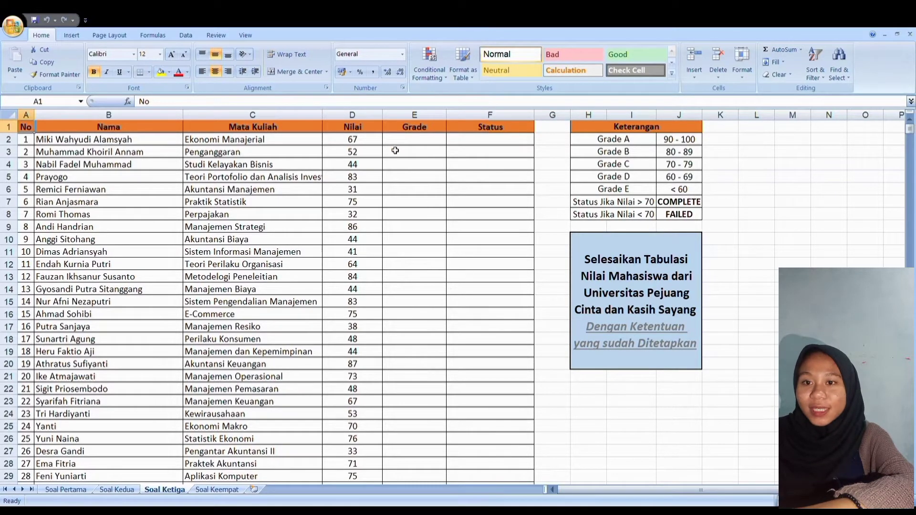
# Examine the ship table and the lookup tables for positions, routes, cargo and costs on the Soal Keempat sheet
pyautogui.click(225, 490)
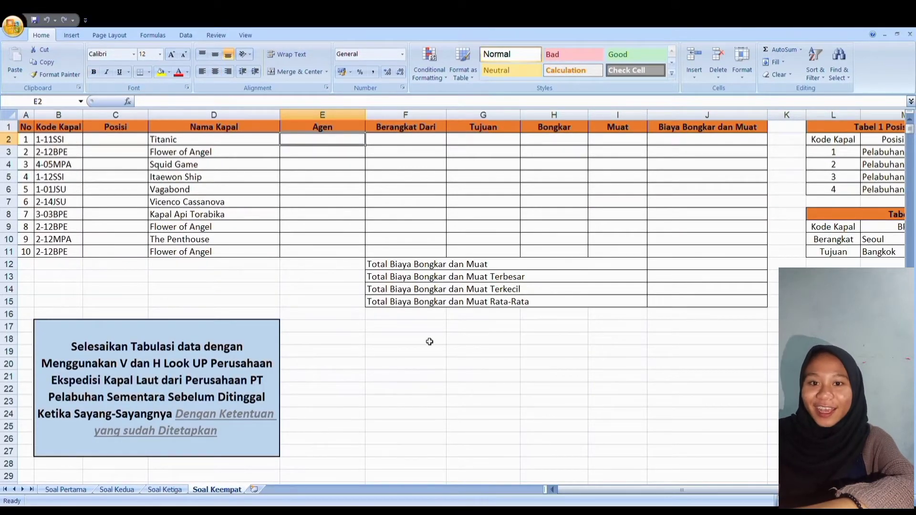
pyautogui.press('Right')
pyautogui.press('Right')
pyautogui.press('Right')
pyautogui.press('Right')
pyautogui.press('Right')
pyautogui.press('Right')
pyautogui.press('Right')
pyautogui.press('Right')
pyautogui.press('Right')
pyautogui.press('Right')
pyautogui.press('Right')
pyautogui.press('Right')
pyautogui.press('Right')
pyautogui.press('Right')
pyautogui.press('Right')
pyautogui.press('Right')
pyautogui.press('Right')
pyautogui.press('Right')
pyautogui.press('Right')
pyautogui.press('Right')
pyautogui.press('Left')
pyautogui.press('Left')
pyautogui.press('Left')
pyautogui.press('Left')
pyautogui.press('Left')
pyautogui.press('Left')
pyautogui.press('Left')
pyautogui.press('Left')
pyautogui.press('Left')
pyautogui.press('Left')
pyautogui.press('Left')
pyautogui.press('Left')
pyautogui.press('Left')
pyautogui.press('Left')
pyautogui.press('Left')
pyautogui.press('Left')
pyautogui.press('Left')
pyautogui.press('Left')
pyautogui.press('Left')
pyautogui.press('Left')
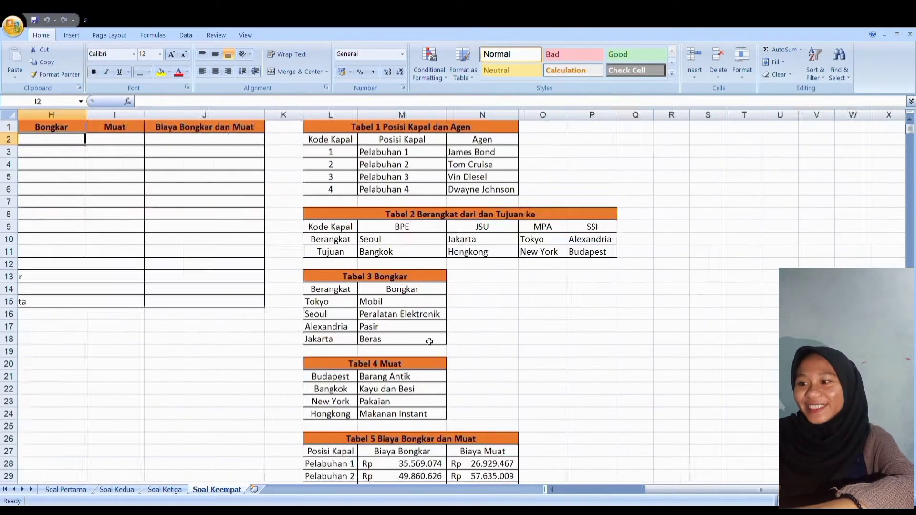
pyautogui.press('Home')
pyautogui.press('Right')
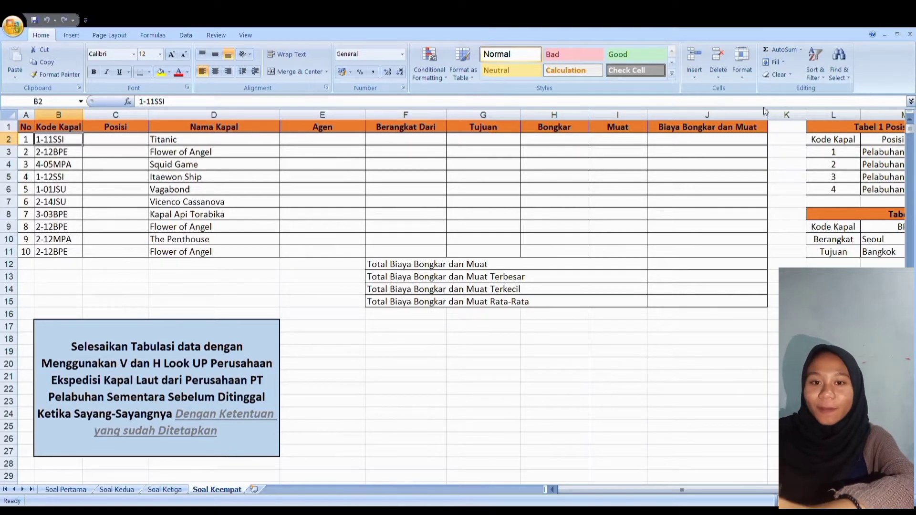
# On the Soal Pertama sheet, enter the formula =sum(A2+B2) in cell C2 of the A+B column
pyautogui.hotkey('ctrl', 'pageup')
pyautogui.hotkey('ctrl', 'pageup')
pyautogui.hotkey('ctrl', 'pageup')
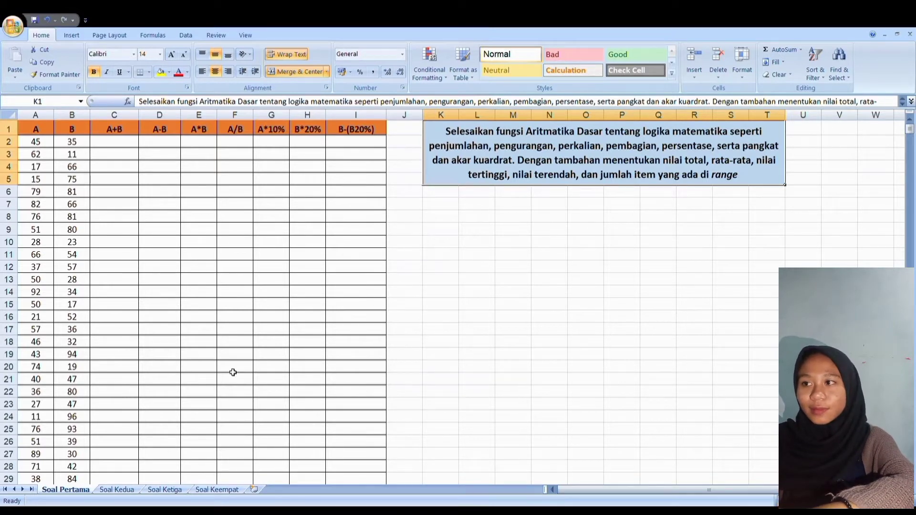
pyautogui.click(117, 148)
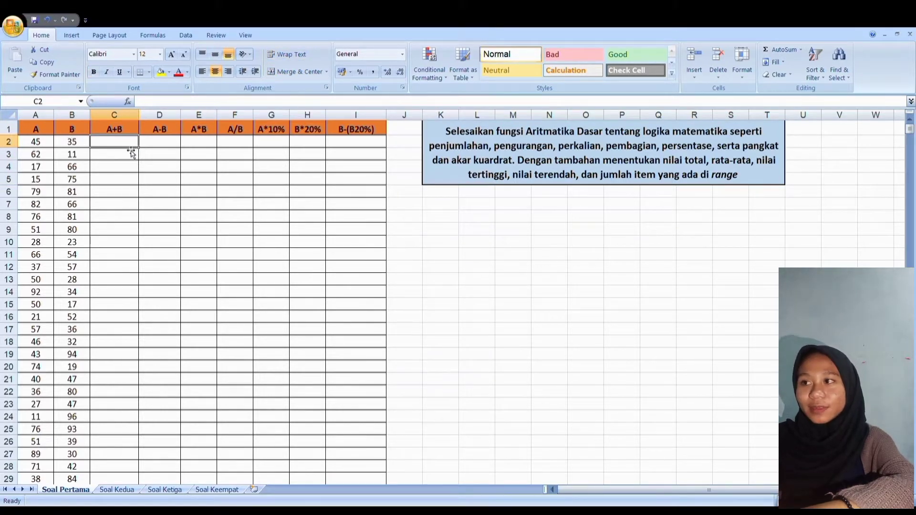
pyautogui.write('=sum')
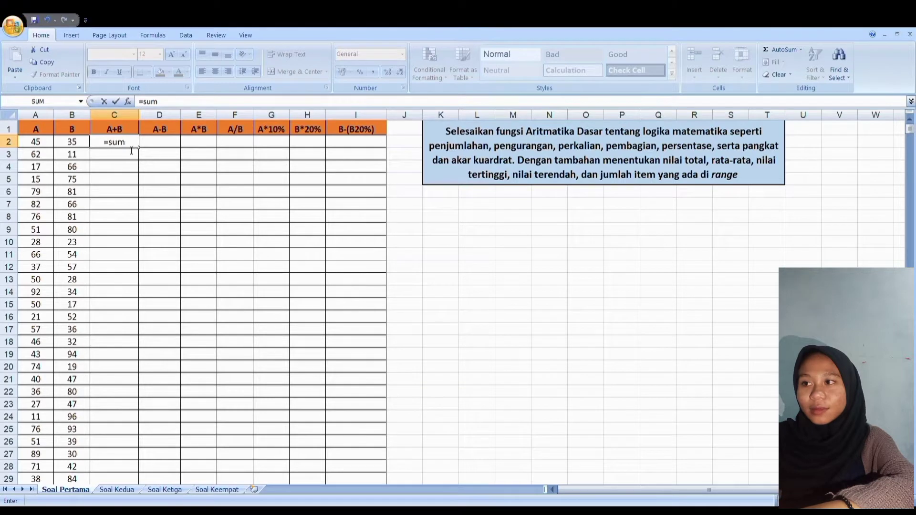
pyautogui.write('(')
pyautogui.click(31, 141)
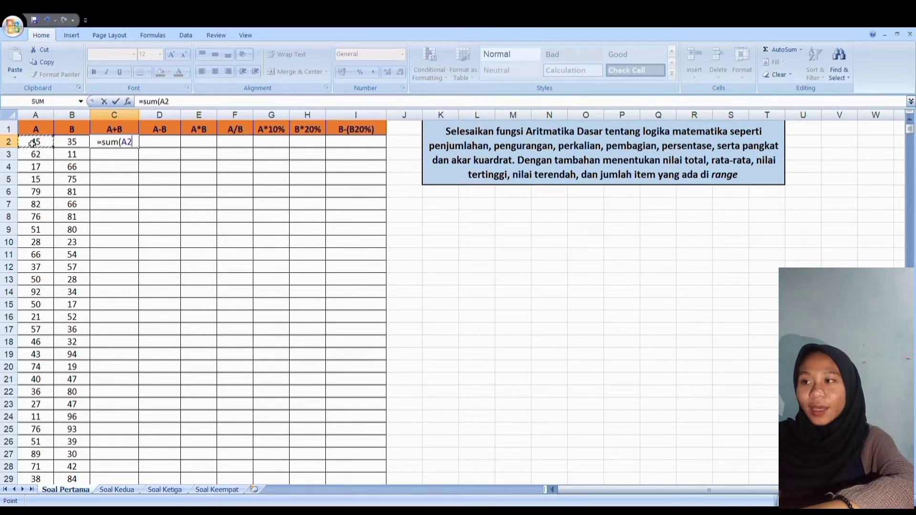
pyautogui.write('+')
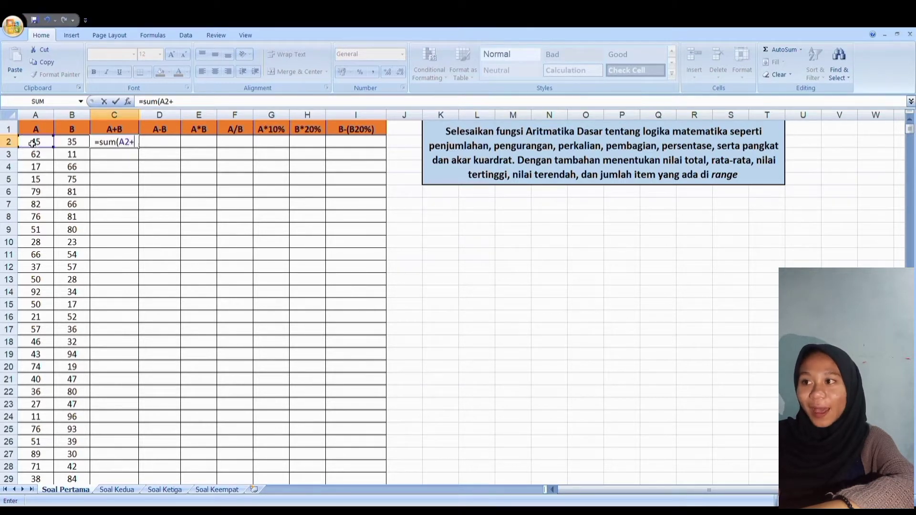
pyautogui.click(88, 143)
pyautogui.write(')')
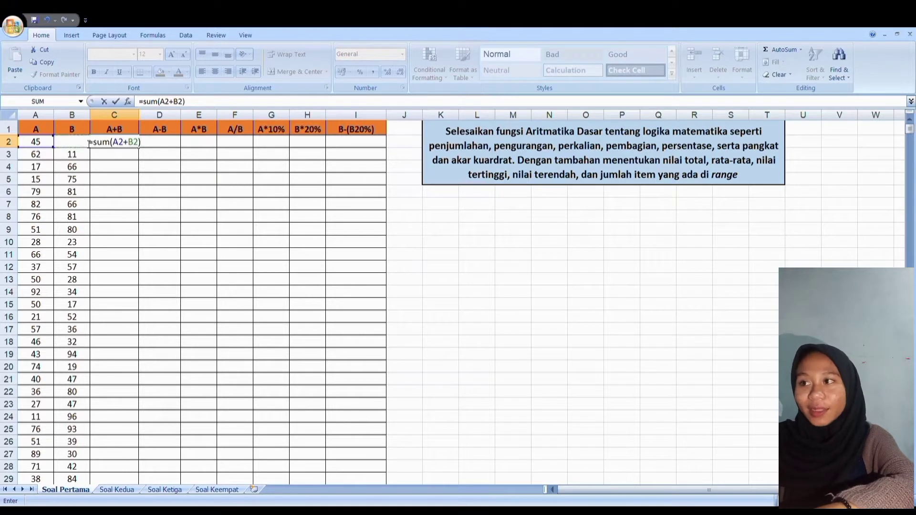
pyautogui.press('Return')
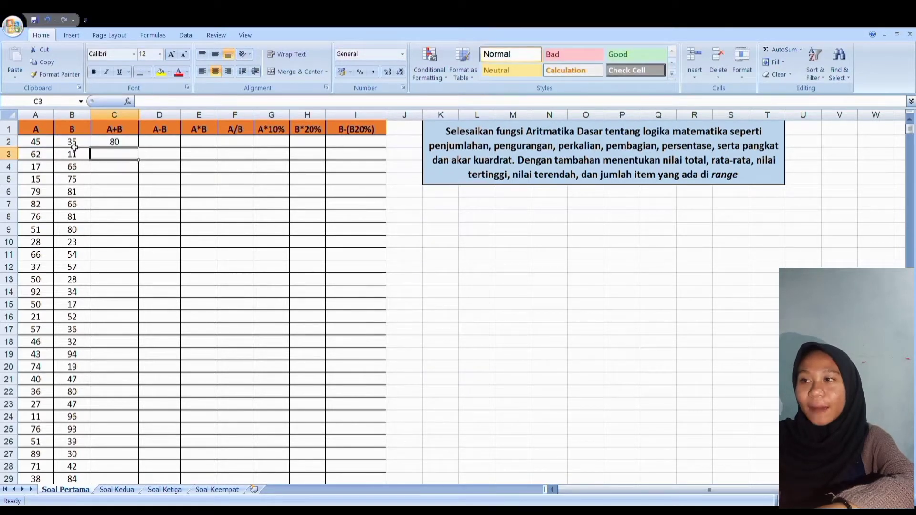
# Fill the A+B formula from C2 down to C35
pyautogui.click(128, 143)
pyautogui.moveTo(138, 147); pyautogui.dragTo(134, 409)
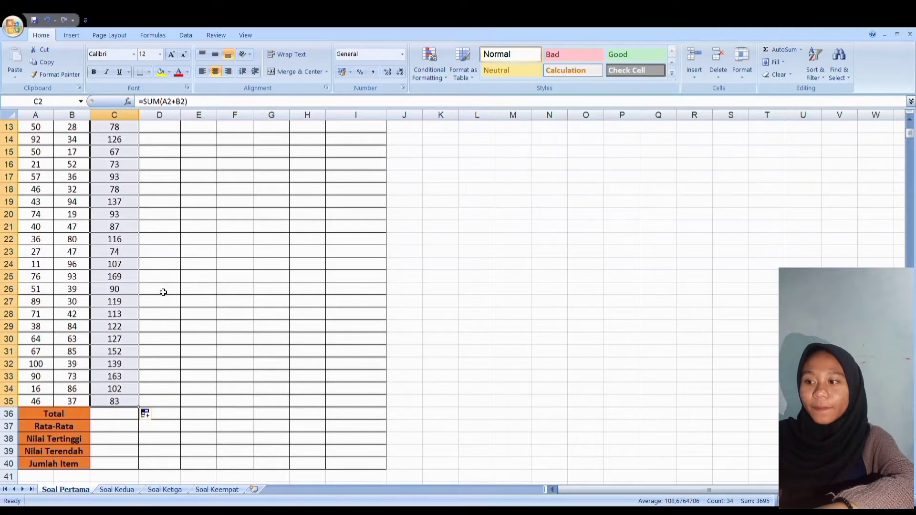
pyautogui.hotkey('ctrl', 'Up')
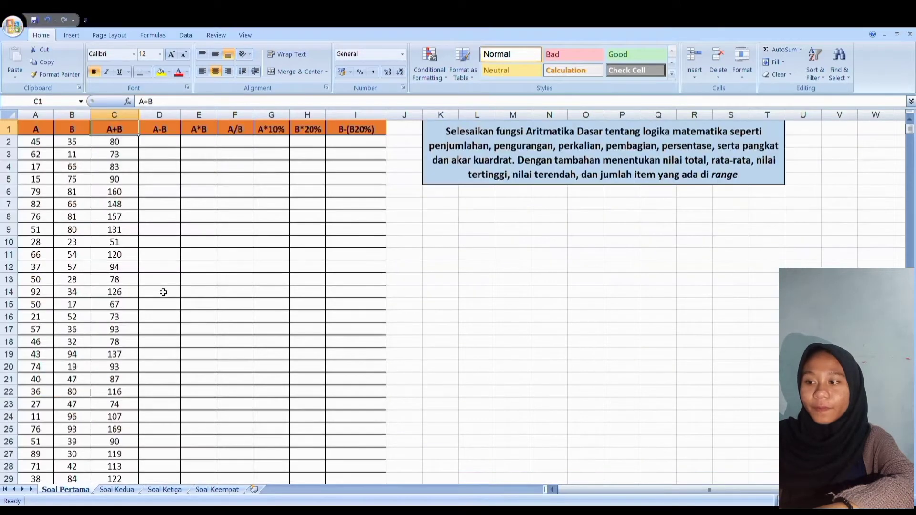
# Enter =sum(A2-B2) in D2 of the A-B column and fill it down to D35
pyautogui.click(173, 148)
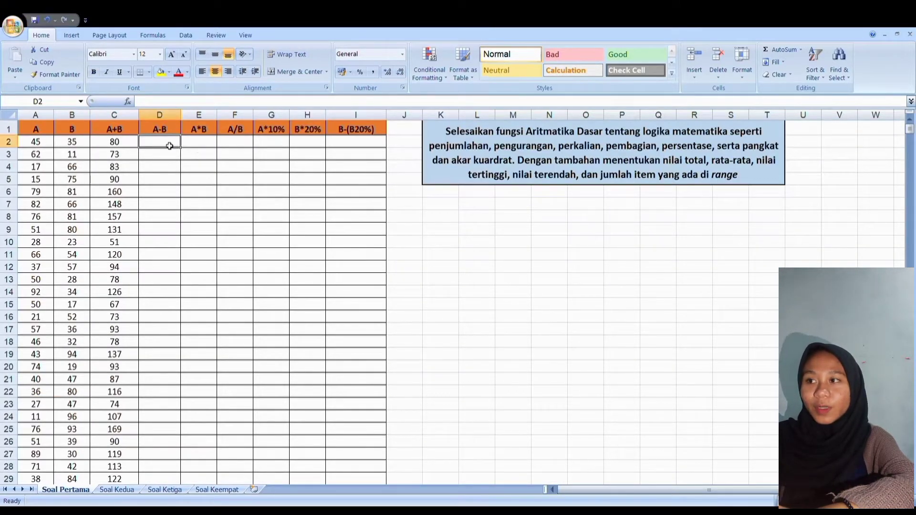
pyautogui.write('=sum(')
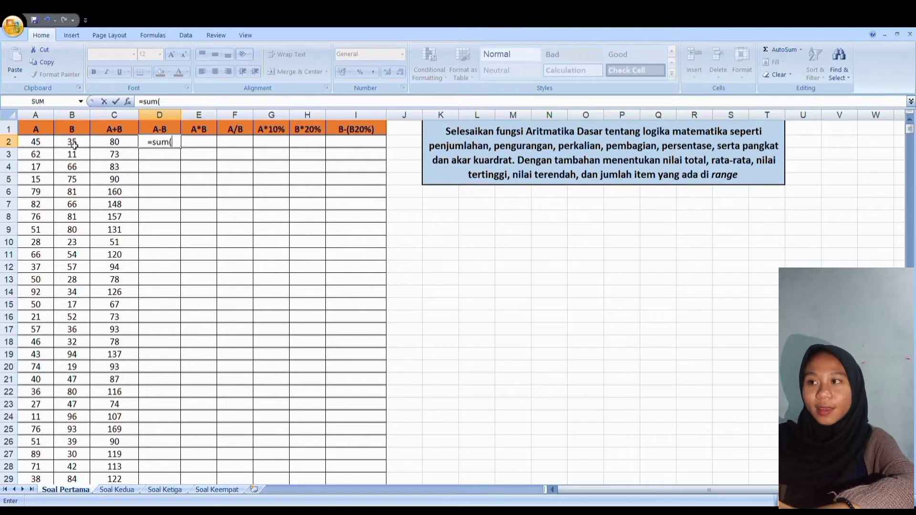
pyautogui.click(44, 143)
pyautogui.write('-')
pyautogui.click(72, 143)
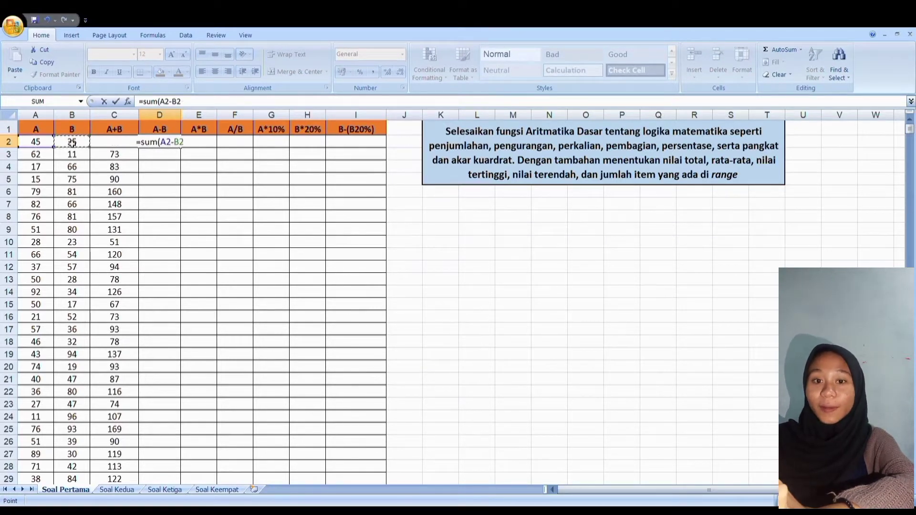
pyautogui.write(')')
pyautogui.press('Return')
pyautogui.click(172, 144)
pyautogui.moveTo(180, 147); pyautogui.dragTo(173, 414)
pyautogui.hotkey('ctrl', 'Up')
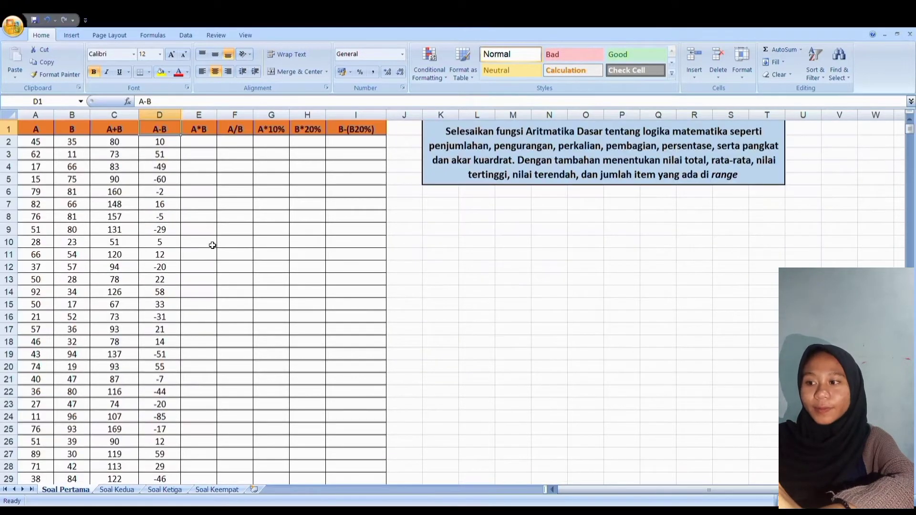
# Enter =sum(A2*B2) in E2 of the A*B column and fill it down to E35
pyautogui.click(203, 149)
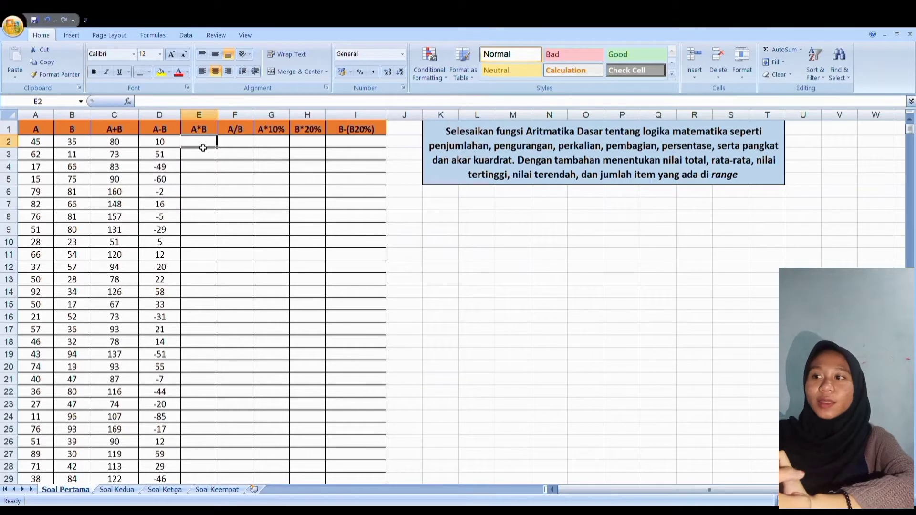
pyautogui.write('=sum(')
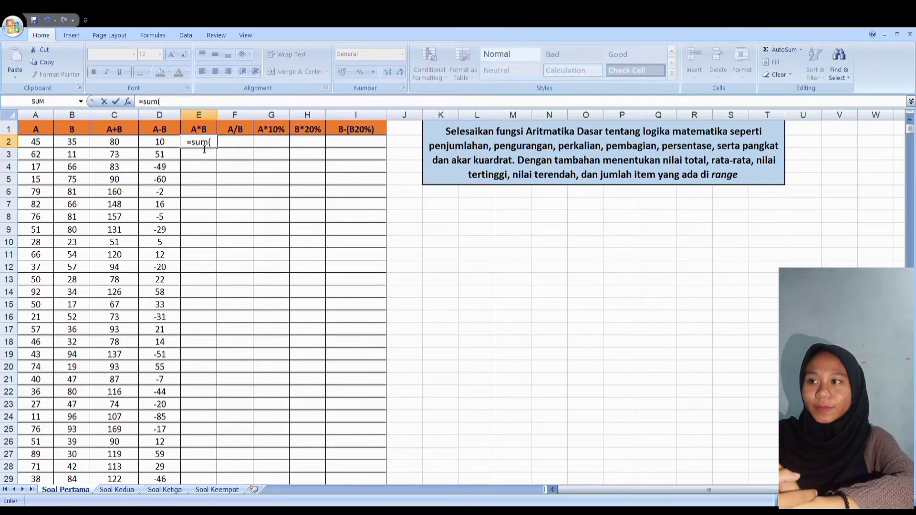
pyautogui.click(45, 145)
pyautogui.write('*')
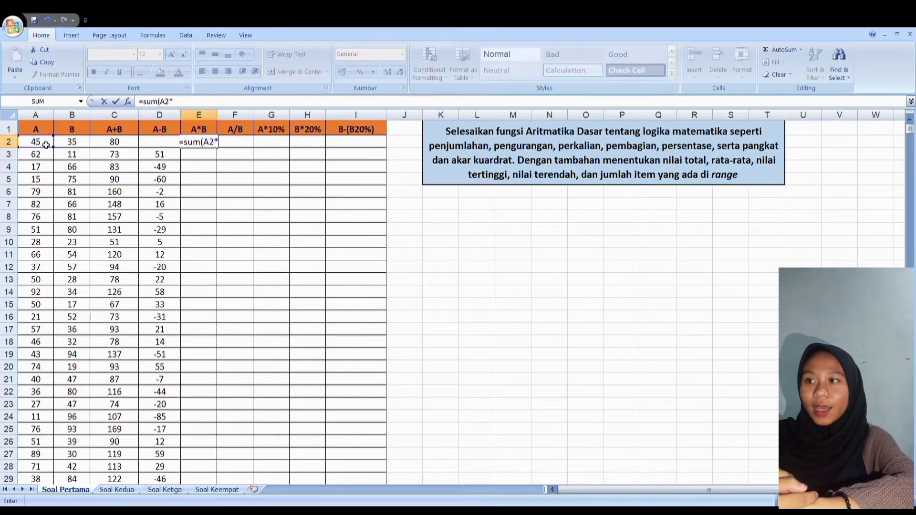
pyautogui.click(73, 144)
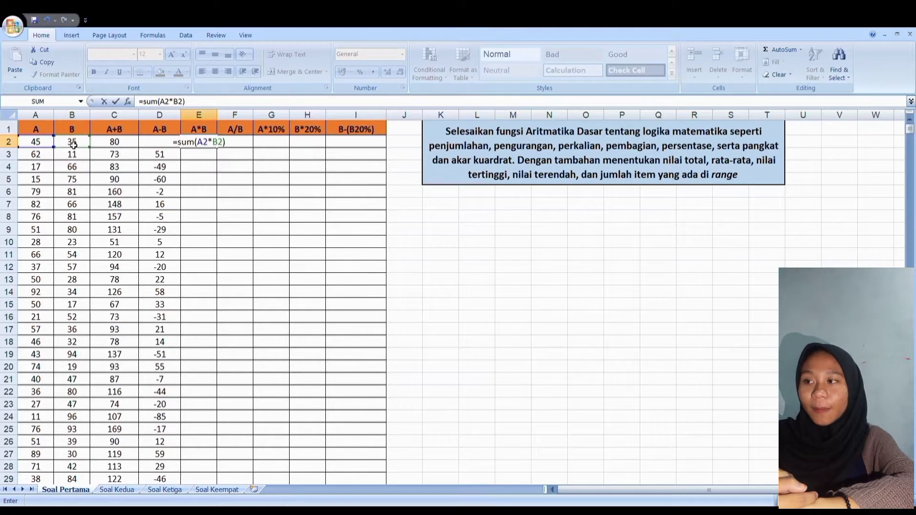
pyautogui.press('Return')
pyautogui.click(199, 141)
pyautogui.moveTo(216, 147); pyautogui.dragTo(205, 423)
pyautogui.hotkey('ctrl', 'Up')
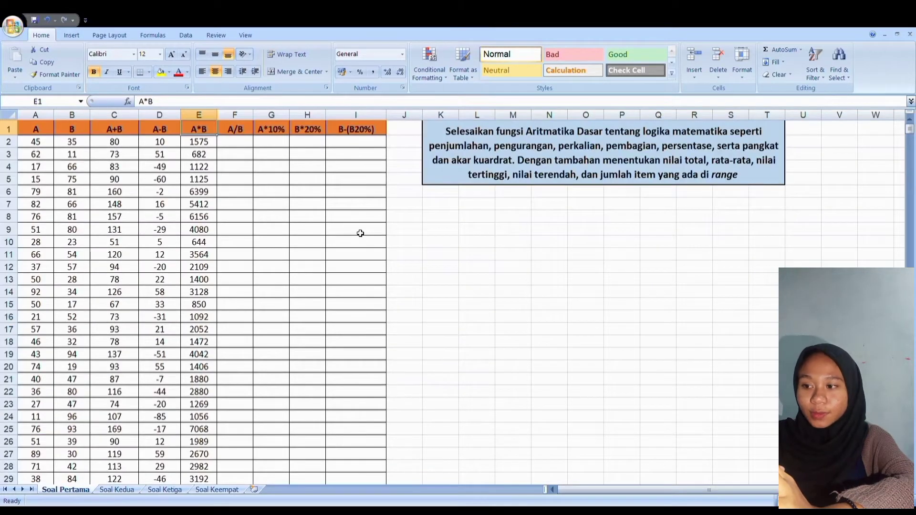
# Enter the formula =sum(A2/B2) in cell F2 of the A/B column
pyautogui.click(238, 144)
pyautogui.write('=')
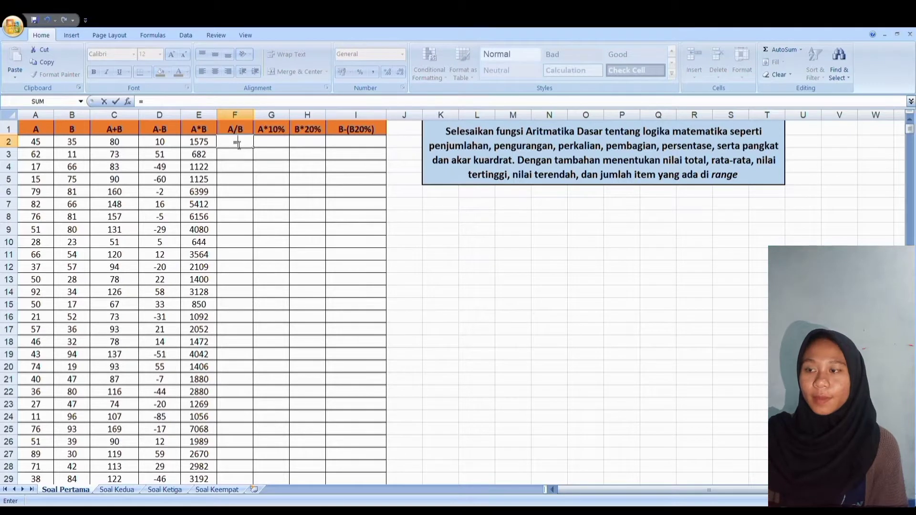
pyautogui.write('sum')
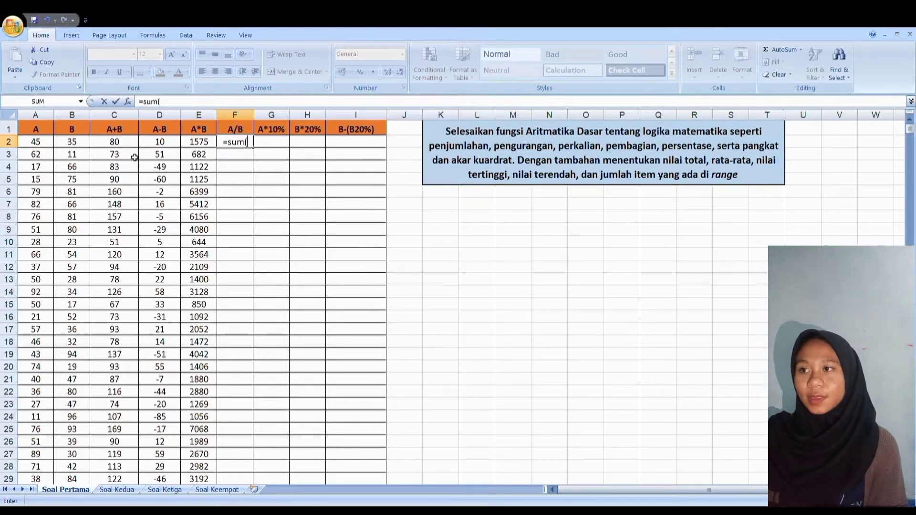
pyautogui.write('(')
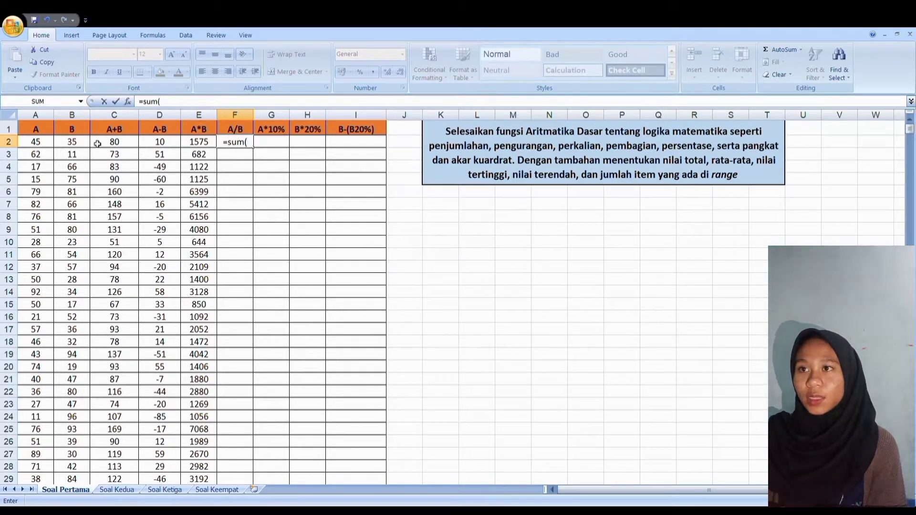
pyautogui.click(40, 145)
pyautogui.write('/')
pyautogui.click(71, 144)
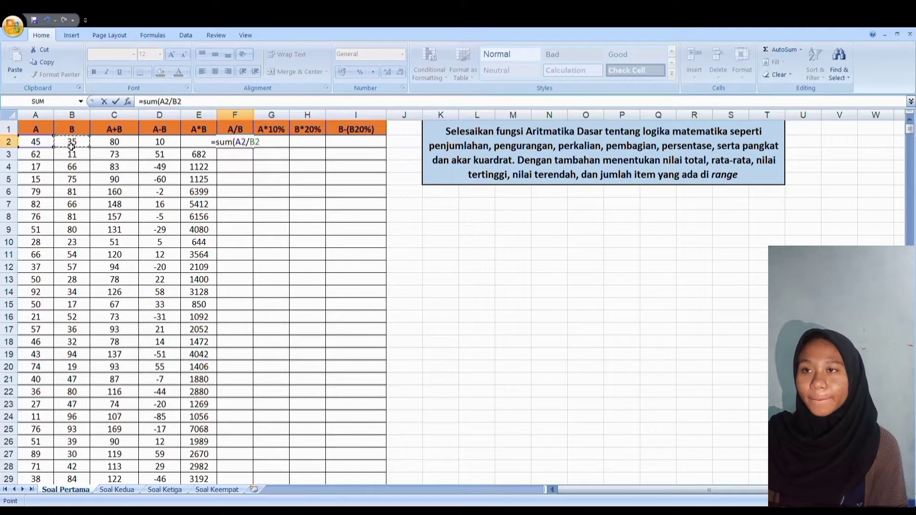
pyautogui.write(')')
pyautogui.press('Return')
# Reduce the quotient in F2 to three decimal places and fill the formula down to F35
pyautogui.click(231, 143)
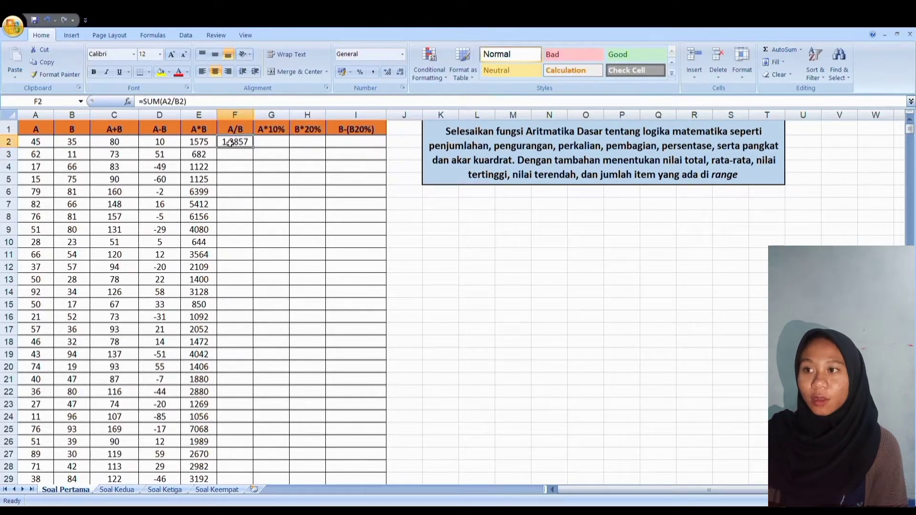
pyautogui.click(399, 73)
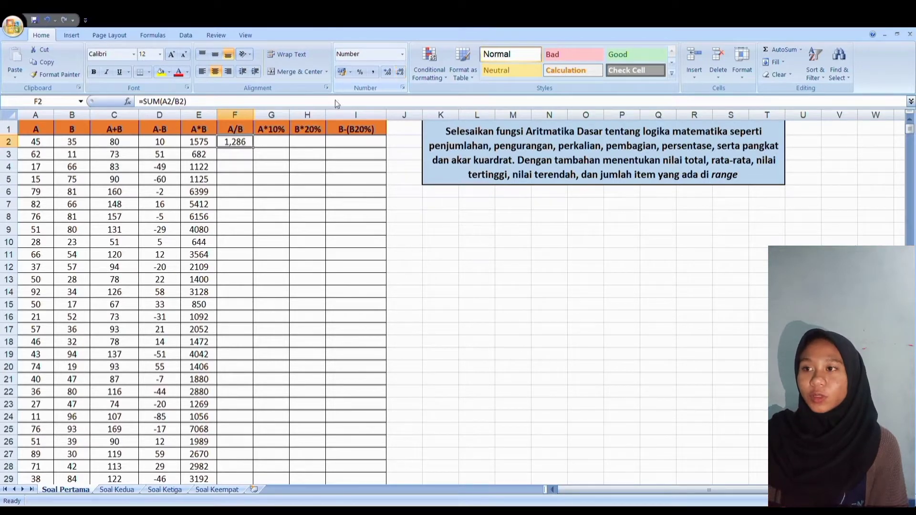
pyautogui.moveTo(257, 151); pyautogui.dragTo(239, 406)
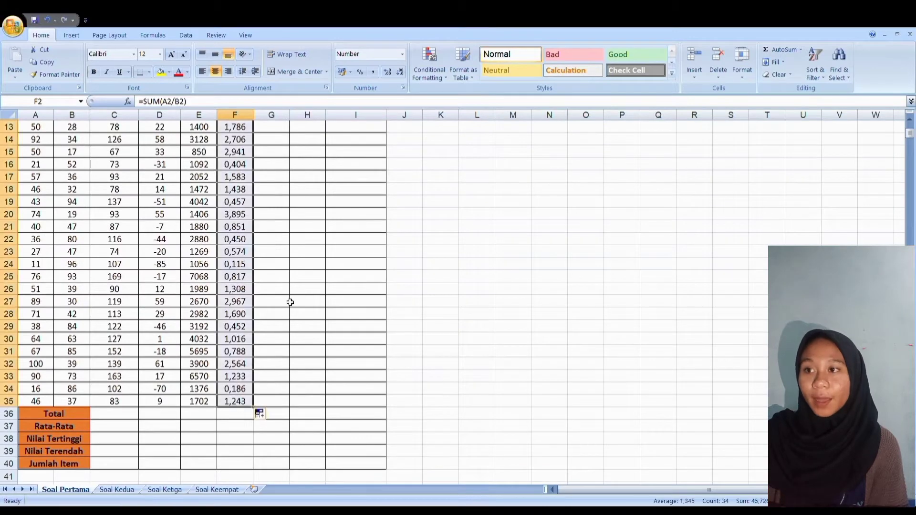
pyautogui.hotkey('ctrl', 'Up')
# Enter =sum(A2*10%) in G2 of the A*10% column and fill it down to G35
pyautogui.click(272, 142)
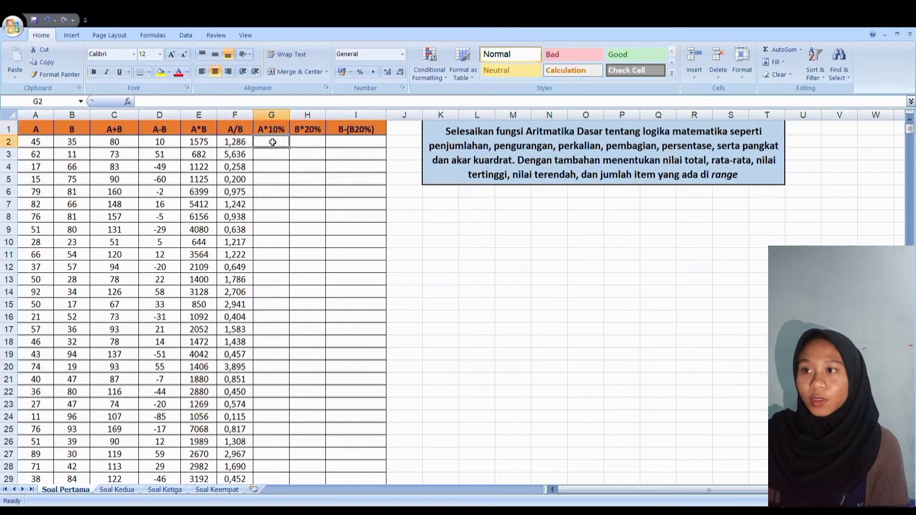
pyautogui.write('=sum')
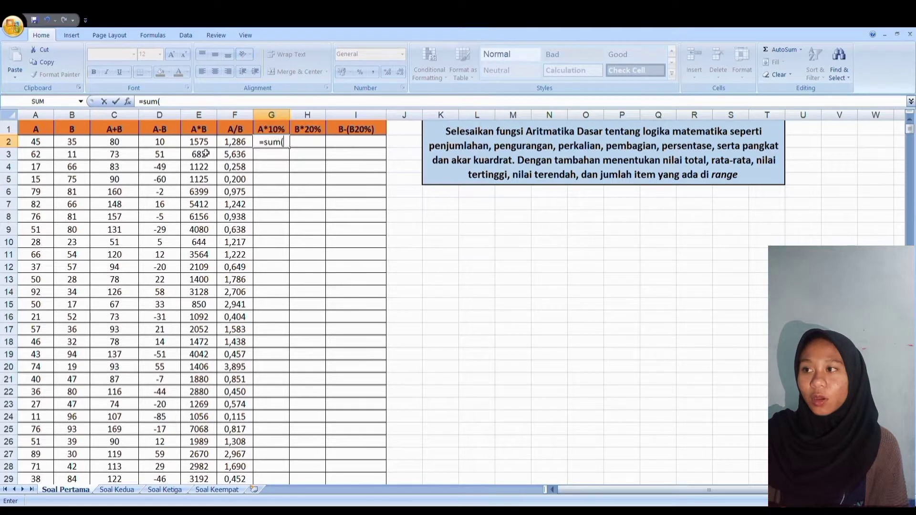
pyautogui.write('(')
pyautogui.click(44, 142)
pyautogui.write('*10')
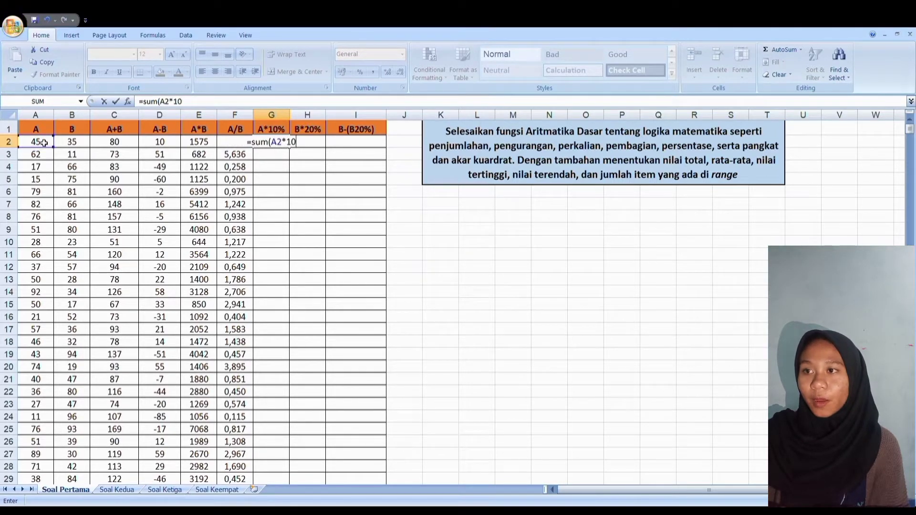
pyautogui.write('%)')
pyautogui.press('Return')
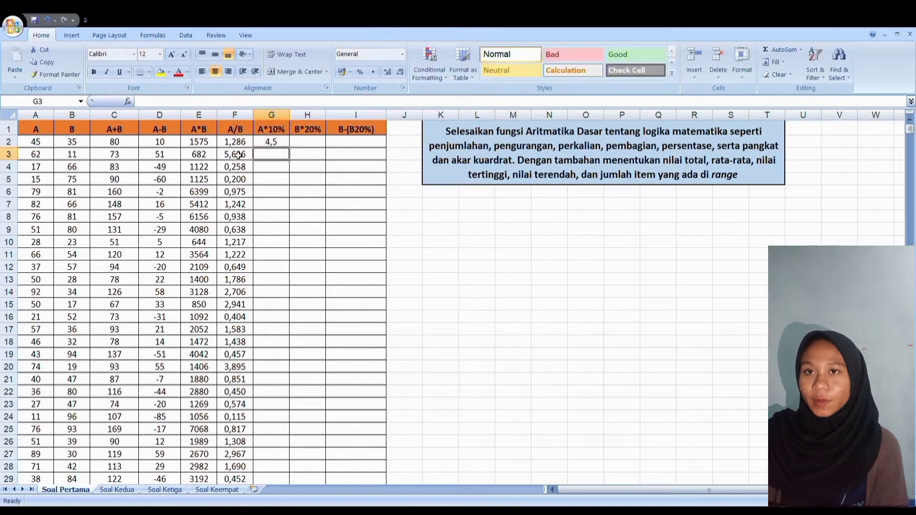
pyautogui.click(279, 143)
pyautogui.moveTo(288, 148); pyautogui.dragTo(278, 416)
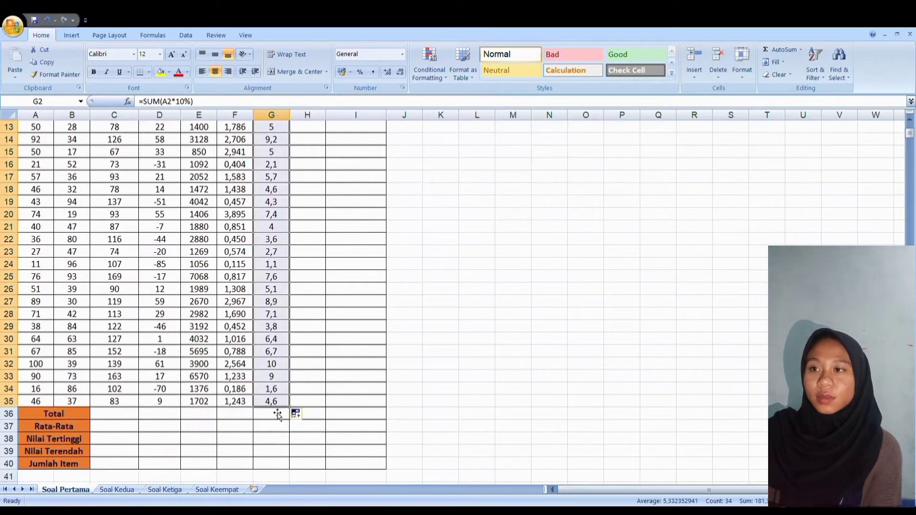
pyautogui.press('Up')
# Enter =sum(B2*20%) in H2 of the B*20% column and fill it down to H35
pyautogui.click(317, 146)
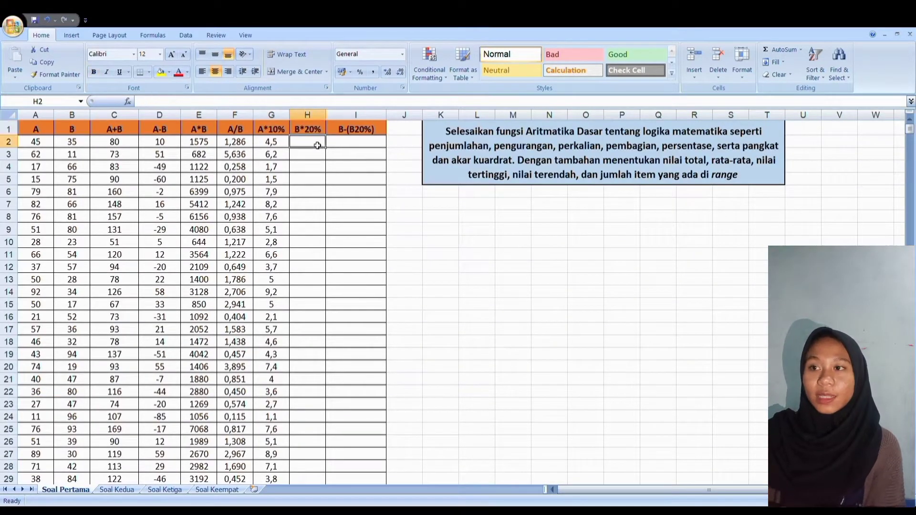
pyautogui.write('=sum(')
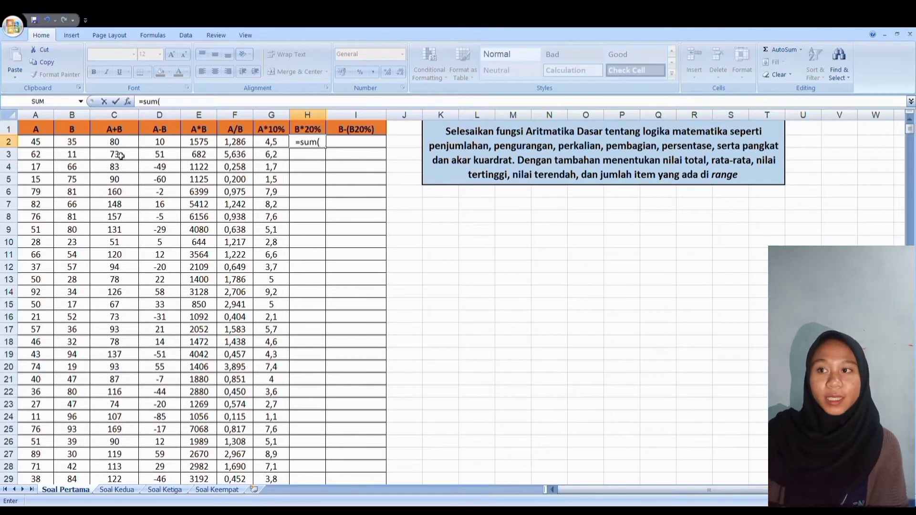
pyautogui.click(72, 142)
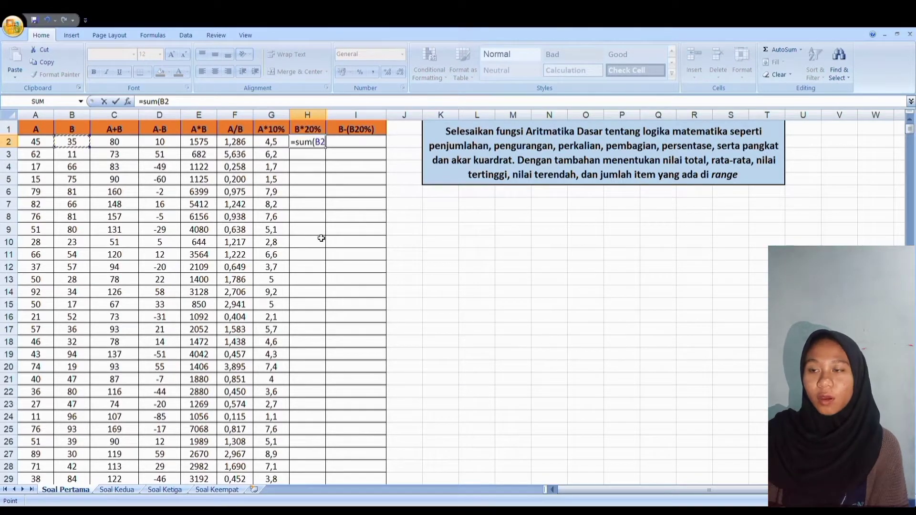
pyautogui.write('*20')
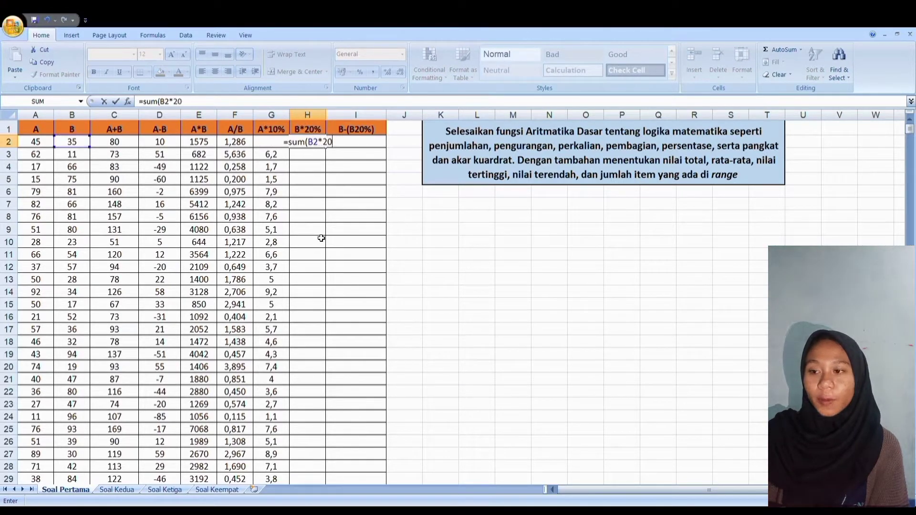
pyautogui.write('%)')
pyautogui.press('Return')
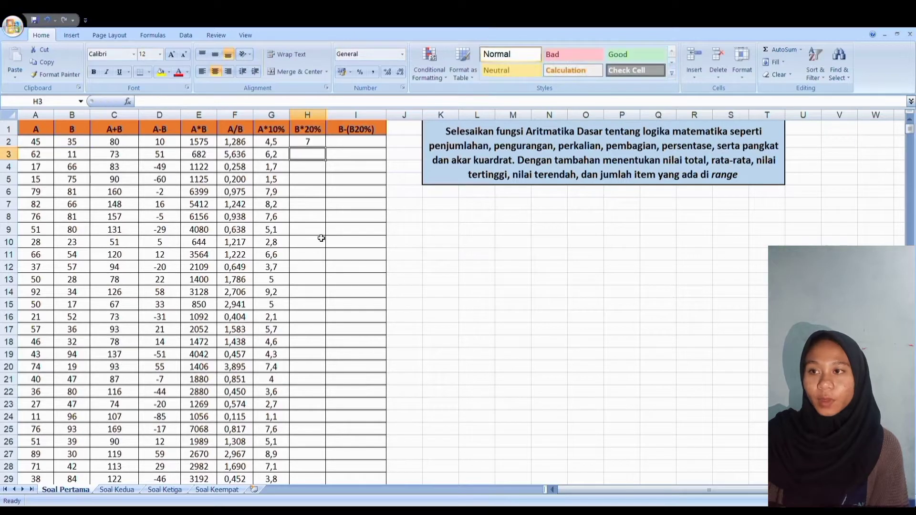
pyautogui.click(321, 143)
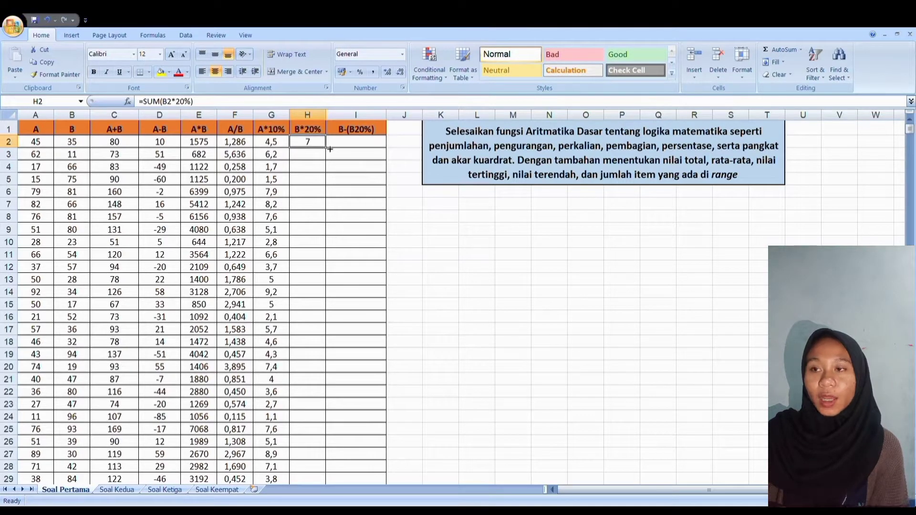
pyautogui.moveTo(330, 150); pyautogui.dragTo(315, 431)
# Enter =sum(B2-H2) in I2 of the B-(B20%) column and fill it down to I35
pyautogui.hotkey('ctrl', 'Up')
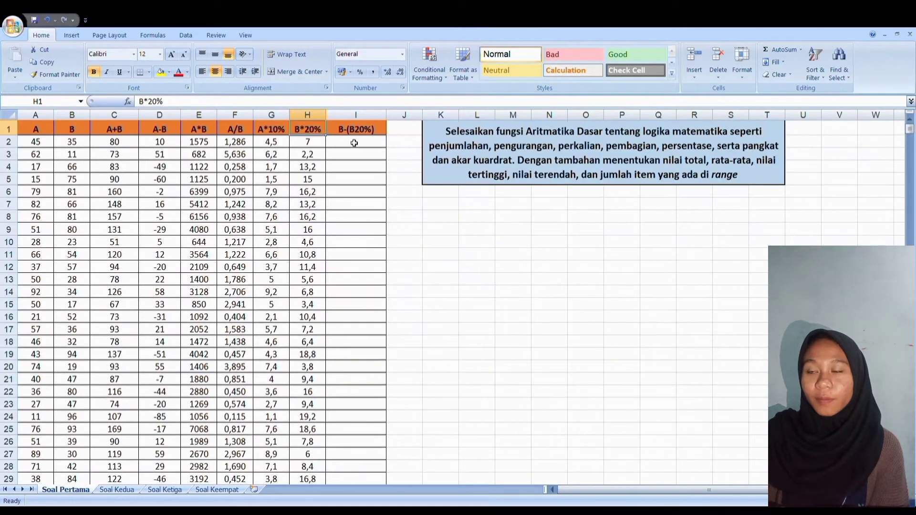
pyautogui.click(354, 143)
pyautogui.write('=sum(')
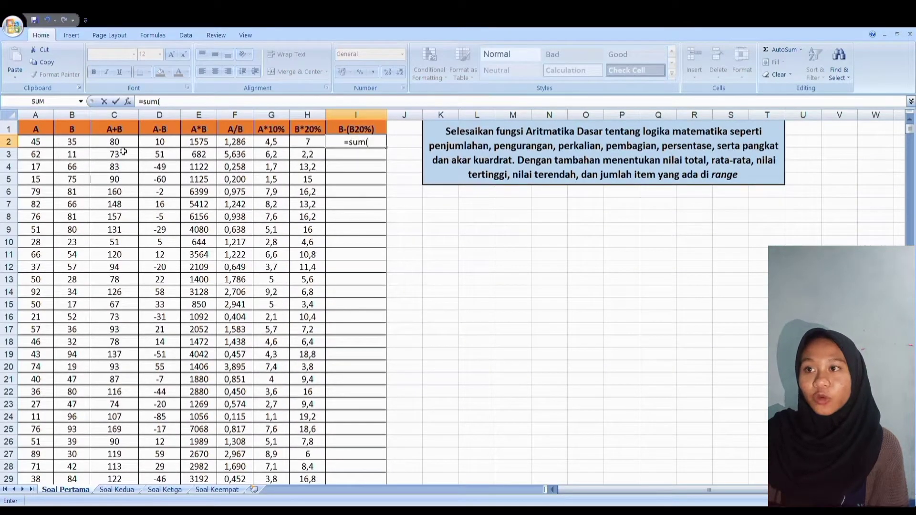
pyautogui.click(78, 143)
pyautogui.write('-')
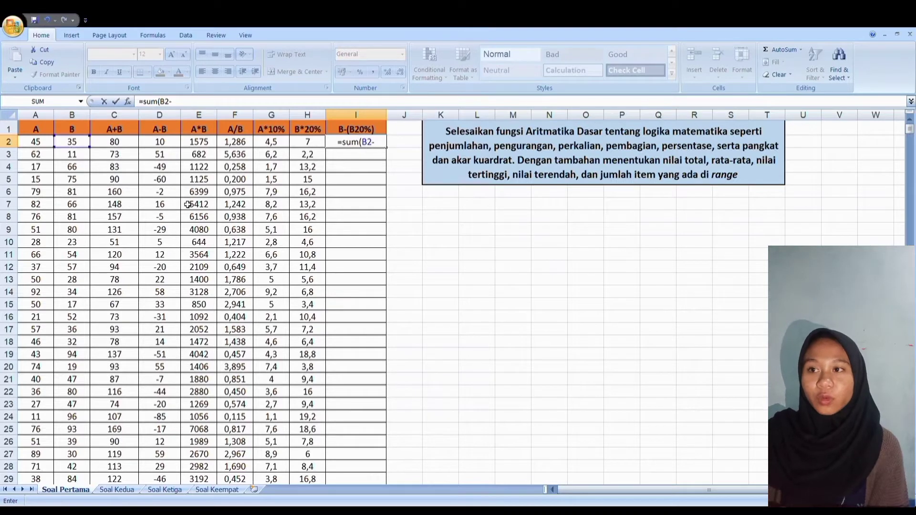
pyautogui.click(311, 142)
pyautogui.write(')')
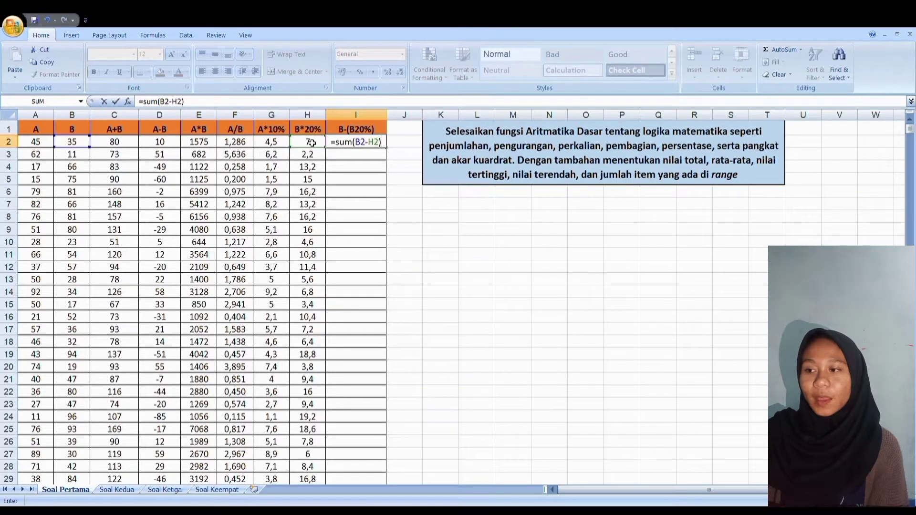
pyautogui.press('Return')
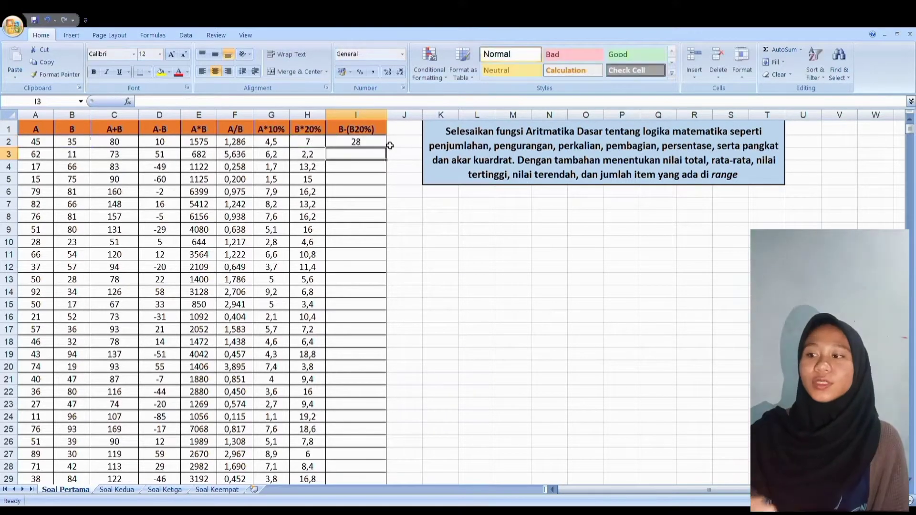
pyautogui.click(383, 144)
pyautogui.moveTo(386, 147); pyautogui.dragTo(387, 409)
# Review the filled columns from the header row down to the empty summary rows
pyautogui.click(135, 416)
pyautogui.press('Up')
pyautogui.press('Up')
pyautogui.press('Up')
pyautogui.press('Up')
pyautogui.press('Up')
pyautogui.press('Up')
pyautogui.press('Up')
pyautogui.press('Up')
pyautogui.press('Up')
pyautogui.press('Up')
pyautogui.press('Up')
pyautogui.press('Up')
pyautogui.press('Up')
pyautogui.press('Up')
pyautogui.press('Up')
pyautogui.press('Up')
pyautogui.press('Up')
pyautogui.press('Up')
pyautogui.press('Up')
pyautogui.press('Up')
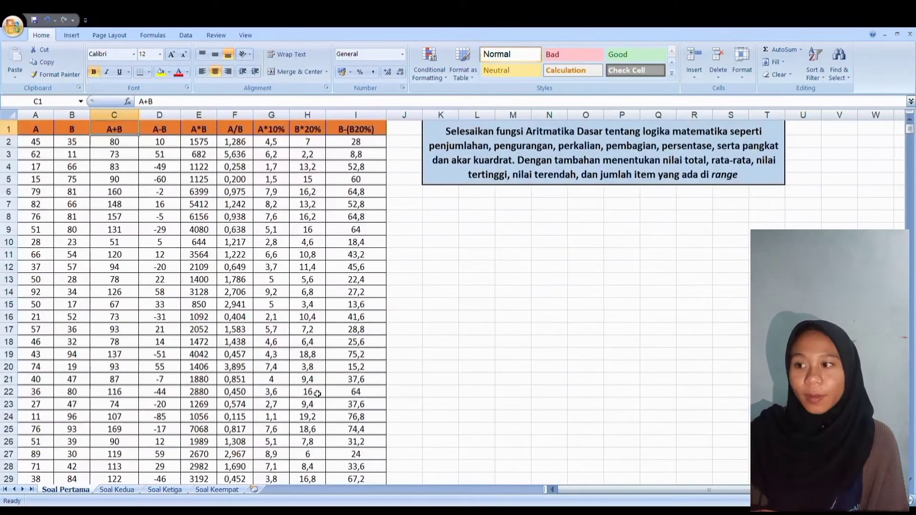
pyautogui.press('Down')
pyautogui.press('Down')
pyautogui.press('Down')
pyautogui.press('Down')
pyautogui.press('Down')
pyautogui.press('Down')
pyautogui.press('Down')
pyautogui.press('Down')
pyautogui.press('Down')
pyautogui.press('Down')
pyautogui.press('Down')
pyautogui.press('Down')
pyautogui.press('Down')
pyautogui.press('Down')
pyautogui.press('Down')
pyautogui.press('Down')
pyautogui.press('Down')
pyautogui.press('Down')
pyautogui.press('Down')
pyautogui.press('Down')
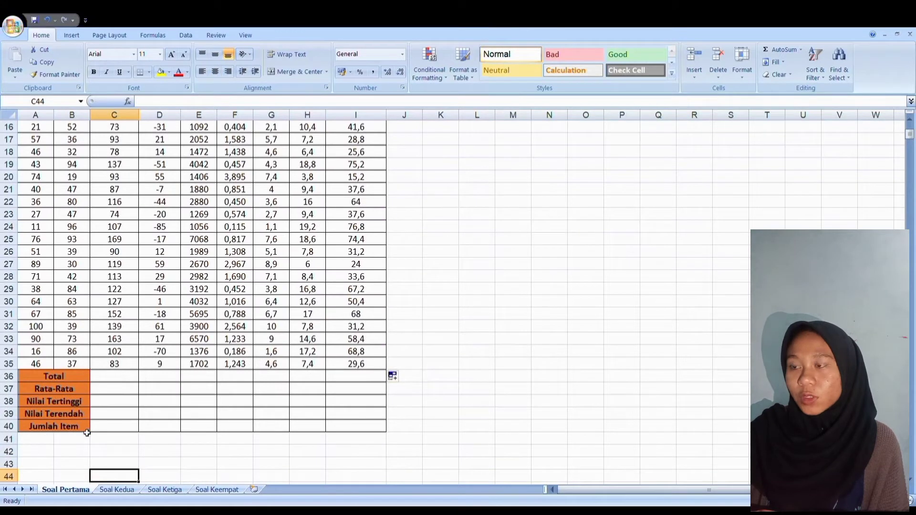
# Enter =sum(C2:C35) in C36 to total the A+B column
pyautogui.click(116, 378)
pyautogui.write('=')
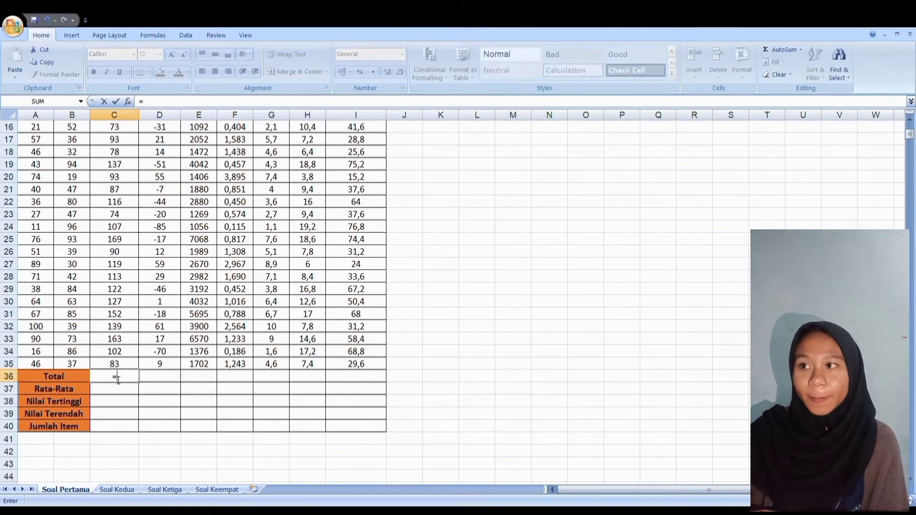
pyautogui.write('sum(')
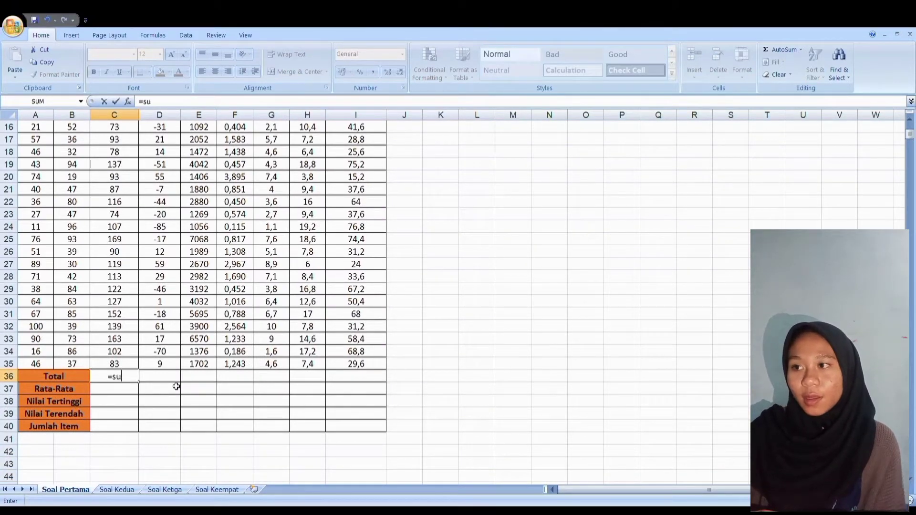
pyautogui.press('Up')
pyautogui.press('Up')
pyautogui.press('Up')
pyautogui.press('Up')
pyautogui.press('Up')
pyautogui.press('Up')
pyautogui.press('Up')
pyautogui.press('Up')
pyautogui.press('Up')
pyautogui.press('Up')
pyautogui.press('Up')
pyautogui.press('Up')
pyautogui.press('Up')
pyautogui.press('Up')
pyautogui.press('Up')
pyautogui.press('Up')
pyautogui.press('Up')
pyautogui.press('Up')
pyautogui.press('Up')
pyautogui.press('Up')
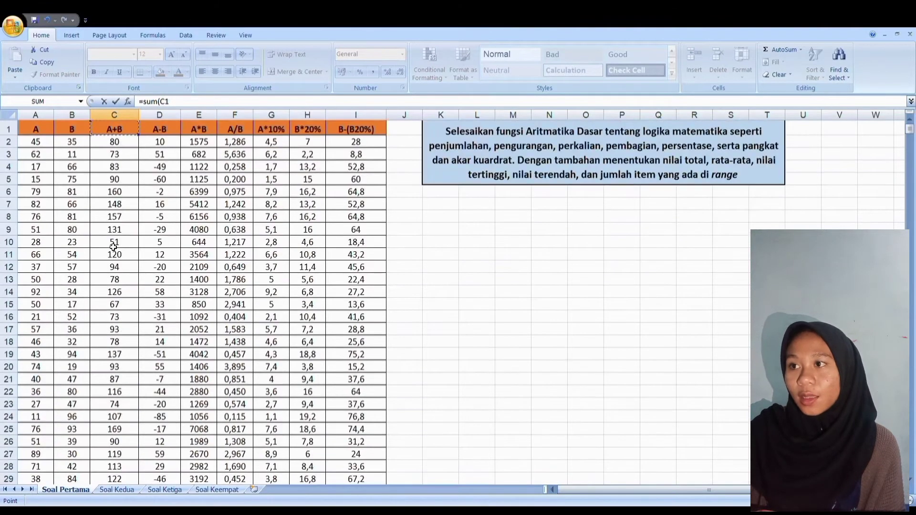
pyautogui.click(127, 145)
pyautogui.hotkey('shift', 'Right')
pyautogui.hotkey('ctrl', 'shift', 'Down')
pyautogui.hotkey('shift', 'Left')
pyautogui.hotkey('shift', 'Down')
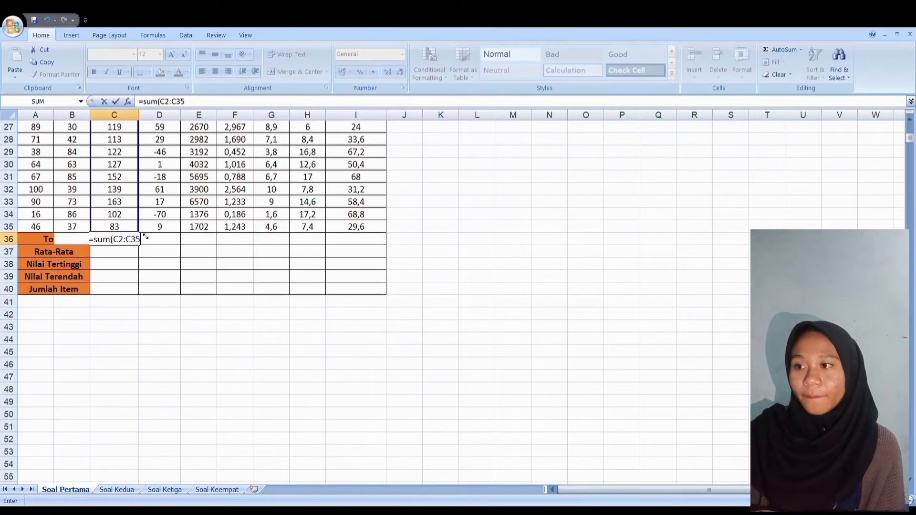
pyautogui.press('Return')
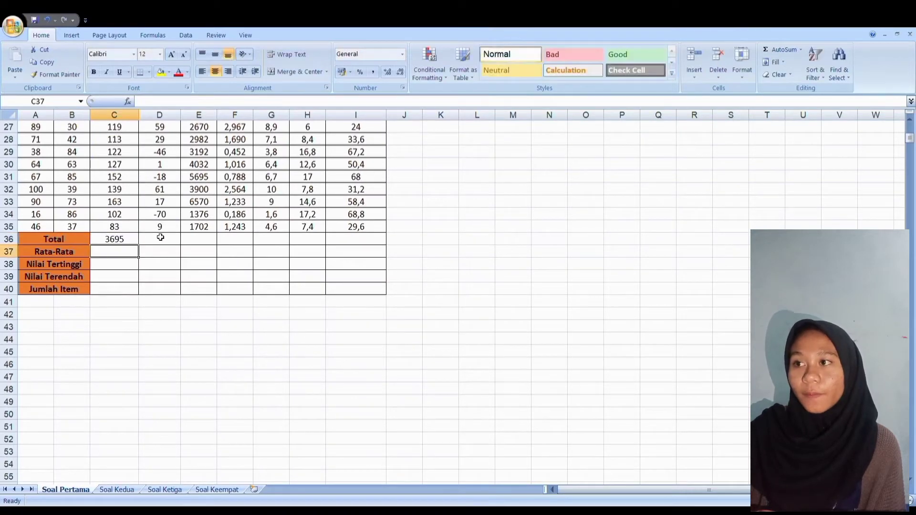
pyautogui.click(161, 241)
pyautogui.press('Up')
pyautogui.press('Up')
pyautogui.press('Up')
pyautogui.press('Up')
pyautogui.press('Up')
pyautogui.press('Up')
pyautogui.press('Up')
pyautogui.press('Up')
pyautogui.press('Up')
pyautogui.press('Up')
pyautogui.press('Up')
pyautogui.press('Up')
pyautogui.press('Up')
pyautogui.press('Up')
pyautogui.press('Up')
pyautogui.press('Up')
pyautogui.press('Up')
pyautogui.press('Up')
pyautogui.press('Up')
pyautogui.press('Up')
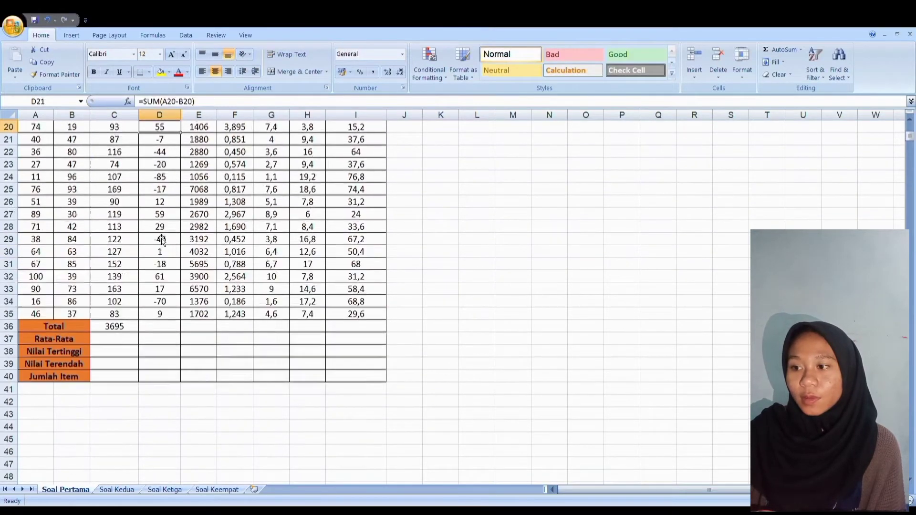
pyautogui.press('Down')
pyautogui.press('Down')
pyautogui.press('Down')
pyautogui.press('Down')
pyautogui.press('Down')
pyautogui.press('Down')
pyautogui.press('Down')
pyautogui.press('Down')
pyautogui.press('Down')
pyautogui.press('Down')
pyautogui.press('Down')
pyautogui.press('Down')
pyautogui.press('Down')
pyautogui.press('Down')
pyautogui.press('Down')
pyautogui.press('Down')
pyautogui.press('Down')
pyautogui.press('Down')
pyautogui.press('Down')
pyautogui.press('Down')
# Enter =sum(D2:D35) in D36 to total the A-B column
pyautogui.click(165, 306)
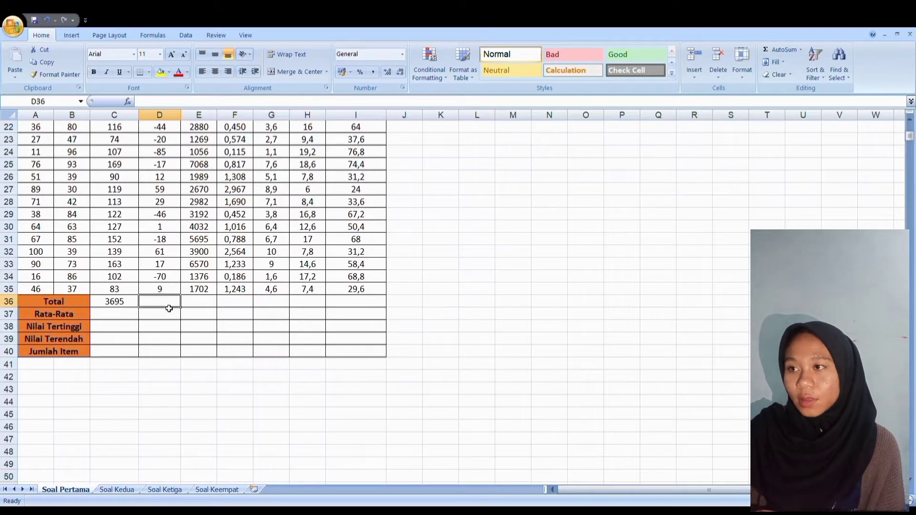
pyautogui.write('=sum(')
pyautogui.press('Up')
pyautogui.press('Up')
pyautogui.scroll(7, 171, 310)
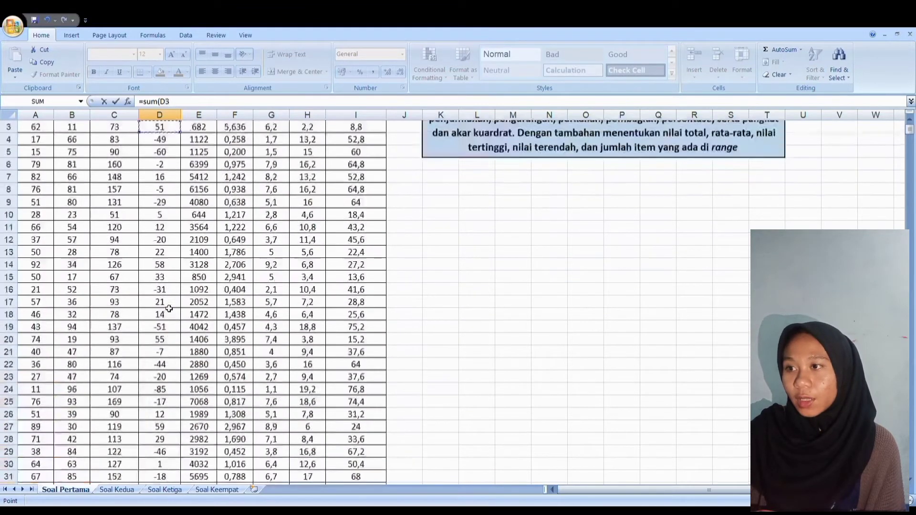
pyautogui.click(172, 145)
pyautogui.moveTo(186, 152); pyautogui.dragTo(179, 437)
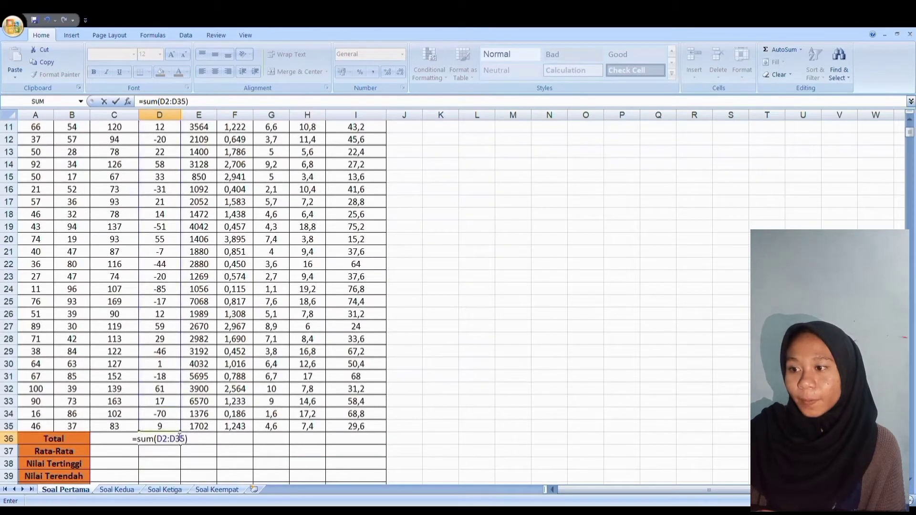
pyautogui.press('Return')
# Enter =sum(E2:E35) in E36 to total the A*B column
pyautogui.click(210, 439)
pyautogui.write('=sum(')
pyautogui.click(212, 426)
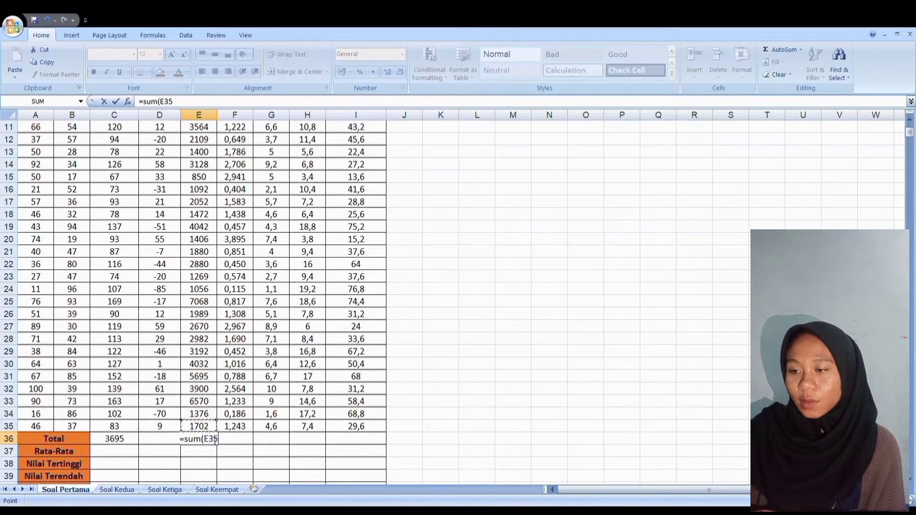
pyautogui.scroll(4, 213, 286)
pyautogui.click(213, 143)
pyautogui.moveTo(213, 143); pyautogui.dragTo(216, 426)
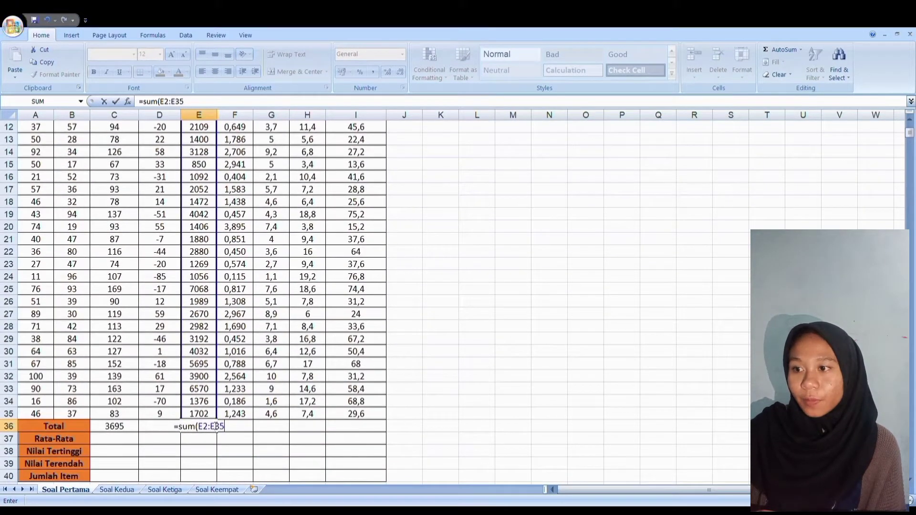
pyautogui.press('Return')
# Enter =sum(F2:F35) in F36 to total the A/B column
pyautogui.click(237, 428)
pyautogui.write('=sum(')
pyautogui.press('Up')
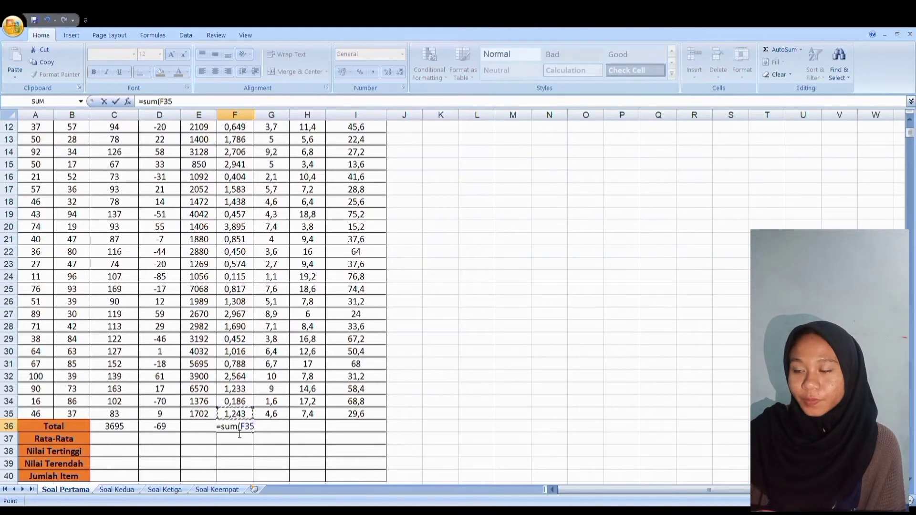
pyautogui.scroll(4, 240, 434)
pyautogui.click(248, 145)
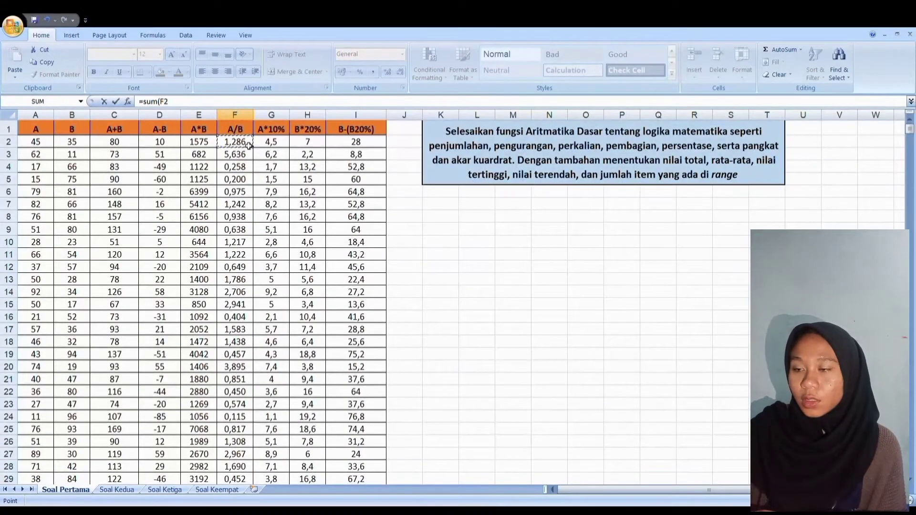
pyautogui.moveTo(248, 145); pyautogui.dragTo(253, 338)
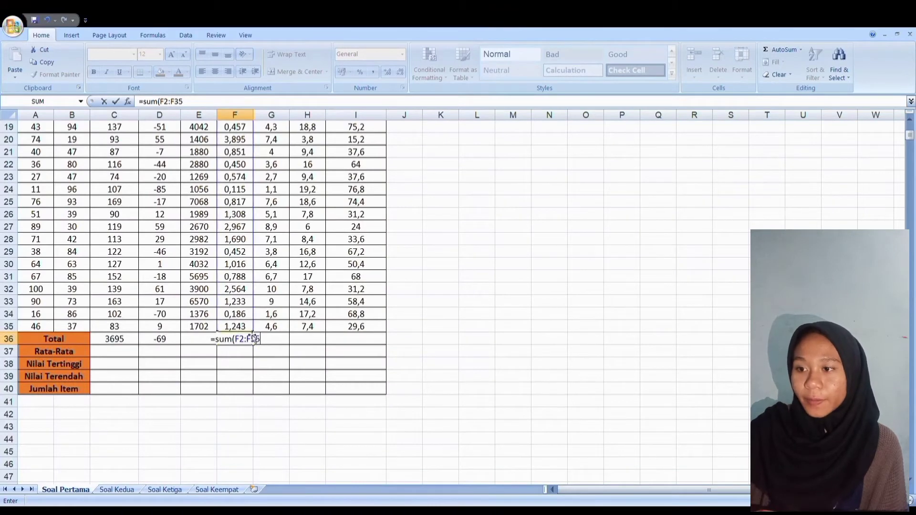
pyautogui.press('Return')
# Enter =sum(G2:G35) in G36 to total the A*10% column
pyautogui.write('=sum')
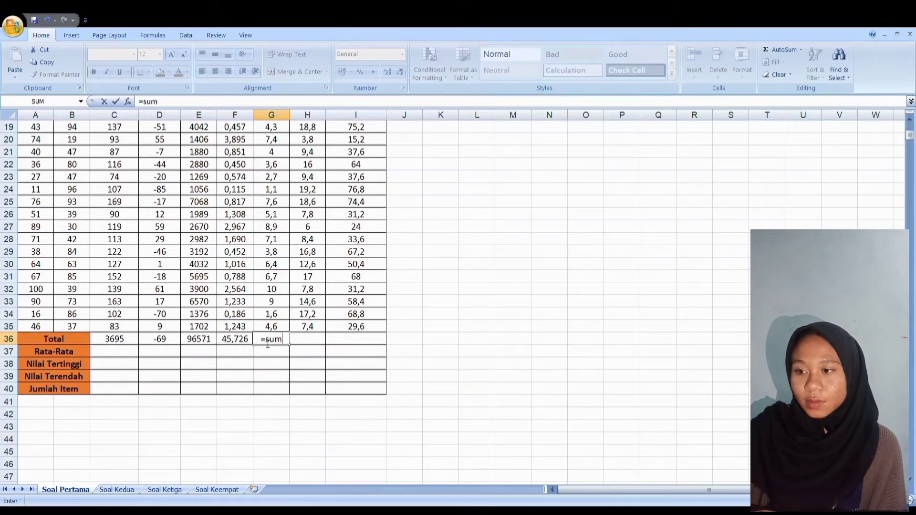
pyautogui.write('(')
pyautogui.press('Up')
pyautogui.hotkey('ctrl', 'Up')
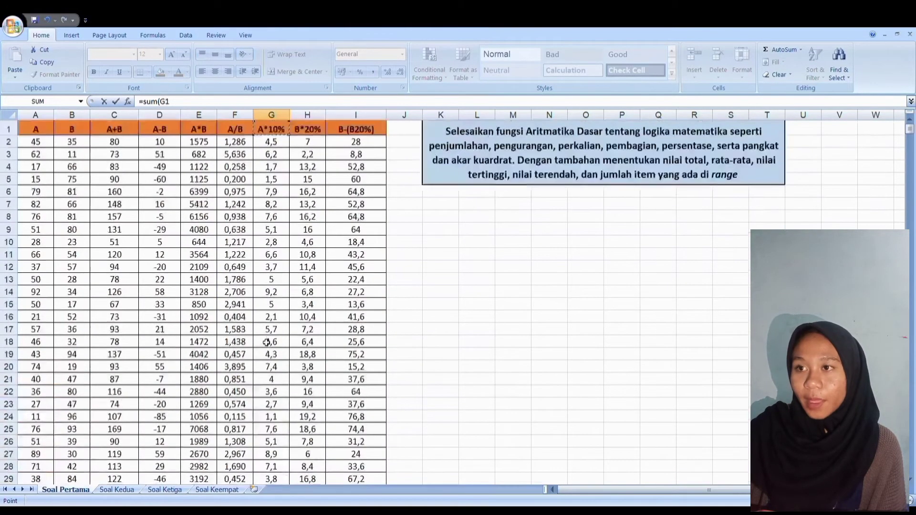
pyautogui.moveTo(293, 151); pyautogui.dragTo(288, 450)
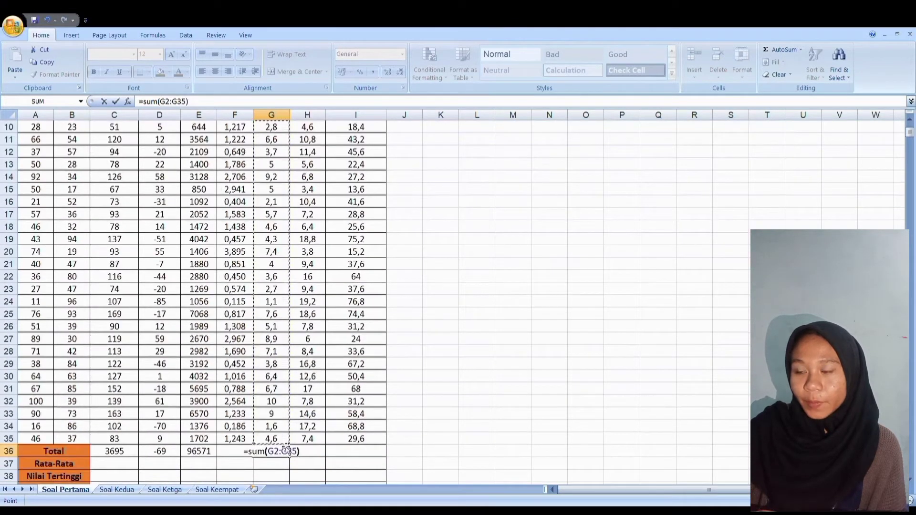
pyautogui.press('Return')
# Enter =sum(H2:H35) in H36 to total the B*20% column
pyautogui.click(308, 451)
pyautogui.write('=sum(H28')
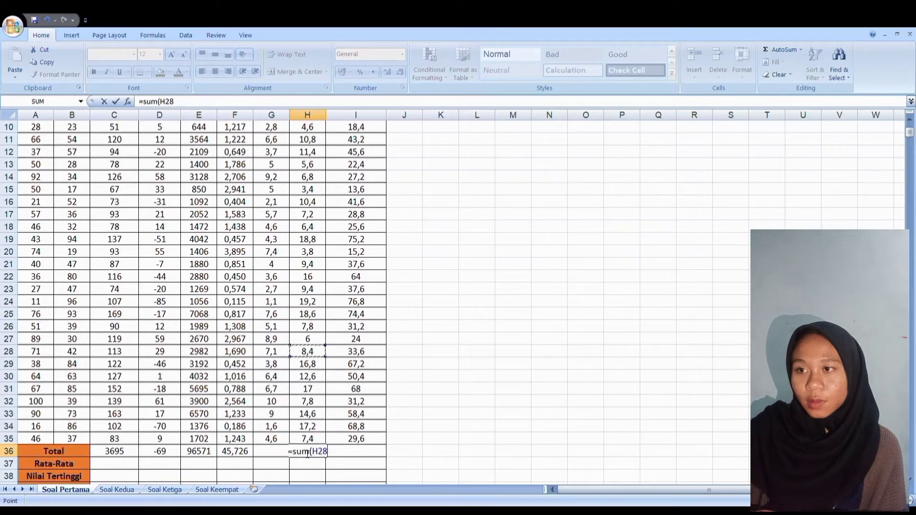
pyautogui.scroll(3, 308, 453)
pyautogui.click(310, 142)
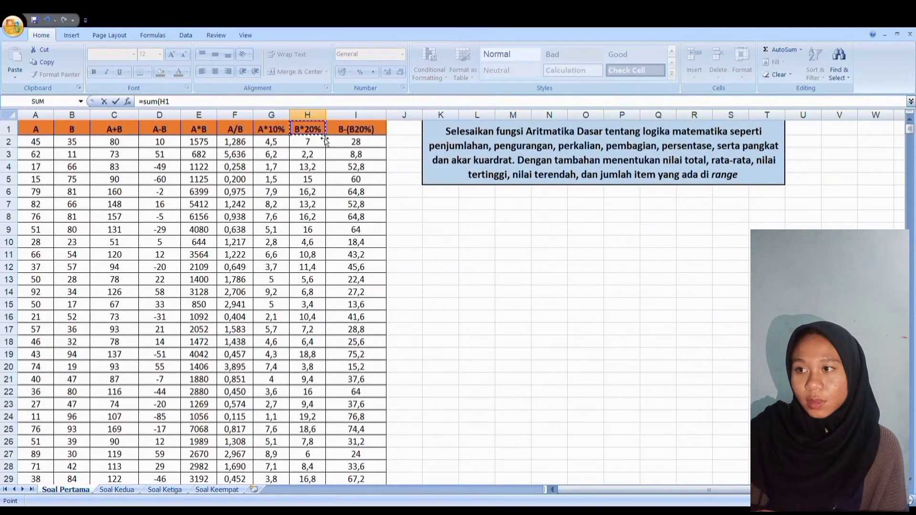
pyautogui.moveTo(322, 195); pyautogui.dragTo(330, 346)
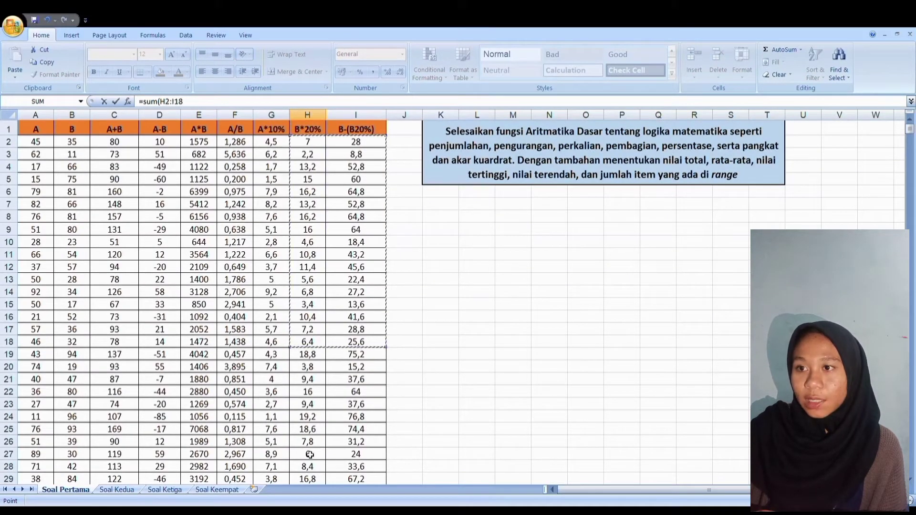
pyautogui.moveTo(313, 146); pyautogui.dragTo(330, 359)
pyautogui.click(310, 145)
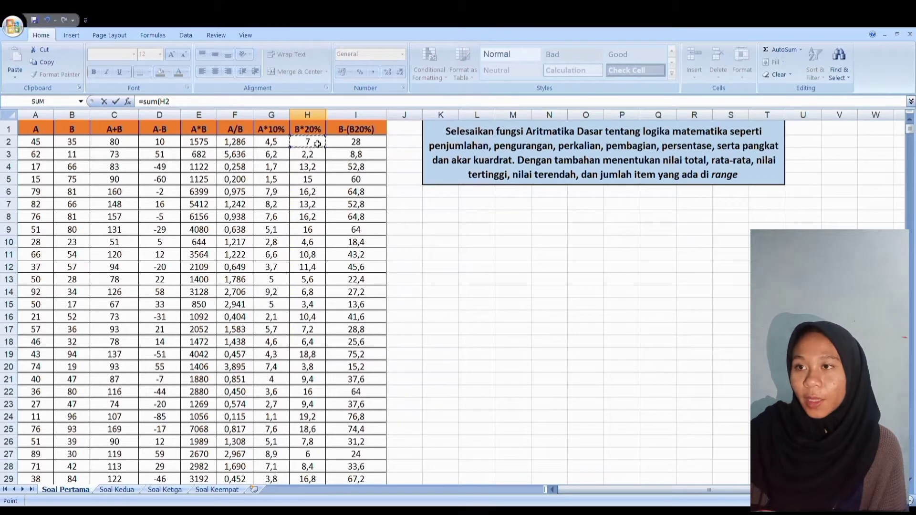
pyautogui.moveTo(307, 143); pyautogui.dragTo(316, 235)
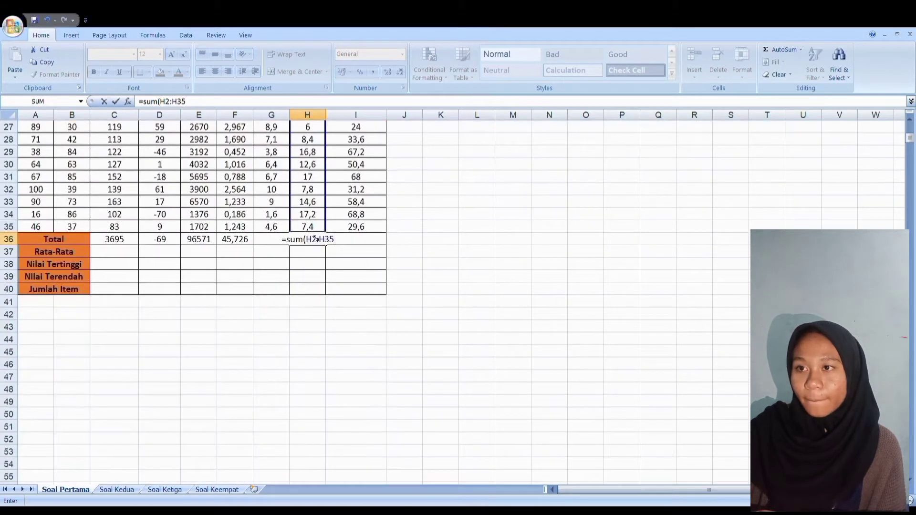
pyautogui.press('Return')
# Enter =sum(I2:I35) in I36 to total the B-(B20%) column
pyautogui.click(356, 239)
pyautogui.write('=su')
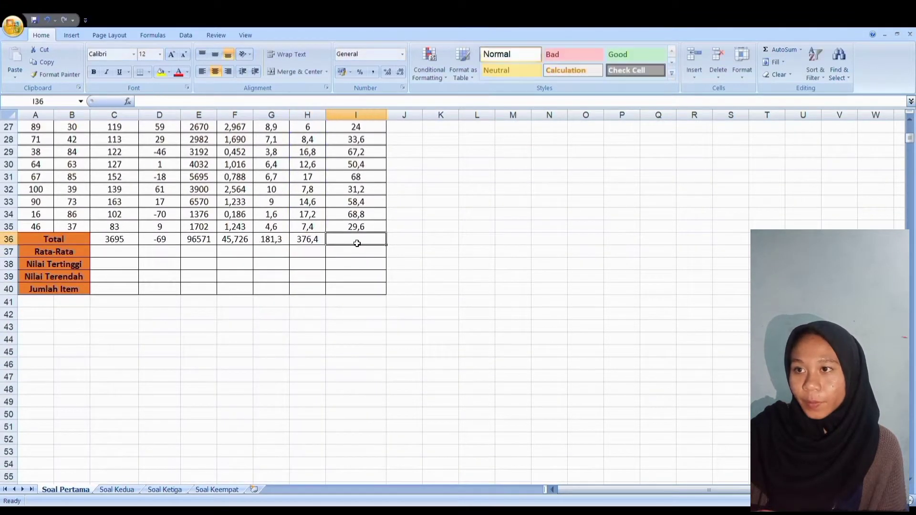
pyautogui.write('m(')
pyautogui.click(358, 241)
pyautogui.scroll(9, 359, 241)
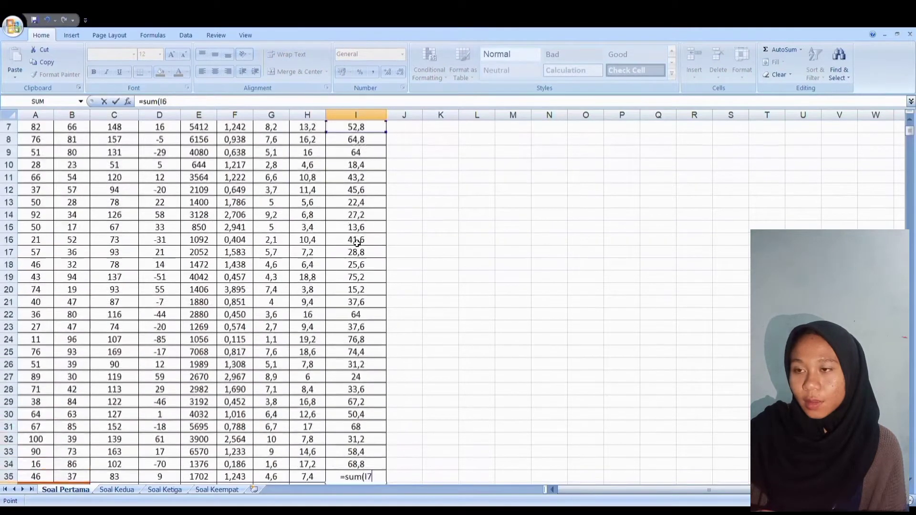
pyautogui.click(376, 143)
pyautogui.hotkey('shift', 'Down')
pyautogui.hotkey('shift', 'Down')
pyautogui.hotkey('shift', 'Down')
pyautogui.hotkey('shift', 'Down')
pyautogui.hotkey('shift', 'Down')
pyautogui.hotkey('shift', 'Down')
pyautogui.hotkey('shift', 'Down')
pyautogui.hotkey('shift', 'Down')
pyautogui.hotkey('shift', 'Down')
pyautogui.hotkey('shift', 'Down')
pyautogui.hotkey('shift', 'Down')
pyautogui.hotkey('shift', 'Down')
pyautogui.hotkey('shift', 'Down')
pyautogui.hotkey('shift', 'Down')
pyautogui.hotkey('shift', 'Down')
pyautogui.hotkey('shift', 'Down')
pyautogui.hotkey('shift', 'Down')
pyautogui.hotkey('shift', 'Down')
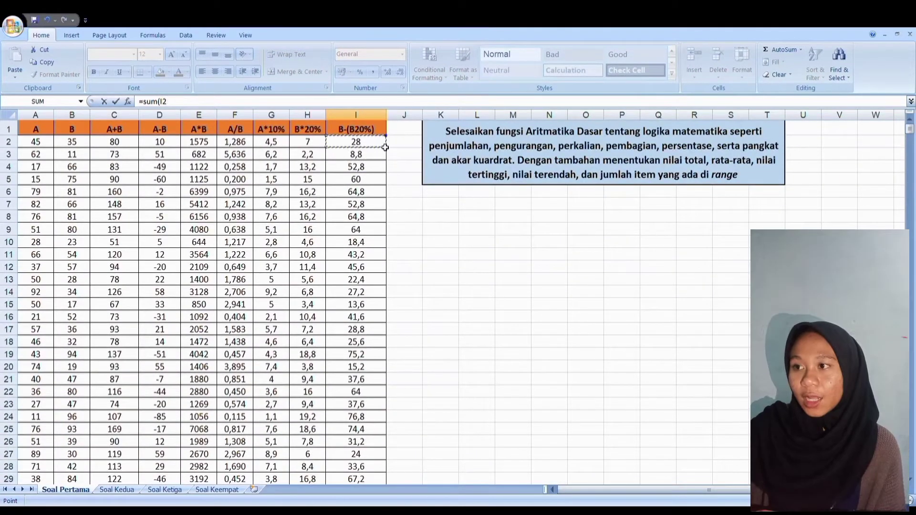
pyautogui.moveTo(377, 149); pyautogui.dragTo(380, 233)
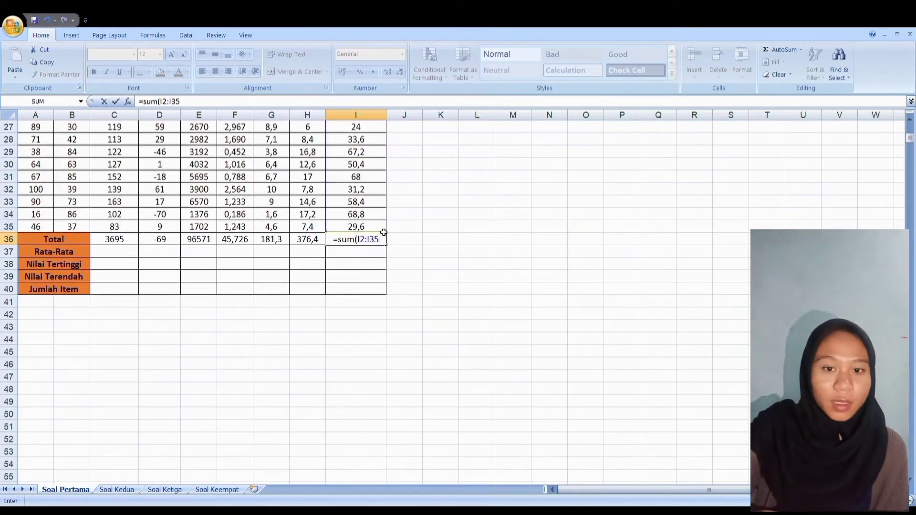
pyautogui.press('Return')
# Enter =average(C2:C35) in C37 to average the A+B column in the Rata-Rata row
pyautogui.click(134, 253)
pyautogui.write('=')
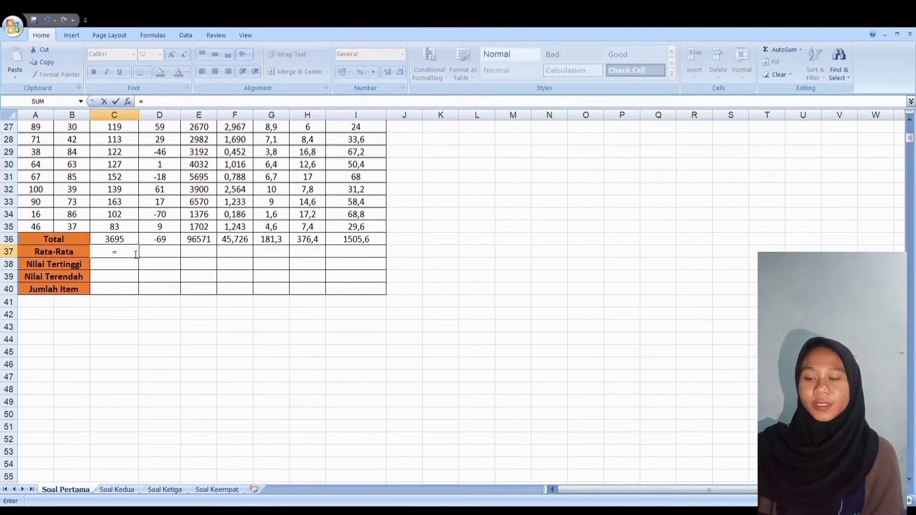
pyautogui.write('ave')
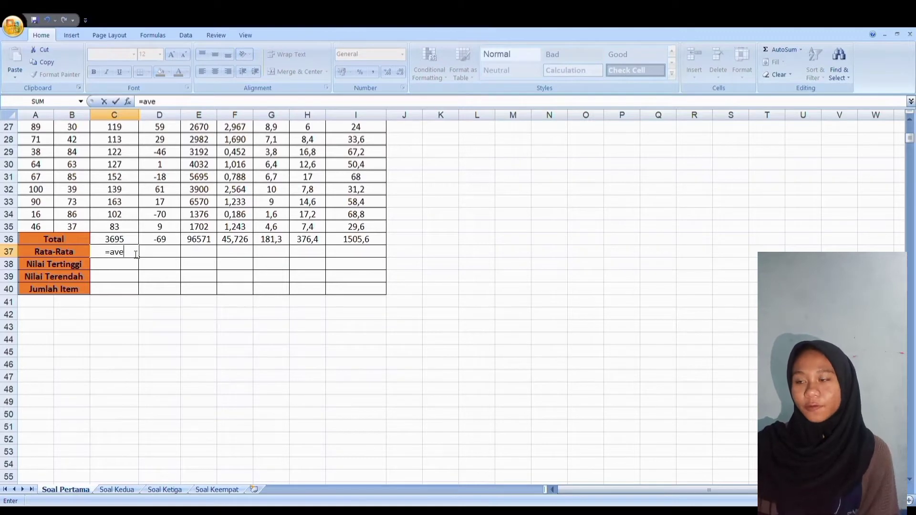
pyautogui.write('rage(')
pyautogui.press('Up')
pyautogui.press('Up')
pyautogui.press('Up')
pyautogui.press('Up')
pyautogui.press('Up')
pyautogui.press('Up')
pyautogui.press('Up')
pyautogui.press('Up')
pyautogui.press('Up')
pyautogui.press('Up')
pyautogui.press('Up')
pyautogui.press('Up')
pyautogui.press('Up')
pyautogui.press('Up')
pyautogui.press('Up')
pyautogui.press('Up')
pyautogui.press('Up')
pyautogui.press('Up')
pyautogui.press('Up')
pyautogui.press('Up')
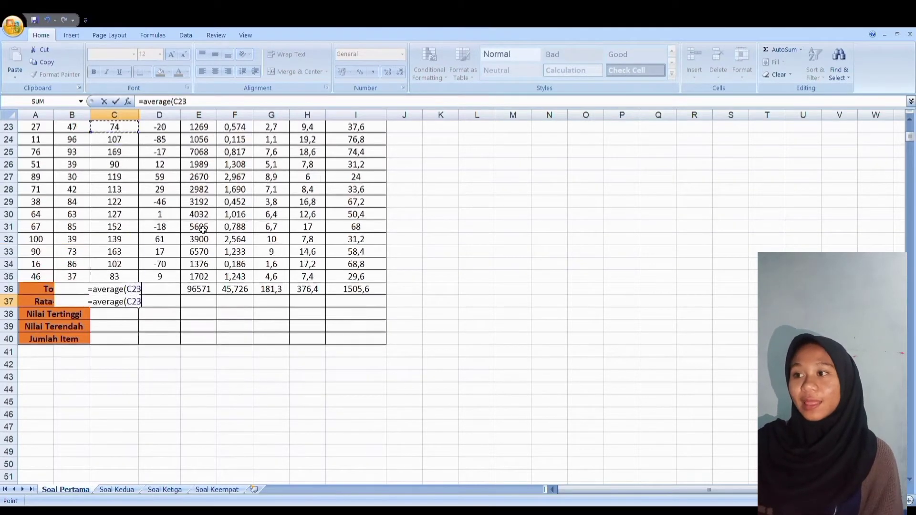
pyautogui.click(134, 149)
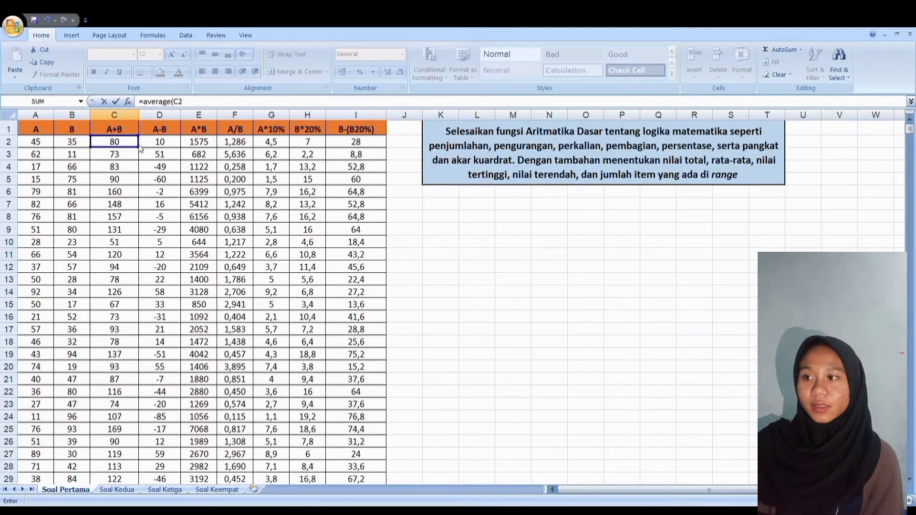
pyautogui.moveTo(143, 153); pyautogui.dragTo(138, 420)
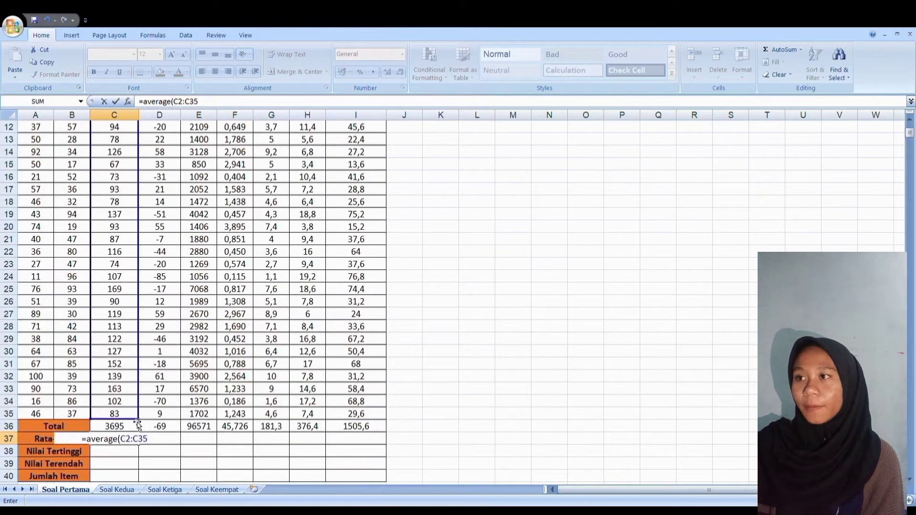
pyautogui.write(')')
pyautogui.press('Return')
# Enter =average(D2:D35) in D37 to average the A-B column and display the result with three decimals
pyautogui.click(177, 441)
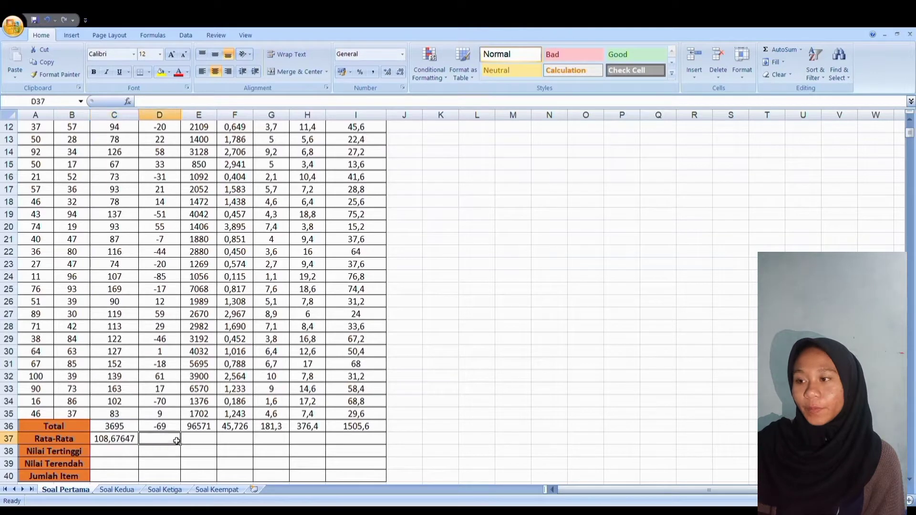
pyautogui.write('=')
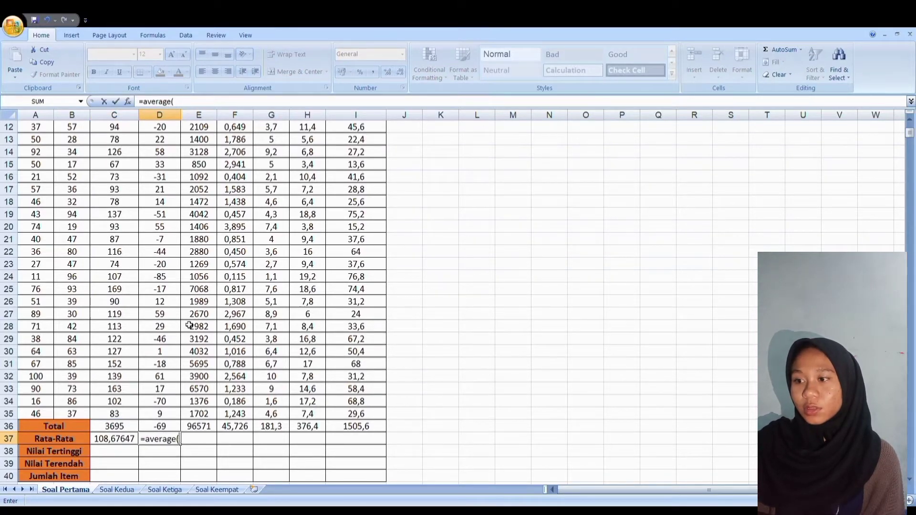
pyautogui.write('average(')
pyautogui.scroll(4, 160, 286)
pyautogui.moveTo(159, 139); pyautogui.dragTo(181, 301)
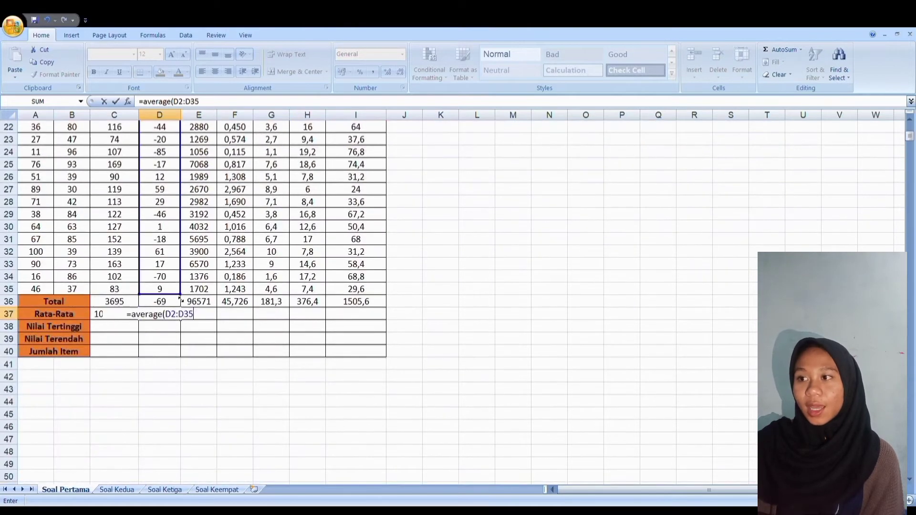
pyautogui.press('Return')
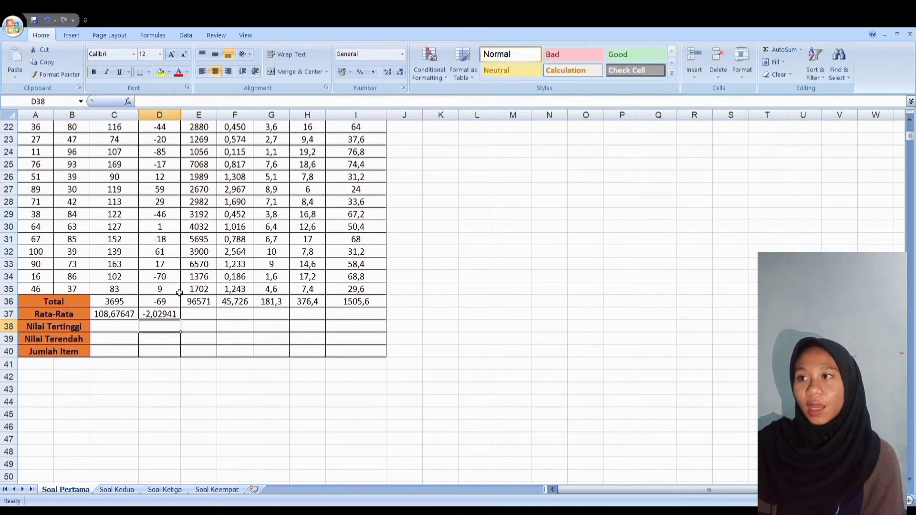
pyautogui.click(162, 315)
pyautogui.click(401, 71)
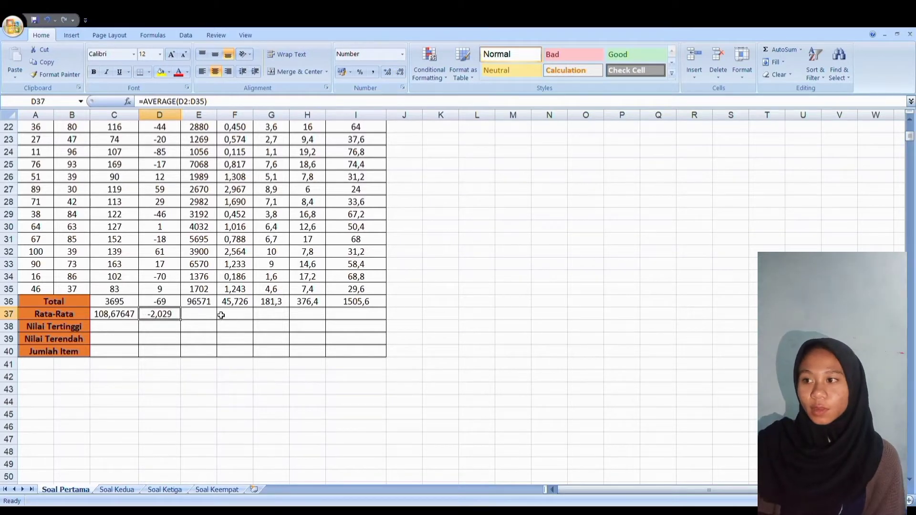
# Enter =average(E2:E35) in E37 to average the A*B column
pyautogui.click(207, 316)
pyautogui.write('=a')
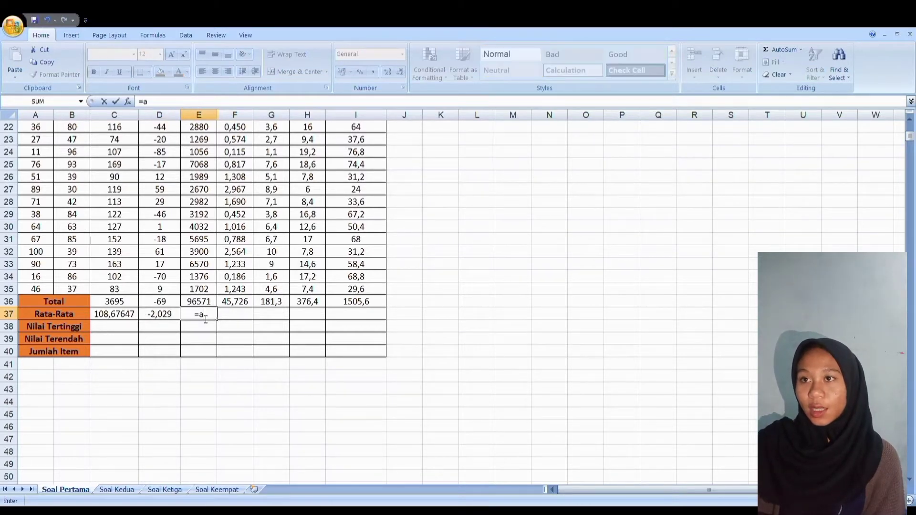
pyautogui.write('verage(')
pyautogui.press('Up')
pyautogui.press('Up')
pyautogui.press('Up')
pyautogui.press('Up')
pyautogui.press('Up')
pyautogui.press('Up')
pyautogui.press('Up')
pyautogui.press('Up')
pyautogui.press('Up')
pyautogui.press('Up')
pyautogui.press('Up')
pyautogui.press('Up')
pyautogui.press('Up')
pyautogui.press('Up')
pyautogui.press('Up')
pyautogui.press('Up')
pyautogui.press('Up')
pyautogui.press('Up')
pyautogui.press('Up')
pyautogui.press('Up')
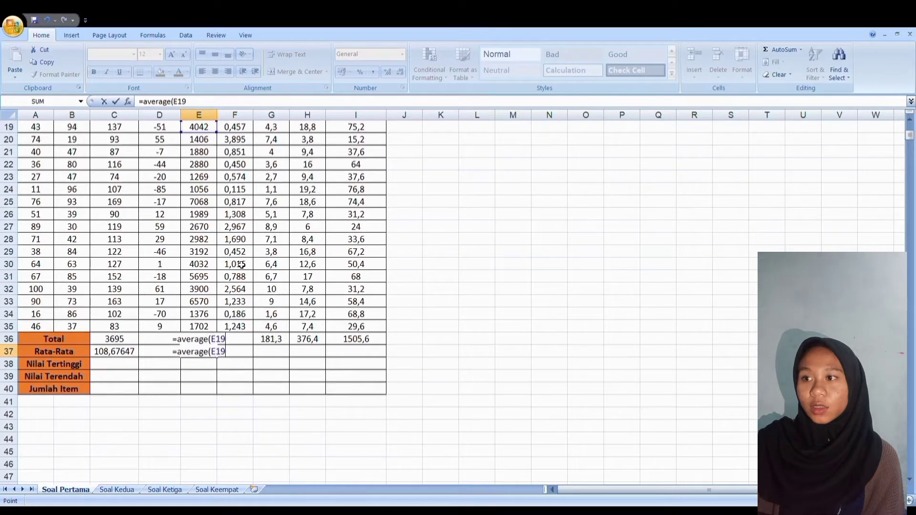
pyautogui.moveTo(206, 143); pyautogui.dragTo(217, 300)
pyautogui.press('Return')
# Enter =average(F2:F35) in F37 to average the A/B column
pyautogui.click(237, 318)
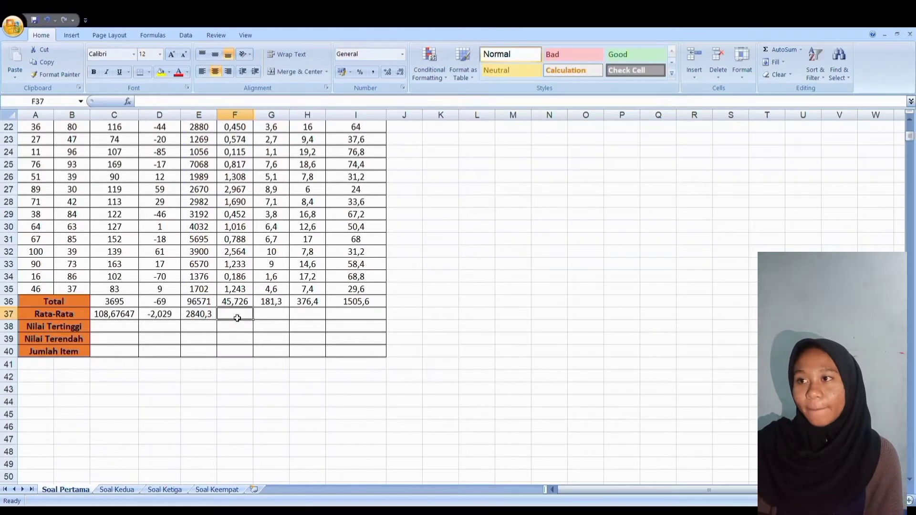
pyautogui.write('=average')
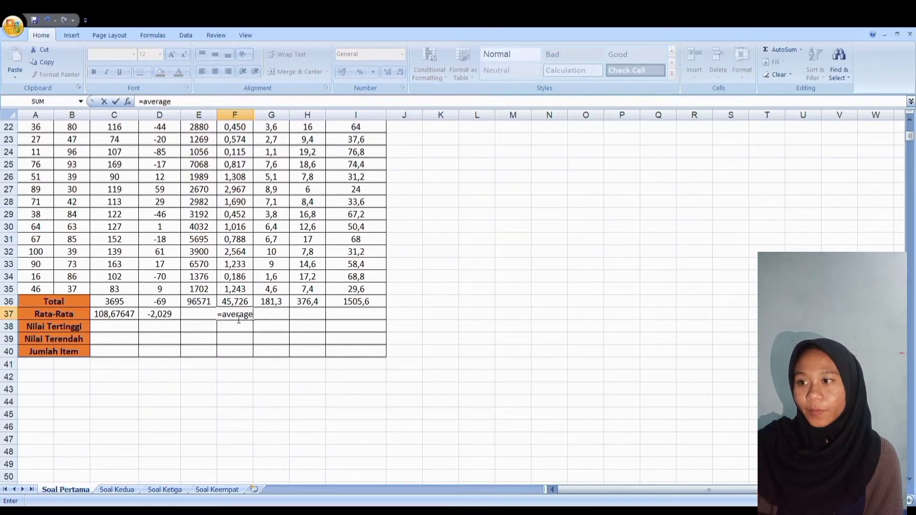
pyautogui.write('(')
pyautogui.press('Up')
pyautogui.press('Up')
pyautogui.press('Up')
pyautogui.press('Up')
pyautogui.press('Up')
pyautogui.press('Up')
pyautogui.press('Up')
pyautogui.press('Up')
pyautogui.press('Up')
pyautogui.press('Up')
pyautogui.press('Up')
pyautogui.press('Up')
pyautogui.press('Up')
pyautogui.press('Up')
pyautogui.press('Up')
pyautogui.press('Up')
pyautogui.press('Up')
pyautogui.press('Up')
pyautogui.press('Up')
pyautogui.press('Up')
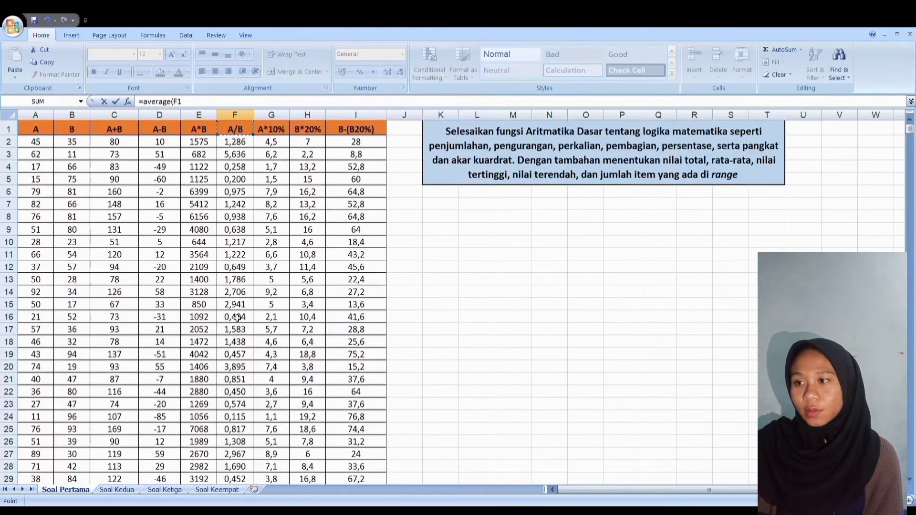
pyautogui.moveTo(243, 145); pyautogui.dragTo(247, 183)
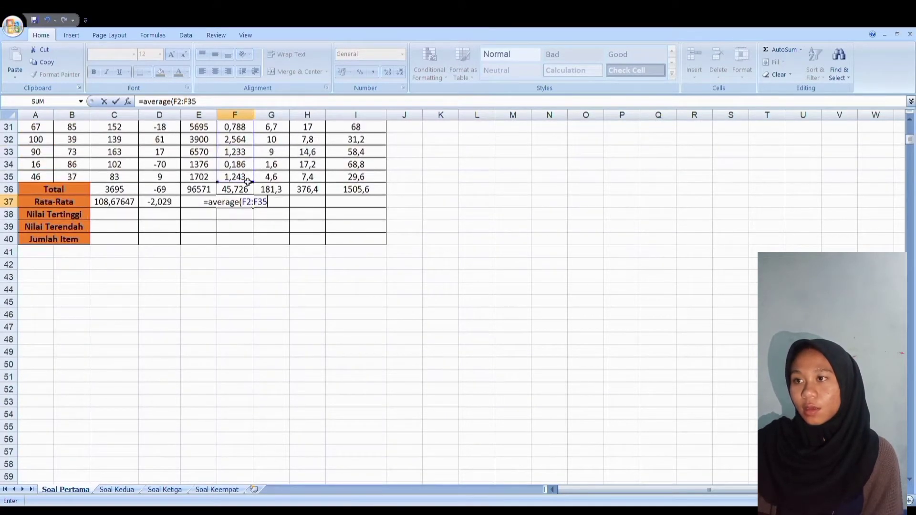
pyautogui.press('Return')
# Enter =average(G2:G35) in G37 to average the A*10% column
pyautogui.click(282, 203)
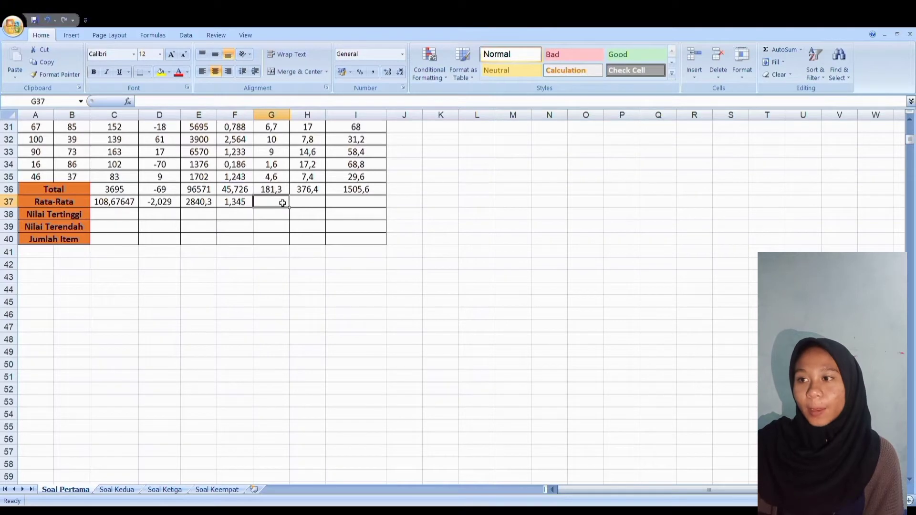
pyautogui.write('=averagr(')
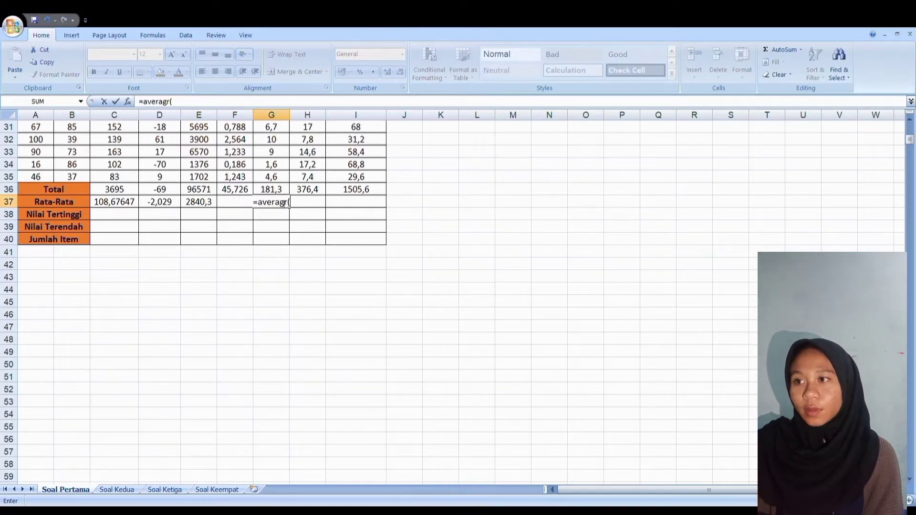
pyautogui.press('Up')
pyautogui.press('Up')
pyautogui.press('Up')
pyautogui.press('Up')
pyautogui.press('Up')
pyautogui.press('Up')
pyautogui.press('Up')
pyautogui.press('Up')
pyautogui.press('Up')
pyautogui.press('Up')
pyautogui.press('Up')
pyautogui.press('Up')
pyautogui.press('Up')
pyautogui.press('Up')
pyautogui.press('Up')
pyautogui.press('Up')
pyautogui.press('Up')
pyautogui.press('Up')
pyautogui.press('Up')
pyautogui.press('Up')
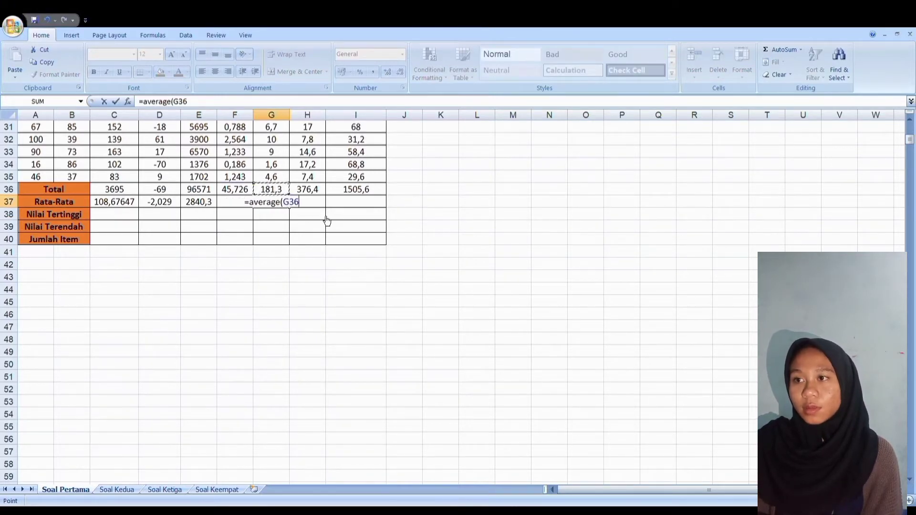
pyautogui.click(276, 142)
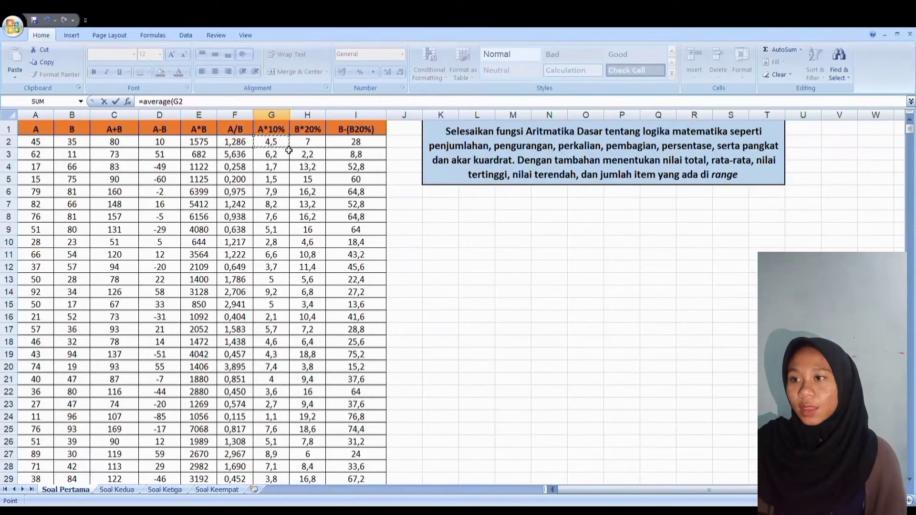
pyautogui.hotkey('shift', 'Down')
pyautogui.hotkey('shift', 'Down')
pyautogui.hotkey('shift', 'Down')
pyautogui.hotkey('shift', 'Down')
pyautogui.hotkey('shift', 'Down')
pyautogui.hotkey('shift', 'Down')
pyautogui.hotkey('shift', 'Down')
pyautogui.hotkey('shift', 'Down')
pyautogui.hotkey('shift', 'Down')
pyautogui.hotkey('shift', 'Down')
pyautogui.hotkey('shift', 'Down')
pyautogui.hotkey('shift', 'Down')
pyautogui.hotkey('shift', 'Down')
pyautogui.hotkey('shift', 'Down')
pyautogui.hotkey('shift', 'Down')
pyautogui.hotkey('shift', 'Up')
pyautogui.hotkey('shift', 'Up')
pyautogui.hotkey('shift', 'Up')
pyautogui.hotkey('shift', 'Up')
pyautogui.hotkey('shift', 'Up')
pyautogui.hotkey('shift', 'Up')
pyautogui.hotkey('shift', 'Up')
pyautogui.hotkey('shift', 'Up')
pyautogui.hotkey('shift', 'Up')
pyautogui.hotkey('shift', 'Up')
pyautogui.hotkey('shift', 'Up')
pyautogui.hotkey('shift', 'Up')
pyautogui.hotkey('shift', 'Up')
pyautogui.hotkey('shift', 'Up')
pyautogui.write(')')
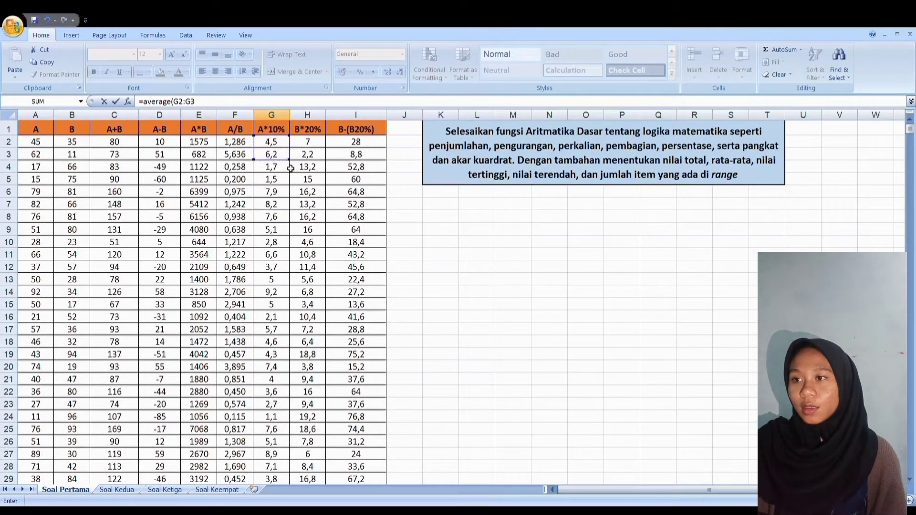
pyautogui.moveTo(293, 167); pyautogui.dragTo(285, 425)
pyautogui.press('Return')
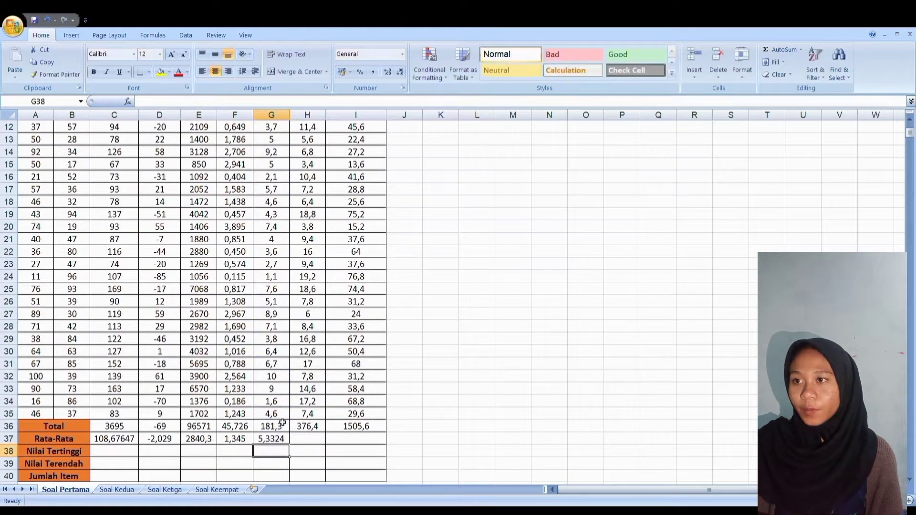
# Enter =average(H2:H35) in H37 to average the B*20% column
pyautogui.click(309, 443)
pyautogui.write('=aver')
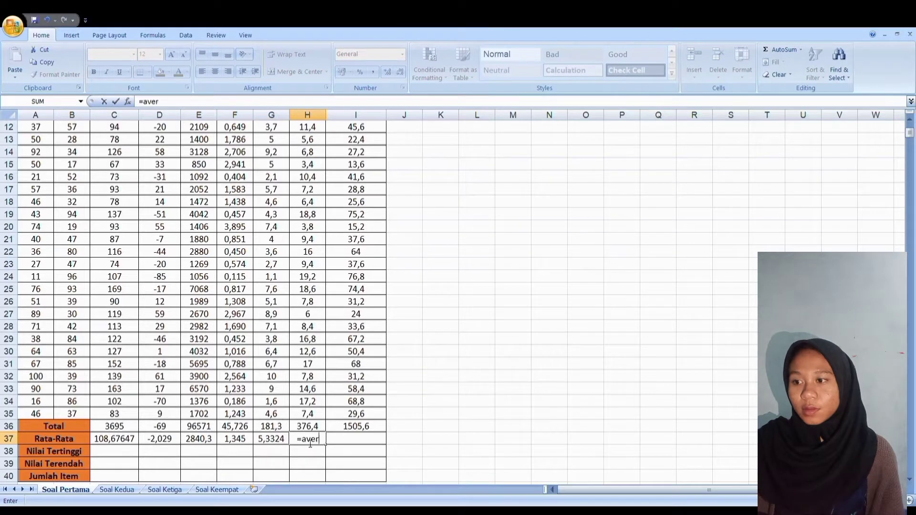
pyautogui.write('age(')
pyautogui.press('Up')
pyautogui.hotkey('ctrl', 'Up')
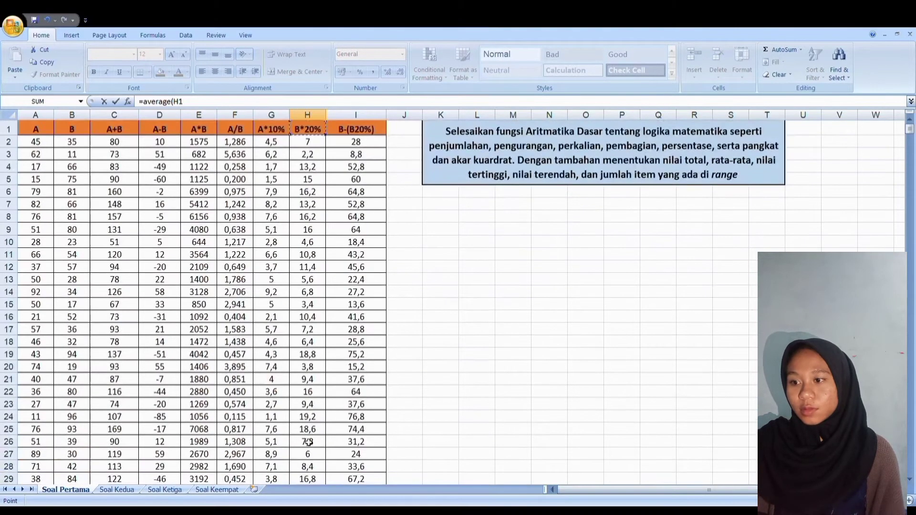
pyautogui.press('Down')
pyautogui.hotkey('shift', 'Down')
pyautogui.hotkey('shift', 'Down')
pyautogui.hotkey('shift', 'Down')
pyautogui.hotkey('shift', 'Down')
pyautogui.hotkey('shift', 'Down')
pyautogui.hotkey('shift', 'Down')
pyautogui.hotkey('shift', 'Down')
pyautogui.hotkey('shift', 'Down')
pyautogui.hotkey('shift', 'Down')
pyautogui.hotkey('shift', 'Down')
pyautogui.hotkey('shift', 'Down')
pyautogui.hotkey('shift', 'Down')
pyautogui.hotkey('shift', 'Down')
pyautogui.hotkey('shift', 'Down')
pyautogui.hotkey('shift', 'Down')
pyautogui.hotkey('shift', 'Down')
pyautogui.hotkey('shift', 'Down')
pyautogui.hotkey('shift', 'Down')
pyautogui.hotkey('shift', 'Down')
pyautogui.hotkey('shift', 'Down')
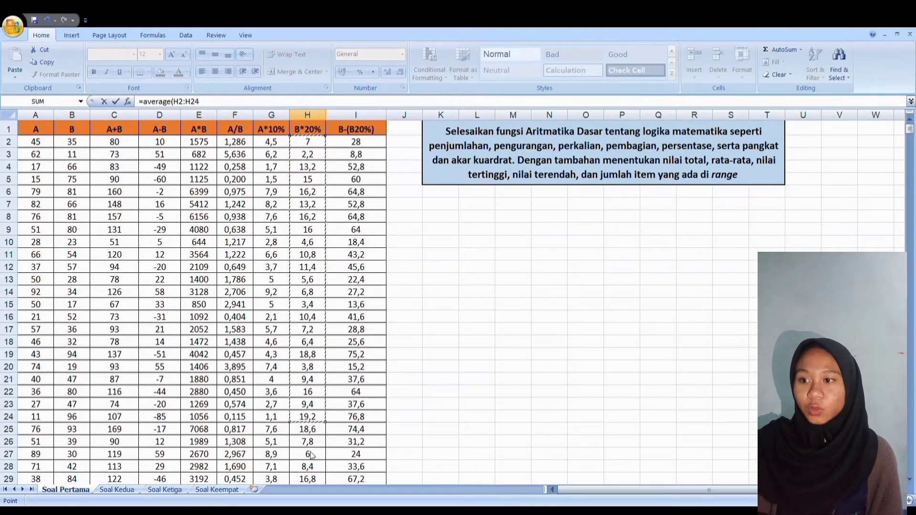
pyautogui.click(322, 135)
pyautogui.moveTo(324, 147); pyautogui.dragTo(310, 425)
pyautogui.scroll(-3, 318, 315)
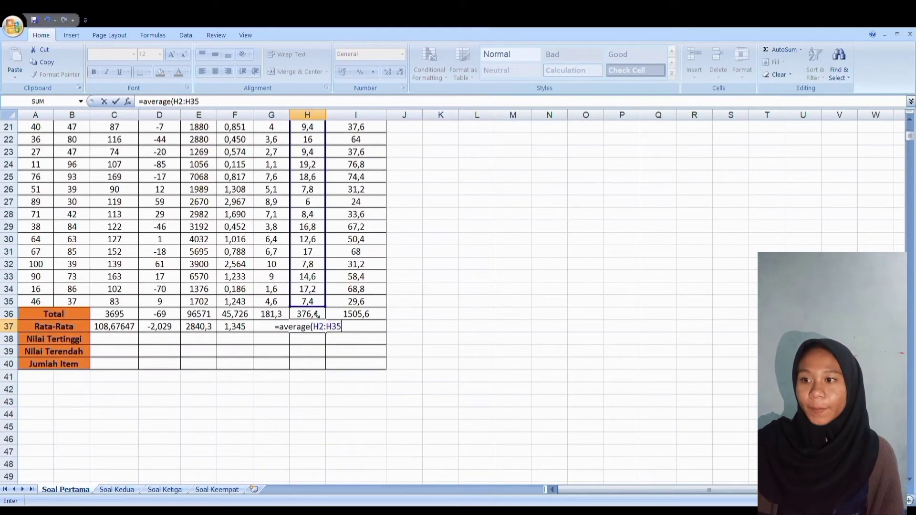
pyautogui.write(')')
pyautogui.press('Return')
# Enter =average(I2:I35) in I37 to average the B-(B20%) column
pyautogui.click(352, 330)
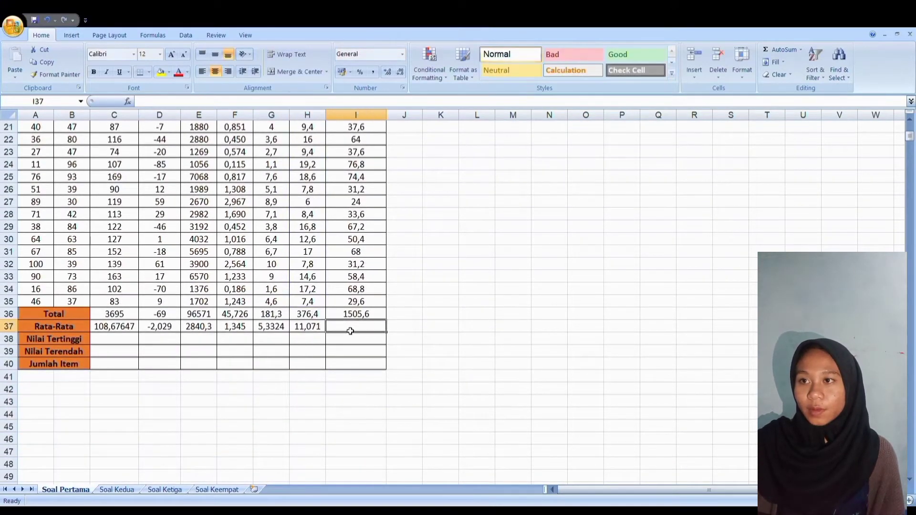
pyautogui.write('=average')
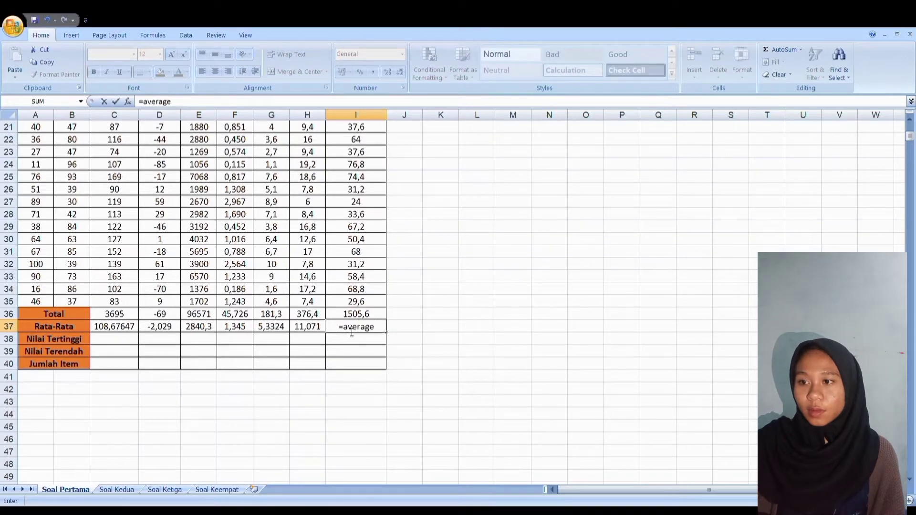
pyautogui.write('(')
pyautogui.press('Up')
pyautogui.press('Up')
pyautogui.press('Up')
pyautogui.press('Up')
pyautogui.press('Up')
pyautogui.press('Up')
pyautogui.press('Up')
pyautogui.press('Up')
pyautogui.press('Up')
pyautogui.press('Up')
pyautogui.press('Up')
pyautogui.press('Up')
pyautogui.press('Up')
pyautogui.press('Up')
pyautogui.press('Up')
pyautogui.press('Up')
pyautogui.press('Up')
pyautogui.press('Up')
pyautogui.press('Up')
pyautogui.press('Up')
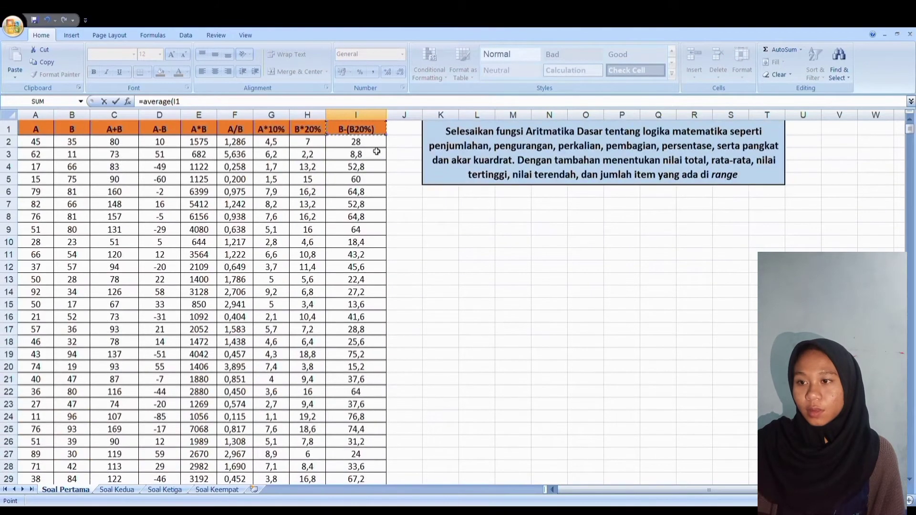
pyautogui.press('Down')
pyautogui.moveTo(386, 148); pyautogui.dragTo(382, 452)
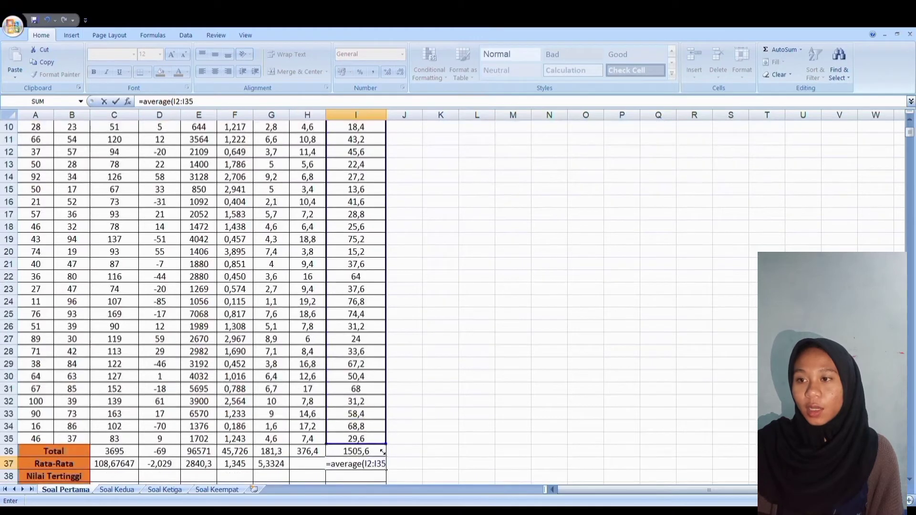
pyautogui.write(')')
pyautogui.press('Return')
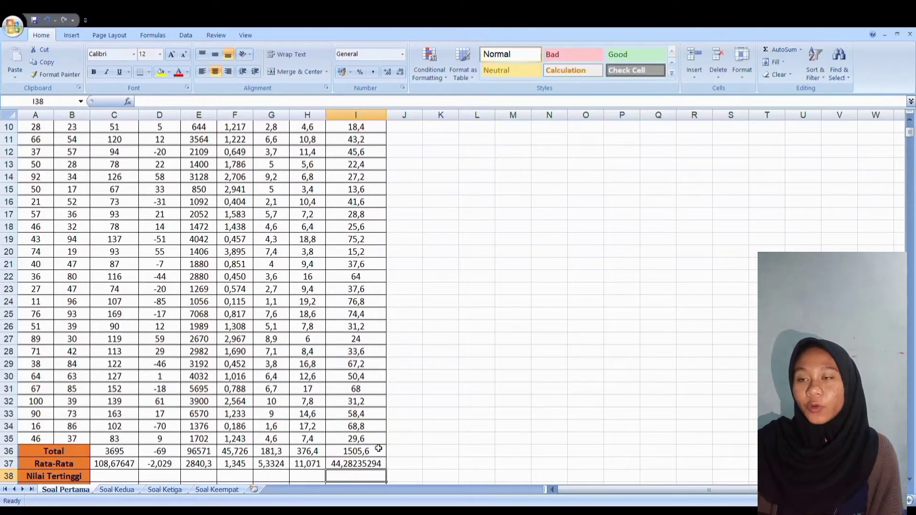
# Reduce the averages in I37, G37 and H37 to two decimal places
pyautogui.scroll(-1, 395, 476)
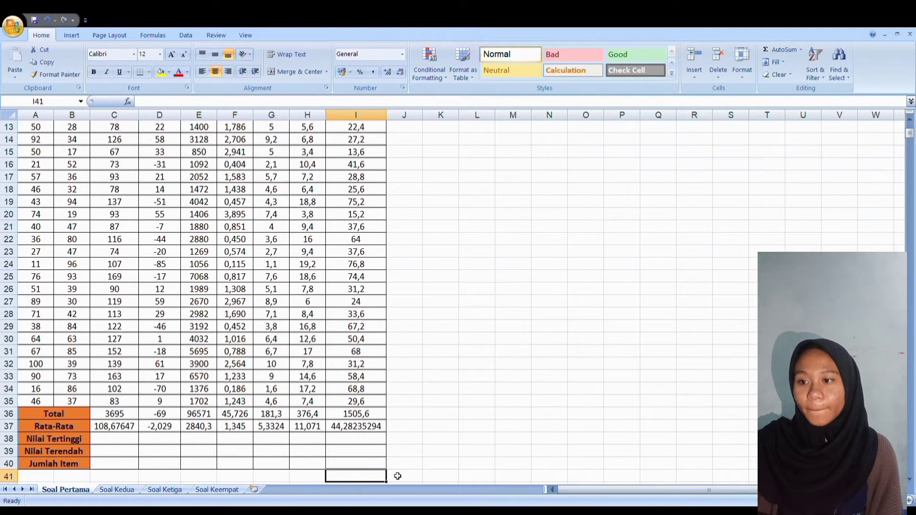
pyautogui.press('Up')
pyautogui.click(401, 73)
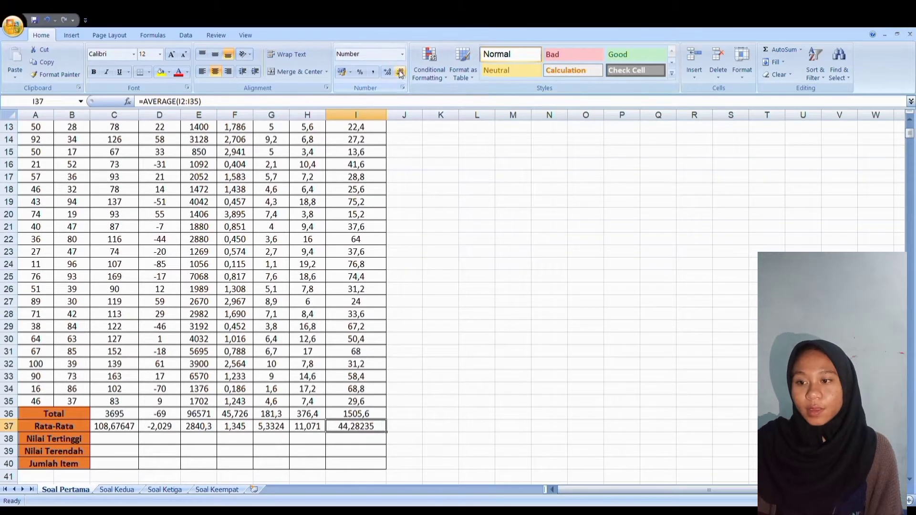
pyautogui.click(400, 72)
pyautogui.click(401, 72)
pyautogui.click(401, 72)
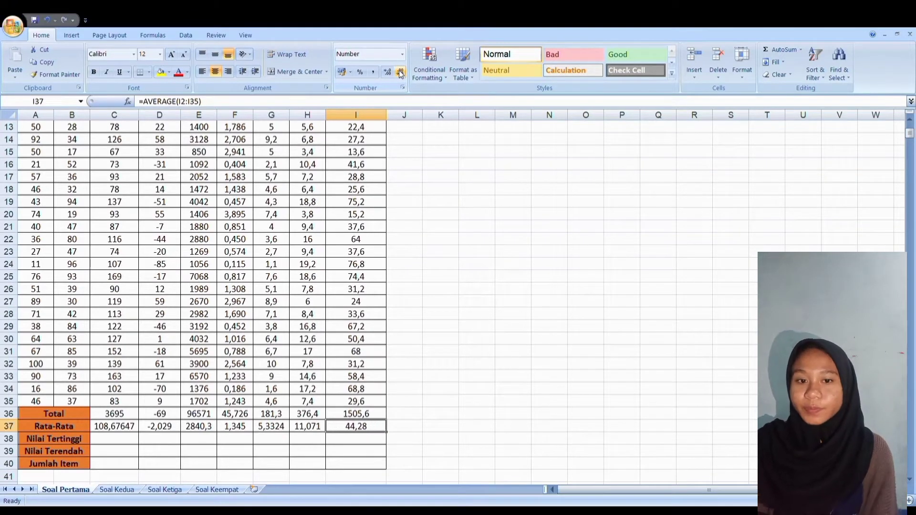
pyautogui.click(271, 429)
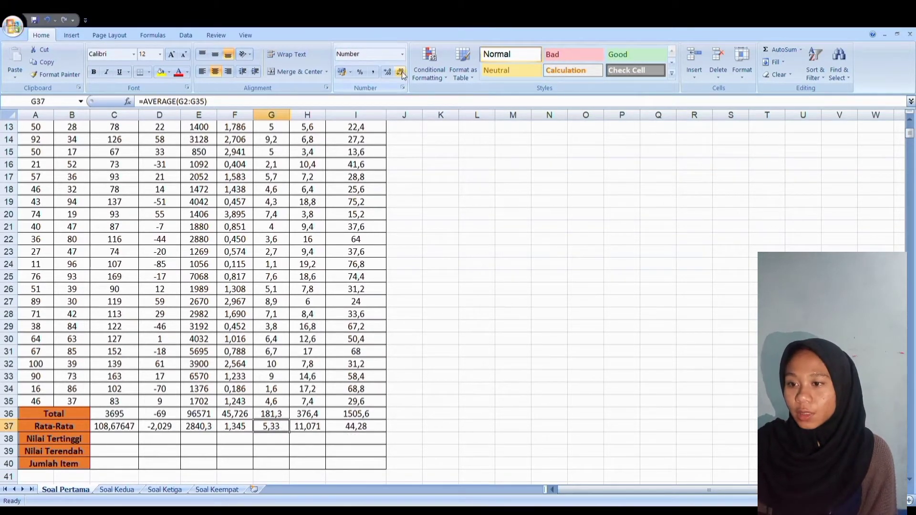
pyautogui.click(309, 429)
pyautogui.click(401, 73)
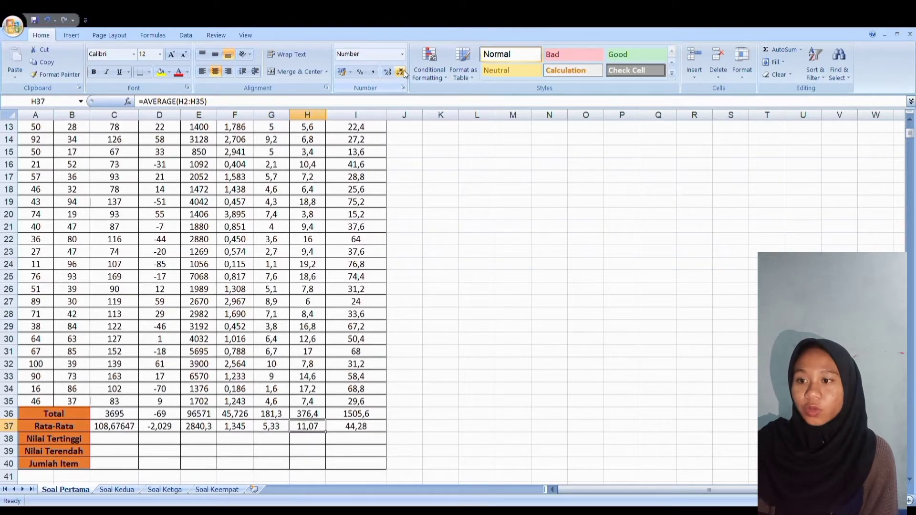
# Reduce the A+B average in C37 to one decimal place
pyautogui.click(127, 429)
pyautogui.click(401, 73)
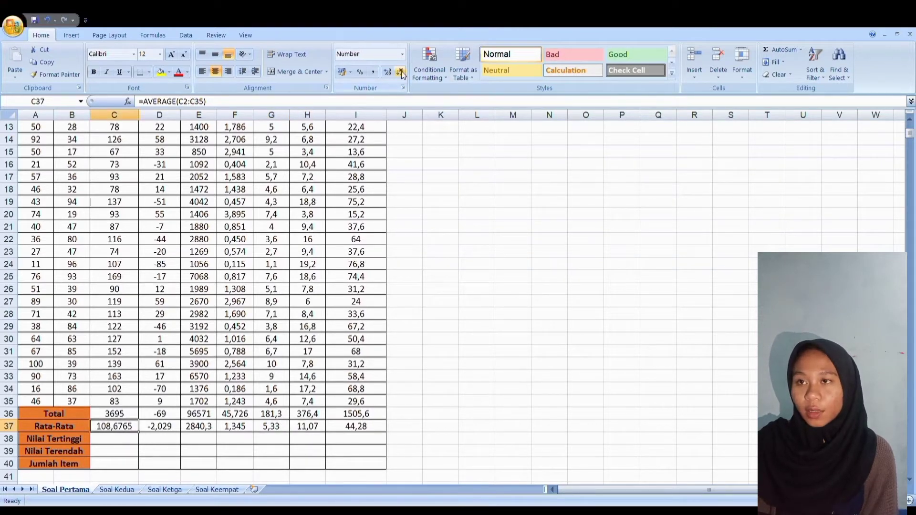
pyautogui.click(400, 72)
pyautogui.click(401, 73)
pyautogui.click(401, 72)
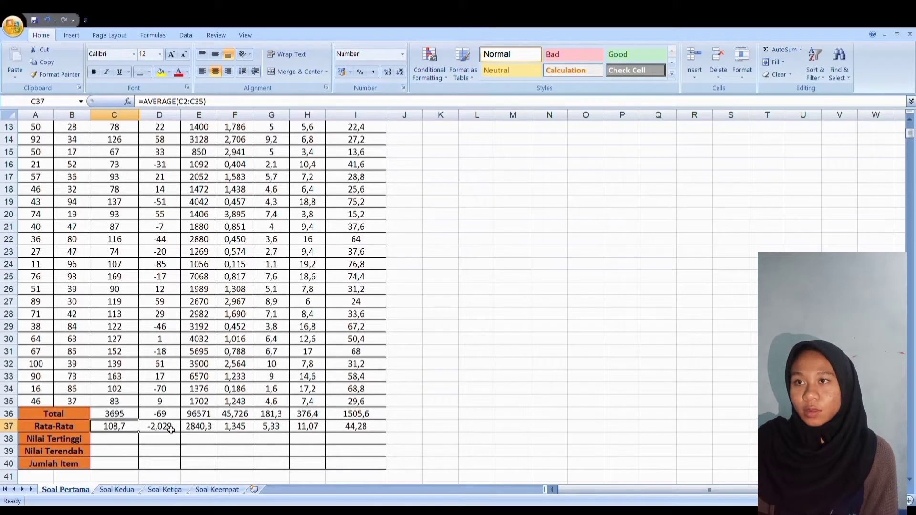
# Reduce the A-B average in D37 and the A/B average in F37 to two decimal places
pyautogui.click(171, 430)
pyautogui.click(401, 72)
pyautogui.click(241, 429)
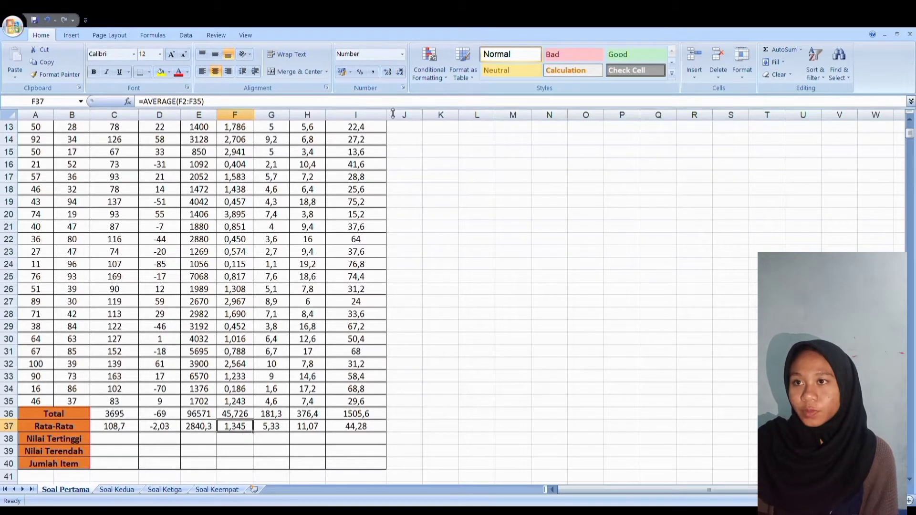
pyautogui.click(401, 73)
# Enter =max(C2:C35) in C38 to find the highest A+B value in the Nilai Tertinggi row
pyautogui.click(127, 439)
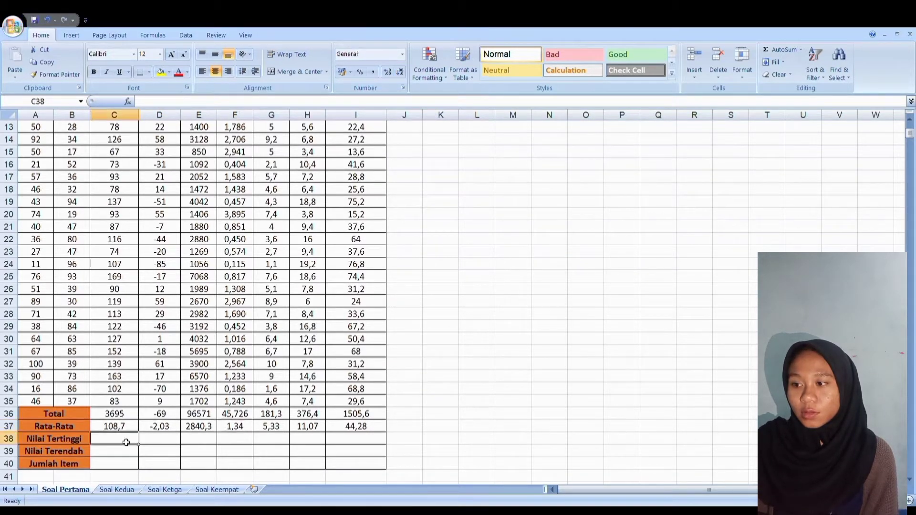
pyautogui.write('=max')
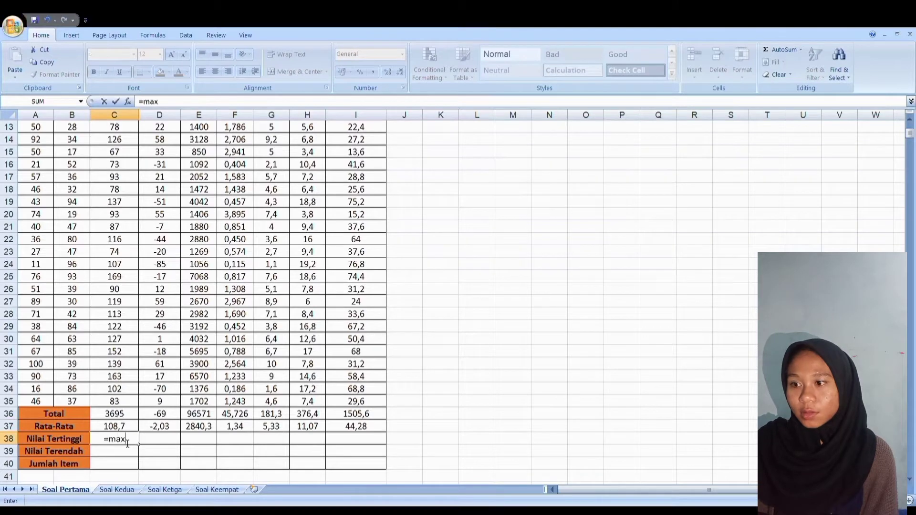
pyautogui.write('(')
pyautogui.press('Up')
pyautogui.hotkey('ctrl', 'Up')
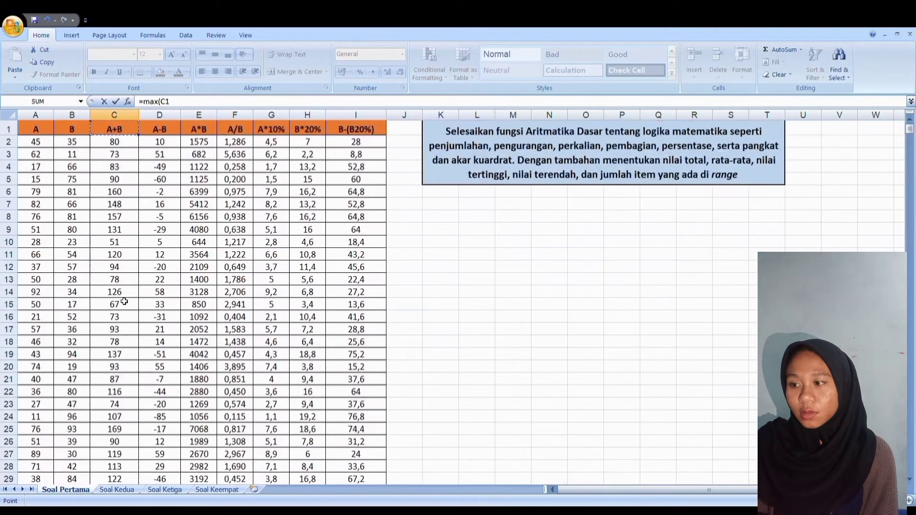
pyautogui.moveTo(119, 141); pyautogui.dragTo(126, 408)
pyautogui.press('Return')
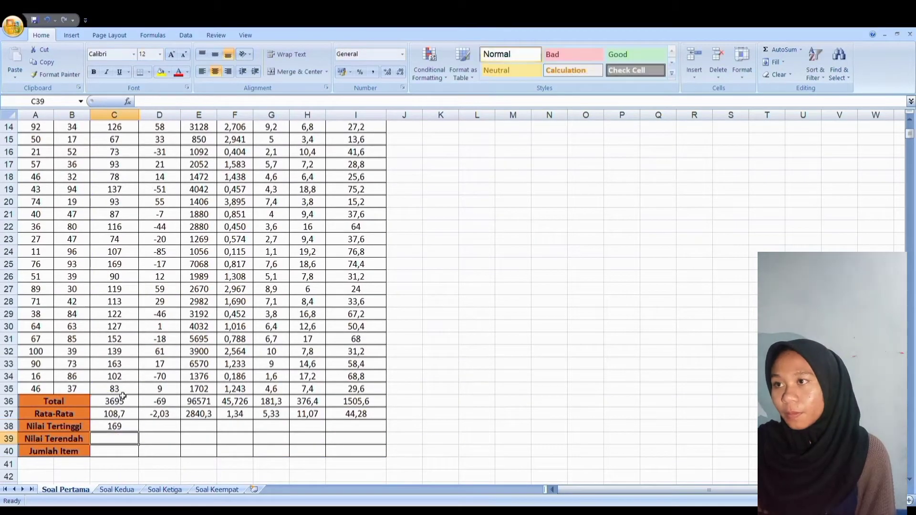
# Enter =max(D2:D35) in D38 to find the highest A-B value in the Nilai Tertinggi row
pyautogui.click(173, 427)
pyautogui.write('=')
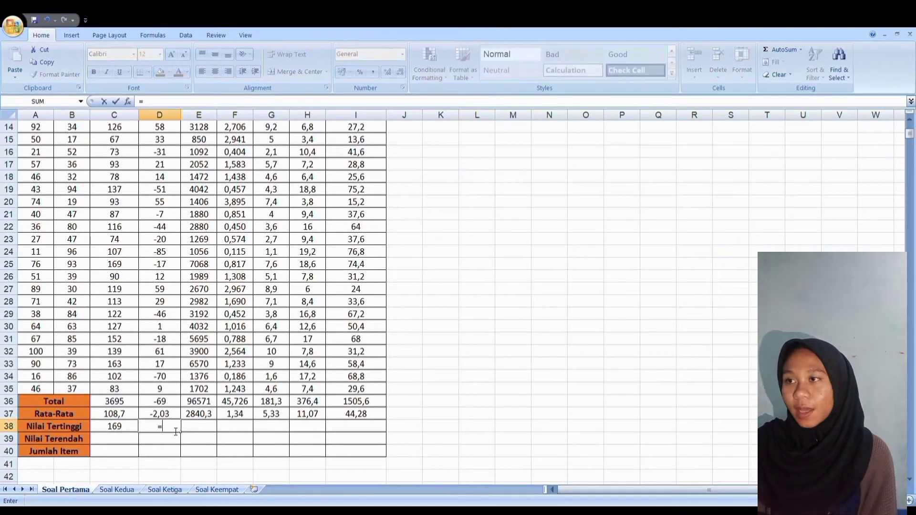
pyautogui.write('max(')
pyautogui.press('Up')
pyautogui.press('Up')
pyautogui.press('Up')
pyautogui.press('Up')
pyautogui.press('Up')
pyautogui.press('Up')
pyautogui.press('Up')
pyautogui.press('Up')
pyautogui.press('Up')
pyautogui.press('Up')
pyautogui.press('Up')
pyautogui.press('Up')
pyautogui.press('Up')
pyautogui.press('Up')
pyautogui.press('Up')
pyautogui.press('Up')
pyautogui.press('Up')
pyautogui.press('Up')
pyautogui.press('Up')
pyautogui.press('Up')
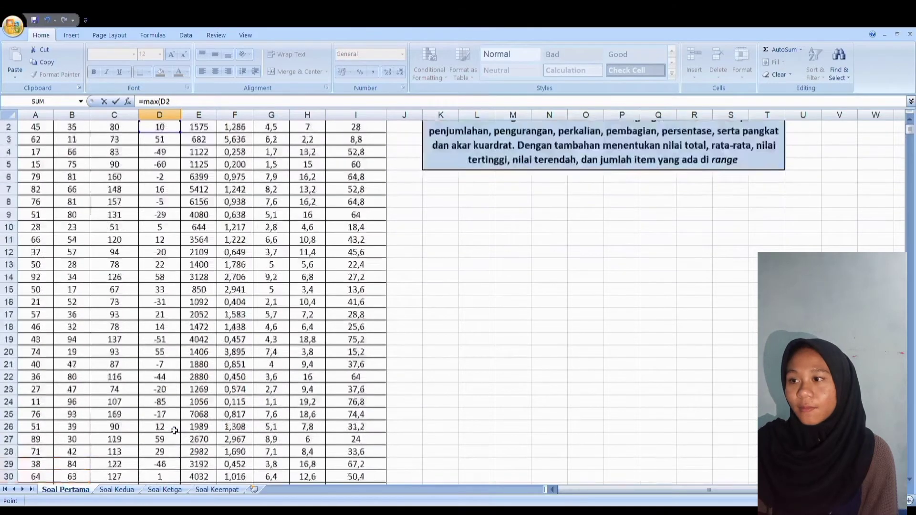
pyautogui.moveTo(178, 149); pyautogui.dragTo(169, 374)
pyautogui.write(')')
pyautogui.press('Return')
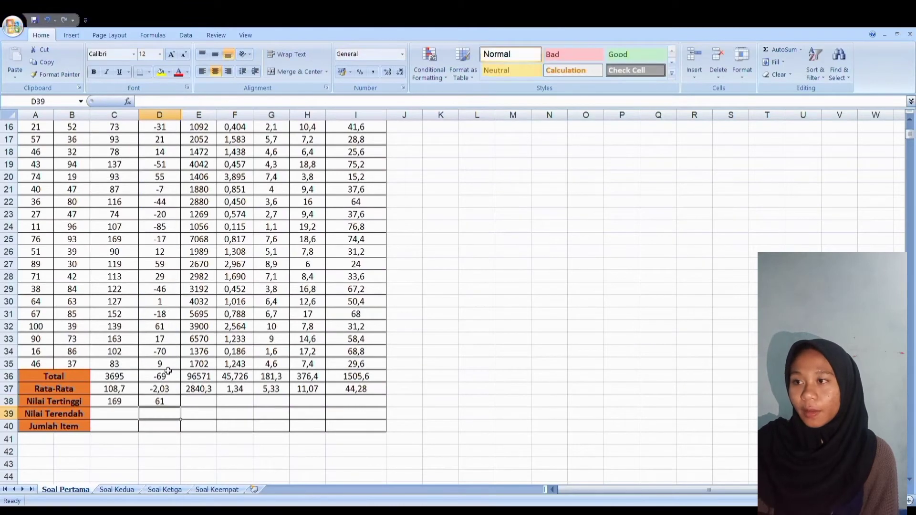
# Enter =max(E2:E35) in E38 to find the highest A*B value
pyautogui.click(210, 403)
pyautogui.write('=')
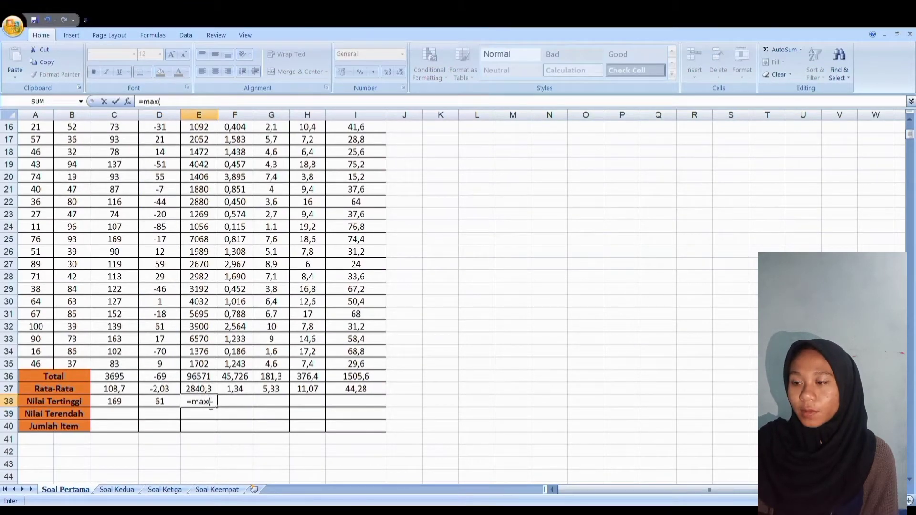
pyautogui.write('max(')
pyautogui.hotkey('ctrl', 'Up')
pyautogui.hotkey('ctrl', 'Up')
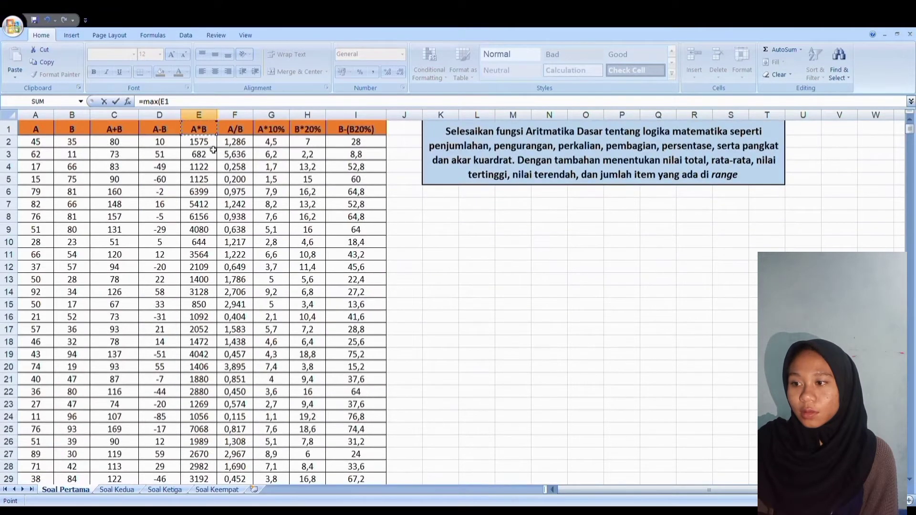
pyautogui.moveTo(210, 143); pyautogui.dragTo(204, 371)
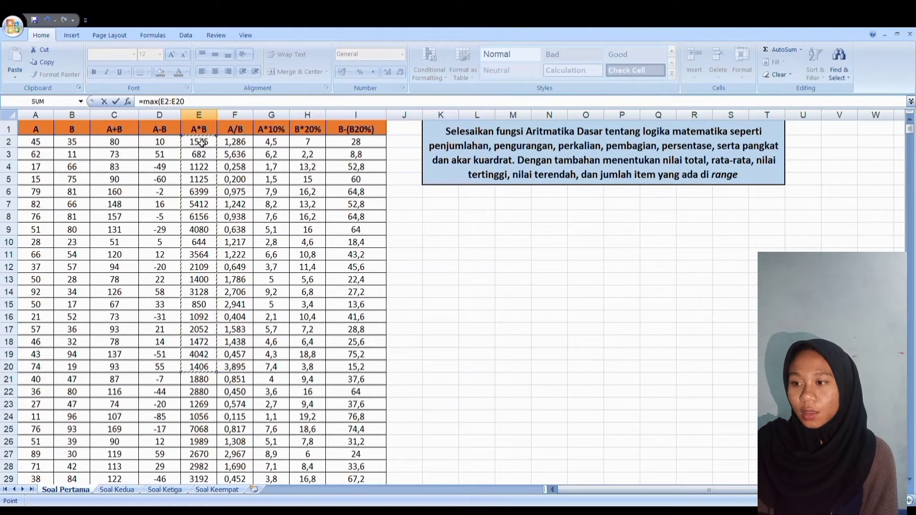
pyautogui.moveTo(201, 142); pyautogui.dragTo(203, 354)
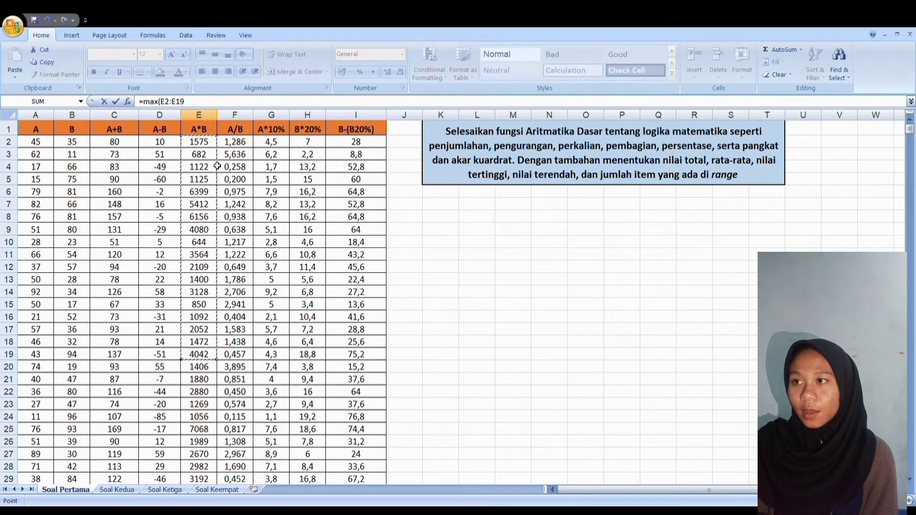
pyautogui.moveTo(214, 143); pyautogui.dragTo(216, 332)
pyautogui.write(')')
pyautogui.press('Return')
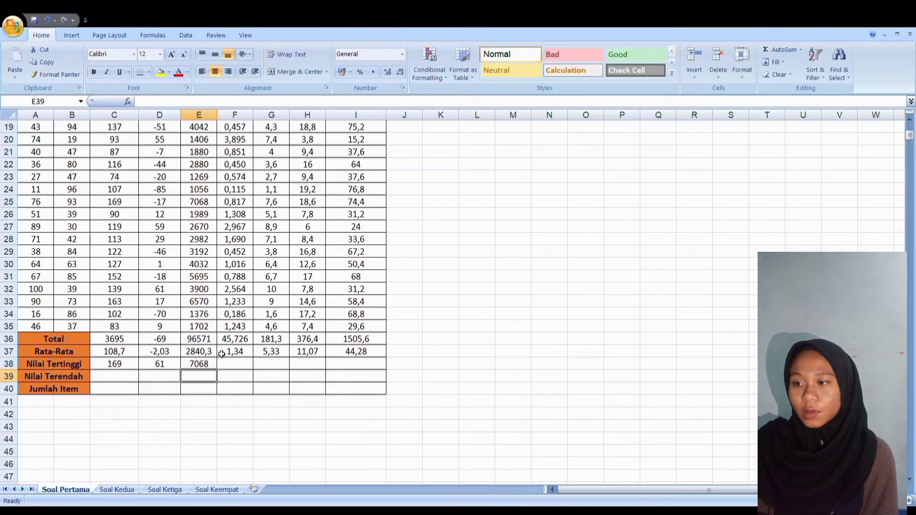
# Enter =max(F2:F35) in F38 to find the highest A/B value
pyautogui.click(239, 368)
pyautogui.write('=')
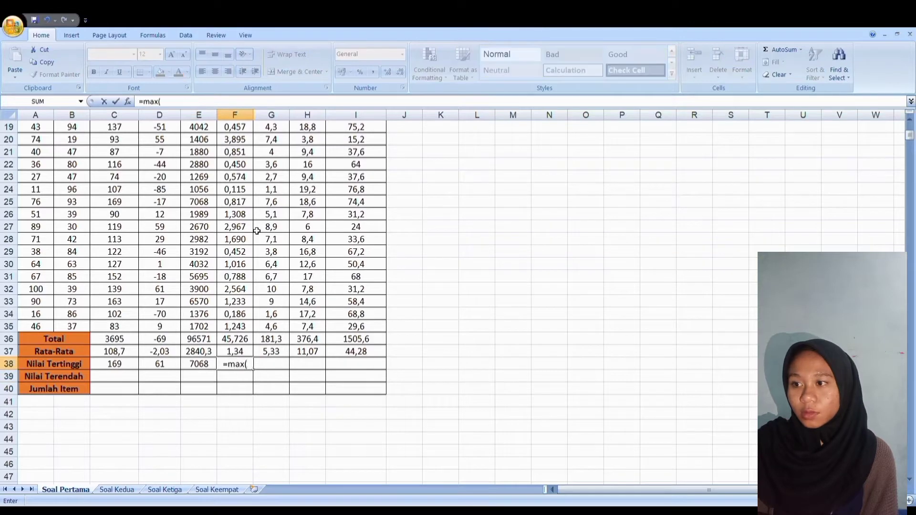
pyautogui.write('max(')
pyautogui.moveTo(249, 227); pyautogui.dragTo(243, 439)
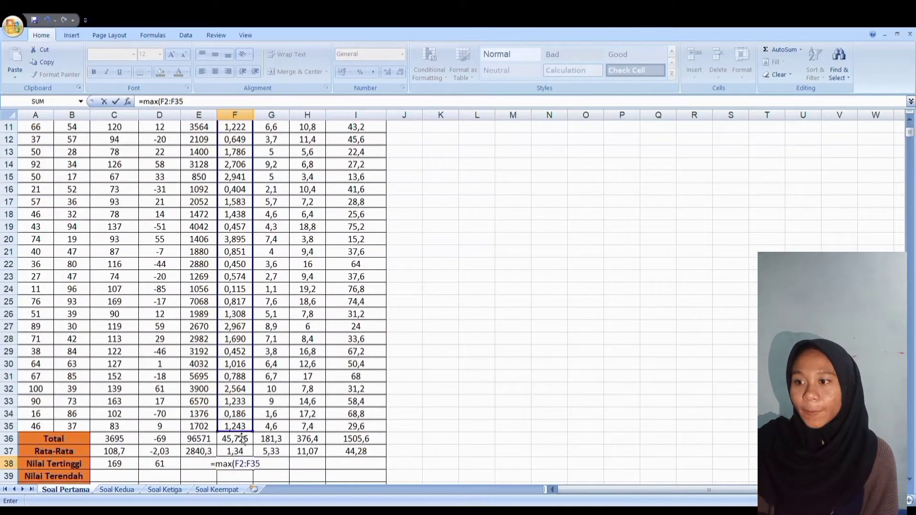
pyautogui.write(')')
pyautogui.press('Return')
# Enter =max(G2:G35) in G38 to find the highest A*10% value
pyautogui.click(274, 465)
pyautogui.write('=')
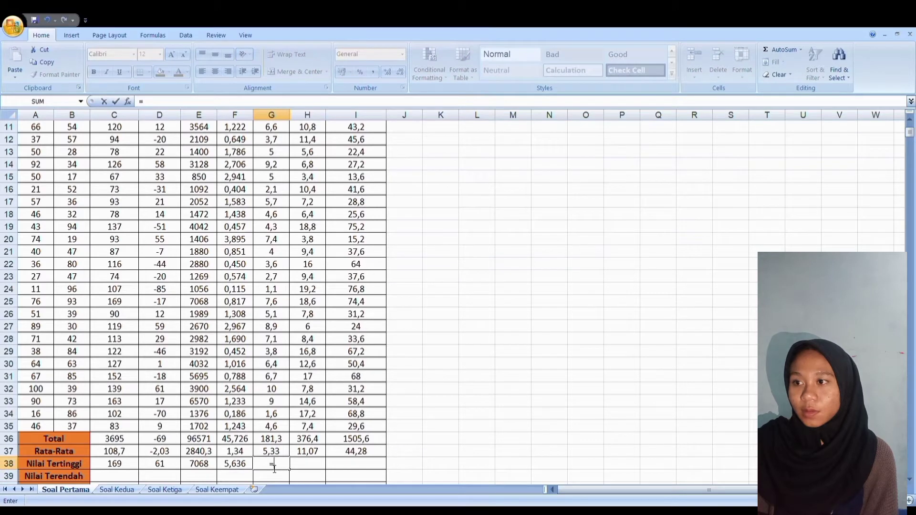
pyautogui.write('max(')
pyautogui.press('Up')
pyautogui.press('Up')
pyautogui.press('Up')
pyautogui.press('Up')
pyautogui.press('Up')
pyautogui.press('Up')
pyautogui.press('Up')
pyautogui.press('Up')
pyautogui.press('Up')
pyautogui.press('Up')
pyautogui.press('Up')
pyautogui.press('Up')
pyautogui.press('Up')
pyautogui.press('Up')
pyautogui.press('Up')
pyautogui.press('Up')
pyautogui.press('Up')
pyautogui.press('Up')
pyautogui.press('Up')
pyautogui.press('Up')
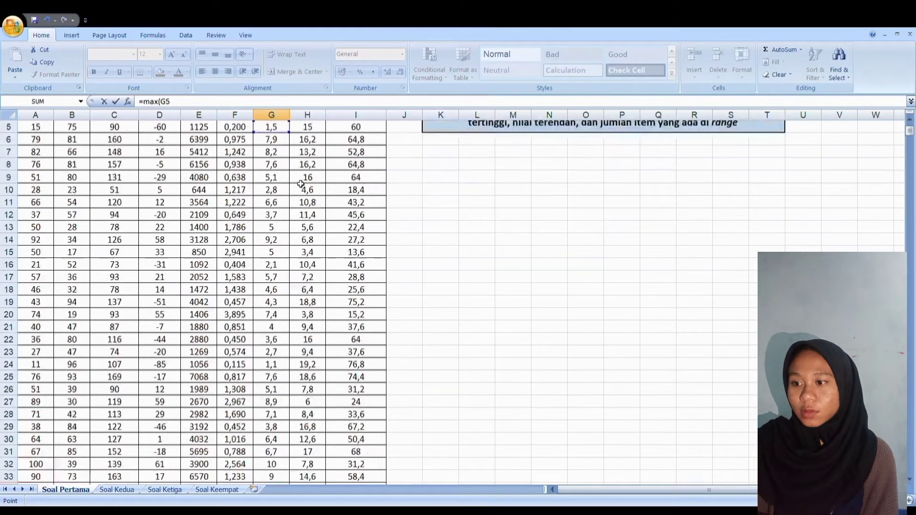
pyautogui.moveTo(272, 141); pyautogui.dragTo(308, 464)
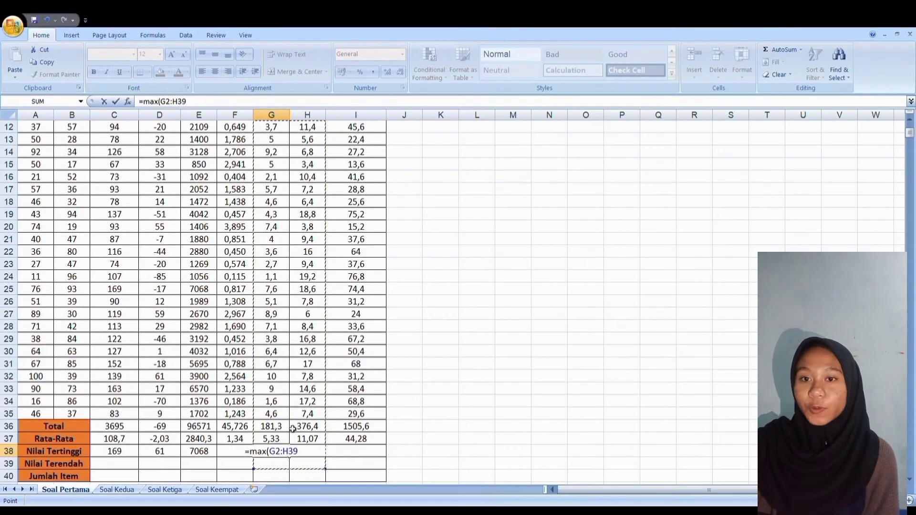
pyautogui.hotkey('ctrl', 'Up')
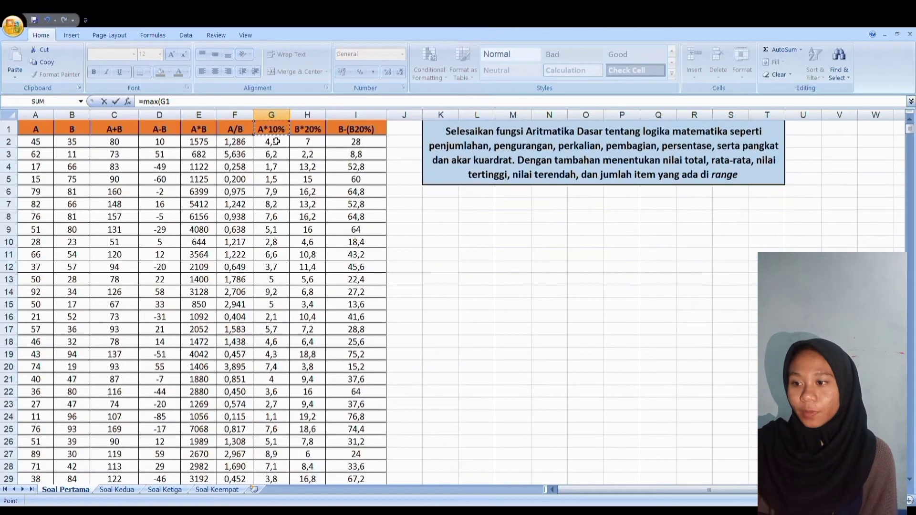
pyautogui.moveTo(291, 150); pyautogui.dragTo(277, 426)
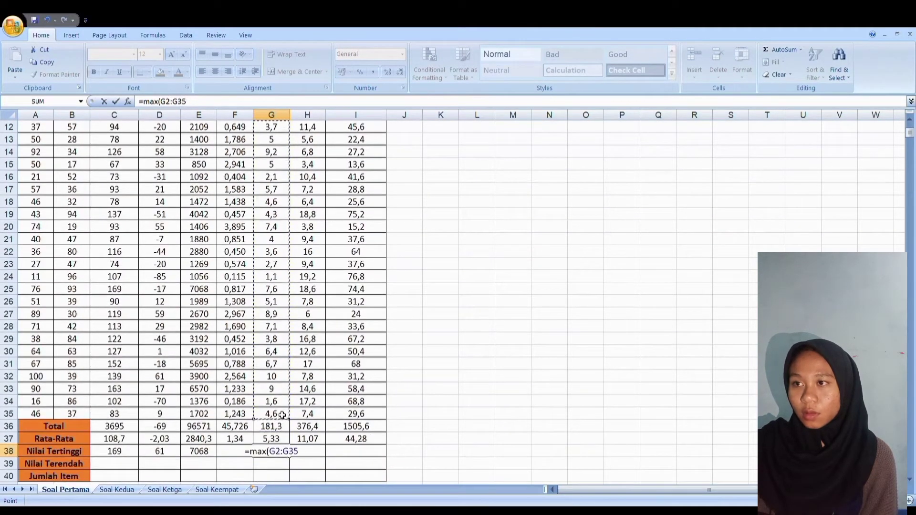
pyautogui.press('Return')
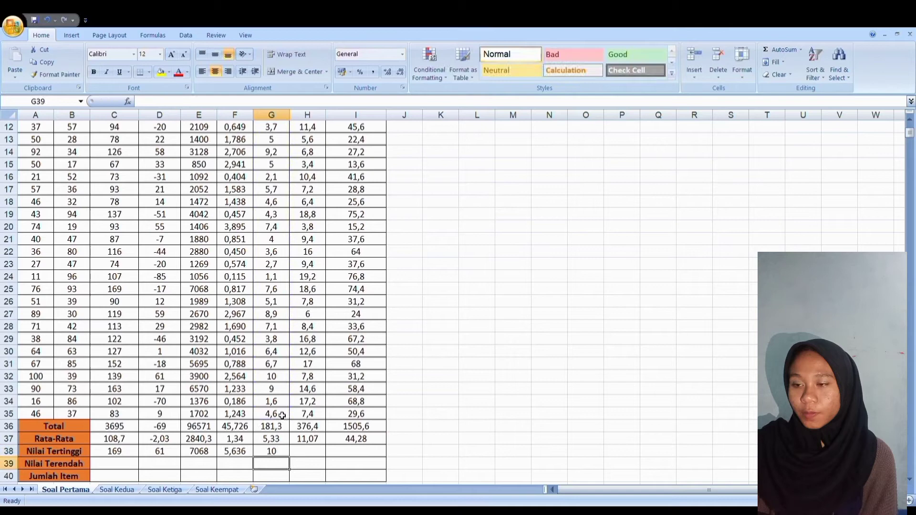
pyautogui.click(313, 457)
pyautogui.write('=')
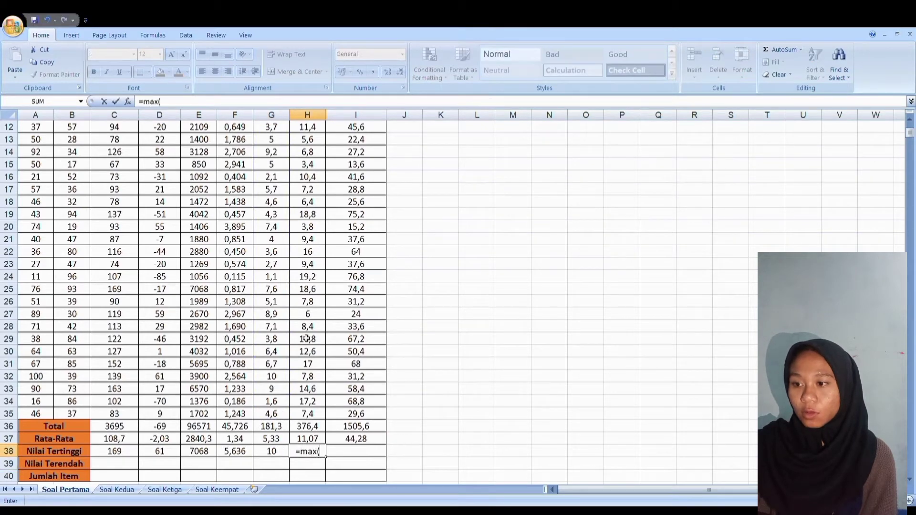
pyautogui.write('max(')
pyautogui.press('Up')
pyautogui.press('Up')
pyautogui.press('Up')
pyautogui.press('Up')
pyautogui.press('Up')
pyautogui.press('Up')
pyautogui.press('Up')
pyautogui.press('Up')
pyautogui.press('Up')
pyautogui.press('Up')
pyautogui.press('Up')
pyautogui.press('Up')
pyautogui.press('Up')
pyautogui.press('Up')
pyautogui.press('Up')
pyautogui.press('Up')
pyautogui.press('Up')
pyautogui.press('Up')
pyautogui.press('Up')
pyautogui.press('Up')
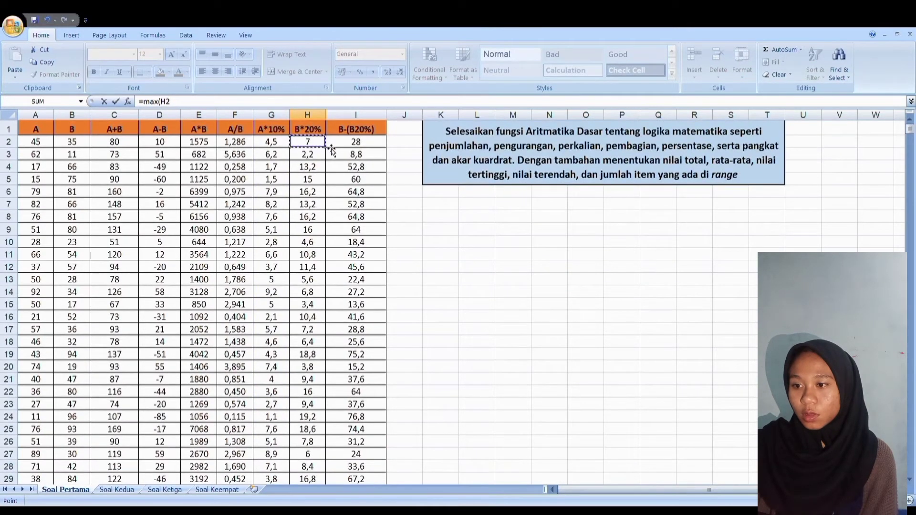
pyautogui.hotkey('shift', 'Down')
pyautogui.hotkey('shift', 'Down')
pyautogui.hotkey('shift', 'Down')
pyautogui.hotkey('shift', 'Down')
pyautogui.hotkey('shift', 'Down')
pyautogui.hotkey('shift', 'Down')
pyautogui.hotkey('shift', 'Down')
pyautogui.hotkey('shift', 'Down')
pyautogui.hotkey('shift', 'Down')
pyautogui.hotkey('shift', 'Down')
pyautogui.hotkey('shift', 'Down')
pyautogui.hotkey('shift', 'Down')
pyautogui.hotkey('shift', 'Down')
pyautogui.hotkey('shift', 'Down')
pyautogui.hotkey('shift', 'Down')
pyautogui.hotkey('shift', 'Down')
pyautogui.hotkey('shift', 'Down')
pyautogui.hotkey('shift', 'Down')
pyautogui.hotkey('shift', 'Down')
pyautogui.hotkey('shift', 'Down')
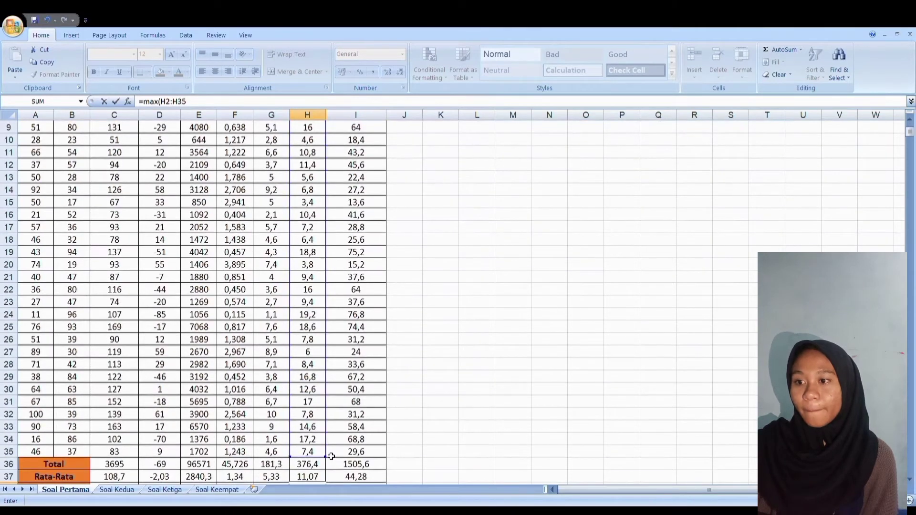
pyautogui.press('Return')
pyautogui.click(305, 459)
pyautogui.press('BackSpace')
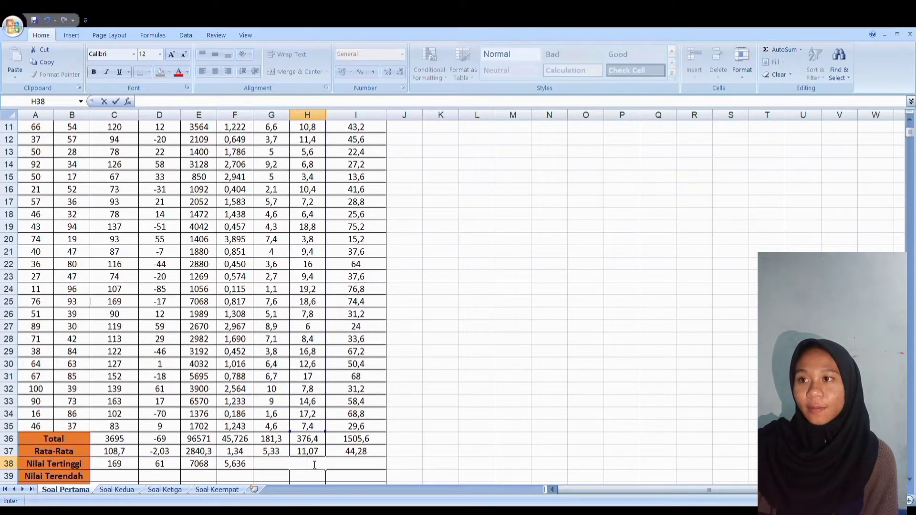
# Enter =max(H2:H35) in H38 to find the highest B*20% value
pyautogui.write('m')
pyautogui.press('BackSpace')
pyautogui.write('=max')
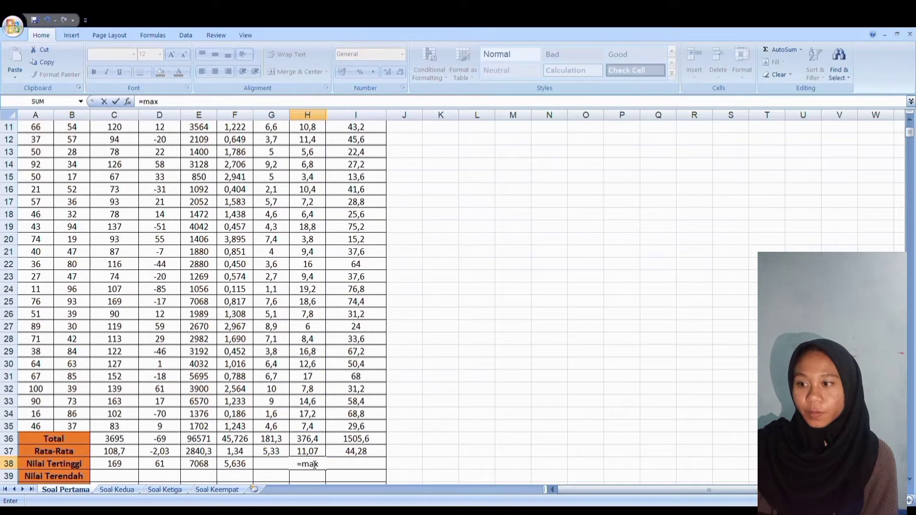
pyautogui.write('(')
pyautogui.press('Up')
pyautogui.press('Up')
pyautogui.press('Up')
pyautogui.press('Up')
pyautogui.press('Up')
pyautogui.press('Up')
pyautogui.press('Up')
pyautogui.press('Up')
pyautogui.press('Up')
pyautogui.press('Up')
pyautogui.press('Up')
pyautogui.press('Up')
pyautogui.press('Up')
pyautogui.press('Up')
pyautogui.press('Up')
pyautogui.press('Up')
pyautogui.press('Up')
pyautogui.press('Up')
pyautogui.press('Up')
pyautogui.press('Up')
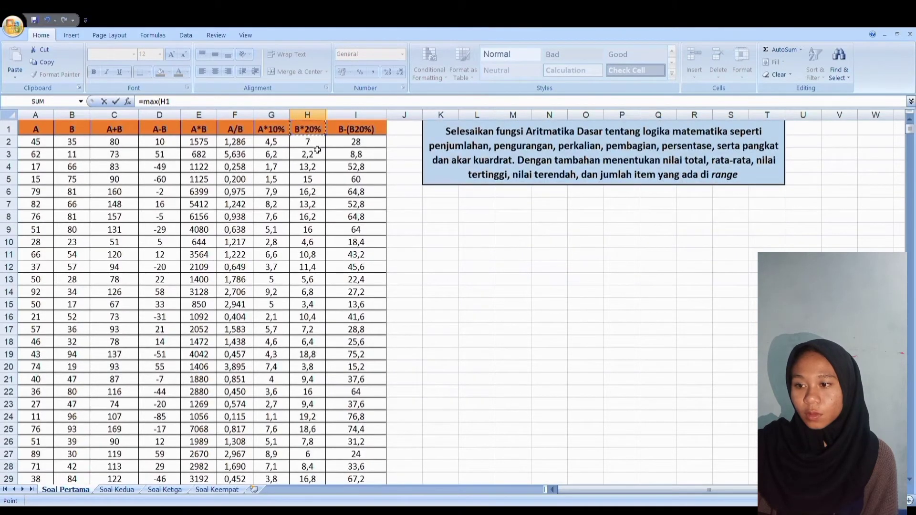
pyautogui.moveTo(327, 151); pyautogui.dragTo(327, 402)
pyautogui.write(')')
pyautogui.press('Return')
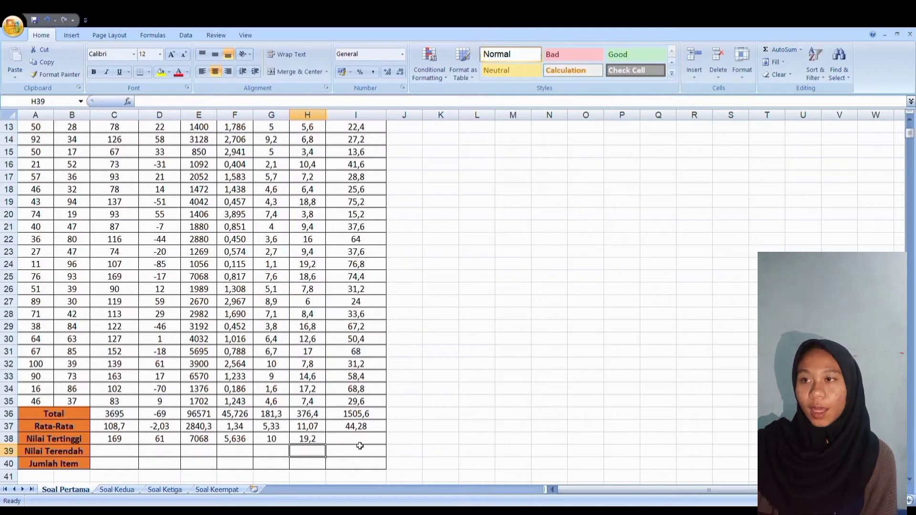
# Enter =max(I2:I35) in I38 to find the highest B-(B20%) value
pyautogui.click(361, 442)
pyautogui.write('=')
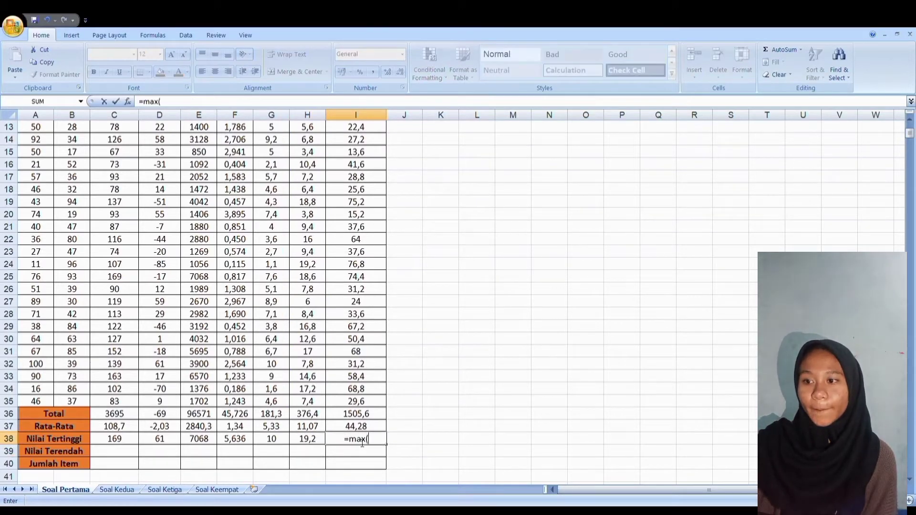
pyautogui.write('max(')
pyautogui.press('Up')
pyautogui.press('Up')
pyautogui.press('Up')
pyautogui.press('Up')
pyautogui.press('Up')
pyautogui.press('Up')
pyautogui.press('Up')
pyautogui.press('Up')
pyautogui.press('Up')
pyautogui.press('Up')
pyautogui.press('Up')
pyautogui.press('Up')
pyautogui.press('Up')
pyautogui.press('Up')
pyautogui.press('Up')
pyautogui.press('Up')
pyautogui.press('Up')
pyautogui.press('Up')
pyautogui.press('Up')
pyautogui.press('Up')
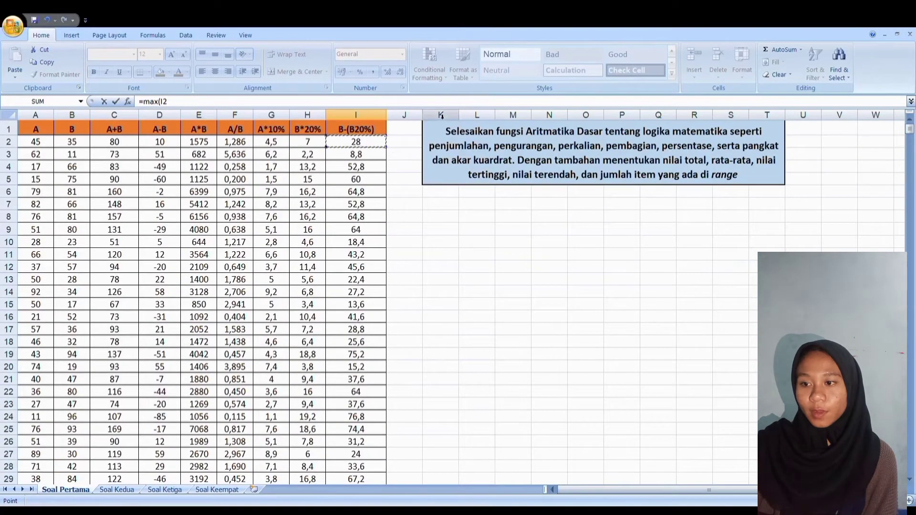
pyautogui.moveTo(386, 145); pyautogui.dragTo(381, 178)
pyautogui.write(')')
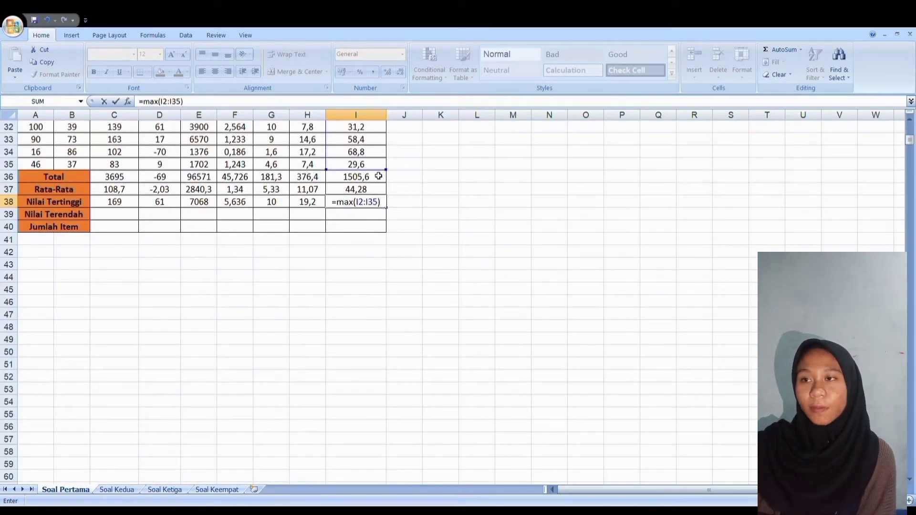
pyautogui.press('Return')
# Try to find the lowest A+B value in C39 with the formula =MIN(C2:C20)
pyautogui.click(132, 218)
pyautogui.write('=')
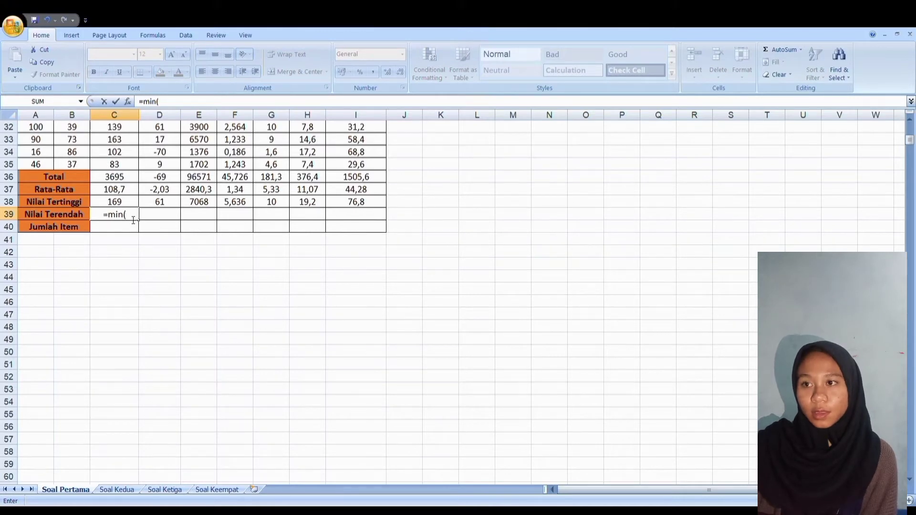
pyautogui.write('min(')
pyautogui.press('Up')
pyautogui.press('Up')
pyautogui.press('Up')
pyautogui.press('Up')
pyautogui.press('Up')
pyautogui.press('Up')
pyautogui.press('Up')
pyautogui.press('Up')
pyautogui.press('Up')
pyautogui.press('Up')
pyautogui.press('Up')
pyautogui.press('Up')
pyautogui.press('Up')
pyautogui.press('Up')
pyautogui.press('Up')
pyautogui.press('Up')
pyautogui.press('Up')
pyautogui.press('Up')
pyautogui.press('Up')
pyautogui.press('Up')
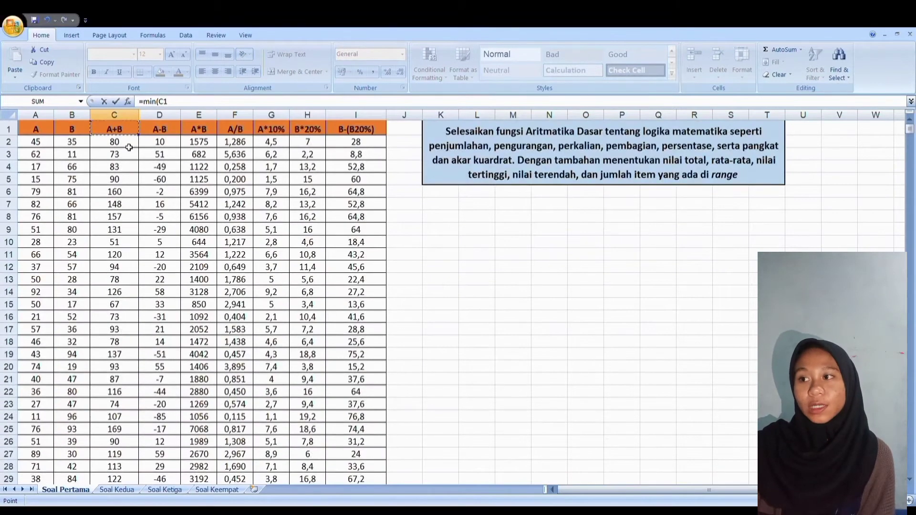
pyautogui.click(128, 143)
pyautogui.moveTo(135, 144)
pyautogui.mouseDown()
pyautogui.moveTo(115, 329)
pyautogui.moveTo(143, 148)
pyautogui.moveTo(114, 374)
pyautogui.moveTo(135, 146)
pyautogui.mouseUp()
pyautogui.press('Escape')
# Try to fill the A+B formula down from C2, and undo the fill
pyautogui.click(135, 146)
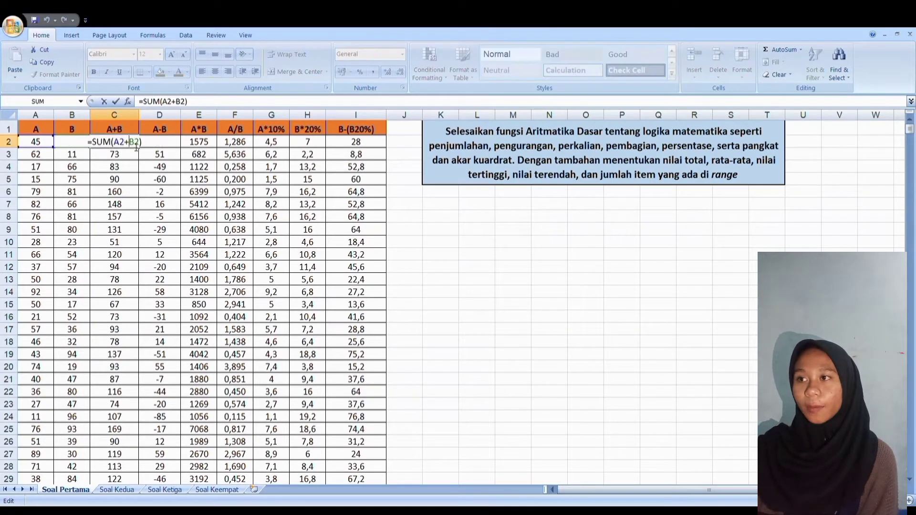
pyautogui.press('Down')
pyautogui.click(126, 143)
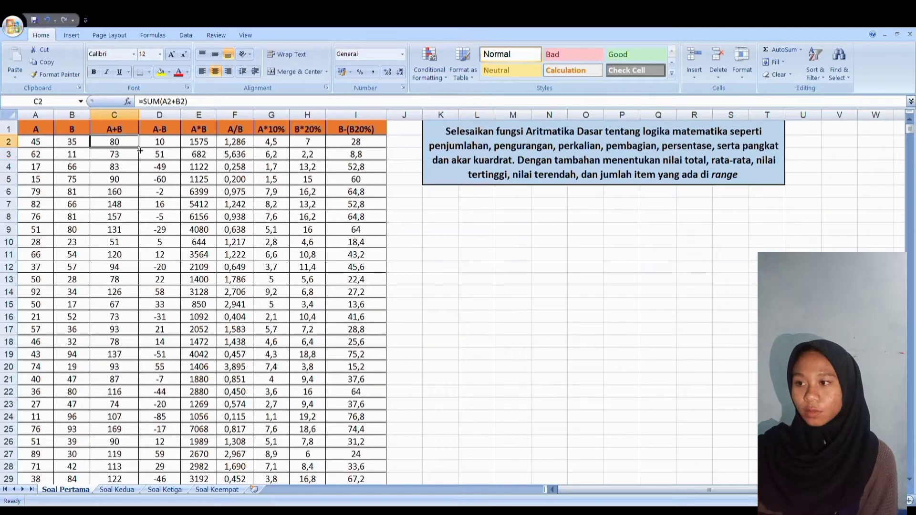
pyautogui.moveTo(140, 150); pyautogui.dragTo(190, 442)
pyautogui.hotkey('ctrl', 'z')
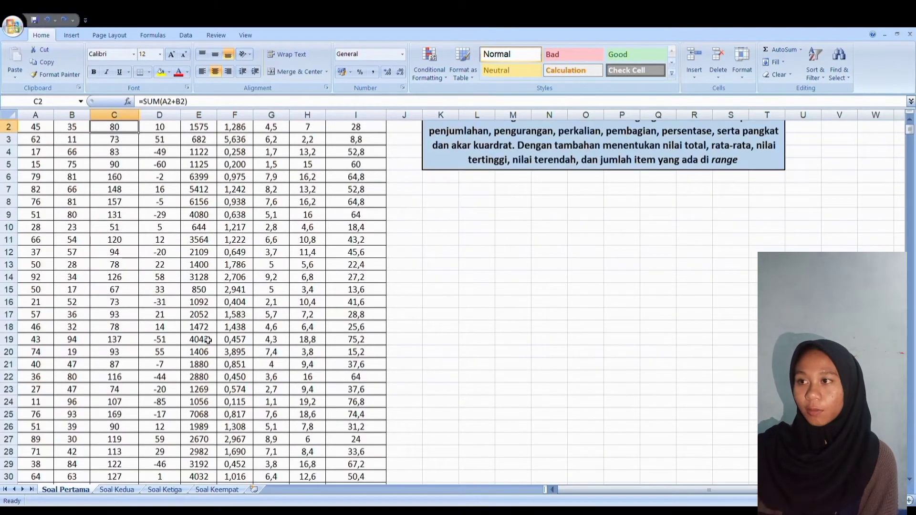
# Clear the MIN formula from C39 in the Nilai Terendah row
pyautogui.press('Down')
pyautogui.press('Down')
pyautogui.press('Down')
pyautogui.press('Down')
pyautogui.press('Down')
pyautogui.press('Down')
pyautogui.press('Down')
pyautogui.press('Down')
pyautogui.press('Down')
pyautogui.press('Down')
pyautogui.press('Down')
pyautogui.press('Down')
pyautogui.press('Down')
pyautogui.press('Down')
pyautogui.press('Down')
pyautogui.press('Down')
pyautogui.press('Down')
pyautogui.press('Down')
pyautogui.press('Down')
pyautogui.press('Down')
pyautogui.click(131, 302)
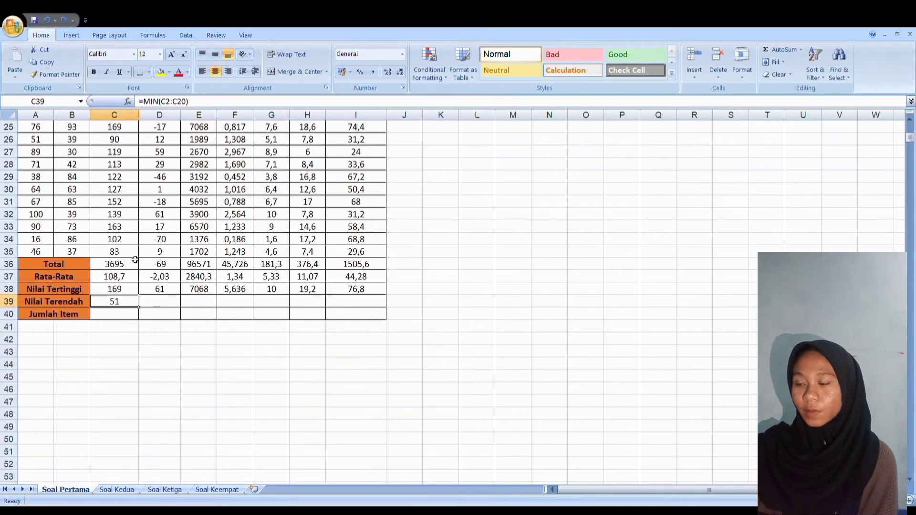
pyautogui.press('BackSpace')
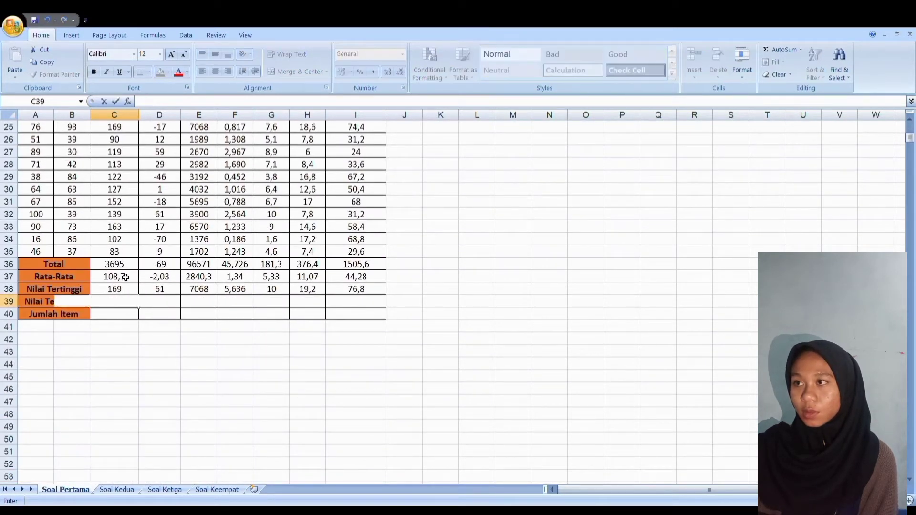
pyautogui.click(132, 362)
# Enter a MIN formula in C39 over the A+B data rows starting at C2 to find the lowest value
pyautogui.click(122, 304)
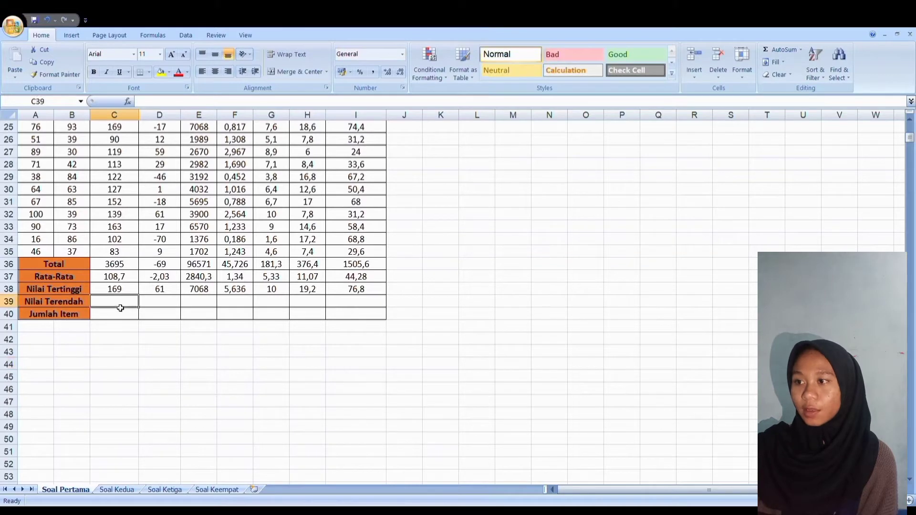
pyautogui.write('=min')
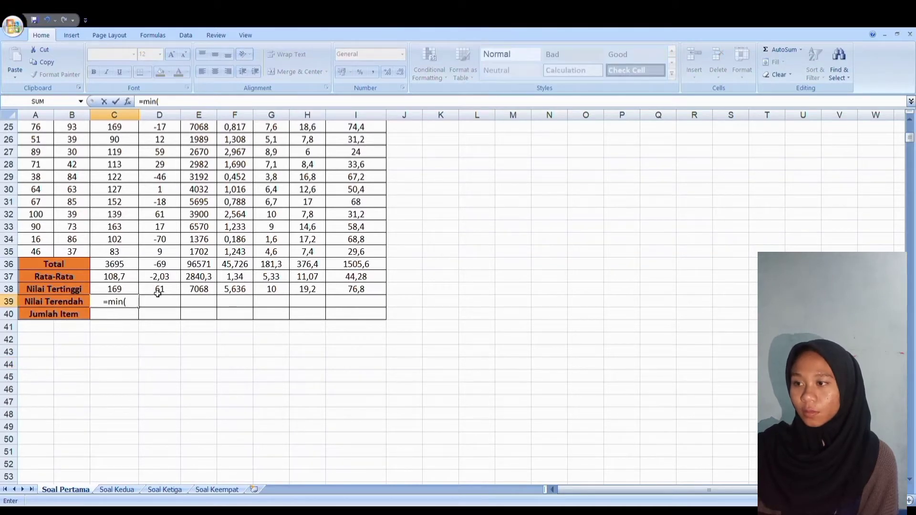
pyautogui.write('(')
pyautogui.scroll(8, 158, 293)
pyautogui.click(132, 145)
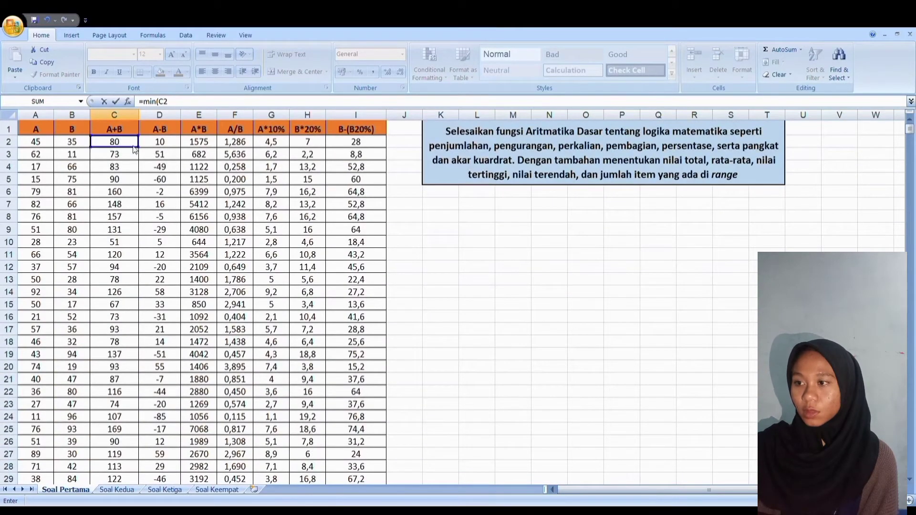
pyautogui.moveTo(144, 153)
pyautogui.mouseDown()
pyautogui.moveTo(143, 482)
pyautogui.moveTo(143, 323)
pyautogui.moveTo(157, 200)
pyautogui.moveTo(148, 150)
pyautogui.mouseUp()
pyautogui.press('Return')
# Enter =min(D2:D35) in D39 to find the lowest A-B value
pyautogui.click(172, 190)
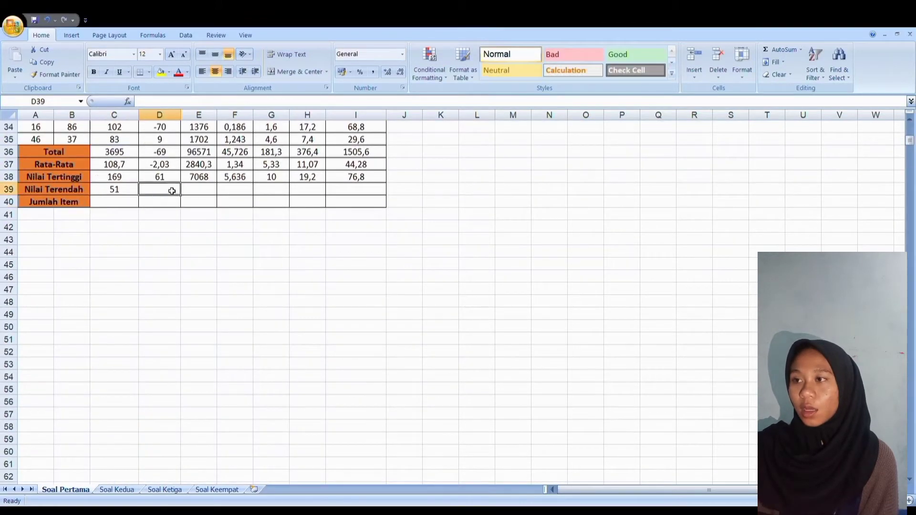
pyautogui.write('=min(')
pyautogui.scroll(11, 173, 191)
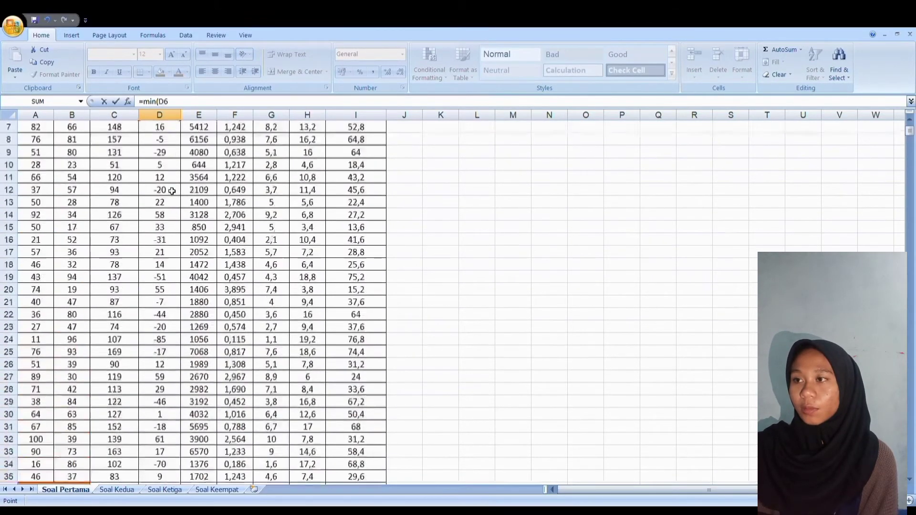
pyautogui.click(174, 146)
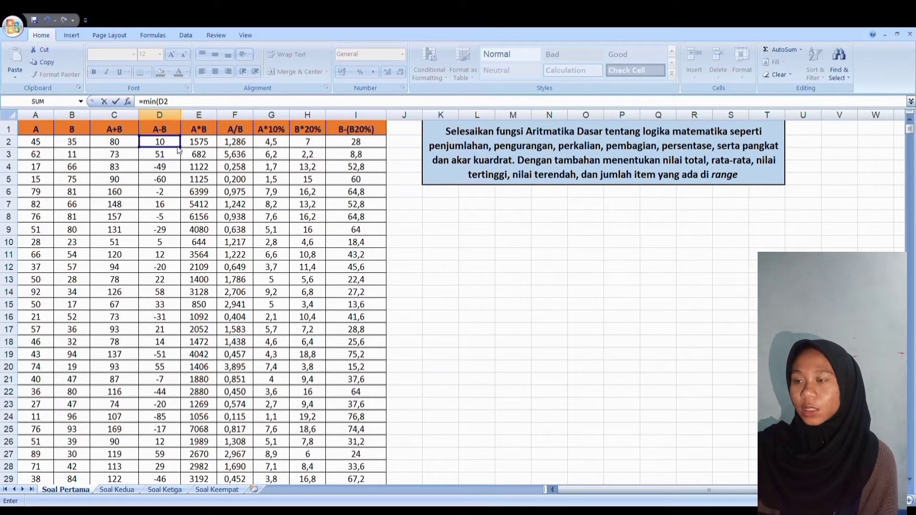
pyautogui.moveTo(179, 146); pyautogui.dragTo(184, 206)
pyautogui.write(')')
pyautogui.press('Return')
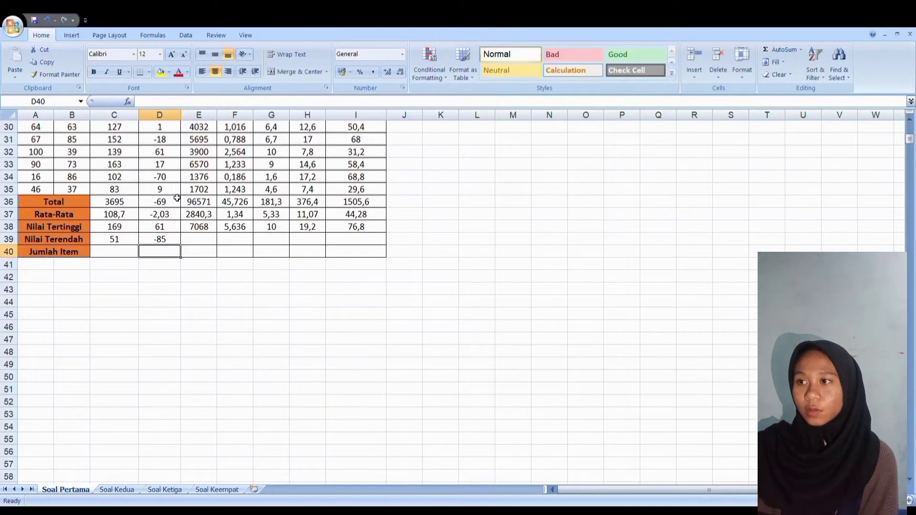
pyautogui.click(173, 244)
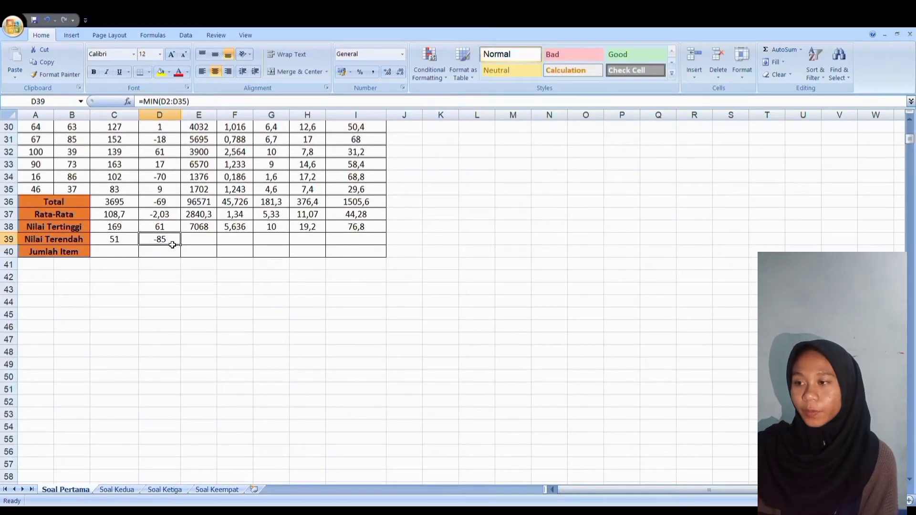
# Enter a MIN formula in E39 over the A*B data rows to find the lowest value
pyautogui.click(200, 242)
pyautogui.write('=')
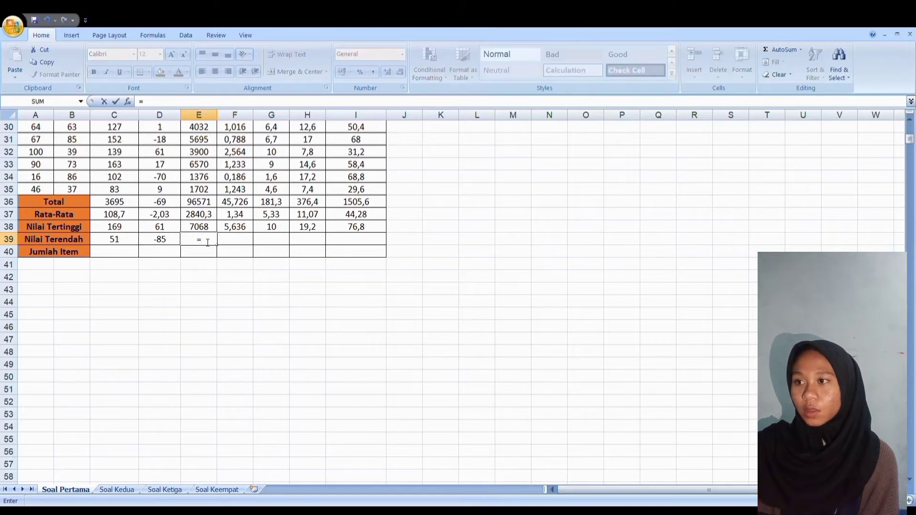
pyautogui.write('min(')
pyautogui.press('Up')
pyautogui.press('Up')
pyautogui.press('Up')
pyautogui.press('Up')
pyautogui.press('Up')
pyautogui.press('Up')
pyautogui.press('Up')
pyautogui.press('Up')
pyautogui.press('Up')
pyautogui.press('Up')
pyautogui.press('Up')
pyautogui.press('Up')
pyautogui.press('Up')
pyautogui.press('Up')
pyautogui.press('Up')
pyautogui.press('Up')
pyautogui.press('Up')
pyautogui.press('Up')
pyautogui.press('Up')
pyautogui.press('Up')
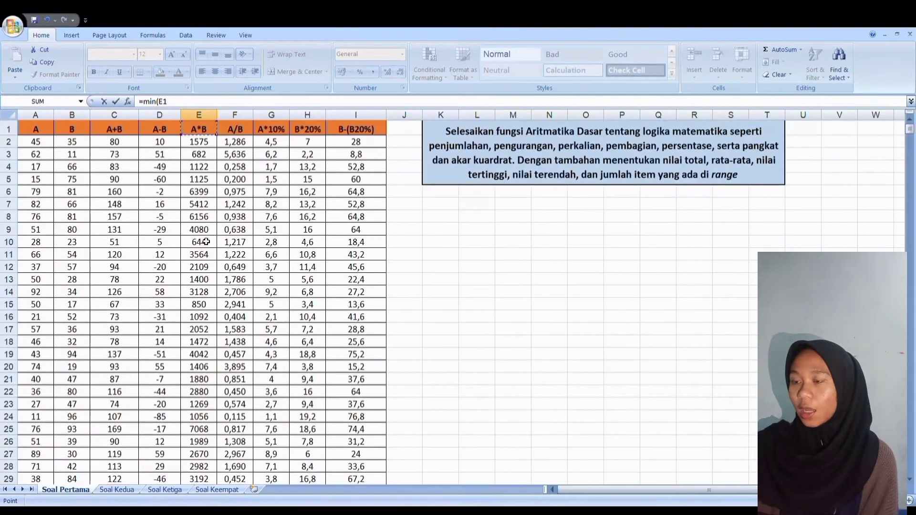
pyautogui.moveTo(216, 148); pyautogui.dragTo(213, 372)
pyautogui.write(')')
pyautogui.press('Return')
# Enter a MIN formula in F39 over the A/B data rows to find the lowest value
pyautogui.click(238, 414)
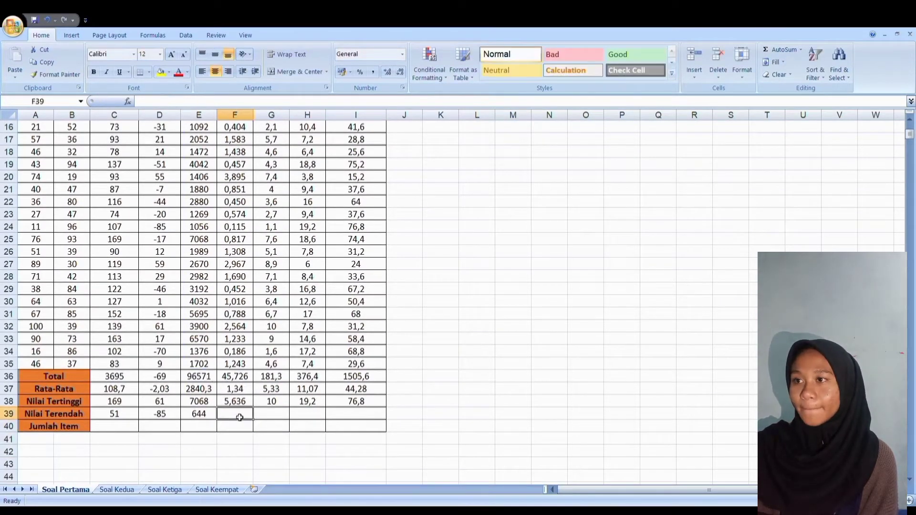
pyautogui.write('=min(')
pyautogui.hotkey('ctrl', 'Up')
pyautogui.hotkey('ctrl', 'Up')
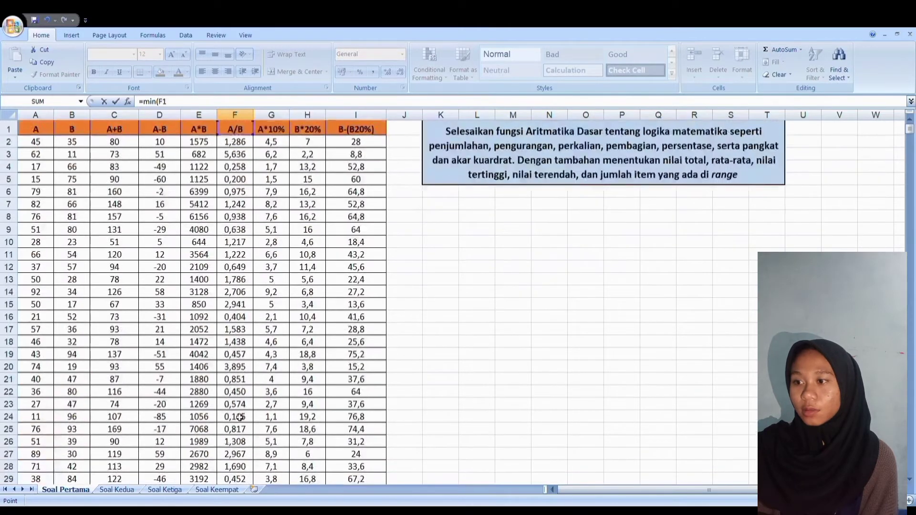
pyautogui.moveTo(248, 146); pyautogui.dragTo(242, 394)
pyautogui.press('Return')
# Enter =min(G2:G35) in G39 to find the lowest A*10% value
pyautogui.click(273, 439)
pyautogui.write('=min')
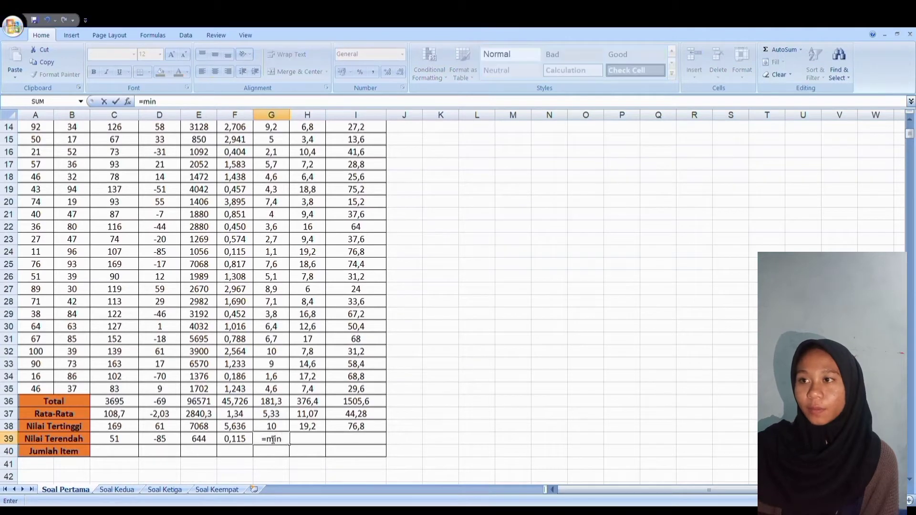
pyautogui.write('(')
pyautogui.press('Up')
pyautogui.press('Up')
pyautogui.hotkey('ctrl', 'Up')
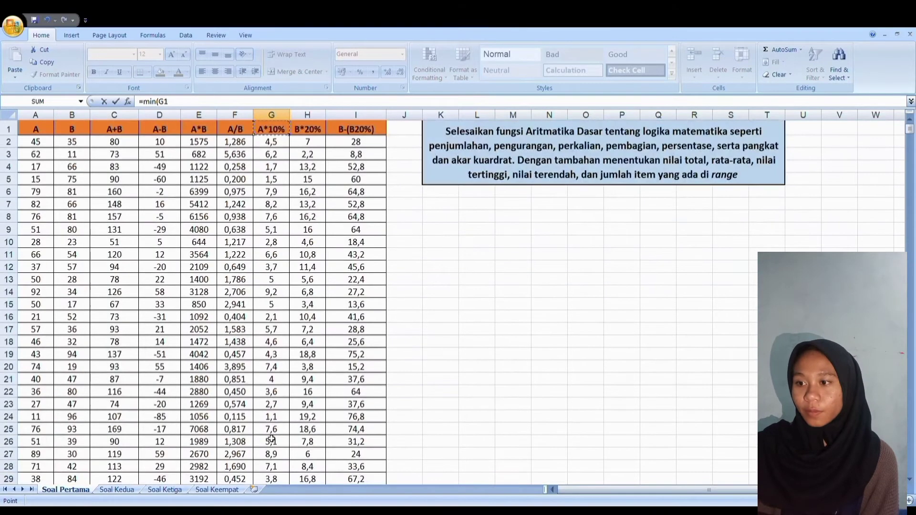
pyautogui.click(289, 142)
pyautogui.moveTo(293, 153)
pyautogui.mouseDown()
pyautogui.moveTo(275, 481)
pyautogui.moveTo(282, 129)
pyautogui.moveTo(286, 169)
pyautogui.mouseUp()
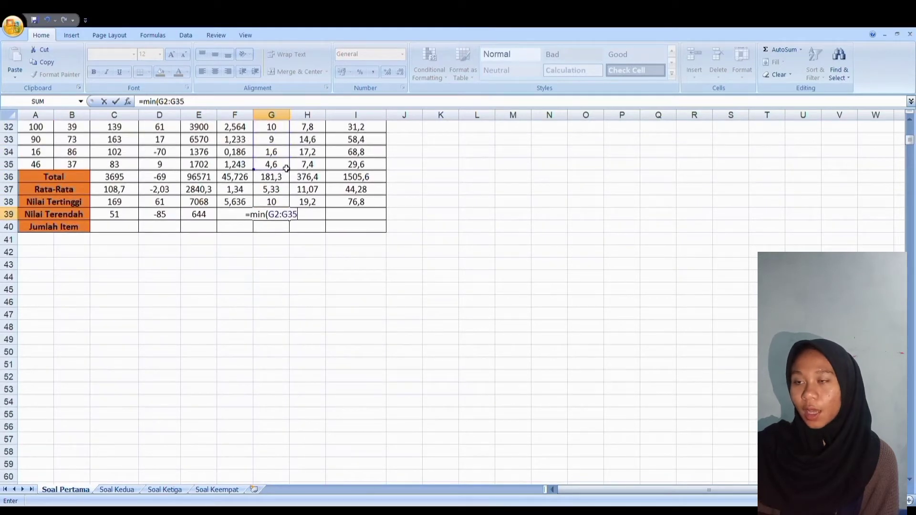
pyautogui.write(')')
pyautogui.press('Return')
# Try to find the lowest B*20% value in H39 with the formula =min(H2:H350)
pyautogui.click(311, 216)
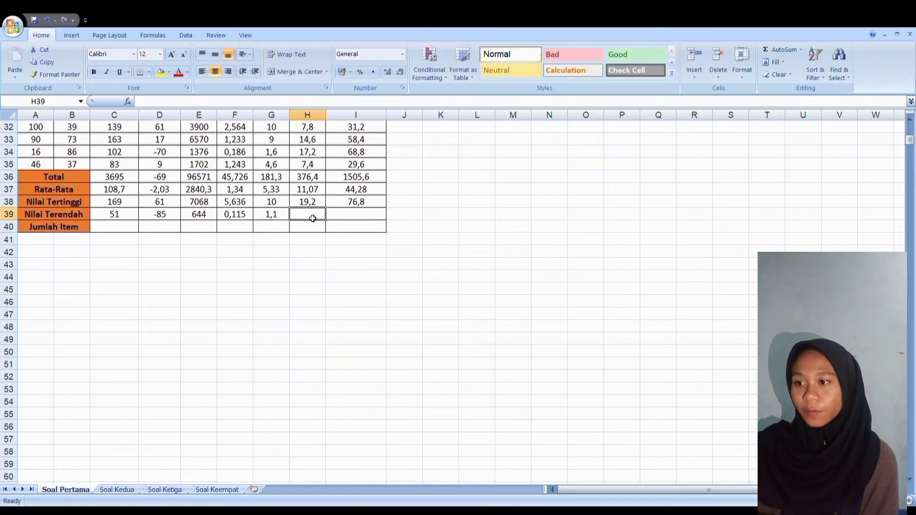
pyautogui.write('=min(')
pyautogui.click(308, 151)
pyautogui.scroll(10, 310, 215)
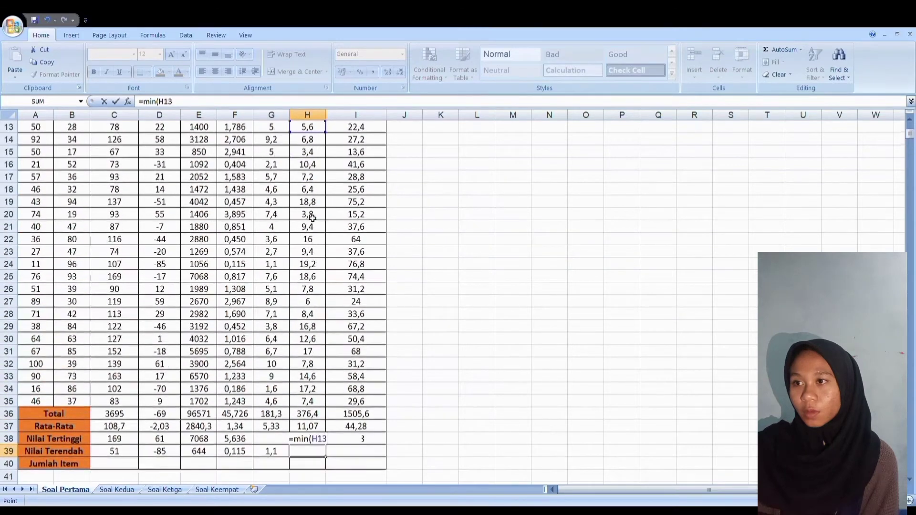
pyautogui.click(317, 146)
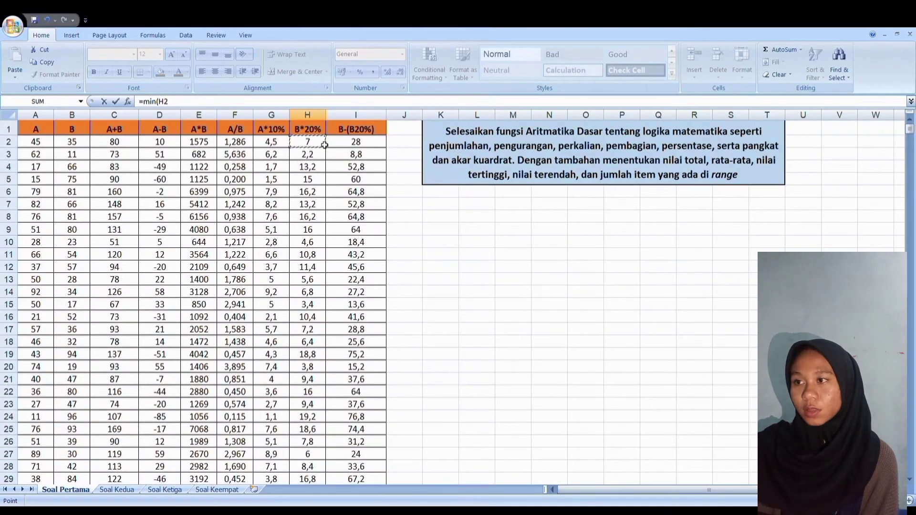
pyautogui.moveTo(317, 145); pyautogui.dragTo(307, 187)
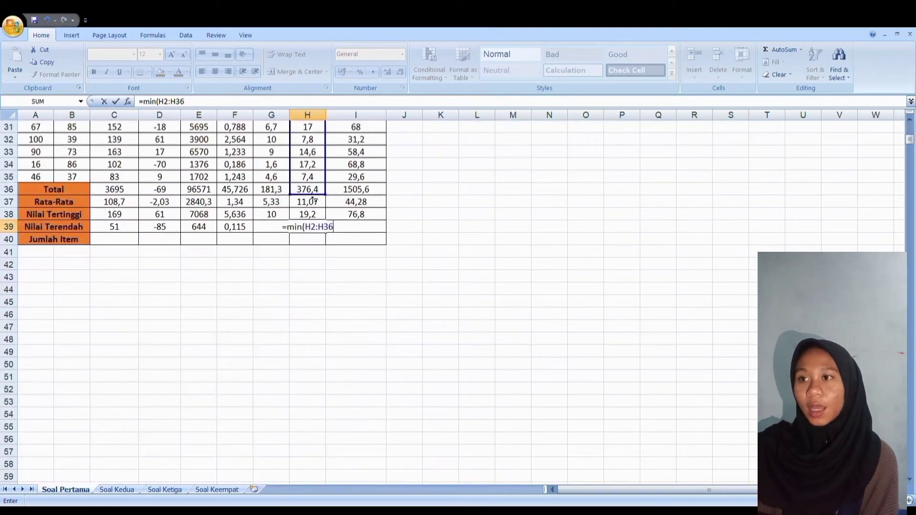
pyautogui.press('Return')
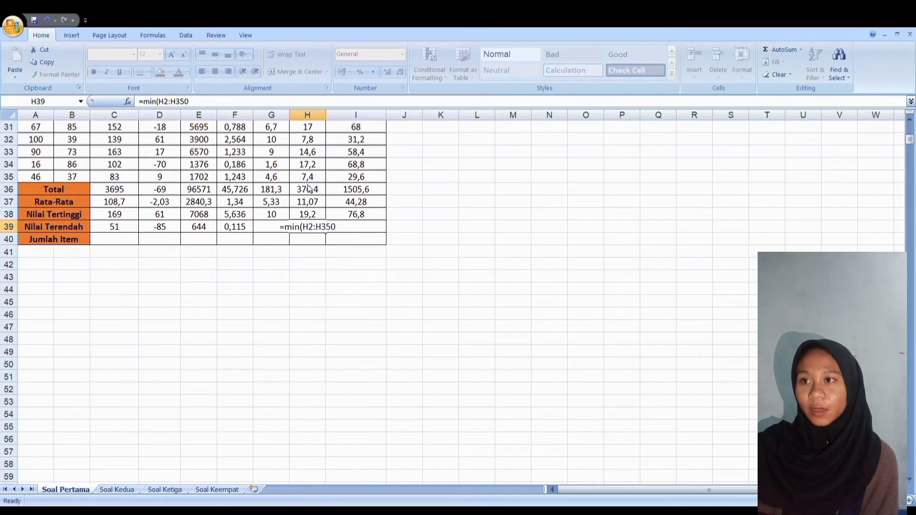
pyautogui.press('Return')
# Replace the formula in H39 with a MIN formula over only the B*20% data rows, starting at H2
pyautogui.click(315, 228)
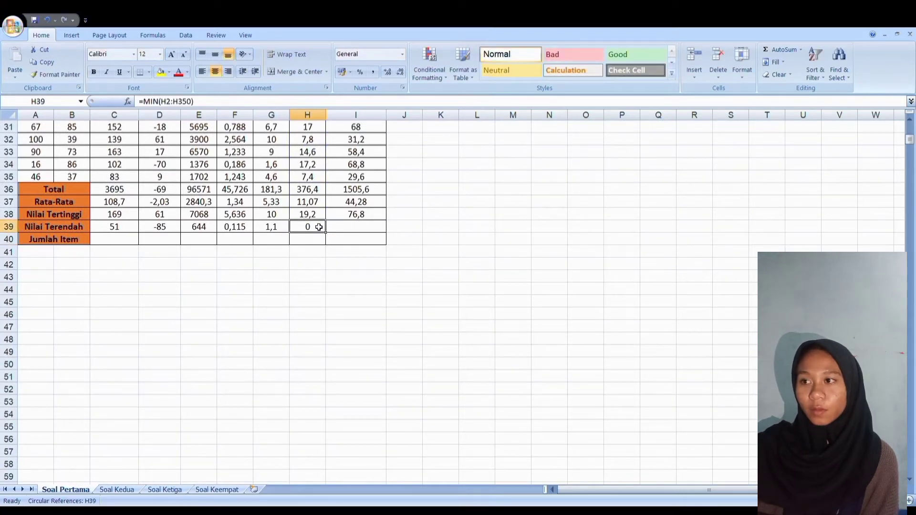
pyautogui.write('=min(')
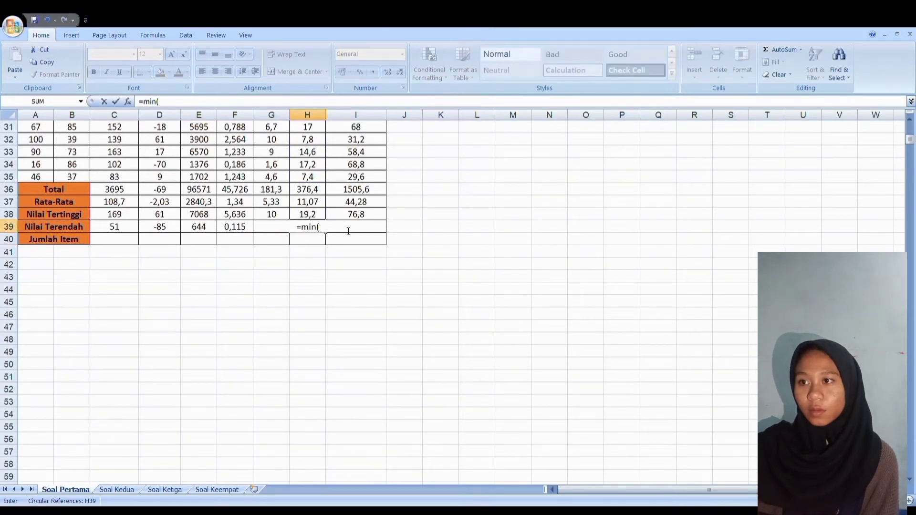
pyautogui.scroll(10, 348, 231)
pyautogui.click(317, 142)
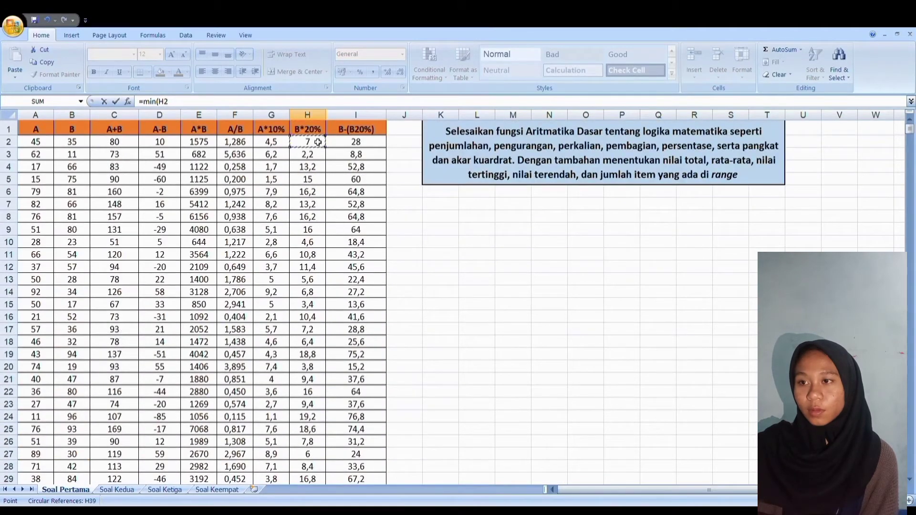
pyautogui.moveTo(330, 153); pyautogui.dragTo(319, 228)
pyautogui.press('Return')
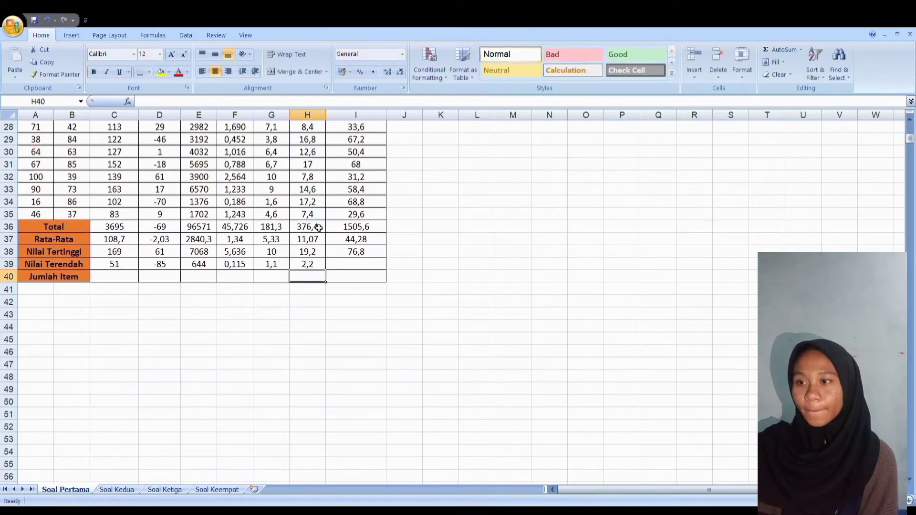
# Enter =min(I2:I35) in I39 to find the lowest B-(B20%) value
pyautogui.click(347, 266)
pyautogui.write('=m')
pyautogui.press('Up')
pyautogui.press('Up')
pyautogui.press('Up')
pyautogui.press('Up')
pyautogui.press('Up')
pyautogui.press('Up')
pyautogui.press('Up')
pyautogui.press('Up')
pyautogui.press('Up')
pyautogui.press('Up')
pyautogui.press('Up')
pyautogui.press('Up')
pyautogui.press('Up')
pyautogui.press('Up')
pyautogui.press('Up')
pyautogui.press('Up')
pyautogui.press('Up')
pyautogui.press('Up')
pyautogui.press('Up')
pyautogui.press('Up')
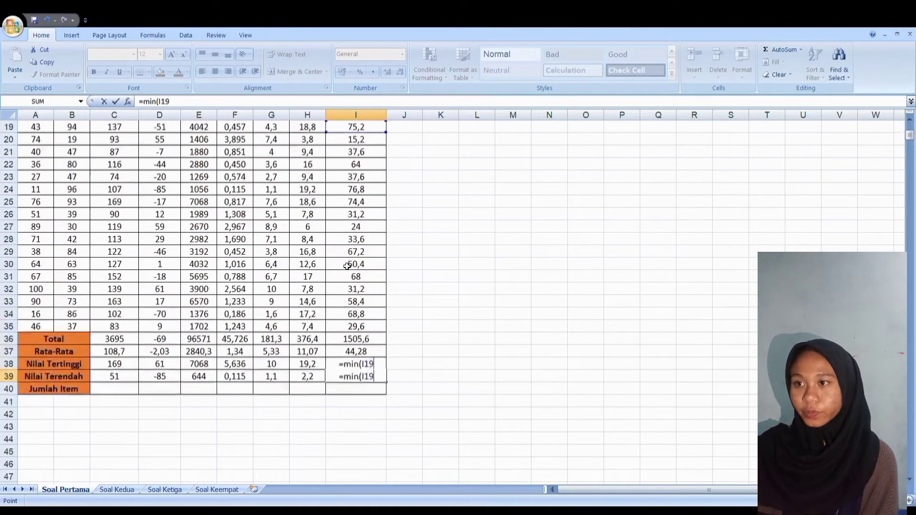
pyautogui.press('Down')
pyautogui.moveTo(378, 146); pyautogui.dragTo(387, 219)
pyautogui.write(')')
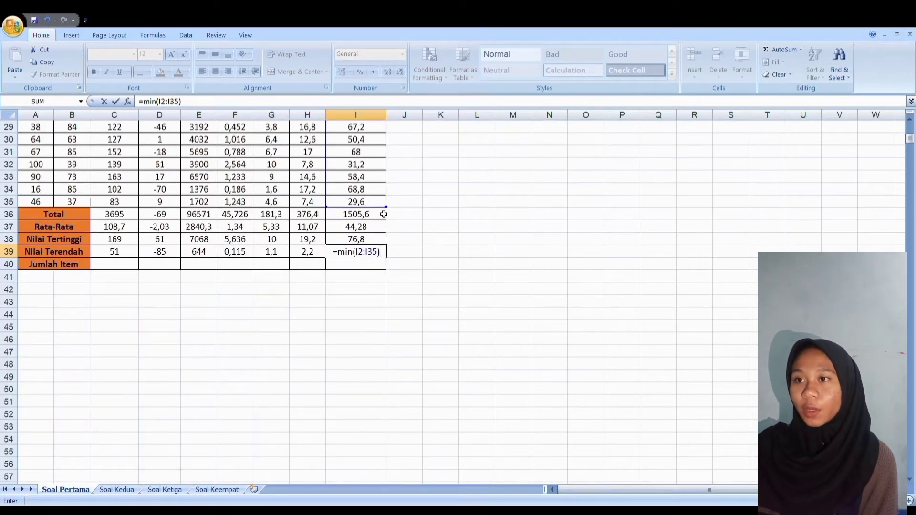
pyautogui.press('Return')
# Enter a COUNT formula in C40 over the A+B data rows, starting at C2, for the item count
pyautogui.click(135, 265)
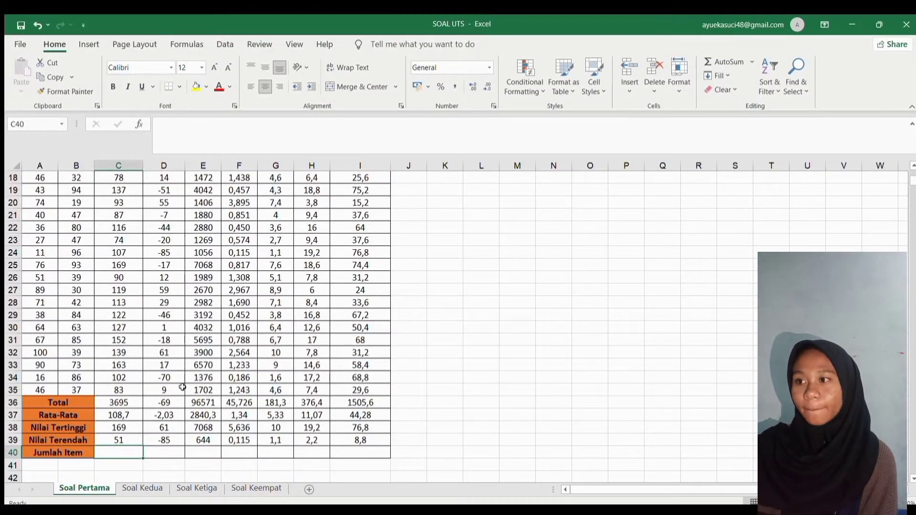
pyautogui.write('=c')
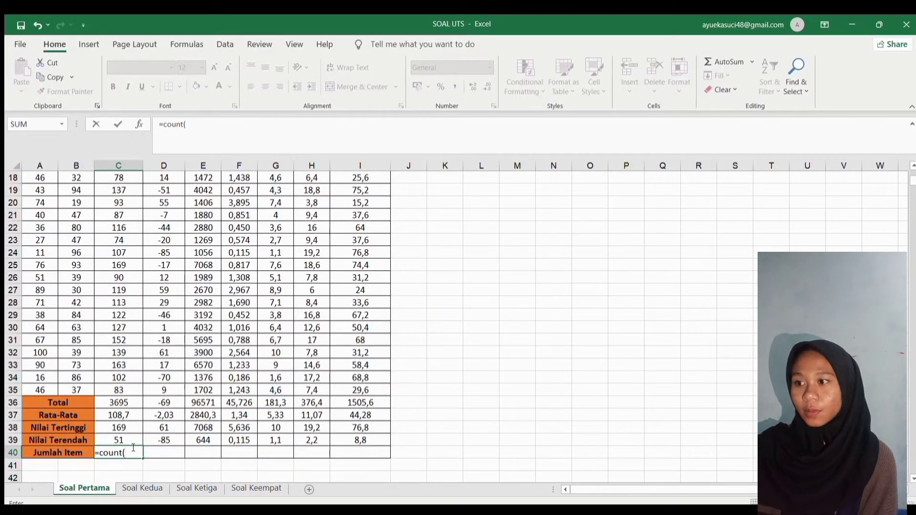
pyautogui.write('ount(')
pyautogui.press('Up')
pyautogui.press('Up')
pyautogui.press('Up')
pyautogui.press('Up')
pyautogui.press('Up')
pyautogui.press('Up')
pyautogui.press('Up')
pyautogui.press('Up')
pyautogui.press('Up')
pyautogui.press('Up')
pyautogui.press('Up')
pyautogui.press('Up')
pyautogui.press('Up')
pyautogui.press('Up')
pyautogui.press('Up')
pyautogui.press('Up')
pyautogui.press('Up')
pyautogui.press('Up')
pyautogui.press('Up')
pyautogui.press('Up')
pyautogui.click(130, 192)
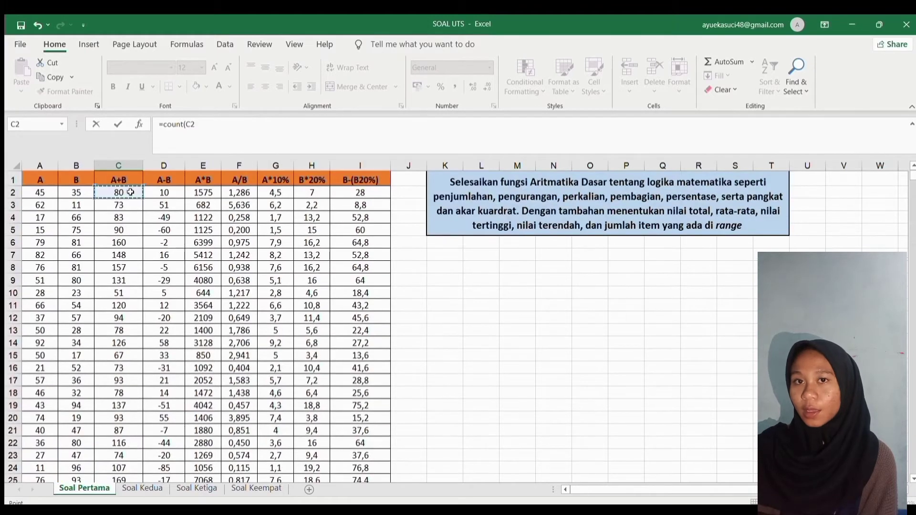
pyautogui.moveTo(131, 192); pyautogui.dragTo(128, 391)
pyautogui.press('Return')
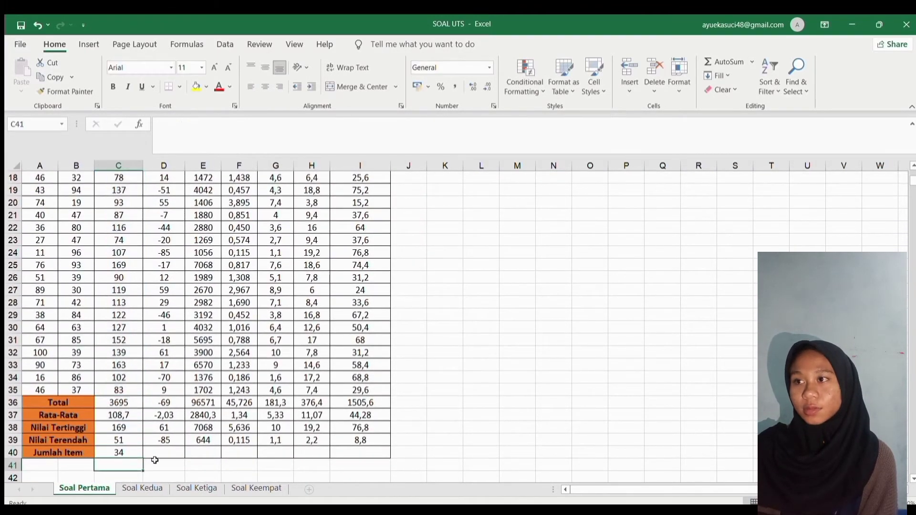
# Enter a COUNT formula in D40 over the A-B data rows, starting at D2
pyautogui.click(164, 450)
pyautogui.write('=count')
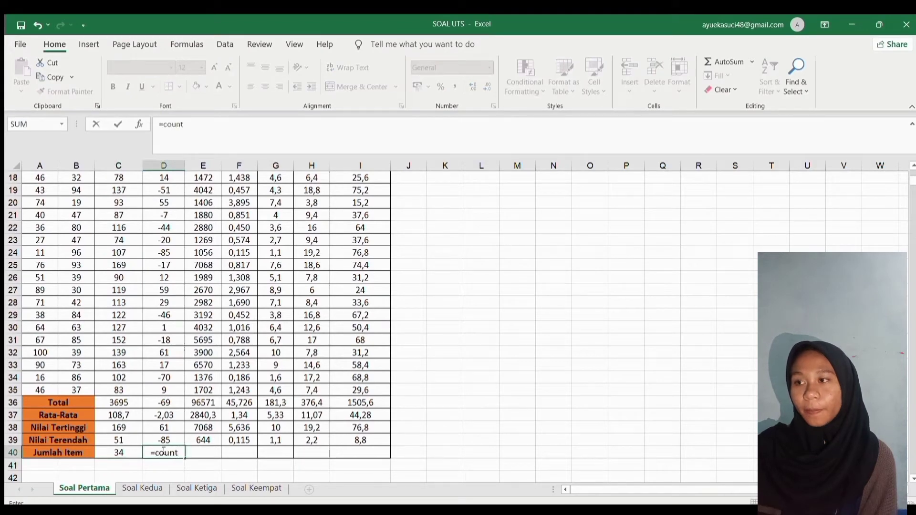
pyautogui.write('(')
pyautogui.click(164, 296)
pyautogui.scroll(6, 164, 295)
pyautogui.click(164, 193)
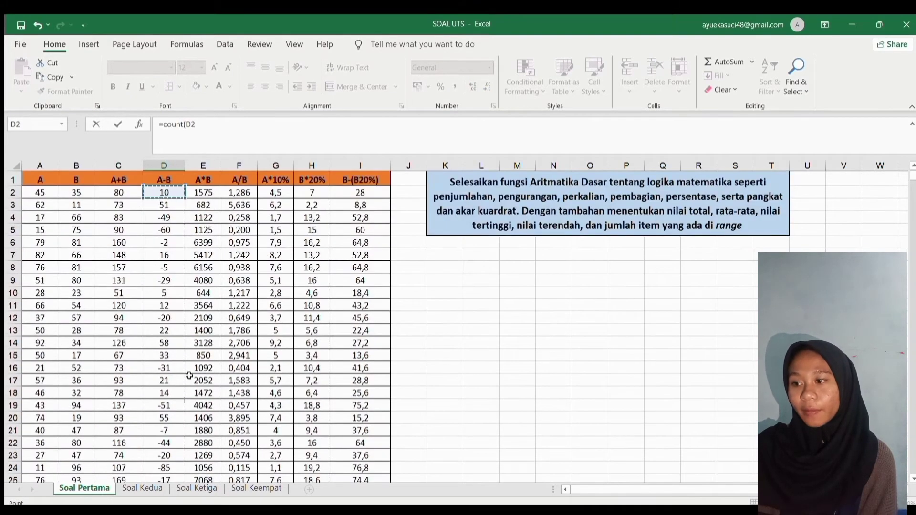
pyautogui.moveTo(186, 200); pyautogui.dragTo(188, 327)
pyautogui.write(')')
# Try to count the A*B items in E40 with a COUNT formula over E2:E350
pyautogui.click(199, 389)
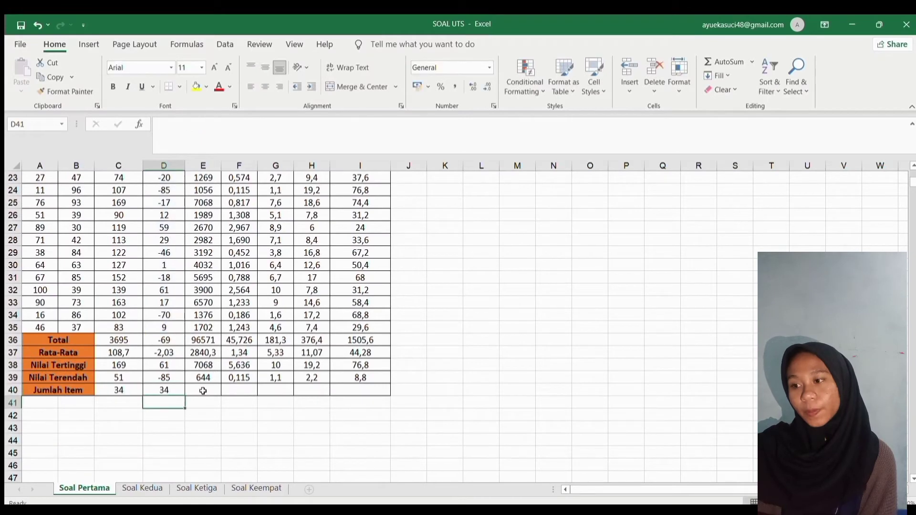
pyautogui.write('=count(')
pyautogui.scroll(7, 203, 286)
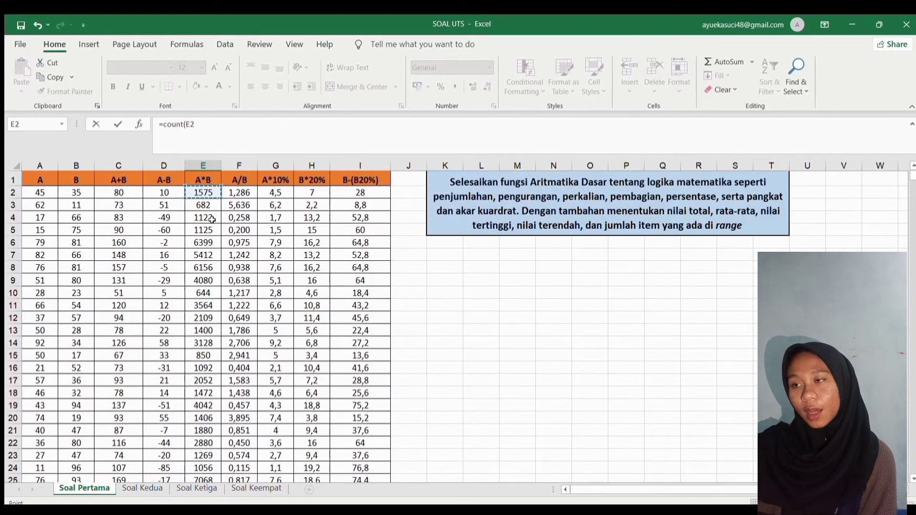
pyautogui.moveTo(203, 193); pyautogui.dragTo(204, 458)
pyautogui.press('Return')
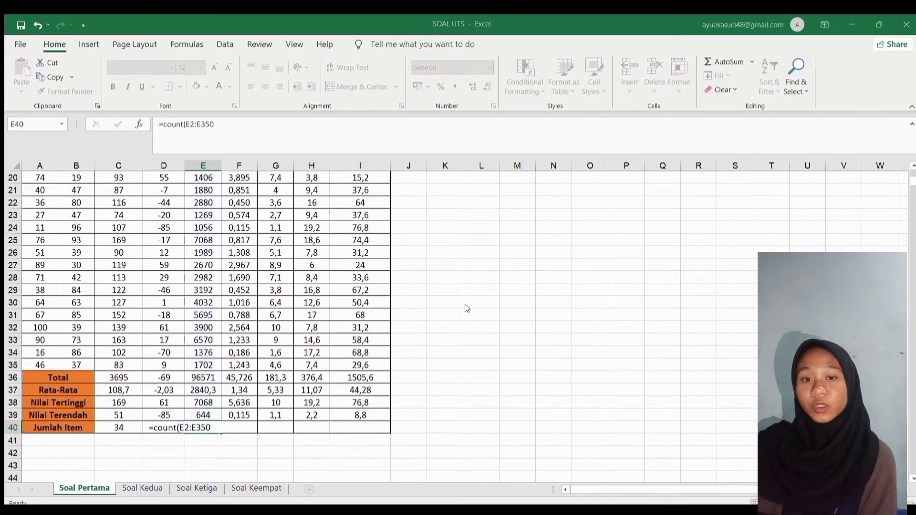
# Replace the formula in E40 with a COUNT formula over only the A*B data rows
pyautogui.click(204, 428)
pyautogui.write('=count(')
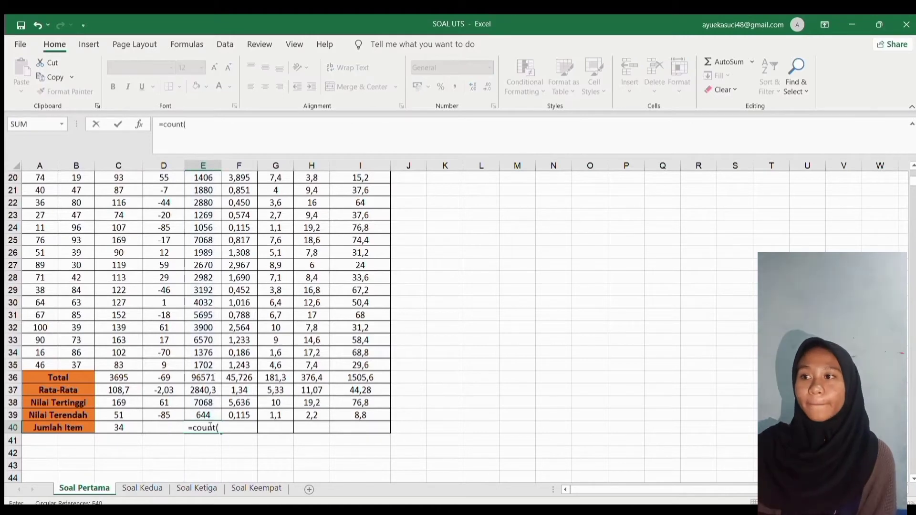
pyautogui.press('Up')
pyautogui.press('Up')
pyautogui.press('Up')
pyautogui.press('Up')
pyautogui.press('Up')
pyautogui.press('Up')
pyautogui.press('Up')
pyautogui.press('Up')
pyautogui.press('Up')
pyautogui.press('Up')
pyautogui.press('Up')
pyautogui.press('Up')
pyautogui.press('Up')
pyautogui.press('Up')
pyautogui.press('Up')
pyautogui.press('Up')
pyautogui.press('Up')
pyautogui.press('Up')
pyautogui.press('Up')
pyautogui.press('Up')
pyautogui.scroll(5, 209, 425)
pyautogui.moveTo(203, 191); pyautogui.dragTo(205, 365)
pyautogui.press('Return')
# Enter a COUNT formula in F40 over the A/B data rows to get the item count
pyautogui.click(239, 427)
pyautogui.write('=')
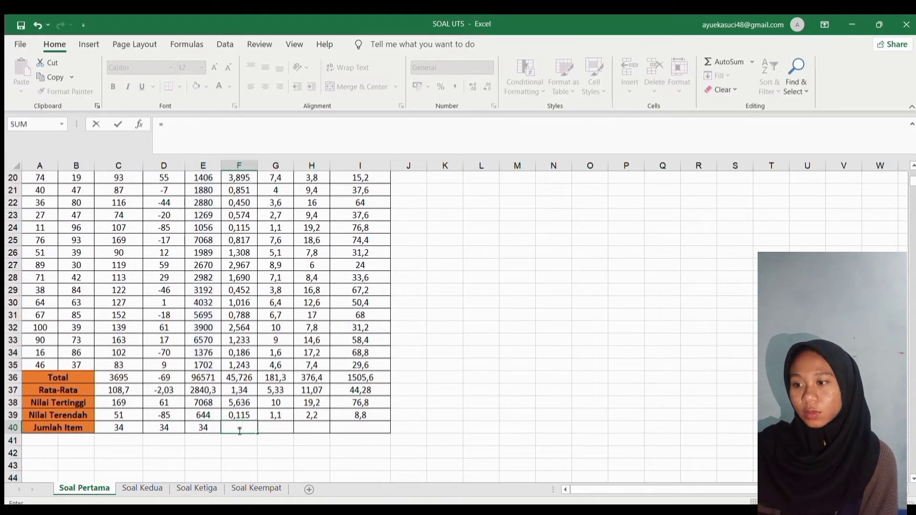
pyautogui.write('count(')
pyautogui.press('Up')
pyautogui.scroll(6, 298, 436)
pyautogui.moveTo(239, 190); pyautogui.dragTo(239, 452)
pyautogui.scroll(-4, 239, 452)
pyautogui.press('Return')
# Enter a COUNT formula in G40 over the A*10% data rows
pyautogui.click(277, 365)
pyautogui.write('=count(')
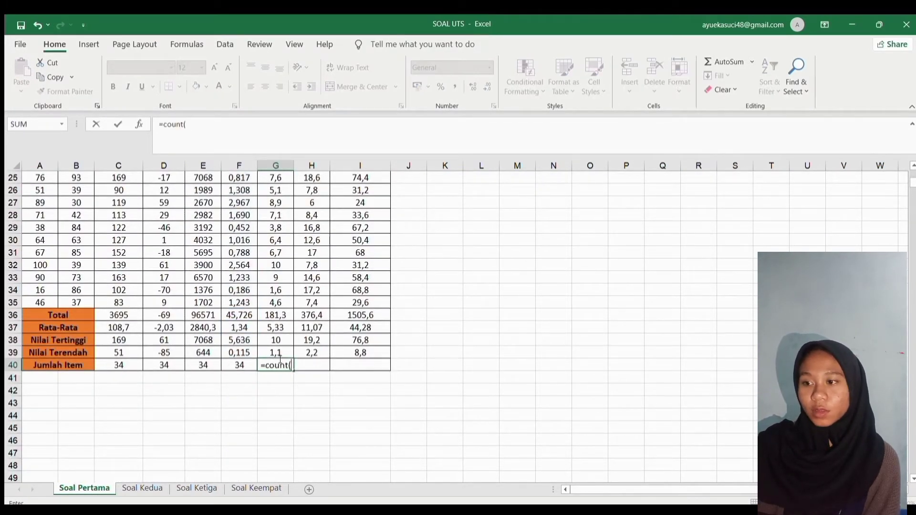
pyautogui.scroll(8, 279, 358)
pyautogui.moveTo(275, 190); pyautogui.dragTo(276, 476)
pyautogui.scroll(-4, 275, 476)
pyautogui.press('Return')
# Enter =count(H2:H35) in H40 to count the B*20% items
pyautogui.click(311, 315)
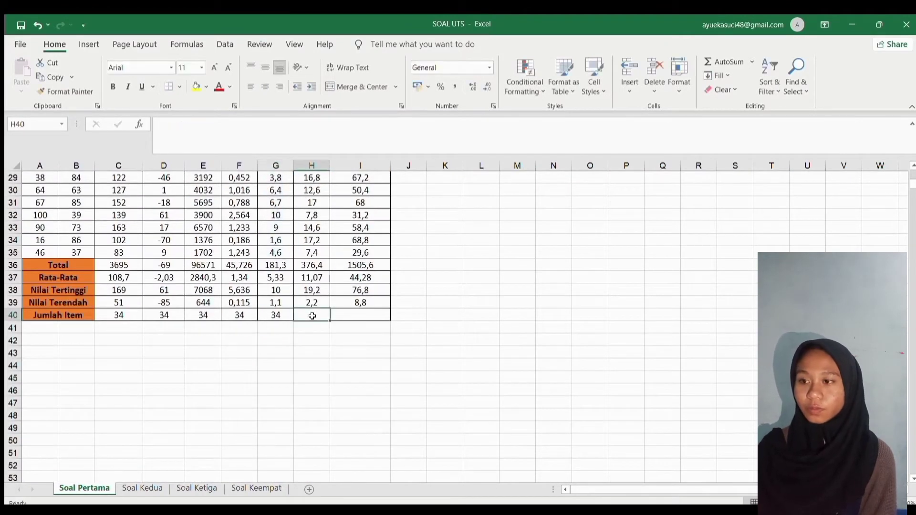
pyautogui.write('=count(')
pyautogui.scroll(9, 315, 315)
pyautogui.moveTo(311, 192); pyautogui.dragTo(330, 326)
pyautogui.write(')')
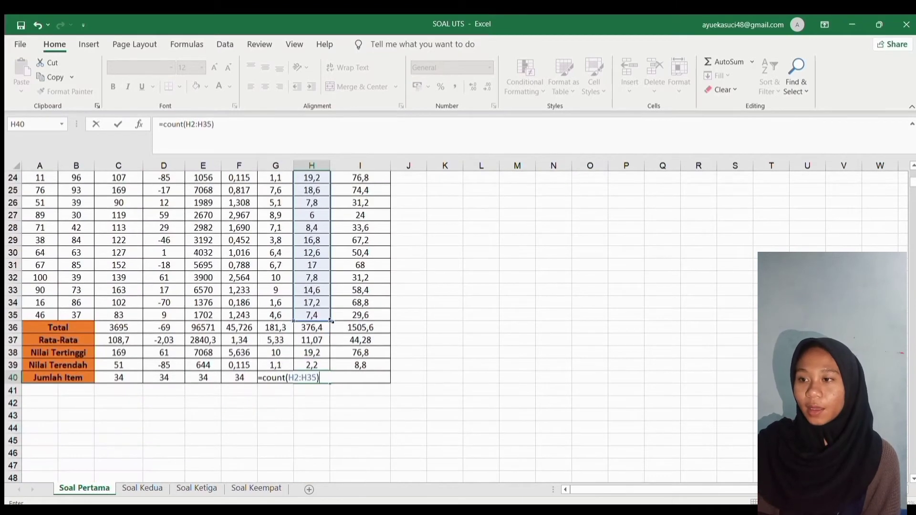
pyautogui.press('Return')
# Enter =count(I2:I35) in I40 to count the B-(B20%) items
pyautogui.click(348, 378)
pyautogui.write('=count(')
pyautogui.press('Up')
pyautogui.press('Up')
pyautogui.press('Up')
pyautogui.press('Up')
pyautogui.press('Up')
pyautogui.press('Up')
pyautogui.press('Up')
pyautogui.press('Up')
pyautogui.press('Up')
pyautogui.press('Up')
pyautogui.press('Up')
pyautogui.press('Up')
pyautogui.press('Up')
pyautogui.press('Up')
pyautogui.press('Up')
pyautogui.press('Up')
pyautogui.press('Up')
pyautogui.press('Up')
pyautogui.press('Up')
pyautogui.press('Up')
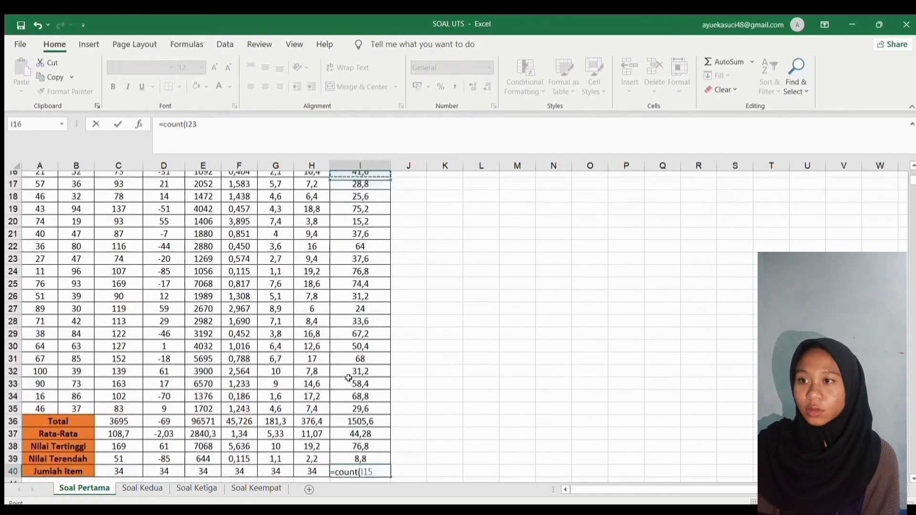
pyautogui.scroll(5, 363, 286)
pyautogui.click(382, 193)
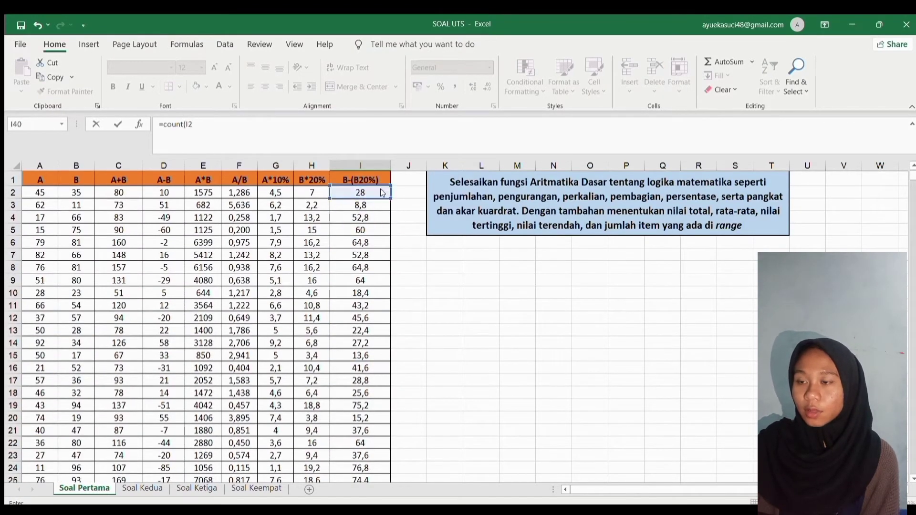
pyautogui.moveTo(392, 202); pyautogui.dragTo(363, 365)
pyautogui.write(')')
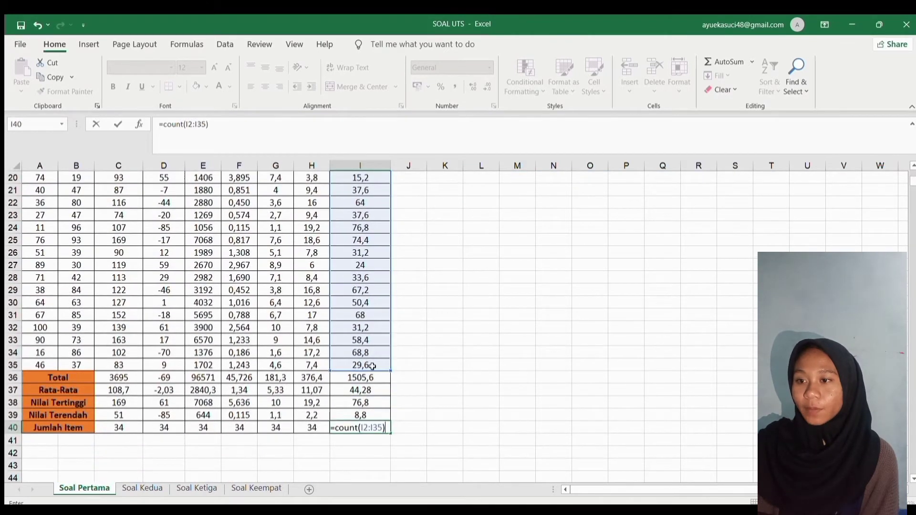
pyautogui.press('Return')
# Switch to the Soal Kedua sheet and enter =sum(C2*M2) in E2 to calculate the first Upah Kotor (Bruto)
pyautogui.hotkey('ctrl', 'pagedown')
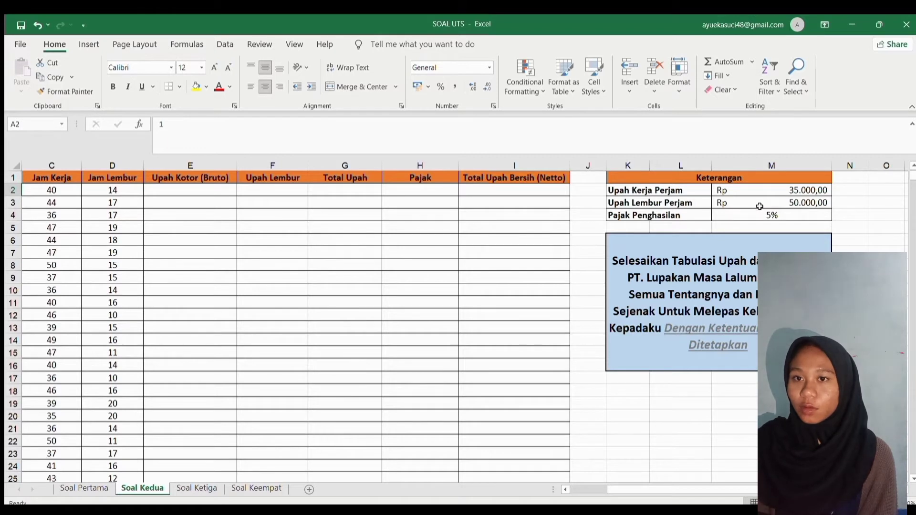
pyautogui.click(212, 188)
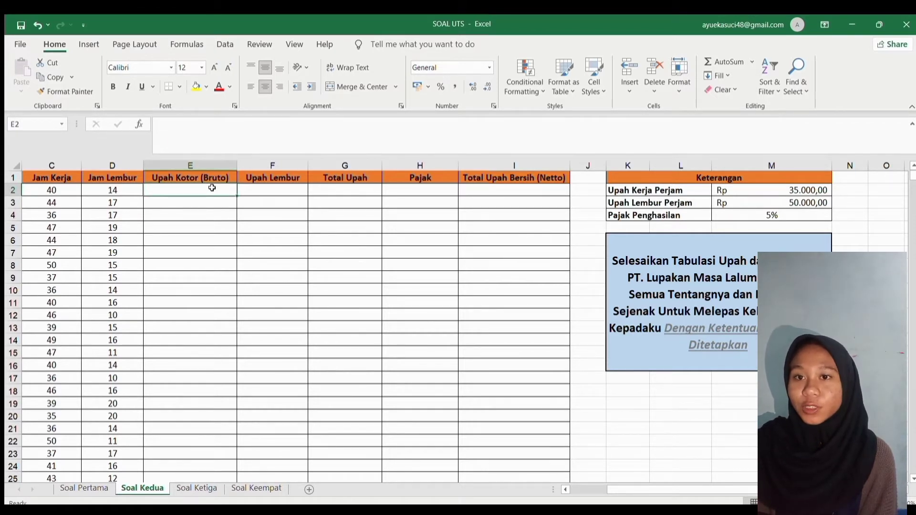
pyautogui.write('=sum(')
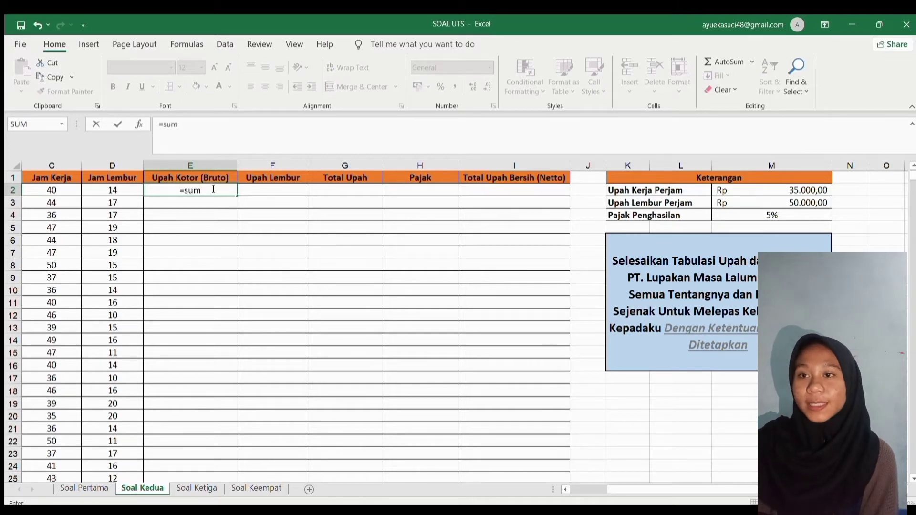
pyautogui.click(61, 188)
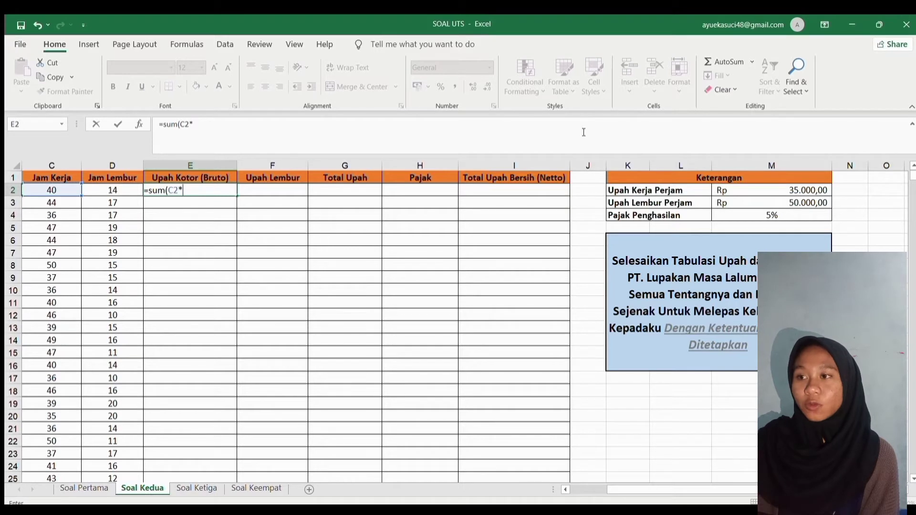
pyautogui.write('*')
pyautogui.click(751, 189)
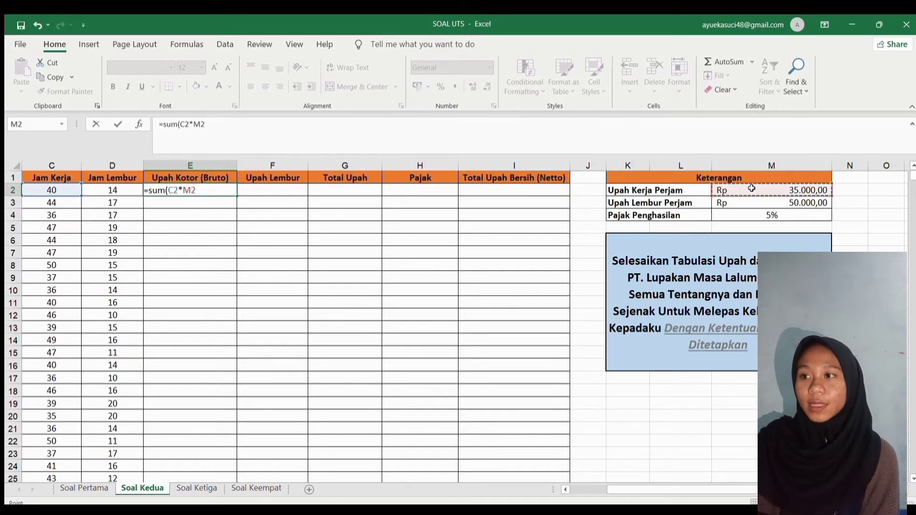
pyautogui.write(')')
pyautogui.press('Return')
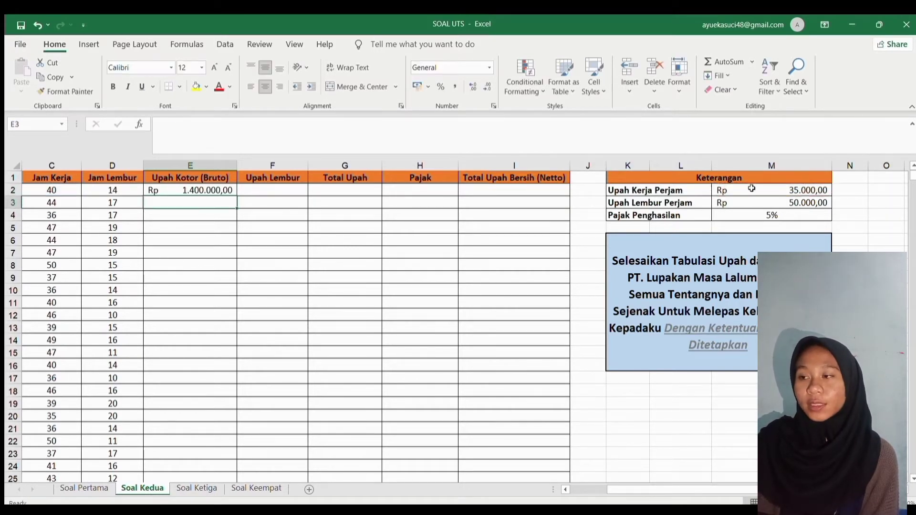
# Calculate the Upah Kotor in E3 with a SUM formula multiplying C3 by the hourly wage in M2
pyautogui.write('=sum(C3*')
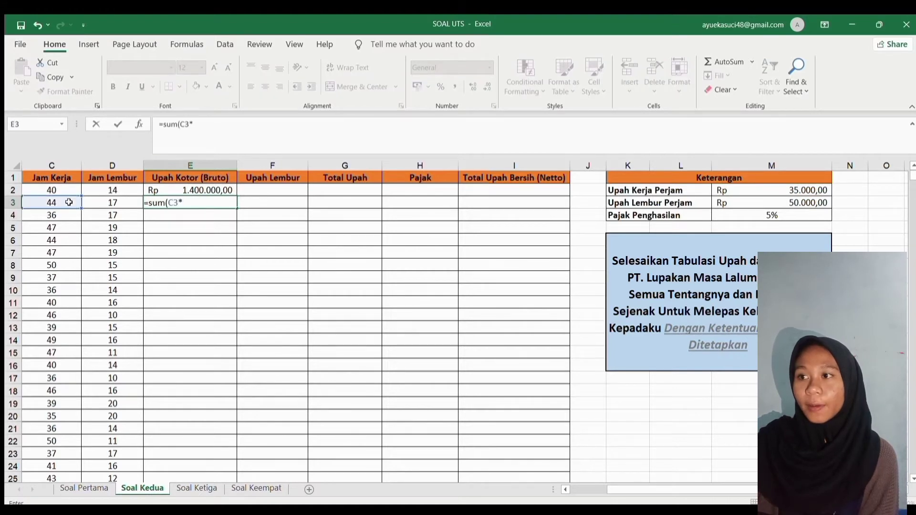
pyautogui.click(763, 189)
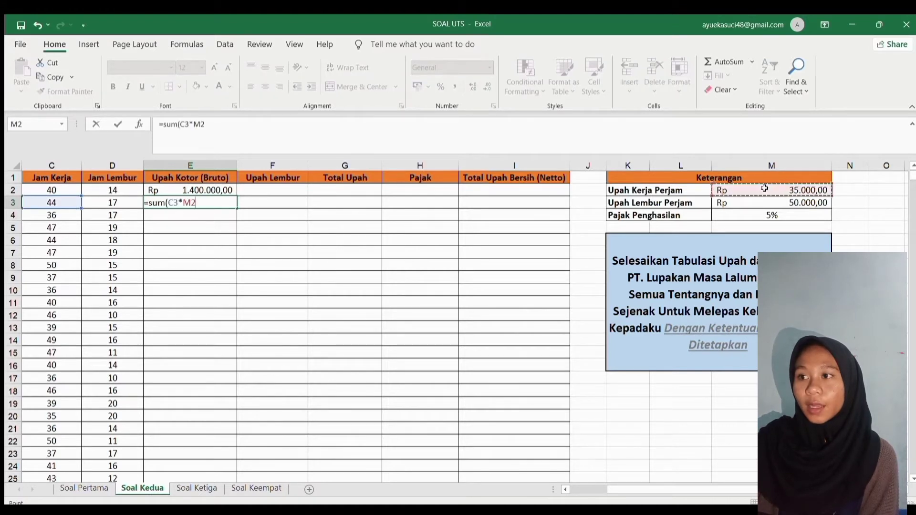
pyautogui.press('F4')
pyautogui.press('Return')
# Calculate the Upah Kotor in E4 with a SUM formula multiplying C4 by the hourly wage in M2
pyautogui.write('=sum(')
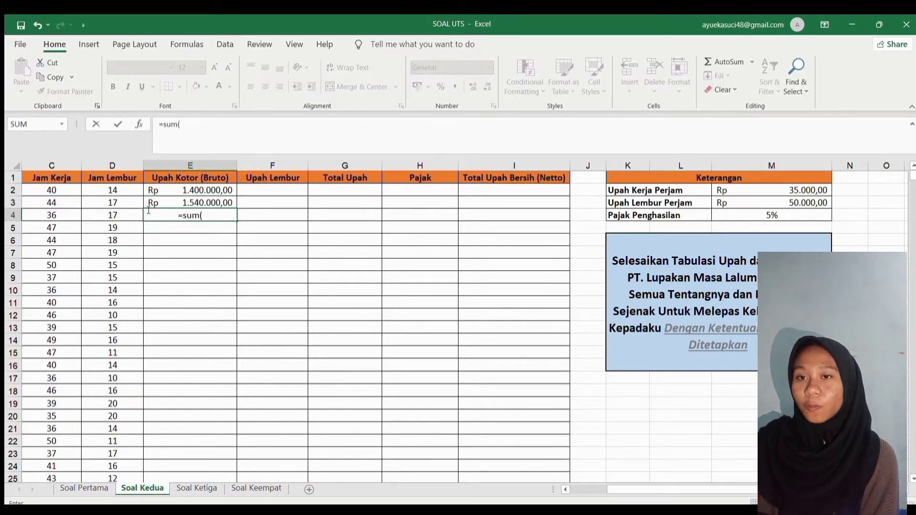
pyautogui.click(52, 215)
pyautogui.write('*')
pyautogui.click(763, 190)
pyautogui.write(')')
pyautogui.press('Return')
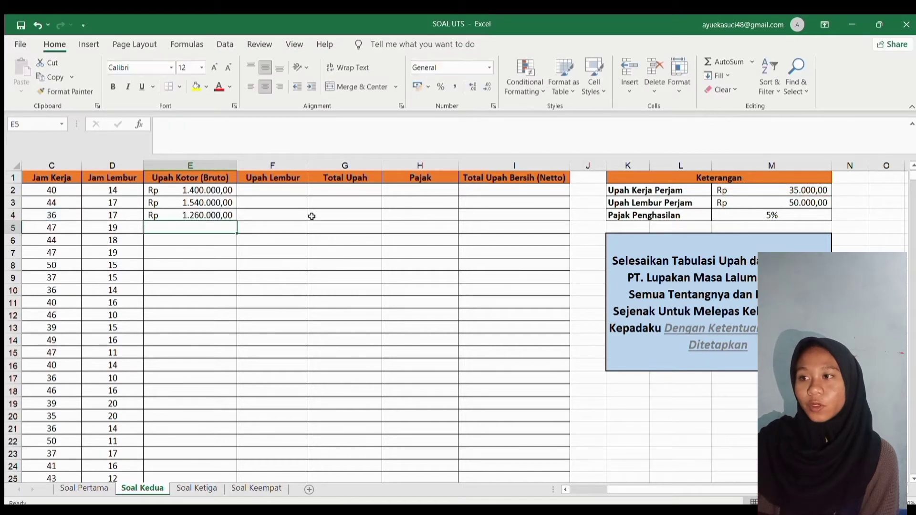
# Calculate the Upah Kotor in E5 with a SUM formula multiplying C5 by the hourly wage in M2
pyautogui.write('=sum(')
pyautogui.click(62, 228)
pyautogui.write('*')
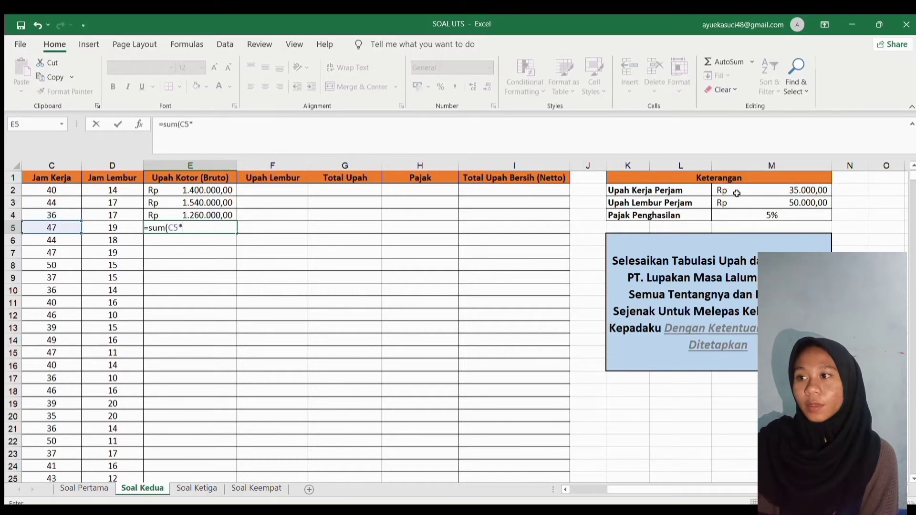
pyautogui.click(737, 194)
pyautogui.write(')')
pyautogui.press('Return')
# Calculate the Upah Kotor in E6 with a SUM formula multiplying C6 by the hourly wage in M2
pyautogui.write('=sum(')
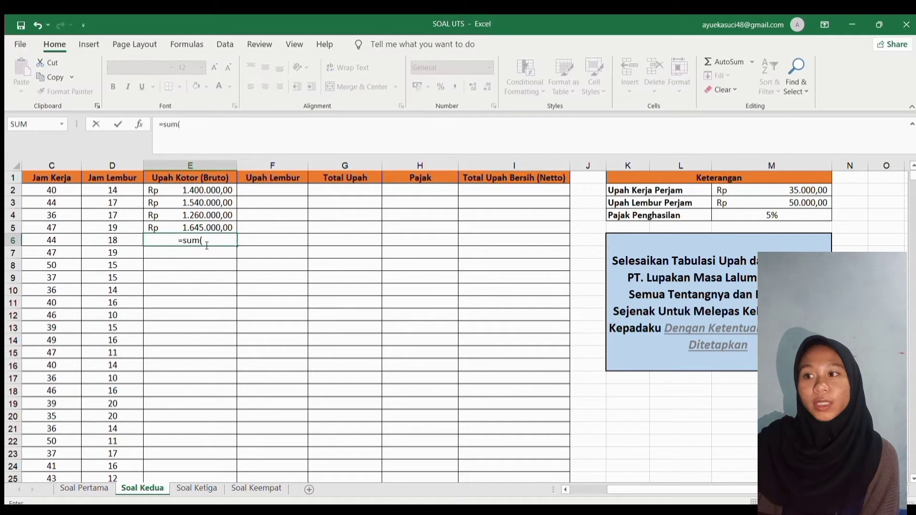
pyautogui.click(43, 238)
pyautogui.write('*')
pyautogui.click(813, 187)
pyautogui.write(')')
pyautogui.press('Return')
# Enter =sum(C7*M2) in E7 to calculate that row's Upah Kotor (Bruto)
pyautogui.write('=')
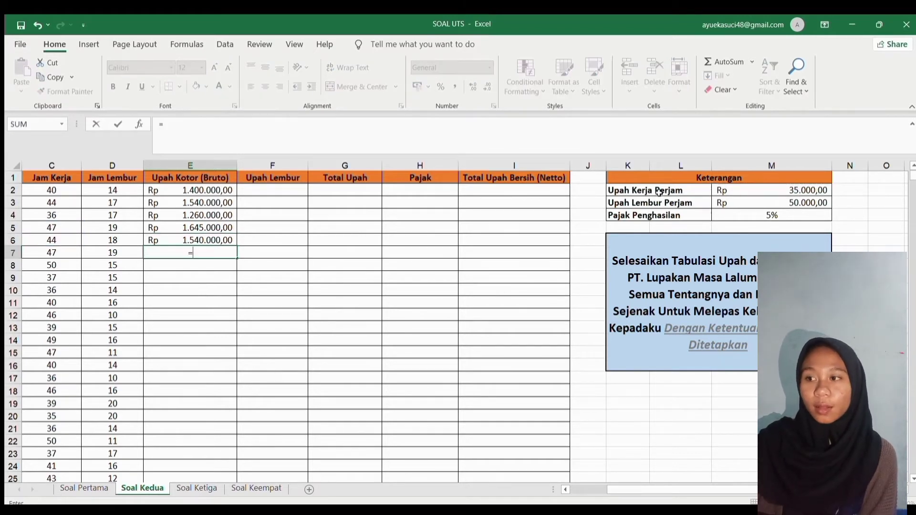
pyautogui.write('sum(')
pyautogui.click(69, 253)
pyautogui.write('*')
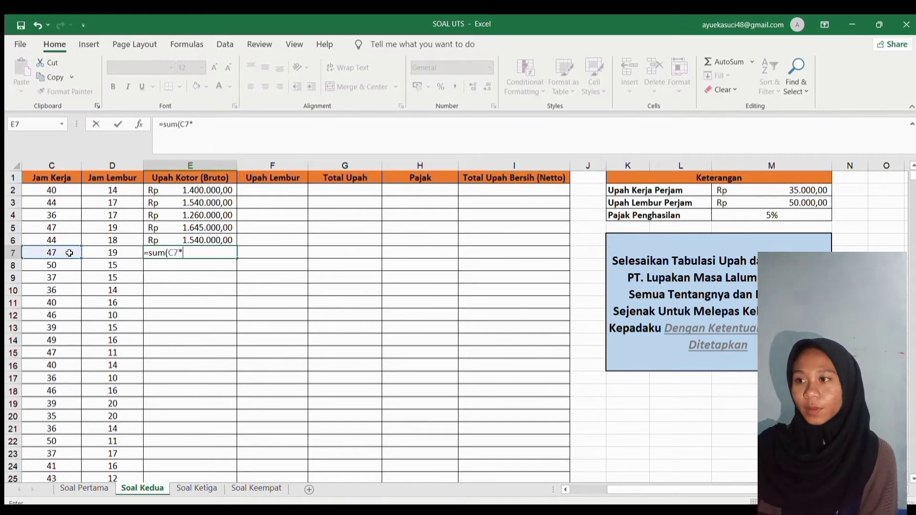
pyautogui.click(739, 192)
pyautogui.write(')')
pyautogui.press('Return')
# Calculate the Upah Kotor in E8 with a SUM formula multiplying C8 by the hourly wage in M2
pyautogui.write('=sum(')
pyautogui.click(69, 265)
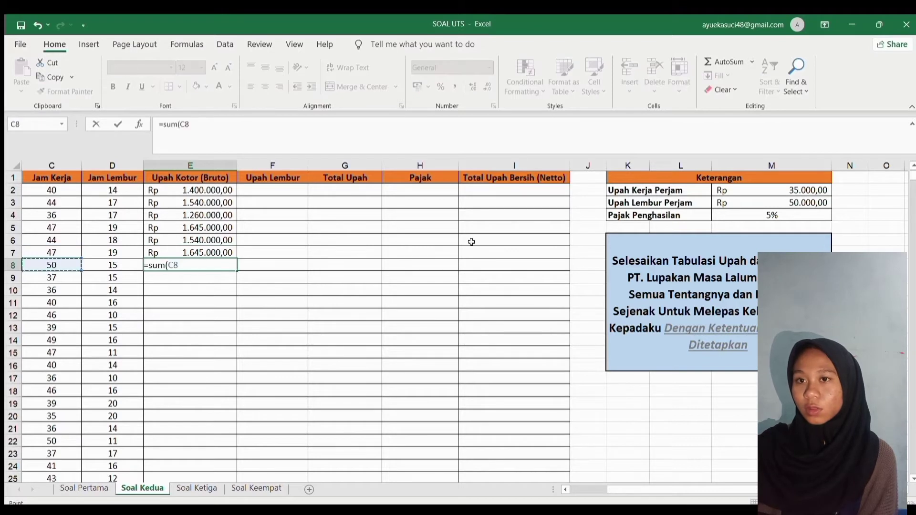
pyautogui.write('*')
pyautogui.click(761, 192)
pyautogui.write(')')
pyautogui.press('Return')
# Enter =sum(C9*M2) in E9 to calculate that row's Upah Kotor (Bruto)
pyautogui.write('=')
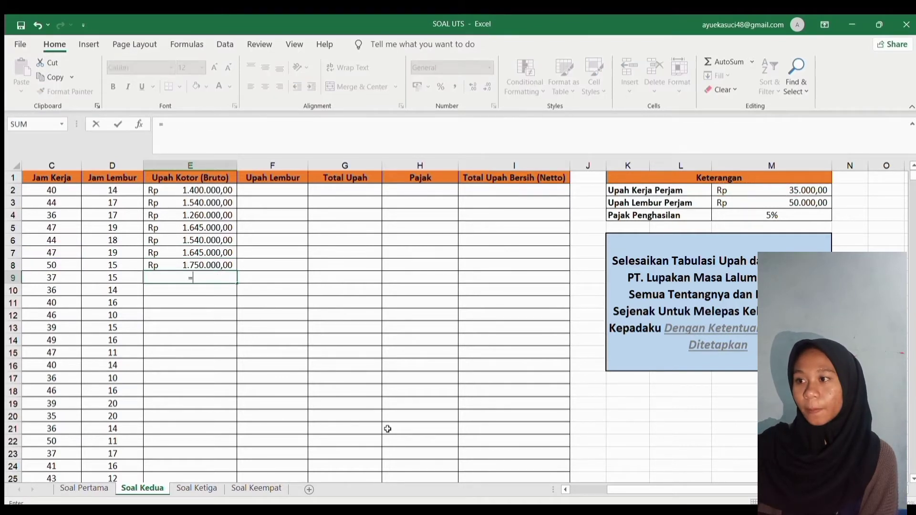
pyautogui.write('sum(')
pyautogui.click(52, 277)
pyautogui.write('*')
pyautogui.click(737, 190)
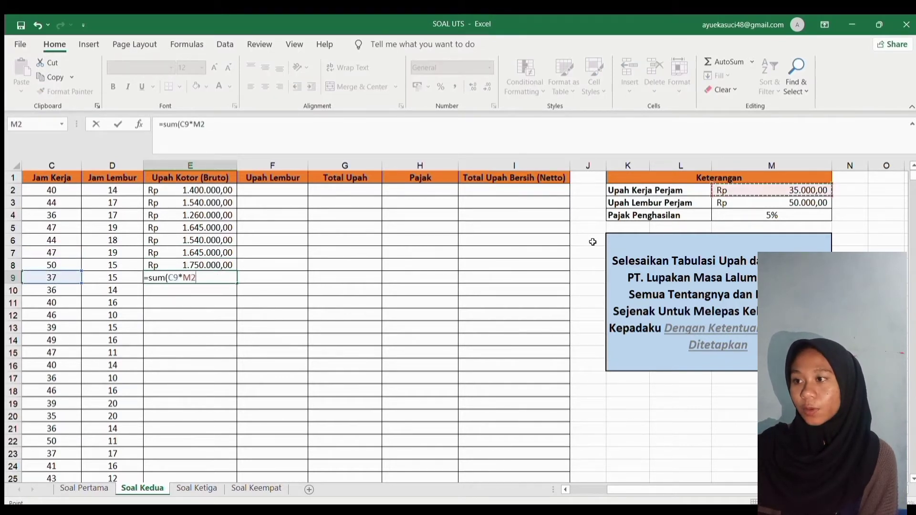
pyautogui.write(')')
pyautogui.press('Return')
# Calculate the Upah Kotor in E10 with a SUM formula multiplying C10 by the hourly wage in M2
pyautogui.write('=sum(')
pyautogui.click(72, 290)
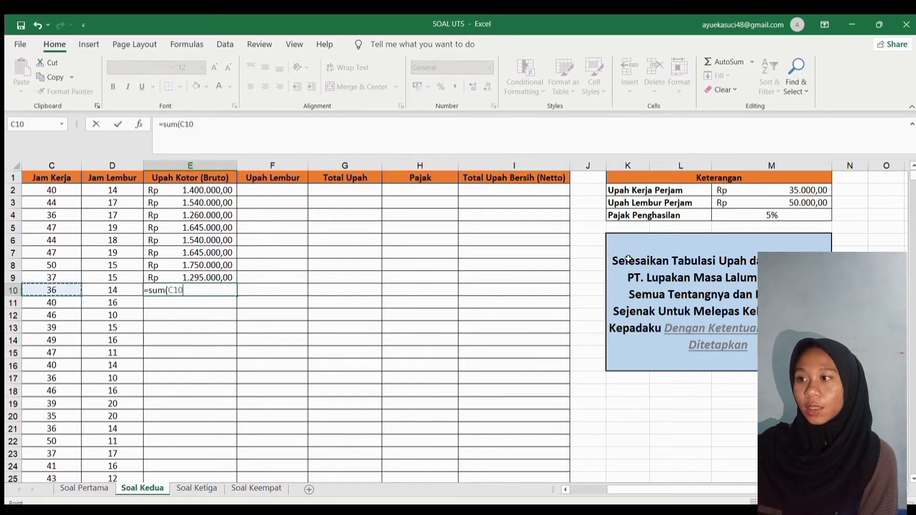
pyautogui.write('*')
pyautogui.click(737, 190)
pyautogui.write(')')
pyautogui.press('Return')
# Calculate the Upah Kotor in E11 with a SUM formula multiplying C11 by the hourly wage in M2
pyautogui.write('=sum(')
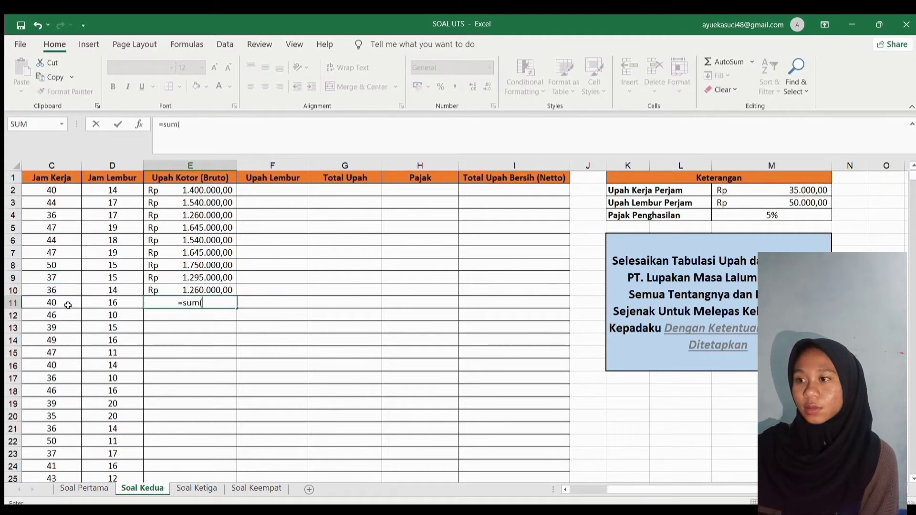
pyautogui.click(68, 305)
pyautogui.write('*')
pyautogui.click(720, 190)
pyautogui.write(')')
pyautogui.press('Return')
# Calculate the Upah Kotor in E12 by multiplying the working hours in C12 by M2 inside a SUM formula
pyautogui.write('=sum')
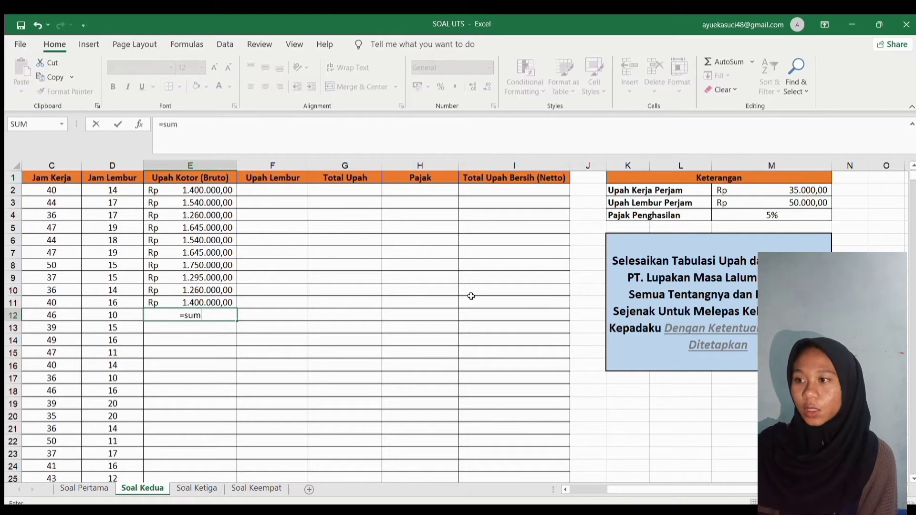
pyautogui.write('(')
pyautogui.click(48, 313)
pyautogui.write('*')
pyautogui.click(789, 190)
pyautogui.write(')')
pyautogui.press('Return')
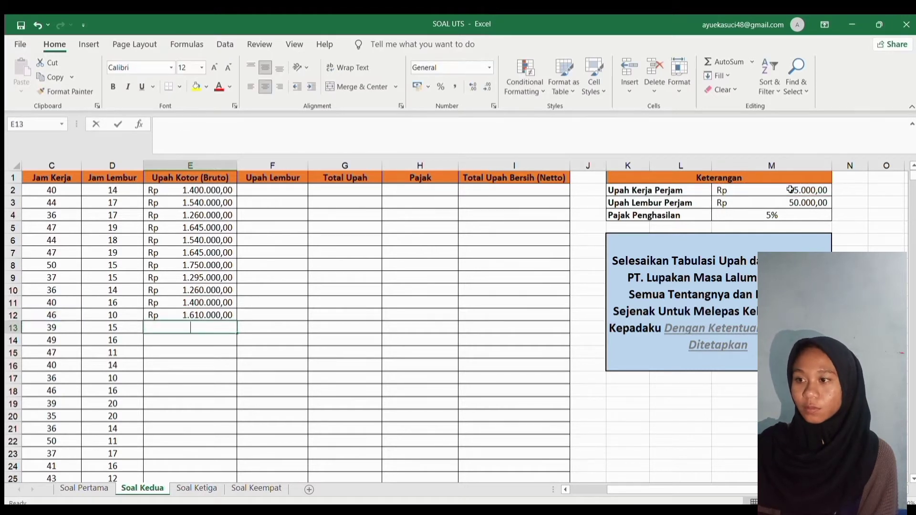
# Enter =sum(C13*M2) in E13 to calculate that row's Upah Kotor (Bruto)
pyautogui.write('=sum(')
pyautogui.click(39, 328)
pyautogui.write('*')
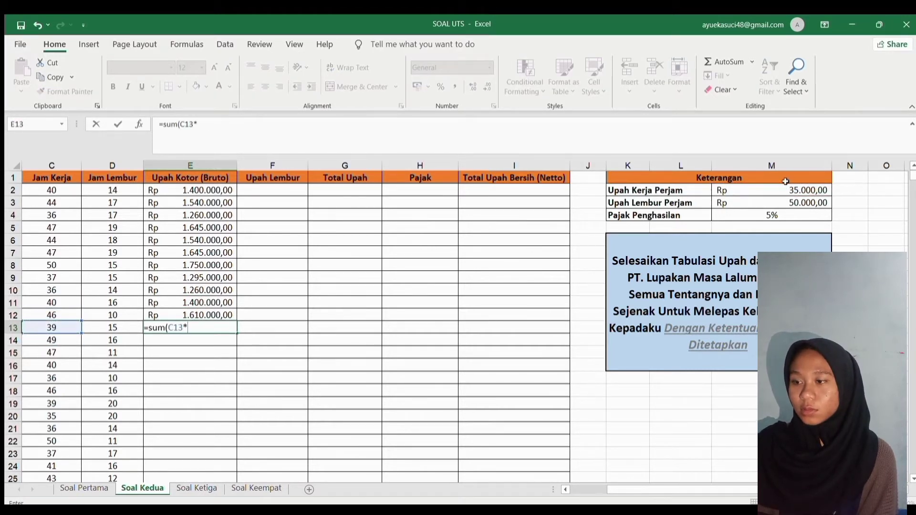
pyautogui.click(808, 193)
pyautogui.write(')')
pyautogui.press('Return')
# Calculate the Upah Kotor in E14 with a SUM formula multiplying C14 by the hourly wage in M2
pyautogui.write('=sum(')
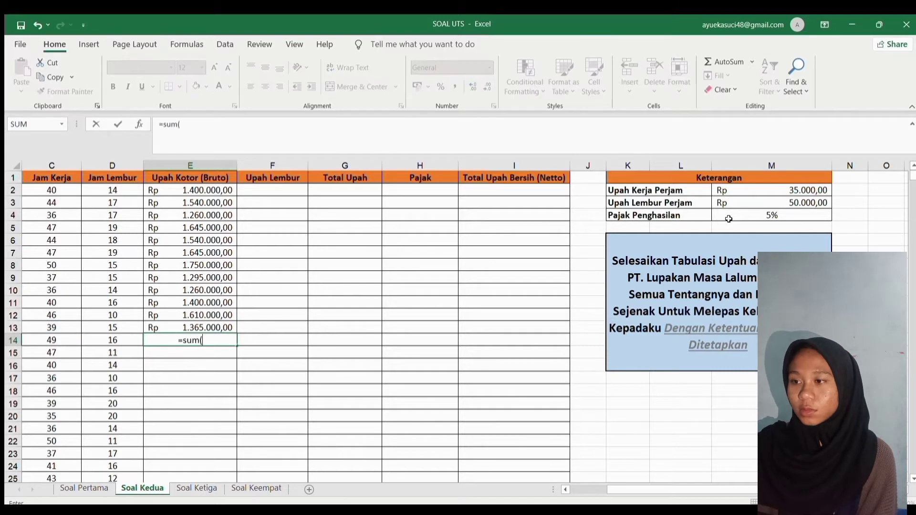
pyautogui.click(43, 340)
pyautogui.write('*')
pyautogui.click(795, 190)
pyautogui.write(')')
pyautogui.press('Return')
# Enter =sum(C15*M2) in E15 to calculate that row's Upah Kotor (Bruto)
pyautogui.write('=sum(')
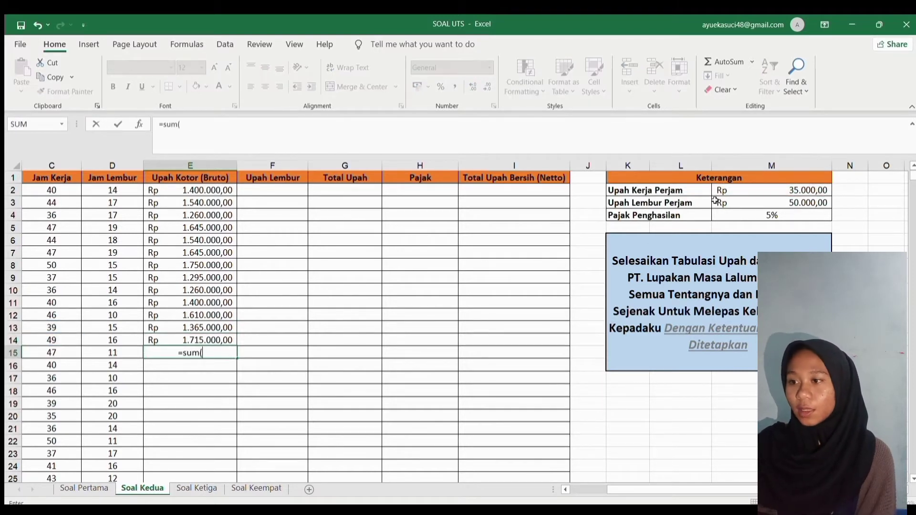
pyautogui.click(64, 355)
pyautogui.write('*')
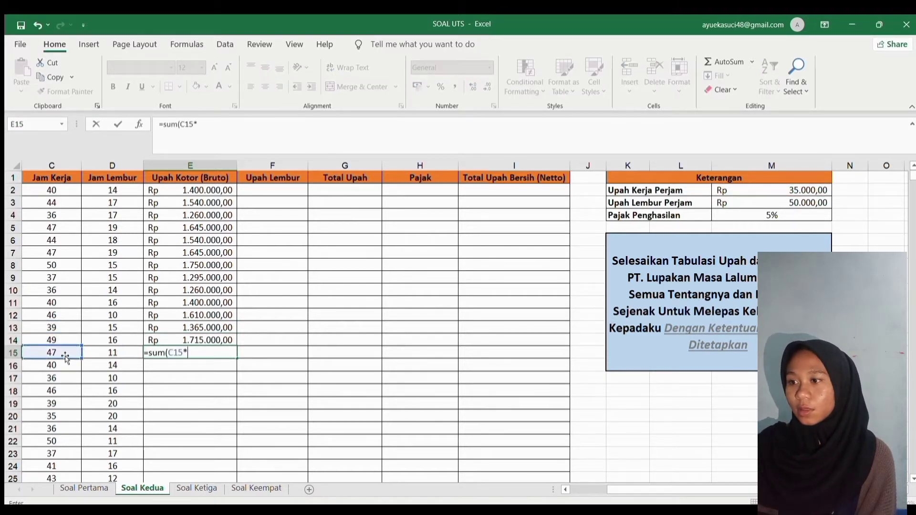
pyautogui.click(788, 189)
pyautogui.write(')')
pyautogui.press('Return')
# Calculate the Upah Kotor in E16 with a SUM formula multiplying C16 by the hourly wage in M2
pyautogui.write('=sum(')
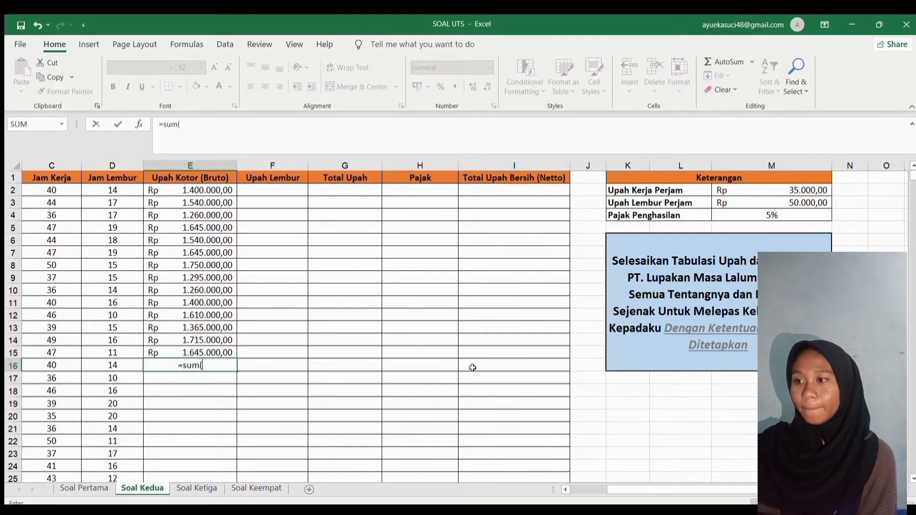
pyautogui.click(46, 365)
pyautogui.write('*')
pyautogui.click(727, 188)
pyautogui.write(')')
pyautogui.press('Return')
# Calculate the Upah Kotor in E17 by multiplying the working hours in C17 by M2 inside a SUM formula
pyautogui.press('Return')
pyautogui.press('Return')
pyautogui.press('Return')
pyautogui.press('Return')
pyautogui.press('Return')
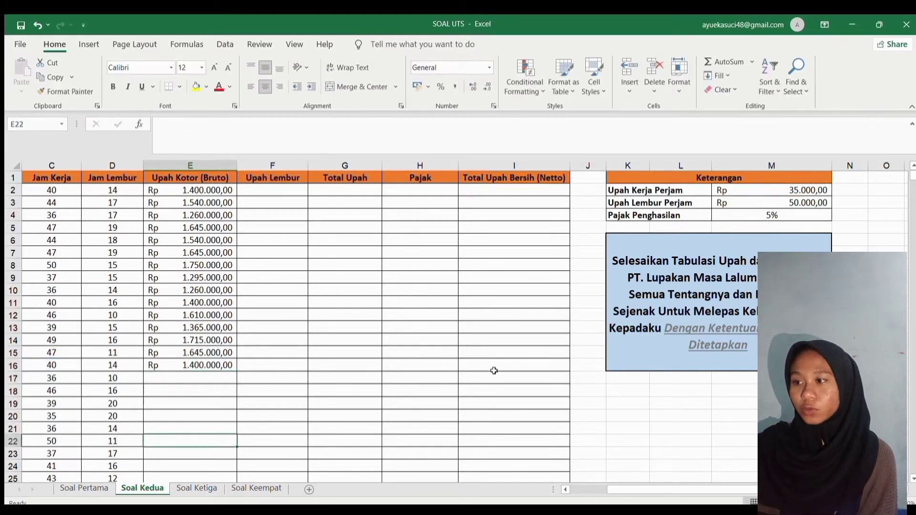
pyautogui.press('Return')
pyautogui.press('Return')
pyautogui.press('Return')
pyautogui.press('Return')
pyautogui.press('Return')
pyautogui.click(200, 341)
pyautogui.write('=sim(')
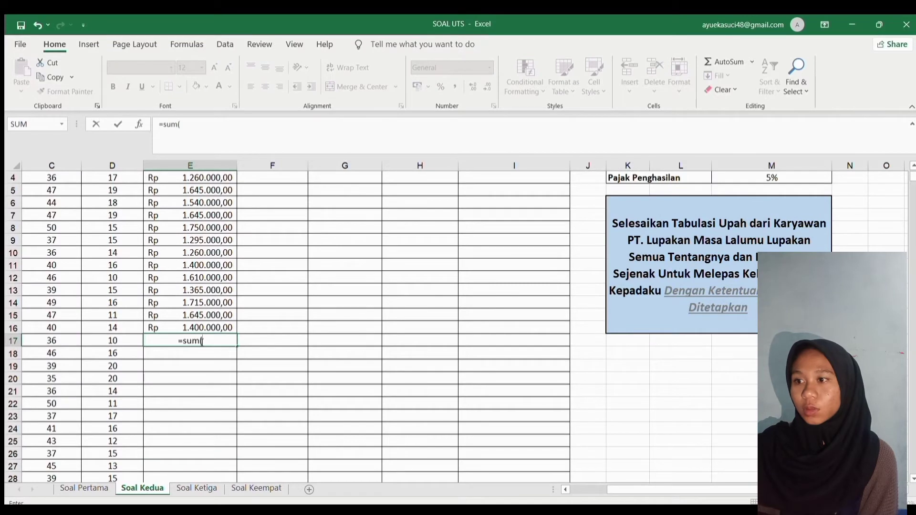
pyautogui.click(77, 342)
pyautogui.write('*')
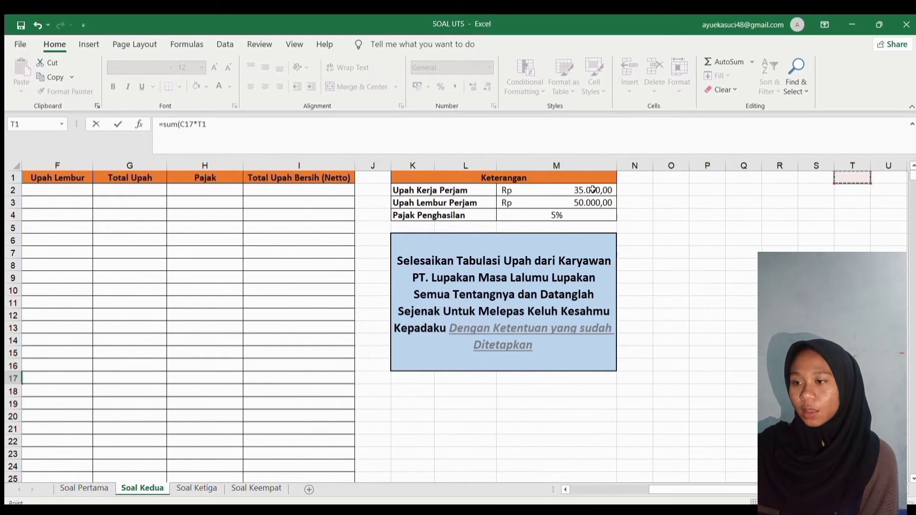
pyautogui.click(592, 189)
pyautogui.press('Return')
# Enter =sum(C18*M2) in E18 to calculate that row's Upah Kotor (Bruto)
pyautogui.write('=sum(')
pyautogui.press('Left')
pyautogui.press('Left')
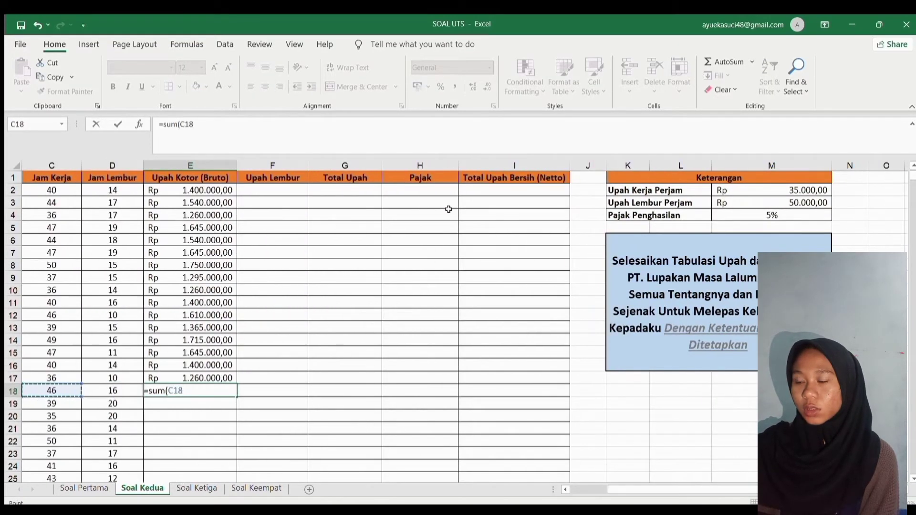
pyautogui.write('*')
pyautogui.click(816, 193)
pyautogui.write(')')
pyautogui.press('Return')
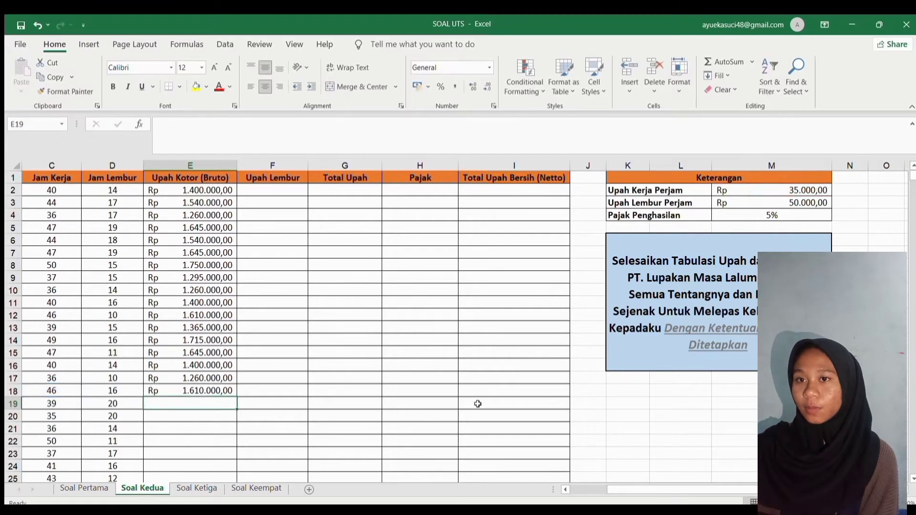
# Calculate the Upah Kotor in E19 with a SUM formula multiplying C19 by the hourly wage in M2
pyautogui.write('=sum(')
pyautogui.press('Left')
pyautogui.press('Left')
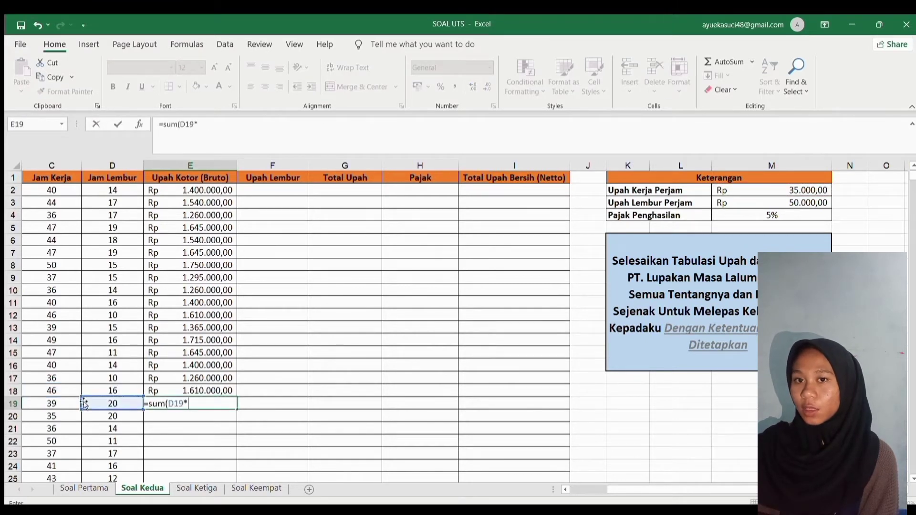
pyautogui.write('*')
pyautogui.click(816, 191)
pyautogui.press('Return')
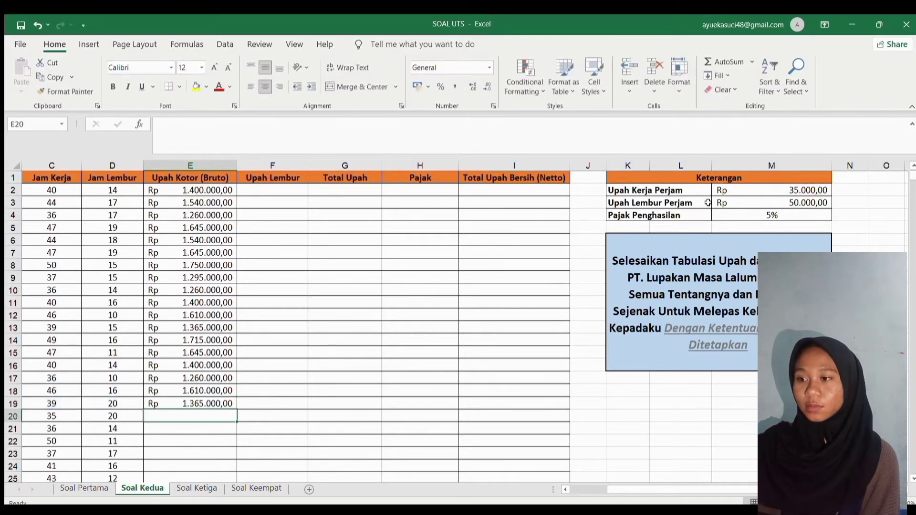
# Calculate the Upah Kotor in E20 with a SUM formula multiplying C20 by the hourly wage in M2
pyautogui.write('=sum(')
pyautogui.press('Left')
pyautogui.press('Left')
pyautogui.write('*')
pyautogui.click(817, 191)
pyautogui.press('Return')
# Enter a SUM formula in E21 multiplying C21 by M2 to calculate that row's Upah Kotor
pyautogui.write('=sum(')
pyautogui.press('Left')
pyautogui.press('Left')
pyautogui.write('*')
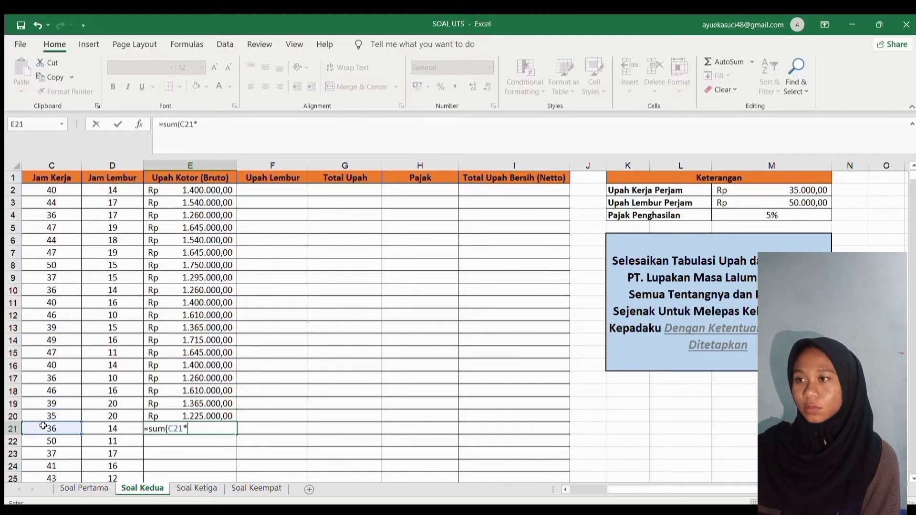
pyautogui.click(800, 193)
pyautogui.press('Return')
# Calculate the Upah Kotor in E22 with a SUM formula multiplying C22 by the hourly wage in M2
pyautogui.write('=sum(')
pyautogui.press('Left')
pyautogui.press('Left')
pyautogui.write('*')
pyautogui.click(714, 194)
pyautogui.press('Return')
# Calculate the Upah Kotor in E23 by multiplying the working hours in C23 by M2 inside a SUM formula
pyautogui.write('=s')
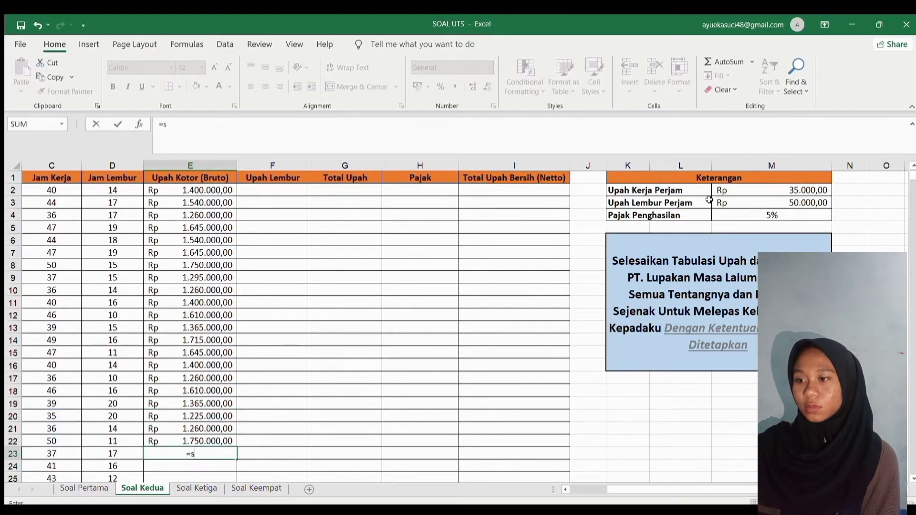
pyautogui.write('um(')
pyautogui.press('Left')
pyautogui.press('Left')
pyautogui.write('*')
pyautogui.click(811, 191)
pyautogui.press('Return')
# Calculate the Upah Kotor in E24 with a SUM formula multiplying C24 by the hourly wage in M2
pyautogui.scroll(-2, 524, 310)
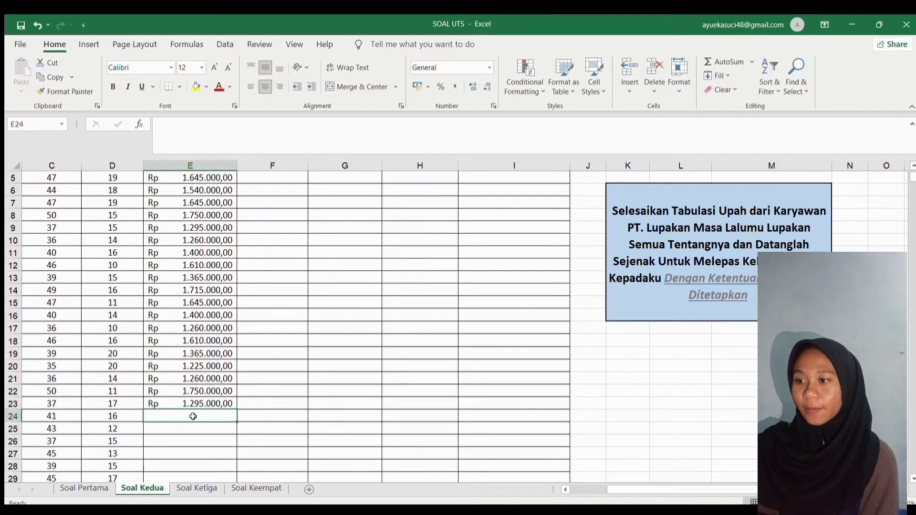
pyautogui.write('=sum(')
pyautogui.click(51, 416)
pyautogui.write('*')
pyautogui.scroll(1, 525, 320)
pyautogui.click(782, 178)
pyautogui.press('Return')
# Enter a SUM formula in E25 multiplying C25 by M2 to calculate that row's Upah Kotor
pyautogui.write('=sum(')
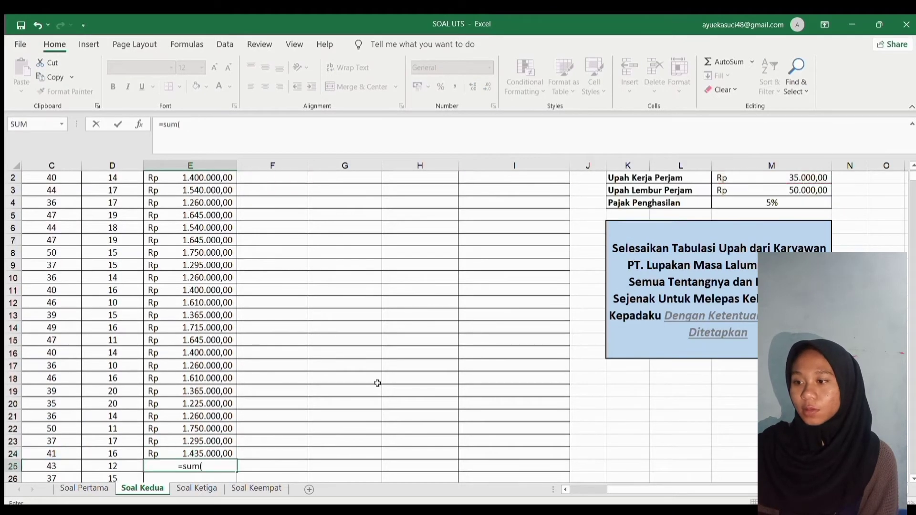
pyautogui.click(42, 466)
pyautogui.write('*')
pyautogui.click(746, 176)
pyautogui.press('Return')
# Calculate the Upah Kotor in E26 with a SUM formula multiplying C26 by the hourly wage in M2
pyautogui.write('=sum(')
pyautogui.click(56, 465)
pyautogui.write('*')
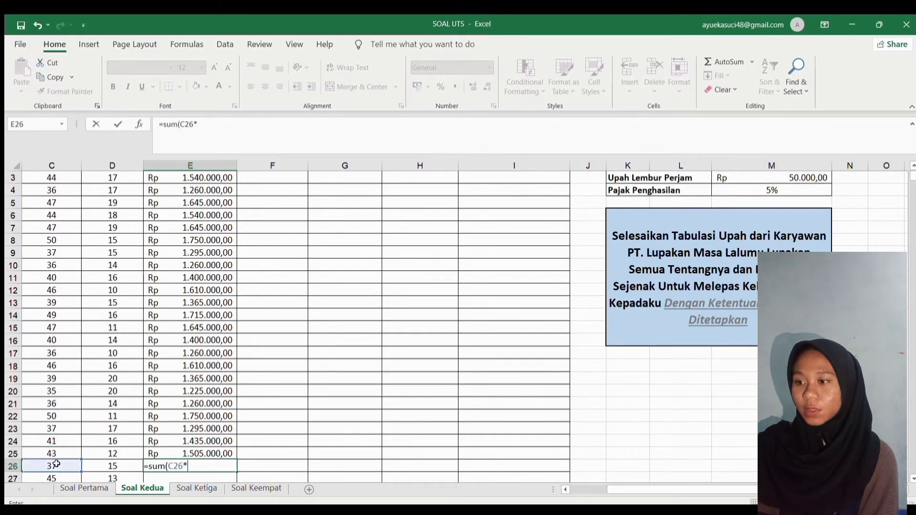
pyautogui.write('m2')
pyautogui.press('Return')
# Calculate the Upah Kotor in E27 with a SUM formula multiplying C27 by the hourly wage in M2
pyautogui.write('=sum(')
pyautogui.click(55, 465)
pyautogui.write('*m2')
pyautogui.press('Return')
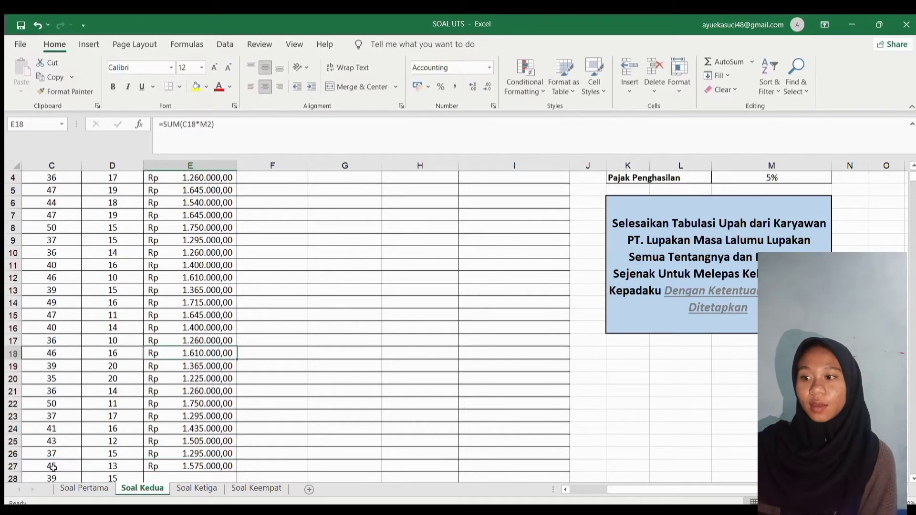
# Calculate the Upah Kotor in E28 with a SUM formula multiplying C28 by the hourly wage in M2
pyautogui.press('pagedown')
pyautogui.click(151, 255)
pyautogui.write('=SUM(')
pyautogui.click(51, 253)
pyautogui.write('*M2')
pyautogui.press('Return')
# Calculate the Upah Kotor in E29 and E30 with SUM formulas multiplying C29 and C30 by M2
pyautogui.write('=SUM(')
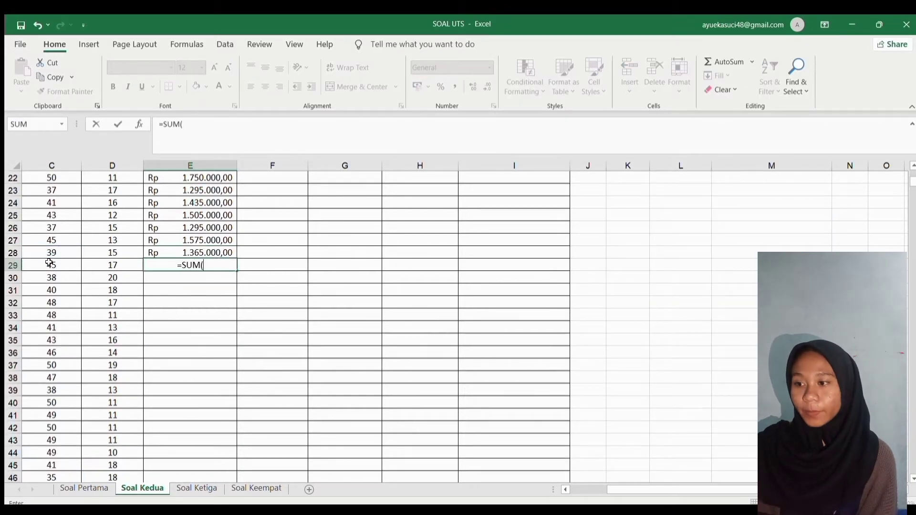
pyautogui.click(50, 263)
pyautogui.write('*M2')
pyautogui.press('Return')
pyautogui.write('=SUM(')
pyautogui.click(49, 277)
pyautogui.write('*M2')
pyautogui.press('Return')
# Calculate the Upah Kotor in E31 and E32 with SUM formulas multiplying C31 and C32 by the hourly wage in M2
pyautogui.write('=SUM(')
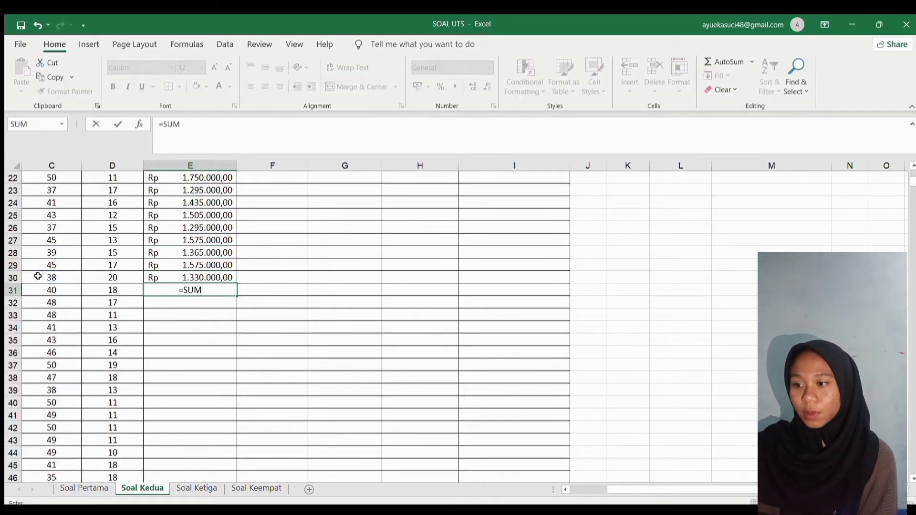
pyautogui.click(54, 290)
pyautogui.write('*M2')
pyautogui.press('Return')
pyautogui.write('=SUM(')
pyautogui.click(52, 302)
pyautogui.write('*M2')
pyautogui.press('Return')
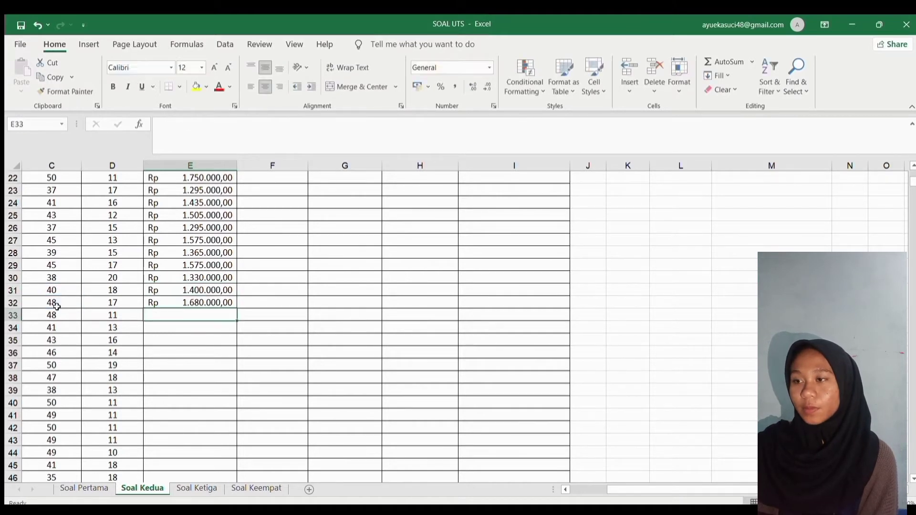
# Calculate the Upah Kotor in E33 and E34 with SUM formulas multiplying C33 and C34 by the hourly wage in M2
pyautogui.write('=SUM(')
pyautogui.click(62, 316)
pyautogui.write('*M2')
pyautogui.press('Return')
pyautogui.write('=SUM(')
pyautogui.click(54, 327)
pyautogui.write('*')
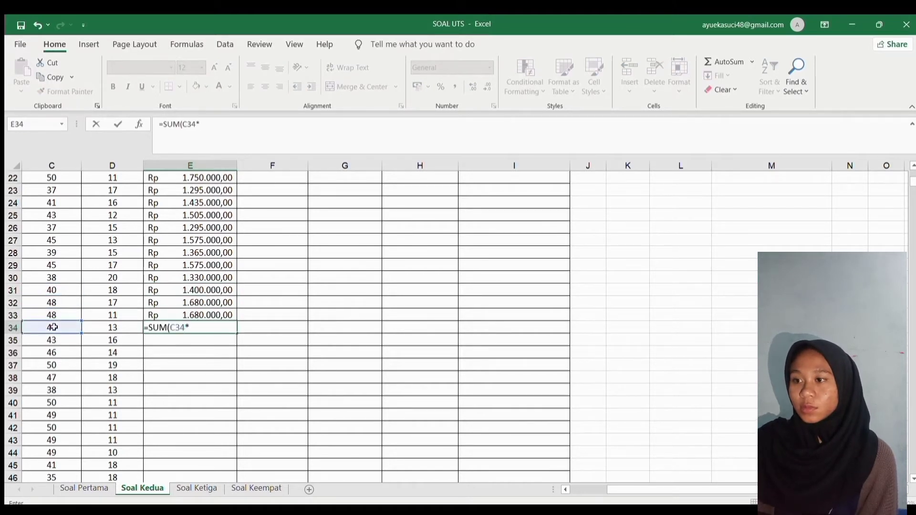
pyautogui.write('M2')
pyautogui.press('Return')
# Fill E35 and E36 with SUM formulas multiplying C35 and C36 by the hourly wage in M2
pyautogui.write('=SUM(')
pyautogui.click(56, 341)
pyautogui.write('*M2')
pyautogui.press('Return')
pyautogui.write('=SUM(')
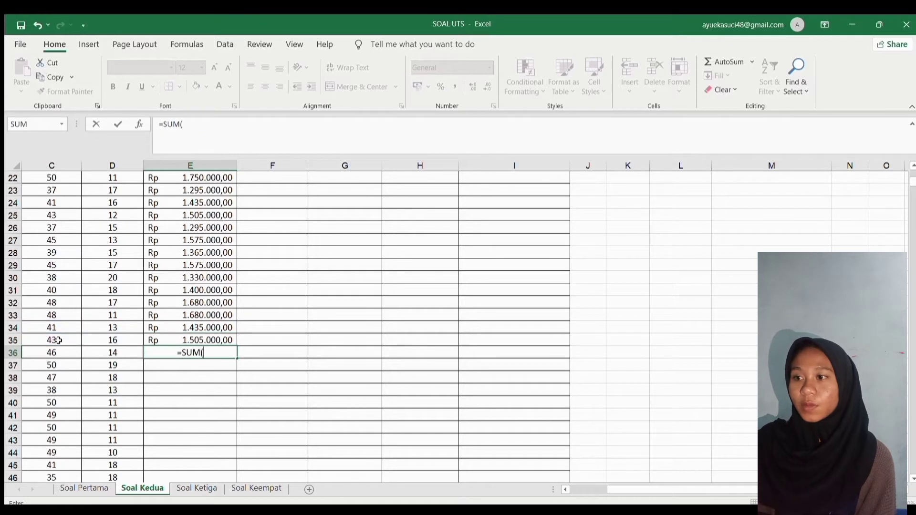
pyautogui.click(63, 352)
pyautogui.write('*M2')
pyautogui.press('Return')
# Enter SUM formulas in E37 and E38 multiplying the working hours in C37 and C38 by M2
pyautogui.write('=SUM(')
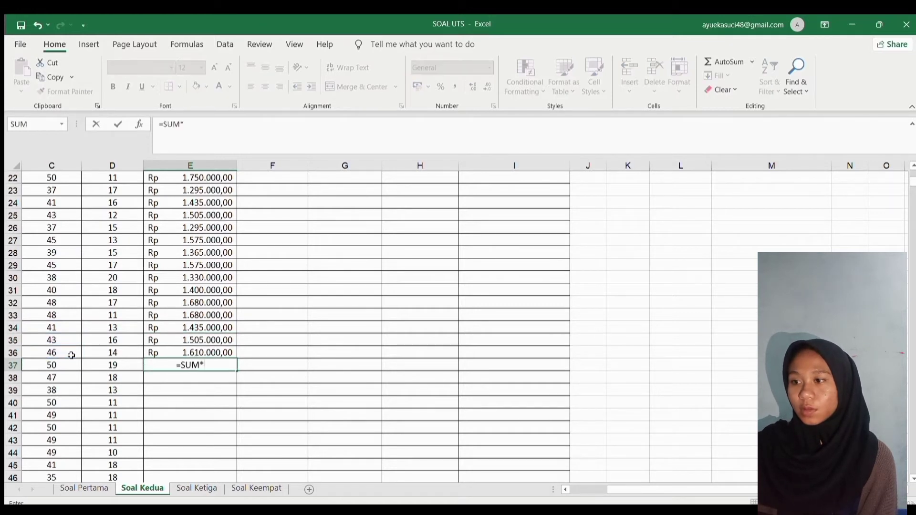
pyautogui.click(66, 364)
pyautogui.write('*M2')
pyautogui.press('Return')
pyautogui.write('=SUM(')
pyautogui.click(69, 377)
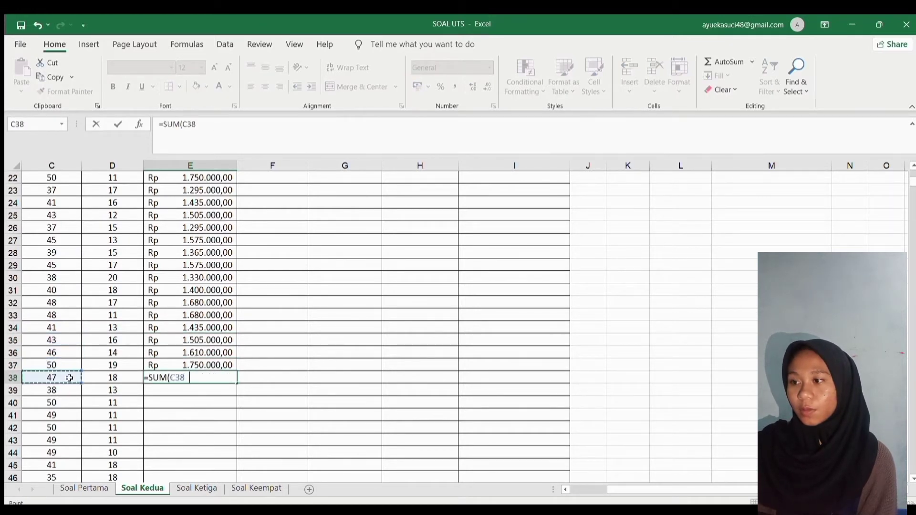
pyautogui.write('*M2')
pyautogui.press('Return')
# Calculate the Upah Kotor in E39 and E40 with SUM formulas multiplying C39 and C40 by the hourly wage in M2
pyautogui.write('=SUM(')
pyautogui.click(74, 391)
pyautogui.write('*M2')
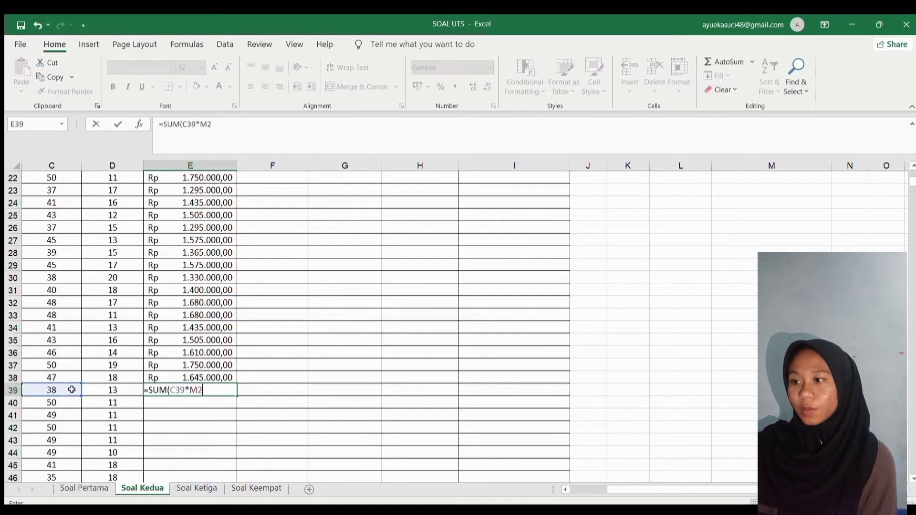
pyautogui.press('Return')
pyautogui.write('=SUM(')
pyautogui.click(74, 403)
pyautogui.write('*M2)')
pyautogui.press('Return')
# Enter SUM formulas in E41 and E42 multiplying C41 and C42 by M2 for those rows' Upah Kotor
pyautogui.write('=SUM(')
pyautogui.click(69, 414)
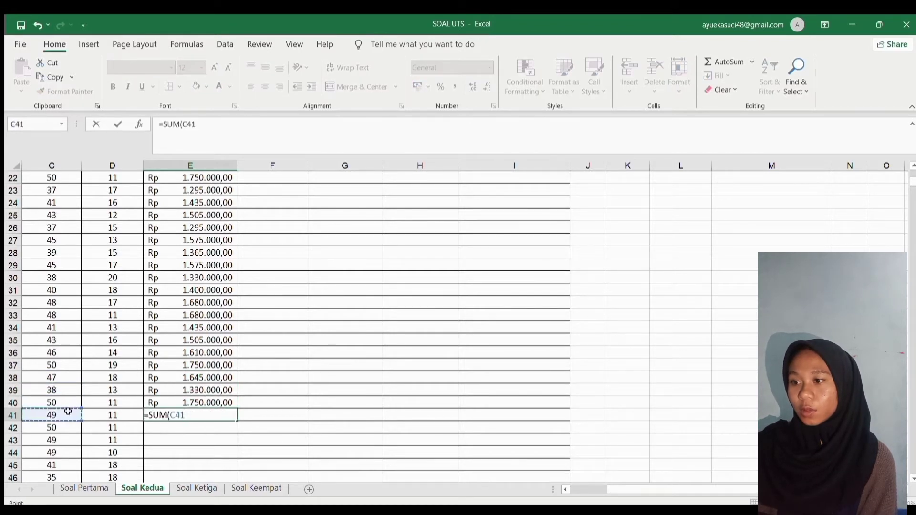
pyautogui.write('*M2')
pyautogui.press('Return')
pyautogui.write('=SUM(')
pyautogui.click(30, 429)
pyautogui.write('*M2')
pyautogui.press('Return')
# Calculate the Upah Kotor in E43 and E44 with SUM formulas multiplying C43 and C44 by the hourly wage in M2
pyautogui.write('=SUM(')
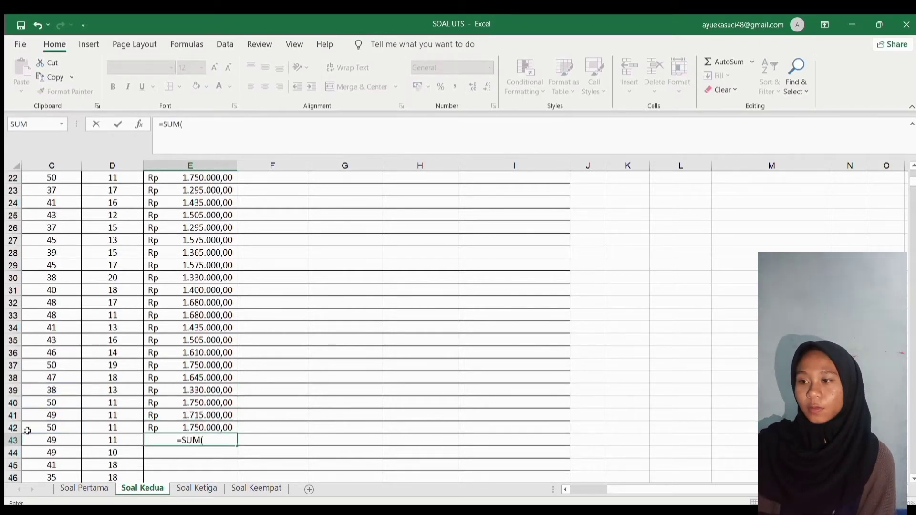
pyautogui.click(72, 439)
pyautogui.write('*M2')
pyautogui.press('Return')
pyautogui.write('=SUM(')
pyautogui.click(66, 452)
pyautogui.write('*M2')
pyautogui.press('Return')
# Try to calculate the Upah Kotor in E45 with a SUM formula multiplying B45 by M2
pyautogui.scroll(-3, 65, 452)
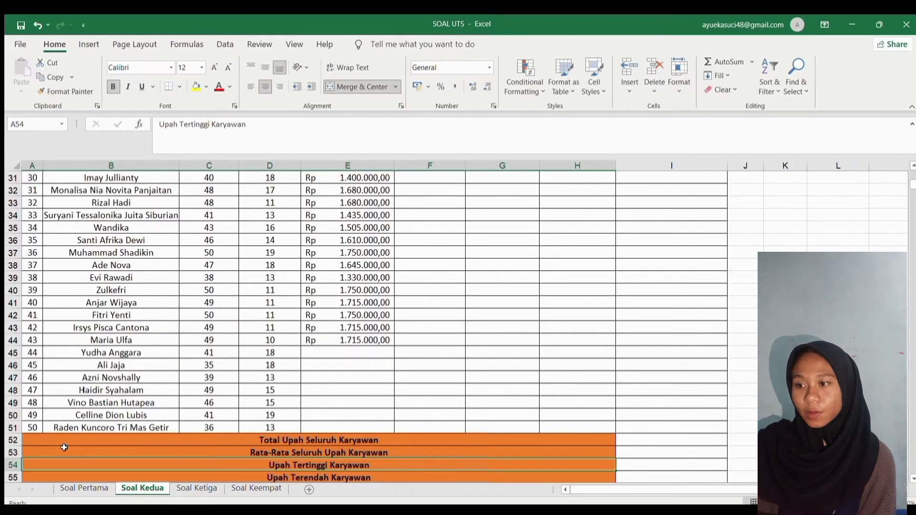
pyautogui.write('=SUM(')
pyautogui.click(160, 351)
pyautogui.write('*M2)')
pyautogui.press('Return')
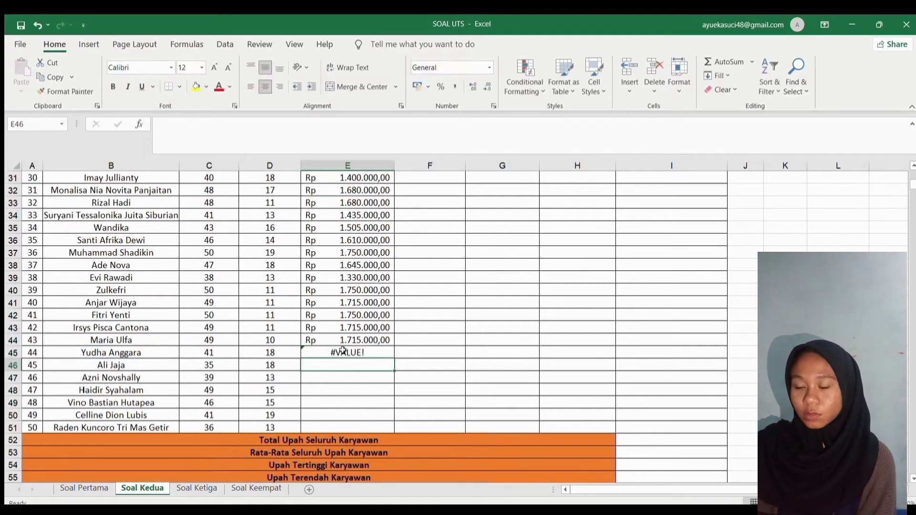
# Replace the formula in E45 with =SUM(C45*M2), and calculate the Upah Kotor in E46 from C46 and M2 likewise
pyautogui.press('Up')
pyautogui.write('=SUM(')
pyautogui.click(209, 352)
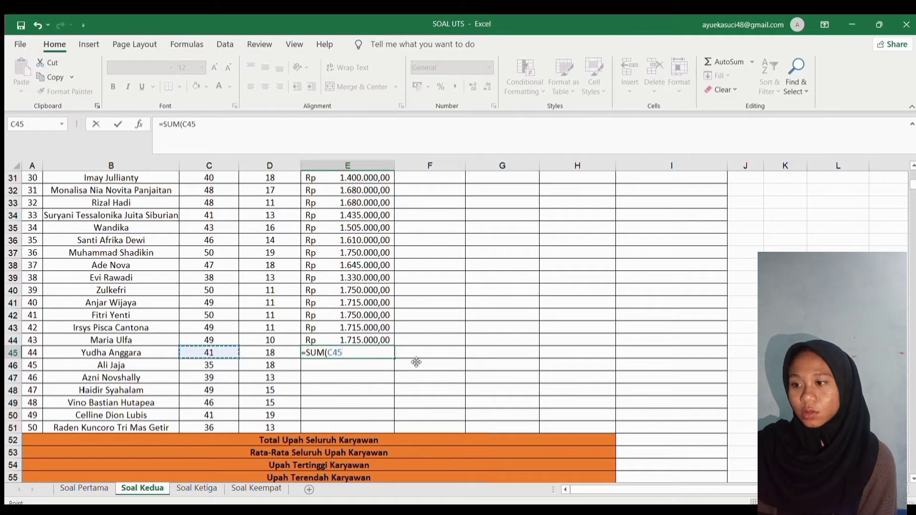
pyautogui.write('*M2)')
pyautogui.press('Return')
pyautogui.write('=SUM(')
pyautogui.click(231, 365)
pyautogui.write('*M2)')
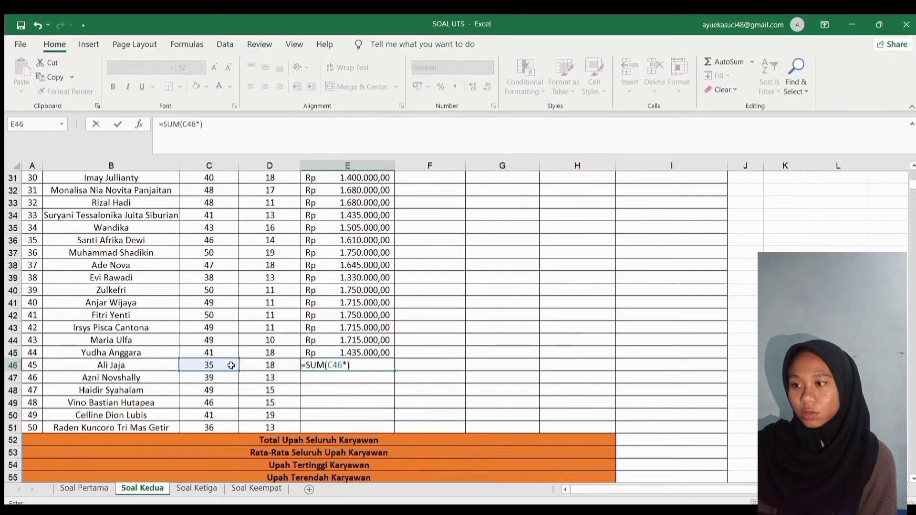
pyautogui.press('Return')
# Calculate the Upah Kotor in E47, E48 and E49 with SUM formulas multiplying each row's column C hours by M2
pyautogui.write('=SUM(')
pyautogui.click(229, 378)
pyautogui.write('*M2)')
pyautogui.press('Return')
pyautogui.write('=SUM(')
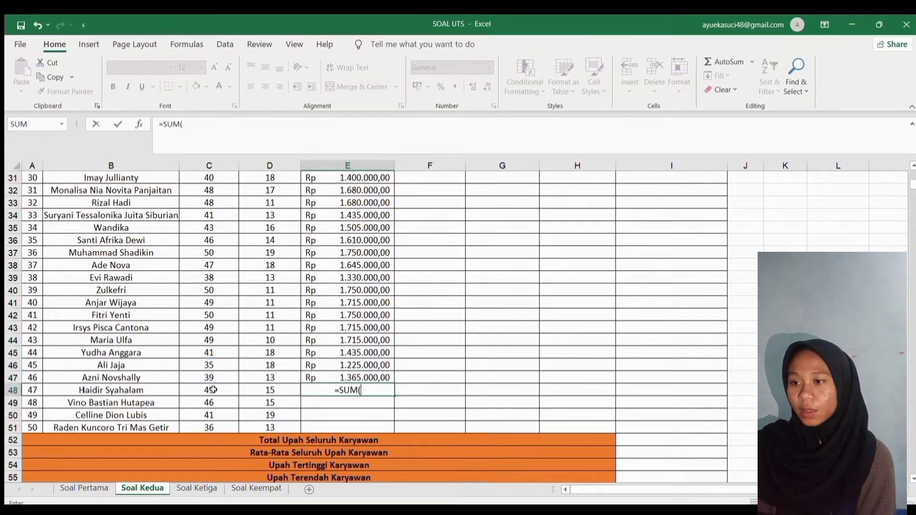
pyautogui.click(221, 387)
pyautogui.write('*M2) =SUM(')
pyautogui.click(209, 402)
pyautogui.write('*M2) =SUM(')
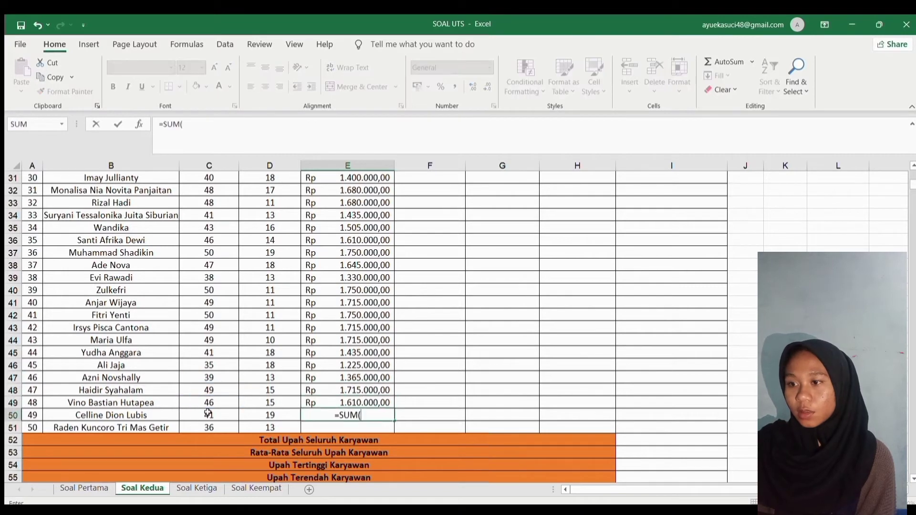
# Complete the Upah Kotor column by entering SUM formulas in E50 and E51 that multiply C50 and C51 by M2
pyautogui.click(208, 414)
pyautogui.write('*M2)')
pyautogui.press('Return')
pyautogui.write('=SUM(')
pyautogui.click(202, 424)
pyautogui.write('*M2)')
pyautogui.press('Return')
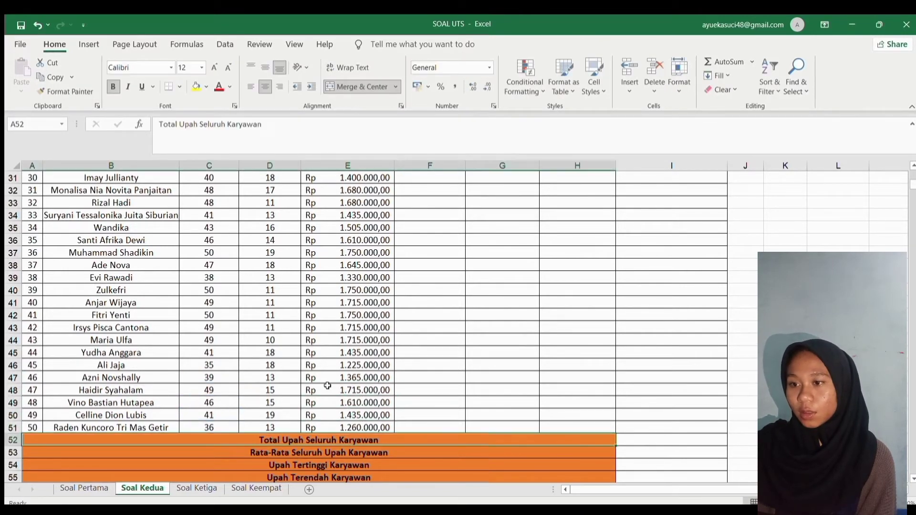
# Calculate the first Upah Lembur in F2 with =SUM(D2*M3) and apply the Rp accounting format to it
pyautogui.hotkey('ctrl', 'Up')
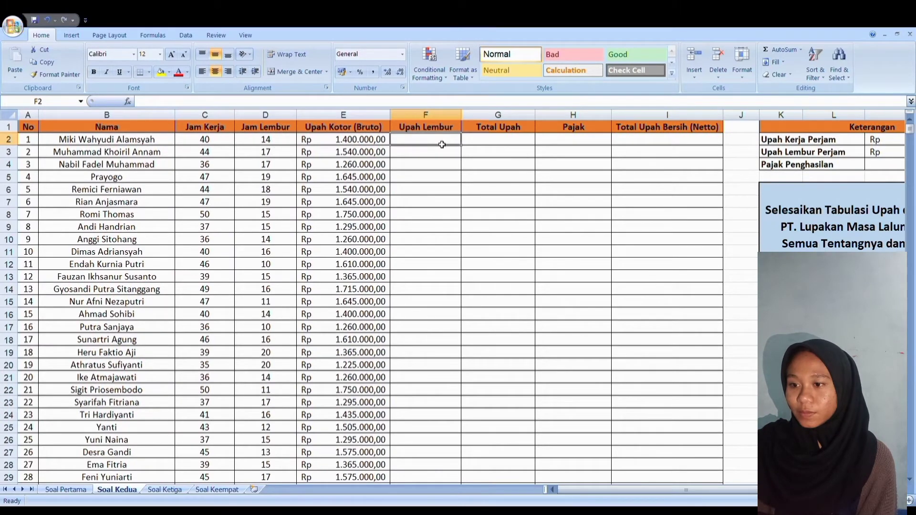
pyautogui.write('=SUM(')
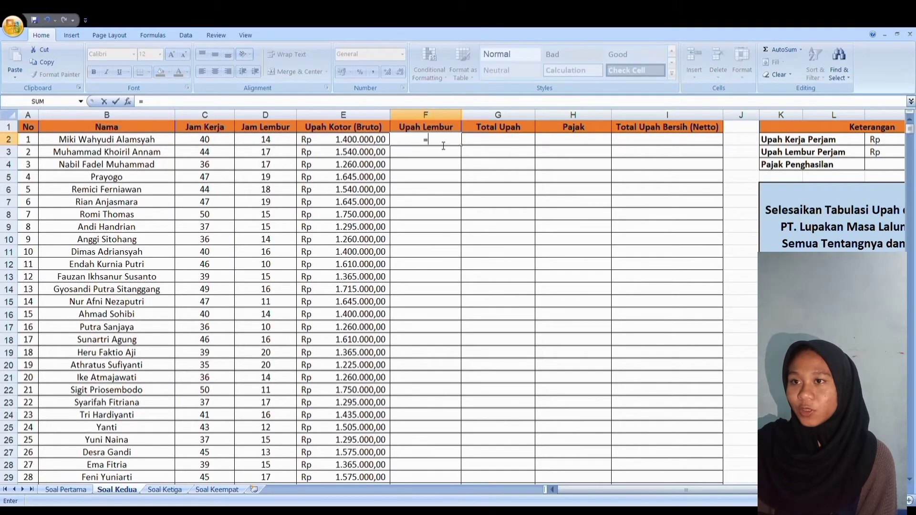
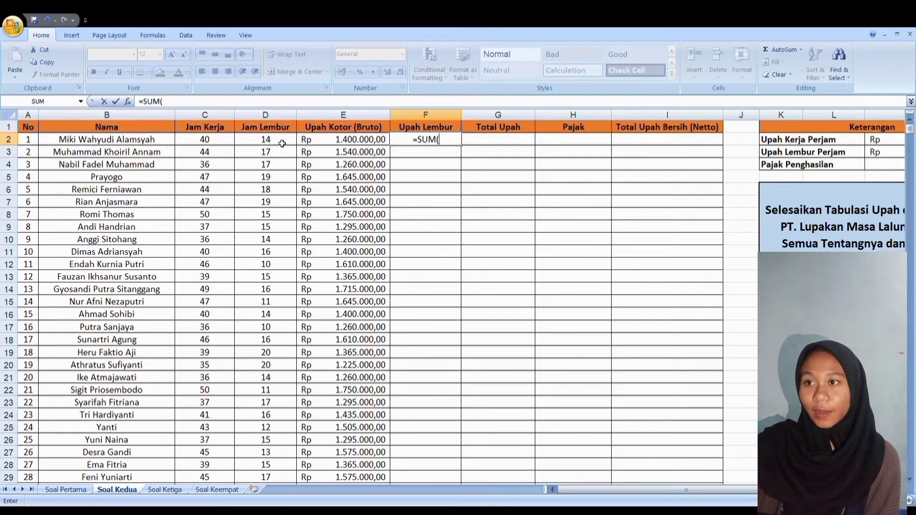
pyautogui.click(282, 144)
pyautogui.write('*')
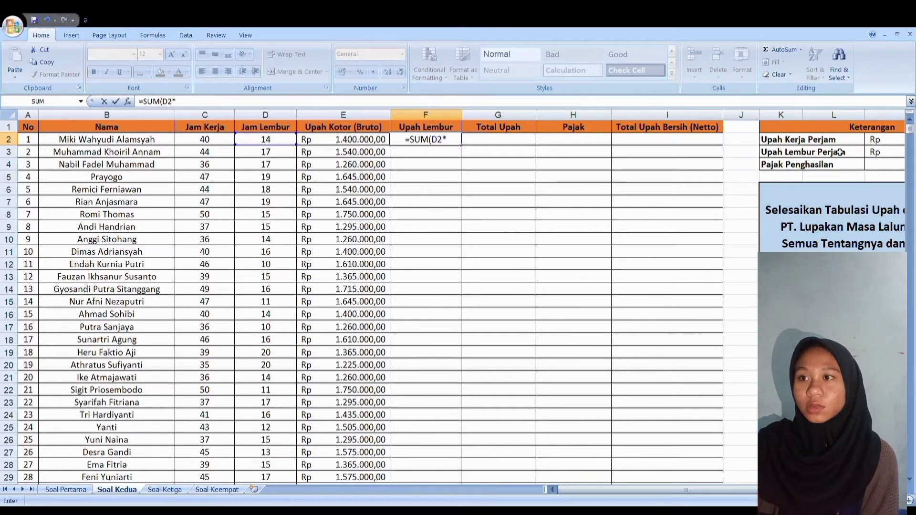
pyautogui.press('Right')
pyautogui.press('Right')
pyautogui.press('Right')
pyautogui.press('Right')
pyautogui.press('Right')
pyautogui.press('Right')
pyautogui.press('Right')
pyautogui.press('Right')
pyautogui.press('Right')
pyautogui.press('Right')
pyautogui.press('Right')
pyautogui.press('Right')
pyautogui.press('Right')
pyautogui.press('Right')
pyautogui.press('Right')
pyautogui.press('Right')
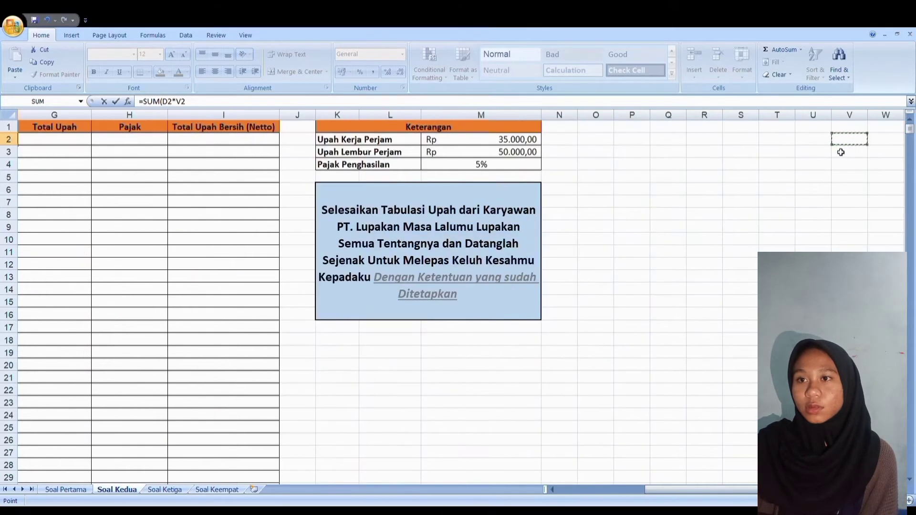
pyautogui.click(533, 153)
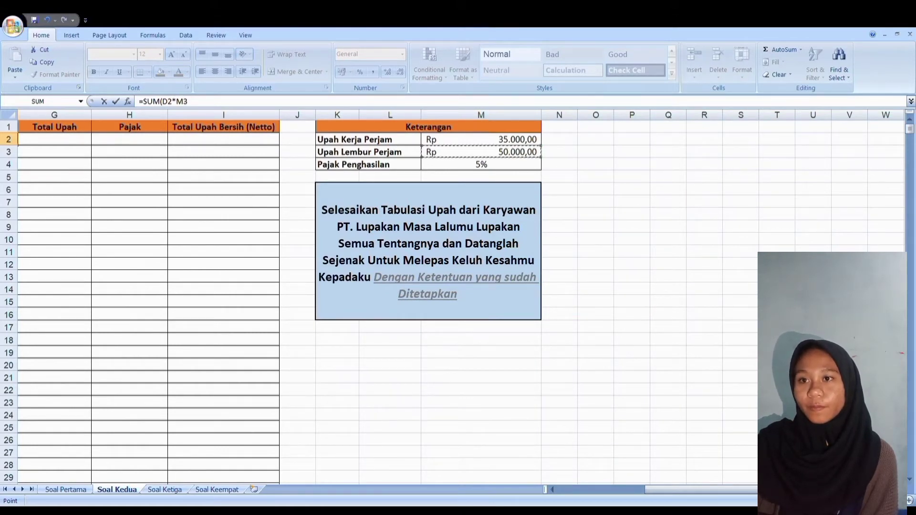
pyautogui.click(551, 489)
pyautogui.click(551, 490)
pyautogui.click(550, 489)
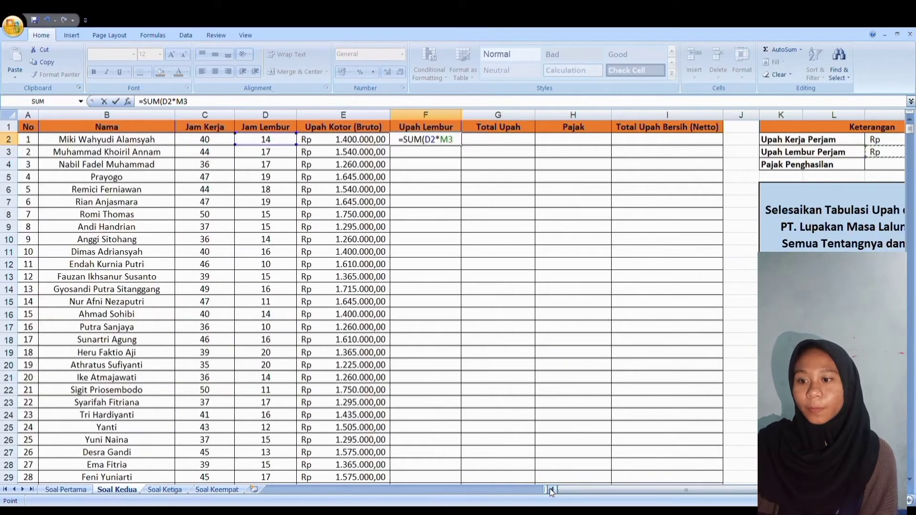
pyautogui.write(')')
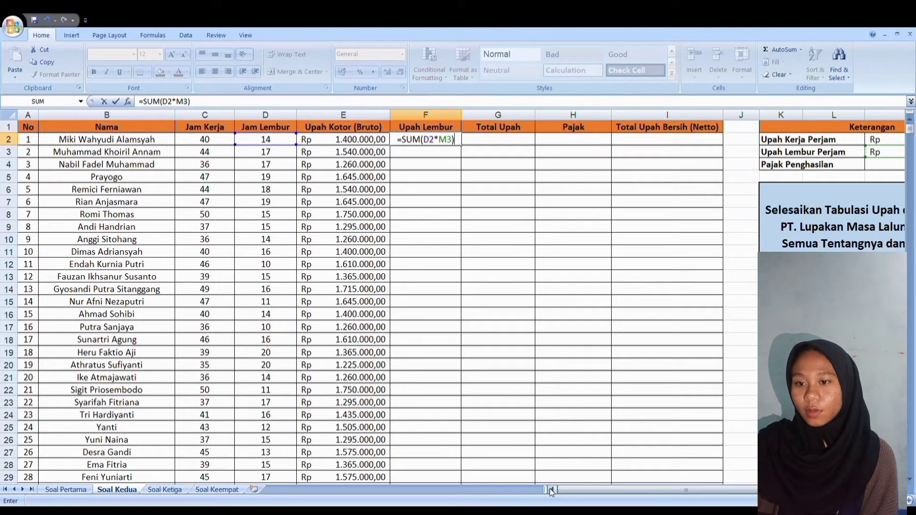
pyautogui.press('Return')
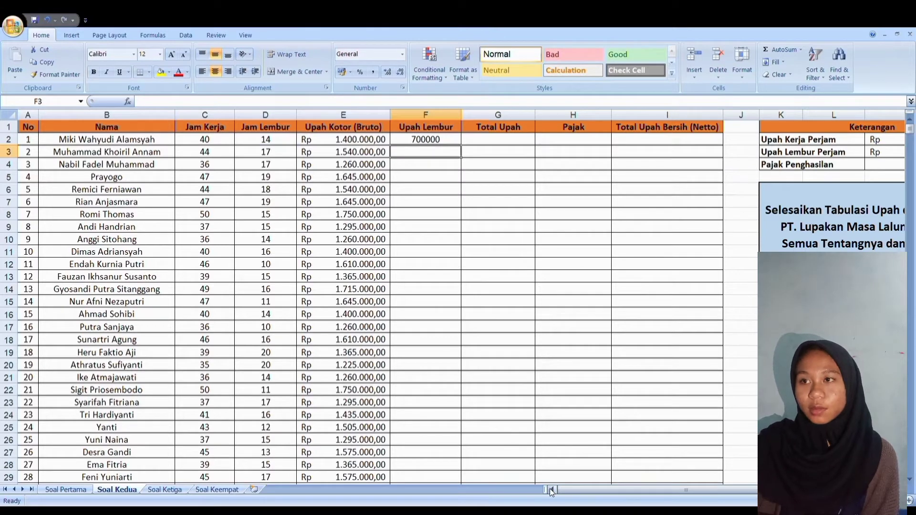
pyautogui.click(443, 143)
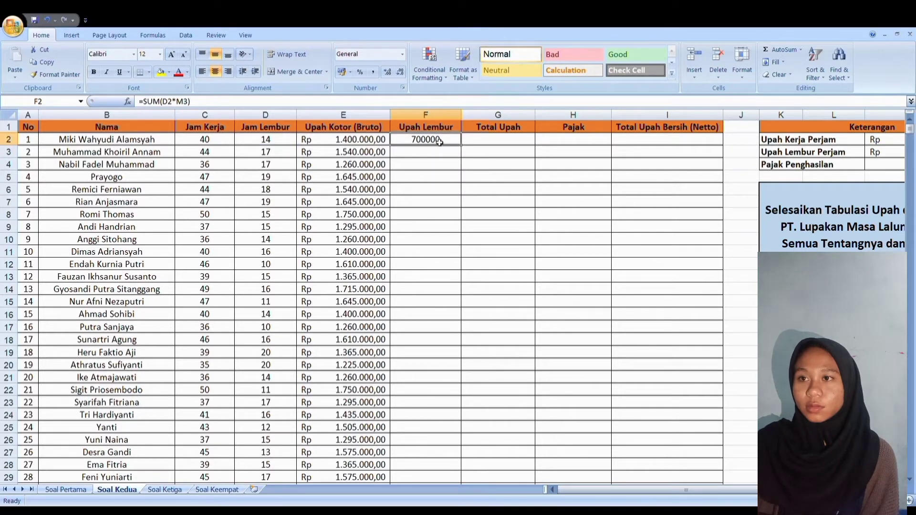
pyautogui.click(343, 73)
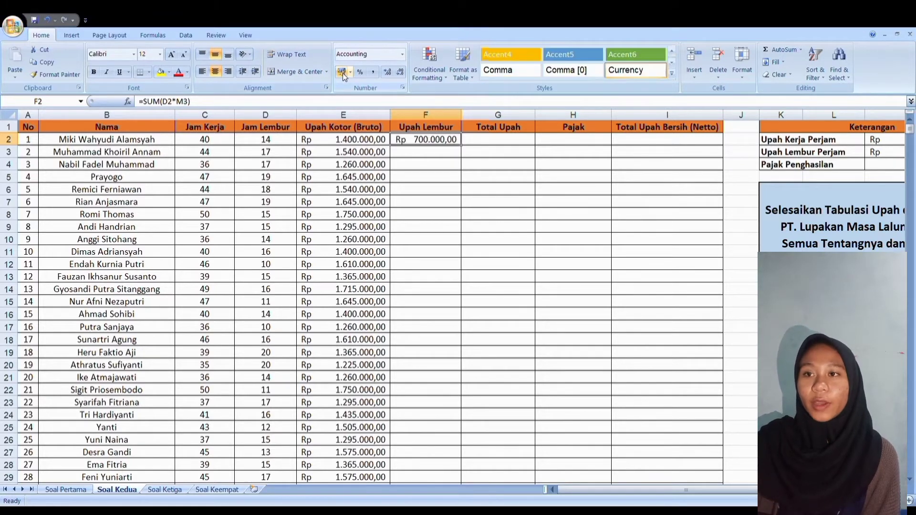
# Calculate the Upah Lembur in F3 with the formula =SUM(D3*M3)
pyautogui.click(431, 156)
pyautogui.write('=SUM')
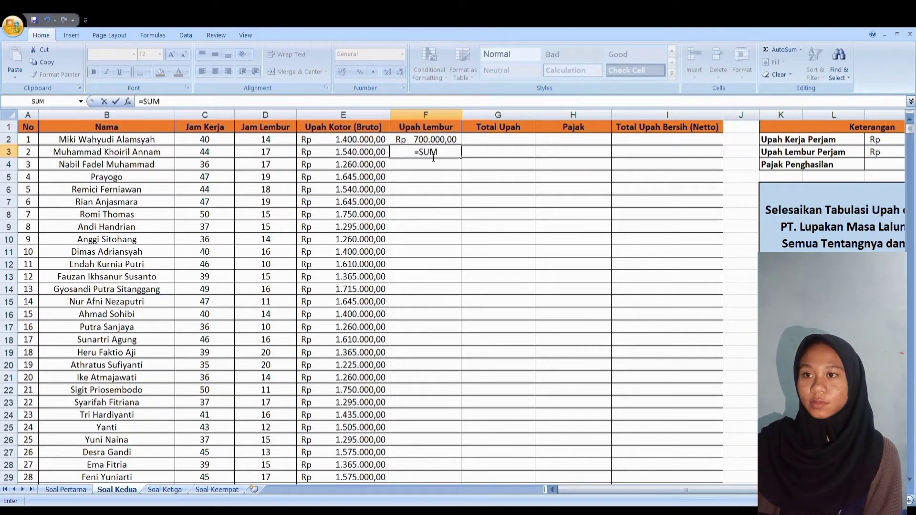
pyautogui.write('(')
pyautogui.click(265, 152)
pyautogui.write('*')
pyautogui.click(882, 151)
pyautogui.write(')')
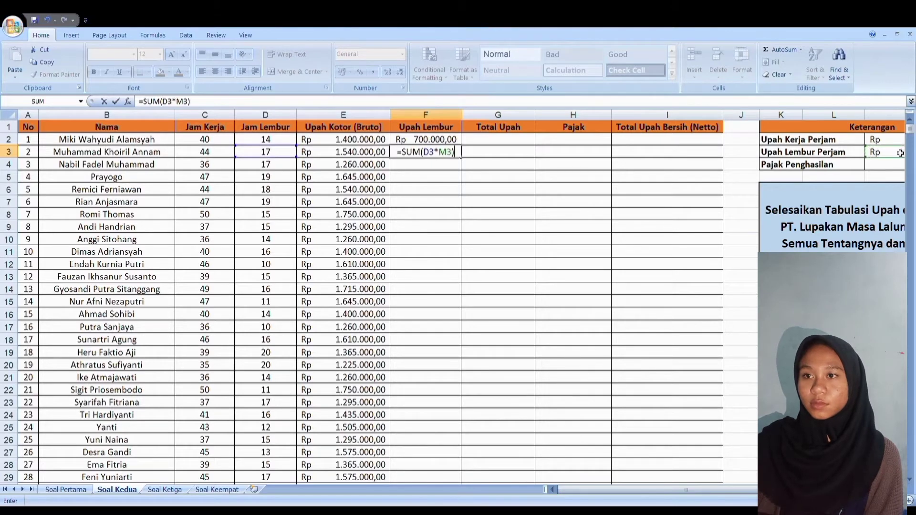
pyautogui.press('Return')
pyautogui.press('Up')
pyautogui.click(439, 125)
# Calculate the Upah Lembur in F4 and F5 with SUM formulas multiplying D4 and D5 by the overtime wage in M3
pyautogui.click(426, 164)
pyautogui.write('=SUM(')
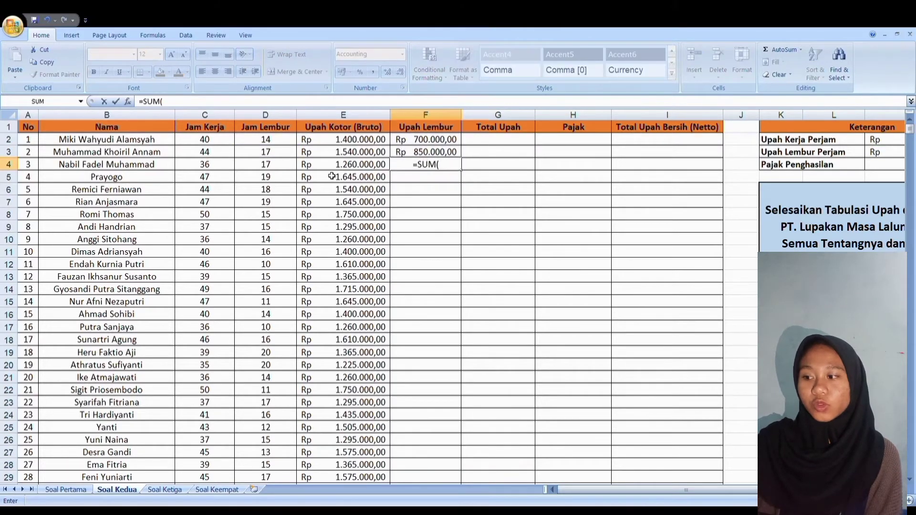
pyautogui.click(265, 164)
pyautogui.write('*M4)')
pyautogui.press('Return')
pyautogui.write('=SUM(')
pyautogui.click(266, 177)
pyautogui.write('*M5)')
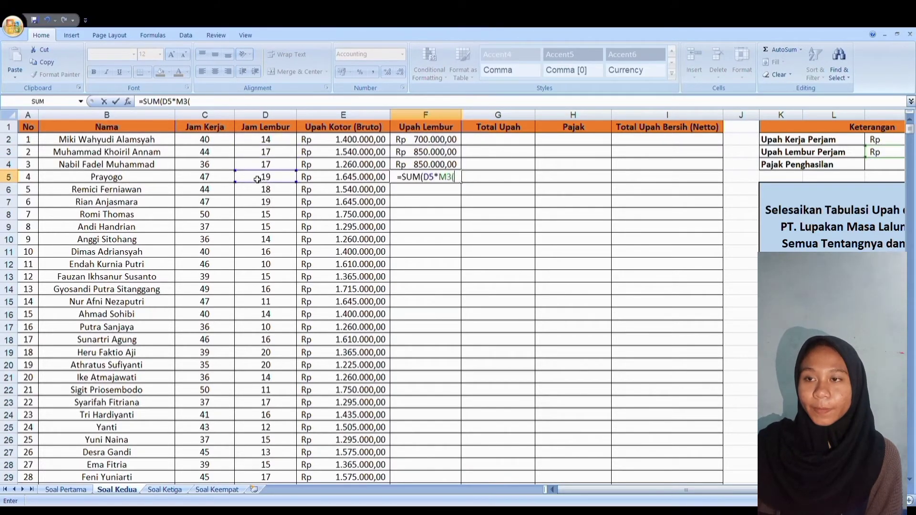
pyautogui.press('Return')
# Calculate the Upah Lembur in F6 and F7 with SUM formulas multiplying D6 and D7 by the overtime wage in M3
pyautogui.write('=SUM(')
pyautogui.click(263, 189)
pyautogui.write('*M6)')
pyautogui.press('Return')
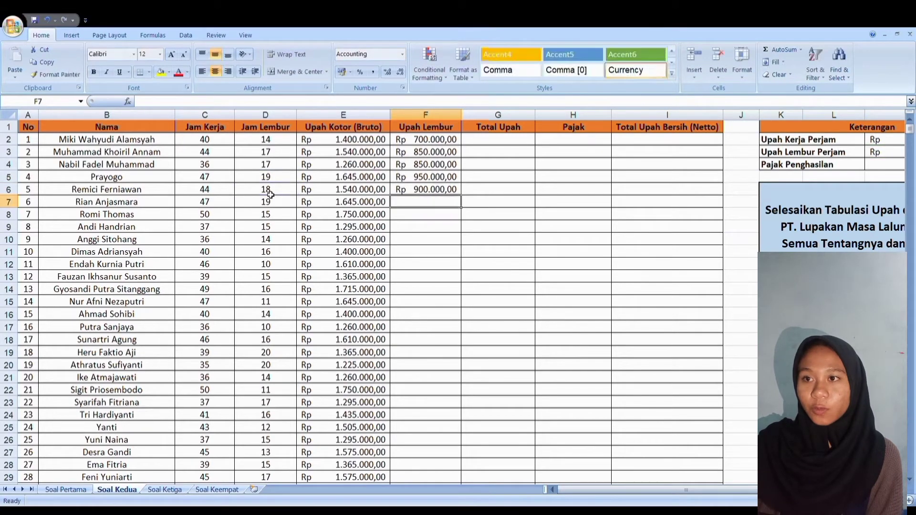
pyautogui.write('=SUM(')
pyautogui.write('7)')
pyautogui.press('Return')
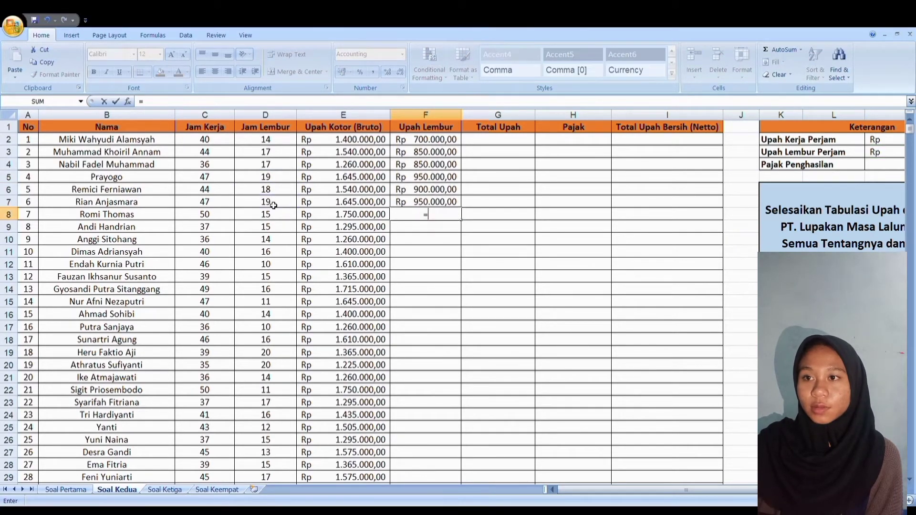
# Try to calculate the Upah Lembur in F8 with a SUM formula multiplying D8 by the hourly overtime wage
pyautogui.write('=SUM(')
pyautogui.click(272, 217)
pyautogui.write('*M8)')
pyautogui.press('Return')
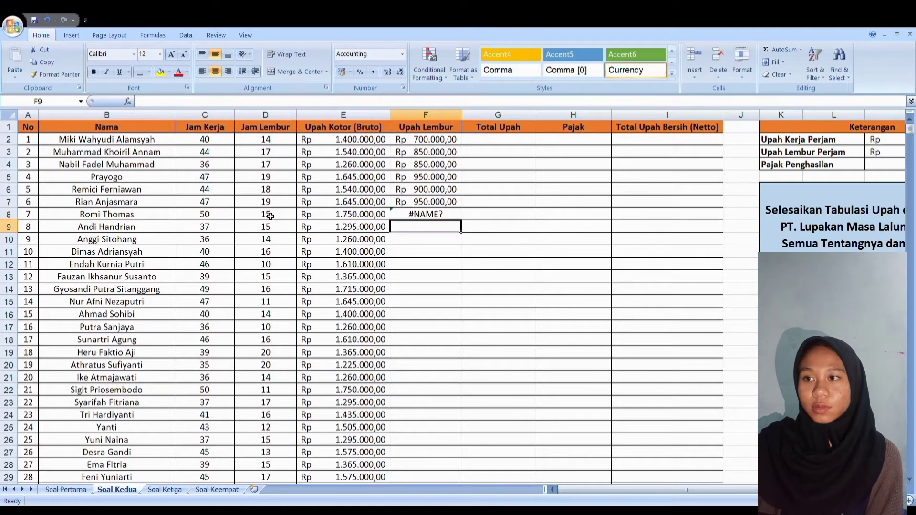
# Correct the Upah Lembur formula in F8 to =SUM(D8*M3)
pyautogui.doubleClick(422, 217)
pyautogui.write('3')
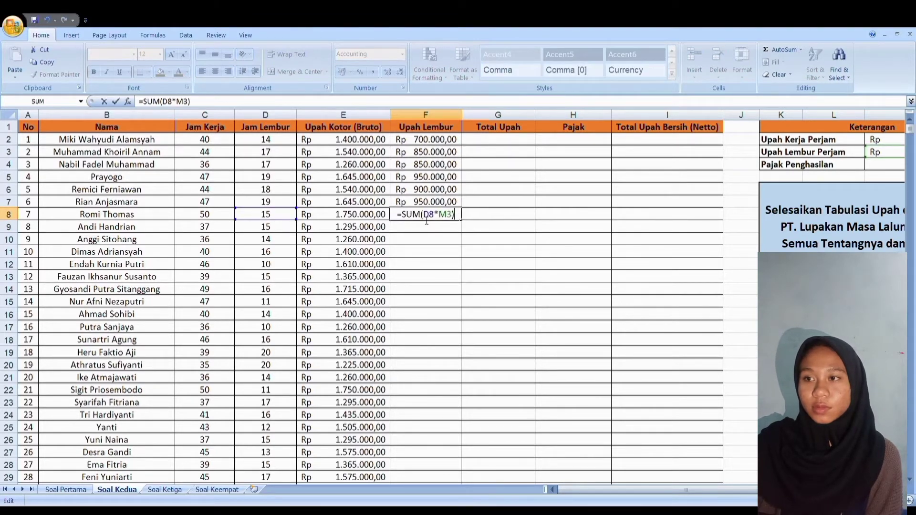
# Calculate Upah Lembur in F8 to F10 with =SUM(D8*M3), =SUM(D9*M3) and =SUM(D10*M3)
pyautogui.press('Return')
pyautogui.write('=SUM(')
pyautogui.click(286, 228)
pyautogui.write('*L$3)')
pyautogui.press('Return')
pyautogui.write('=SUM(')
pyautogui.click(276, 241)
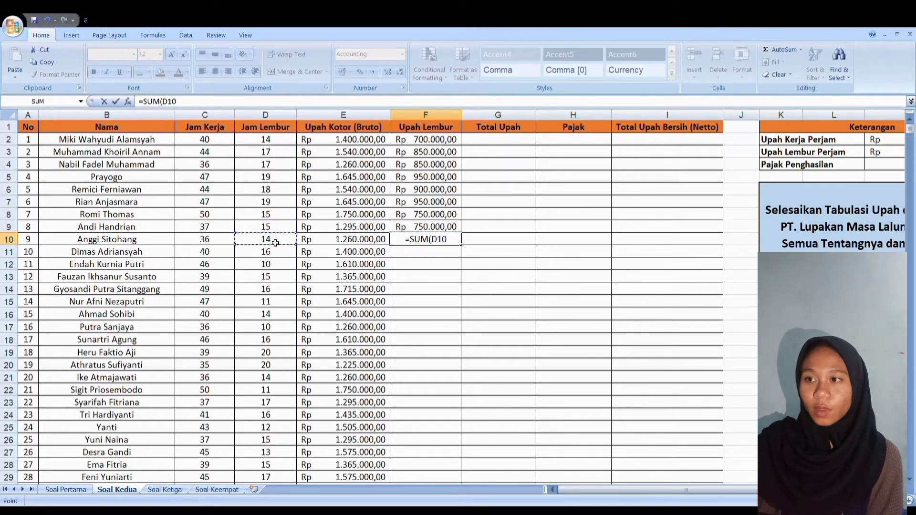
pyautogui.write('*L$3)')
pyautogui.press('Return')
# Calculate Upah Lembur in F11 and F12 with =SUM(D11*M3) and =SUM(D12*M3)
pyautogui.write('=SUM(')
pyautogui.click(268, 253)
pyautogui.write('*L$3)')
pyautogui.press('Return')
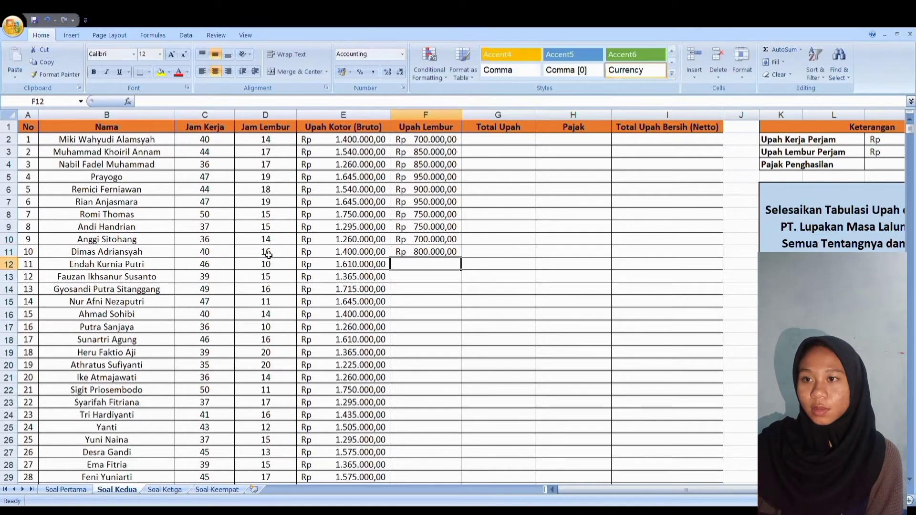
pyautogui.write('=SUM(')
pyautogui.click(273, 265)
pyautogui.write('*L$3)')
pyautogui.press('Return')
# Calculate Upah Lembur in F13 and F14 with =SUM(D13*M3) and =SUM(D14*M3)
pyautogui.write('=SUM(')
pyautogui.click(274, 278)
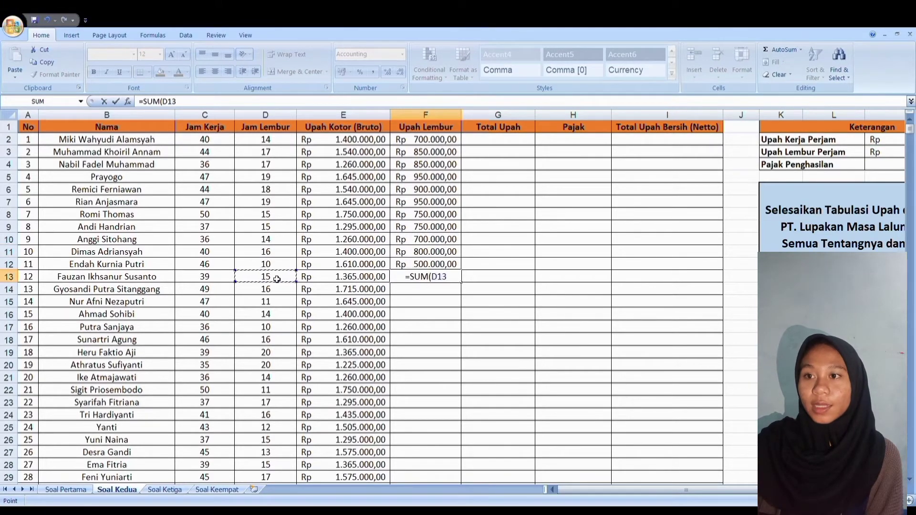
pyautogui.write('*L$3)')
pyautogui.press('Return')
pyautogui.write('=SUM(')
pyautogui.click(274, 289)
pyautogui.write('*L$3)')
pyautogui.press('Return')
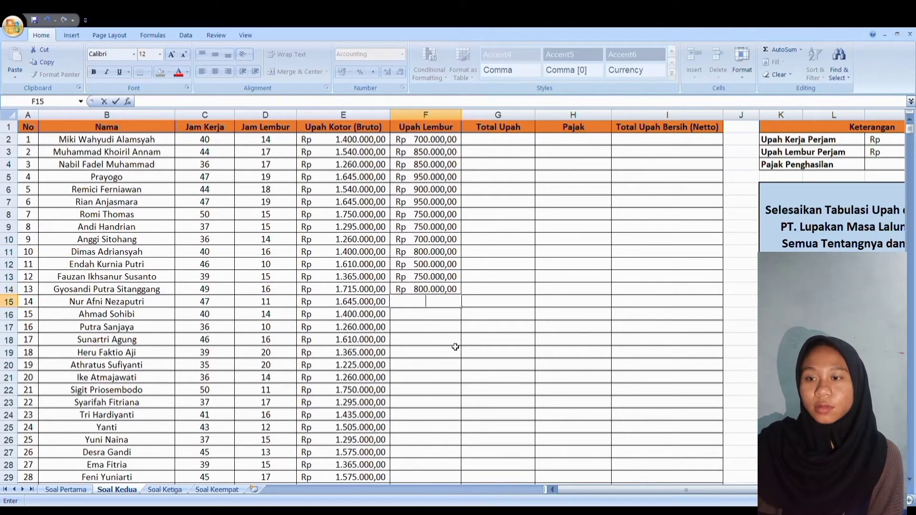
# Calculate Upah Lembur in F15 and F16 with =SUM(D15*M3) and =SUM(D16*M3)
pyautogui.write('=SUM(')
pyautogui.click(266, 305)
pyautogui.write('*L$3)')
pyautogui.press('Return')
pyautogui.write('=SUM')
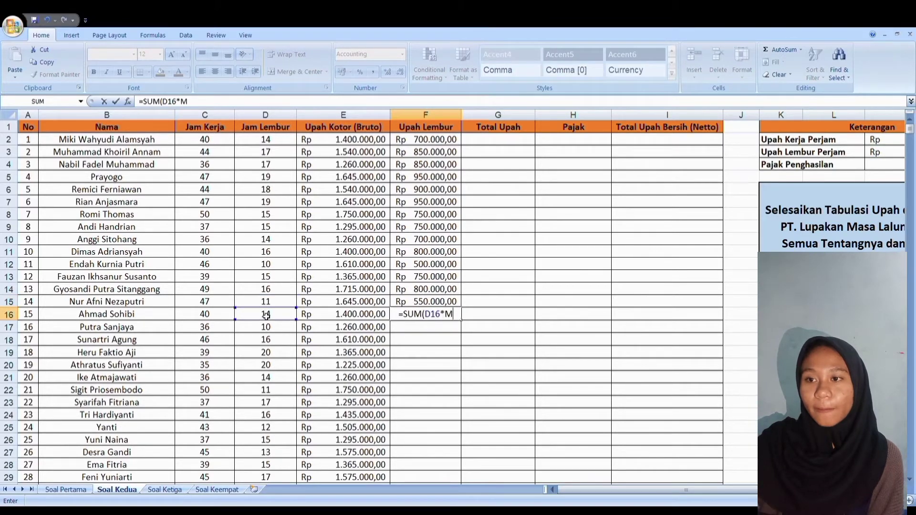
pyautogui.write('L$3)')
pyautogui.press('Return')
# Calculate Upah Lembur in F17 and F18 with =SUM(D17*M3) and =SUM(D18*M3)
pyautogui.write('=SUM(')
pyautogui.click(266, 326)
pyautogui.write('*L$3)')
pyautogui.press('Return')
pyautogui.write('=SUM(')
pyautogui.click(262, 339)
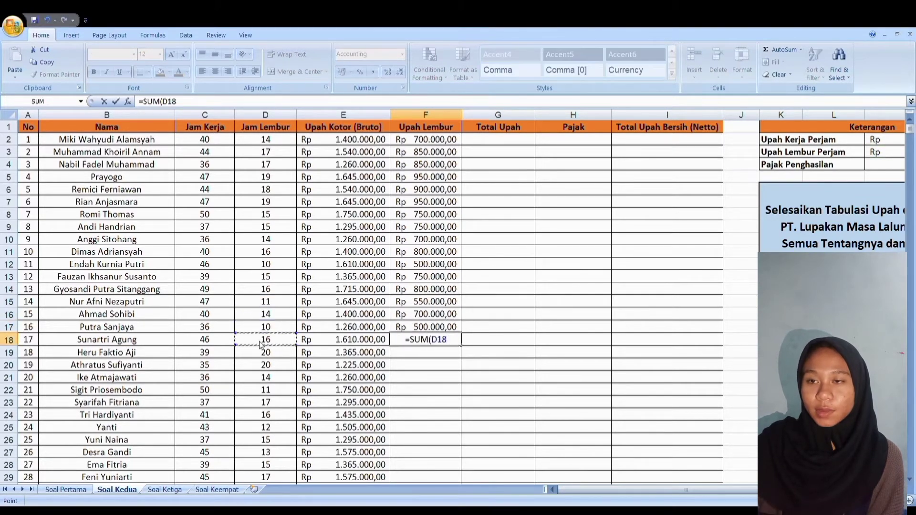
pyautogui.write('*L$3)')
pyautogui.press('Return')
# Calculate Upah Lembur in F19 and F20 with =SUM(D19*M3) and =SUM(D20*M3)
pyautogui.write('=SUM(')
pyautogui.click(266, 352)
pyautogui.write('*L$3)')
pyautogui.press('Return')
pyautogui.write('=SUM(')
pyautogui.click(281, 366)
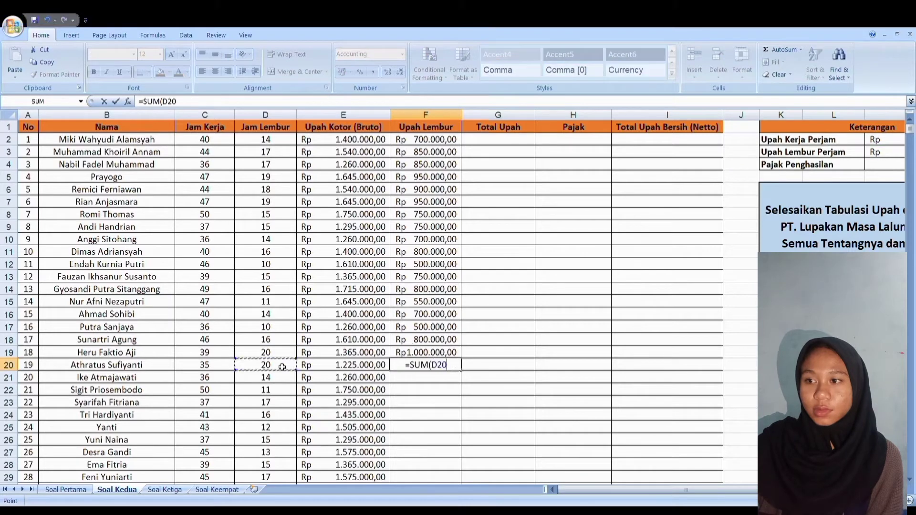
pyautogui.write('*L$3)')
pyautogui.press('Return')
# Calculate Upah Lembur in F21 and F22 with =SUM(D21*M3) and =SUM(D22*M3)
pyautogui.write('=SUM(')
pyautogui.write('*M')
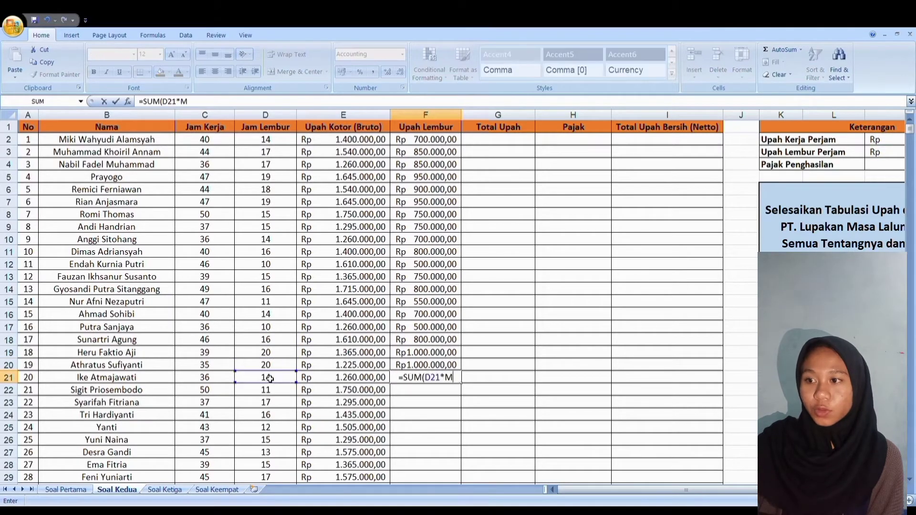
pyautogui.press('BackSpace')
pyautogui.write('L$3)')
pyautogui.press('Return')
pyautogui.write('=SUM(')
pyautogui.click(275, 395)
pyautogui.write('*L$3)')
pyautogui.press('Return')
# Calculate Upah Lembur in F23 and F24 with =SUM(D23*M3) and =SUM(D24*M3)
pyautogui.write('=SUM(')
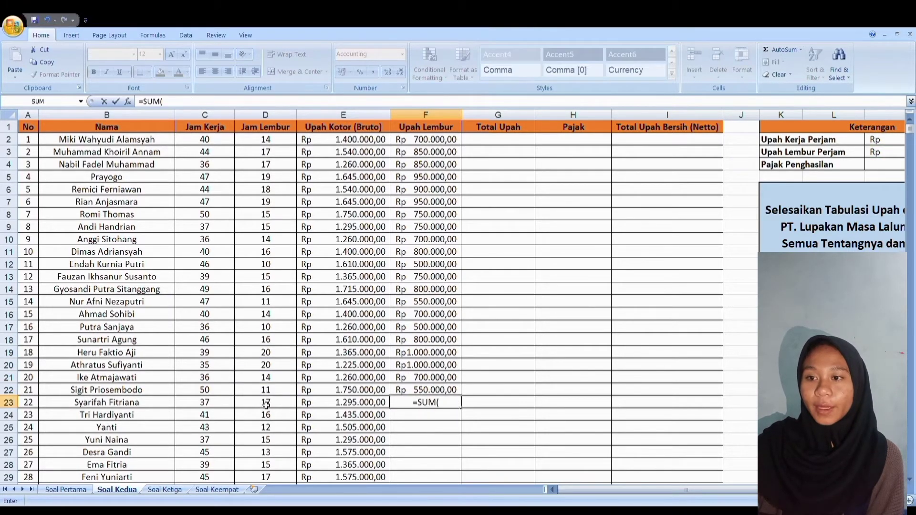
pyautogui.click(267, 403)
pyautogui.write('*L$3)')
pyautogui.press('Return')
pyautogui.write('=SUM(')
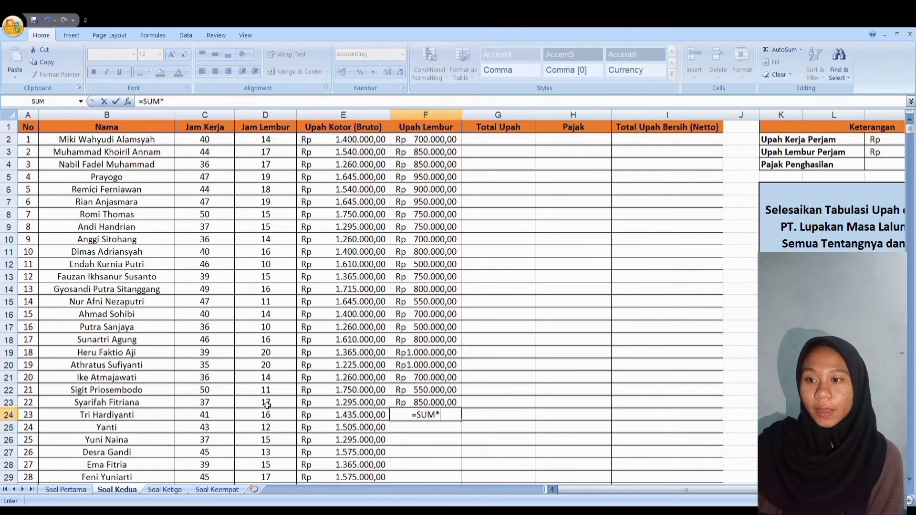
pyautogui.click(263, 415)
pyautogui.write('*L$3)')
pyautogui.press('Return')
# Calculate Upah Lembur in F25 and F26 with =SUM(D25*M3) and =SUM(D26*M3)
pyautogui.write('=SUM(')
pyautogui.click(263, 426)
pyautogui.write('*L$3)')
pyautogui.press('Return')
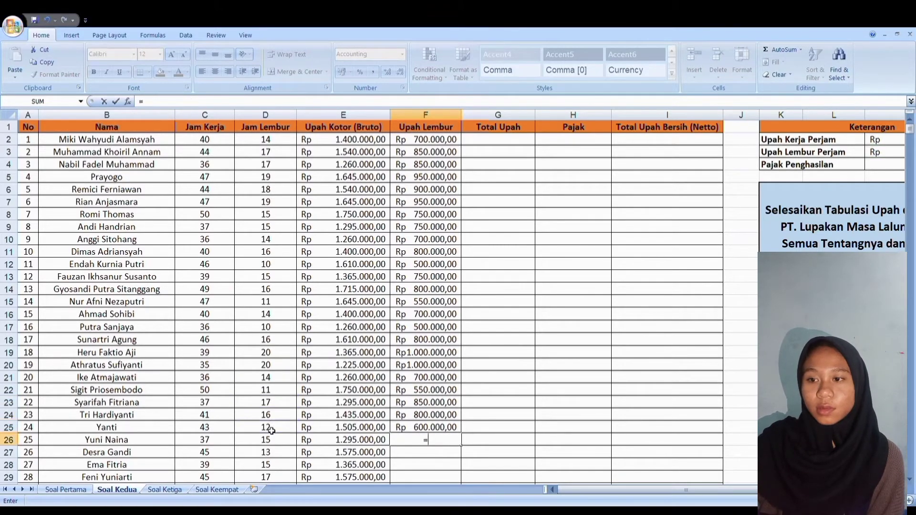
pyautogui.write('=SUM(')
pyautogui.click(267, 439)
pyautogui.write('*L$3)')
pyautogui.press('Return')
# Calculate Upah Lembur in F27 and F28 with =SUM(D27*M3) and =SUM(D28*M3)
pyautogui.scroll(-5, 268, 439)
pyautogui.write('=SUM(')
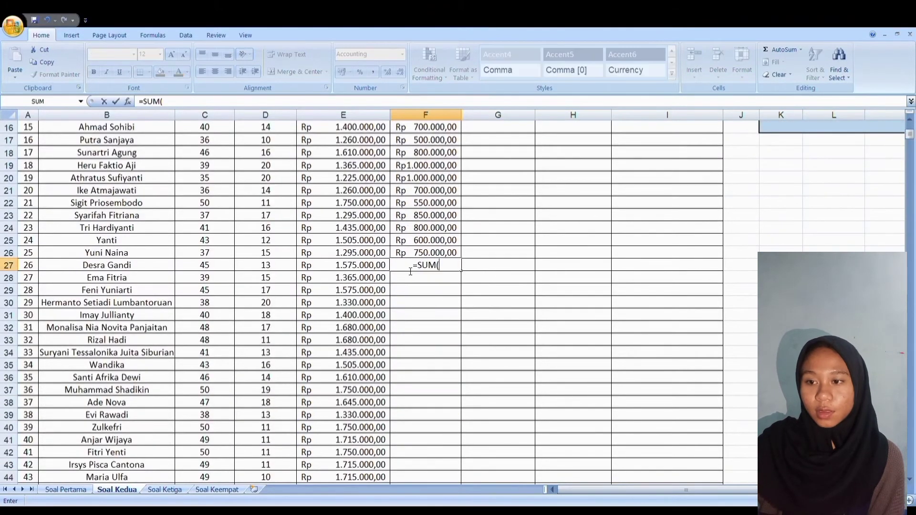
pyautogui.write('L$3)')
pyautogui.press('Return')
pyautogui.write('=SUM(')
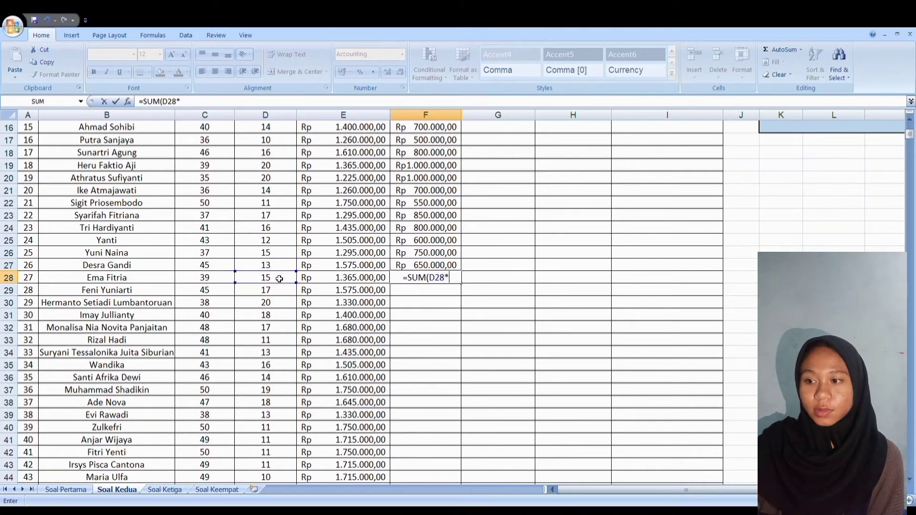
pyautogui.write('L$3)')
pyautogui.press('Return')
# Calculate Upah Lembur in F29 and F30 with =SUM(D29*M3) and =SUM(D30*M3)
pyautogui.write('=S')
pyautogui.click(277, 290)
pyautogui.write('*$L$3)')
pyautogui.press('Return')
pyautogui.write('=SUM(')
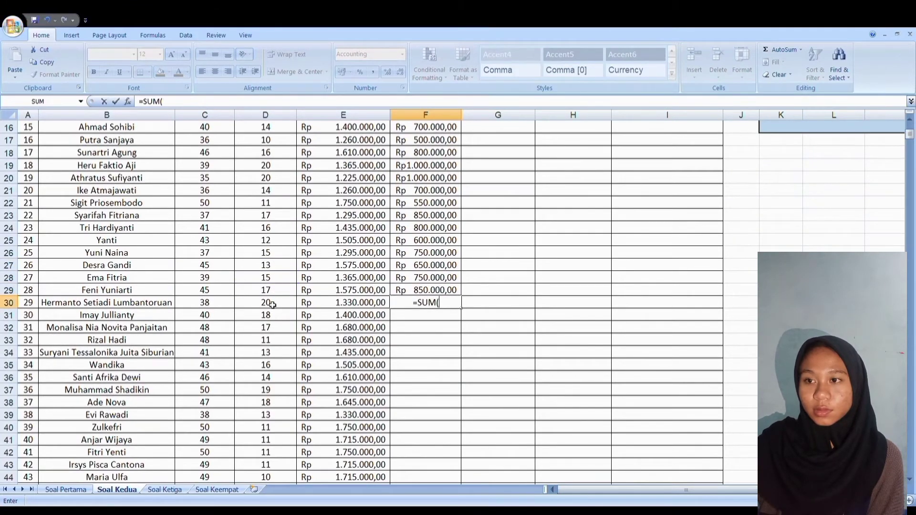
pyautogui.click(266, 302)
pyautogui.write('*$L$3)')
pyautogui.press('Return')
# Calculate Upah Lembur in F31 and F32 with =SUM(D31*M3) and =SUM(D32*M3)
pyautogui.write('=SUM(')
pyautogui.click(275, 316)
pyautogui.write('*$L$3)')
pyautogui.press('Return')
pyautogui.write('=SUM(')
pyautogui.click(275, 327)
pyautogui.write('*$L$3)')
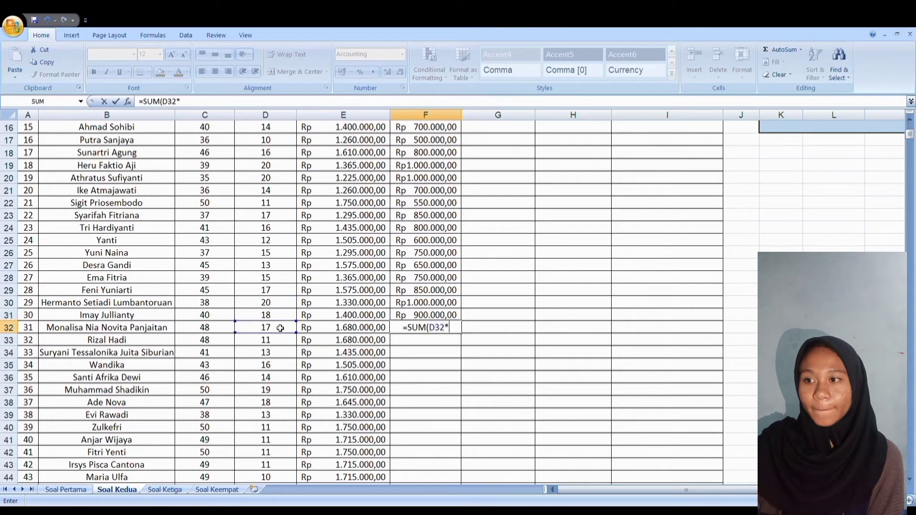
pyautogui.press('Return')
# Calculate Upah Lembur in F33 and F34 with =SUM(D33*M3) and =SUM(D34*M3)
pyautogui.write('=SUM(')
pyautogui.click(288, 342)
pyautogui.write('*$L$3)')
pyautogui.press('Return')
pyautogui.write('=SUM(')
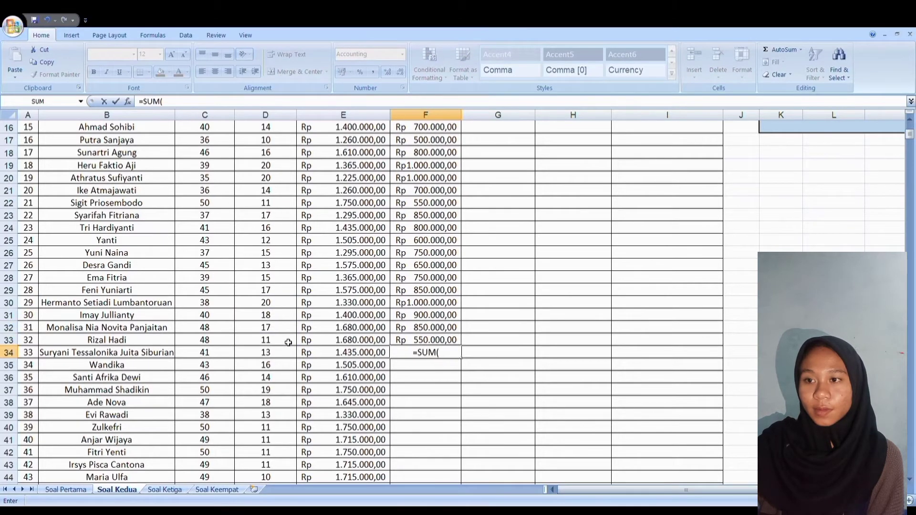
pyautogui.click(276, 353)
pyautogui.write('*$L$3)')
pyautogui.press('Return')
# Calculate Upah Lembur in F35 and F36 with =SUM(D35*M3) and =SUM(D36*M3)
pyautogui.write('=SUM(')
pyautogui.click(273, 364)
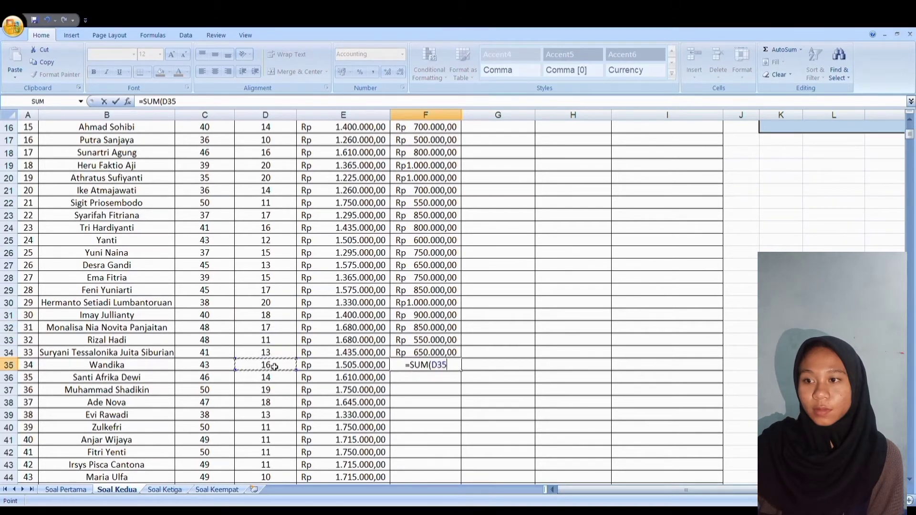
pyautogui.write('*$L$3)')
pyautogui.press('Return')
pyautogui.write('=SUM(')
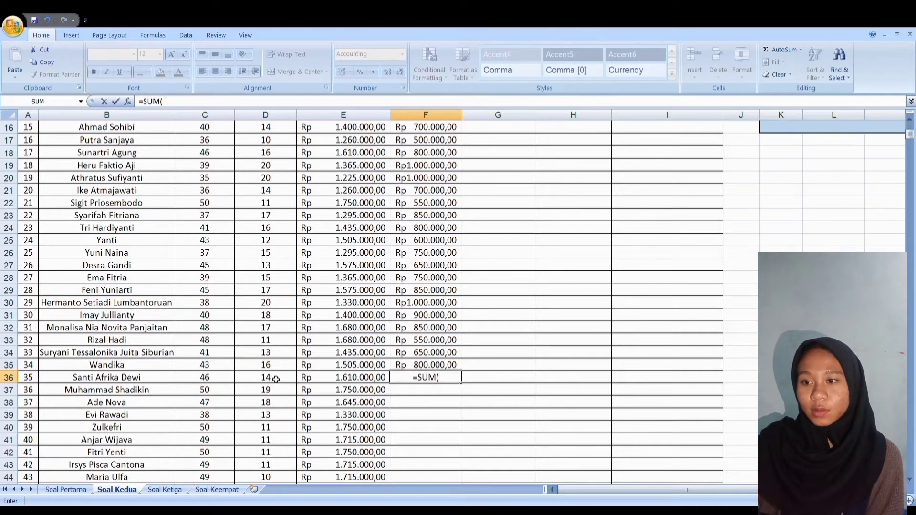
pyautogui.click(276, 377)
pyautogui.write('*$L$3)')
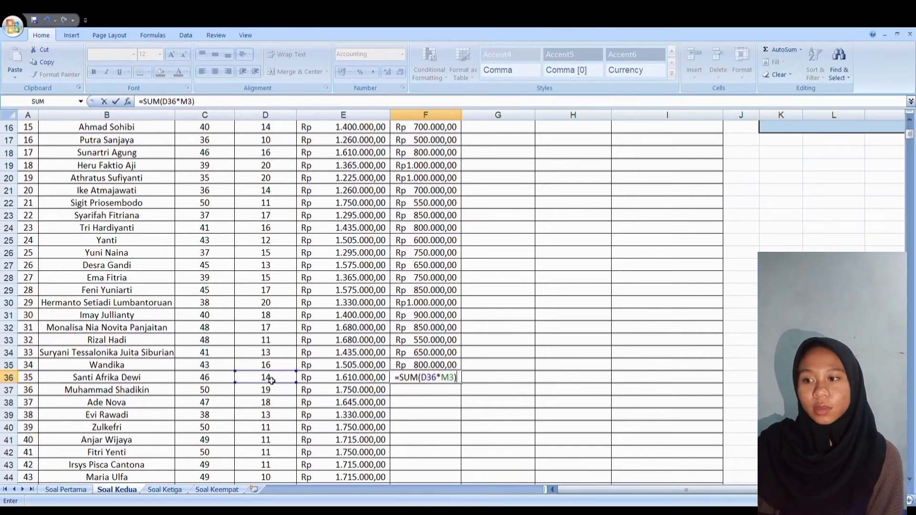
pyautogui.press('Return')
# Calculate Upah Lembur in F37 and F38 with =SUM(D37*M3) and =SUM(D38*M3)
pyautogui.write('=SUM(')
pyautogui.click(278, 390)
pyautogui.write('*M3')
pyautogui.press('BackSpace')
pyautogui.press('BackSpace')
pyautogui.write('$L$3)')
pyautogui.press('Return')
pyautogui.write('=SUM(')
pyautogui.click(251, 405)
pyautogui.write('*$L$3)')
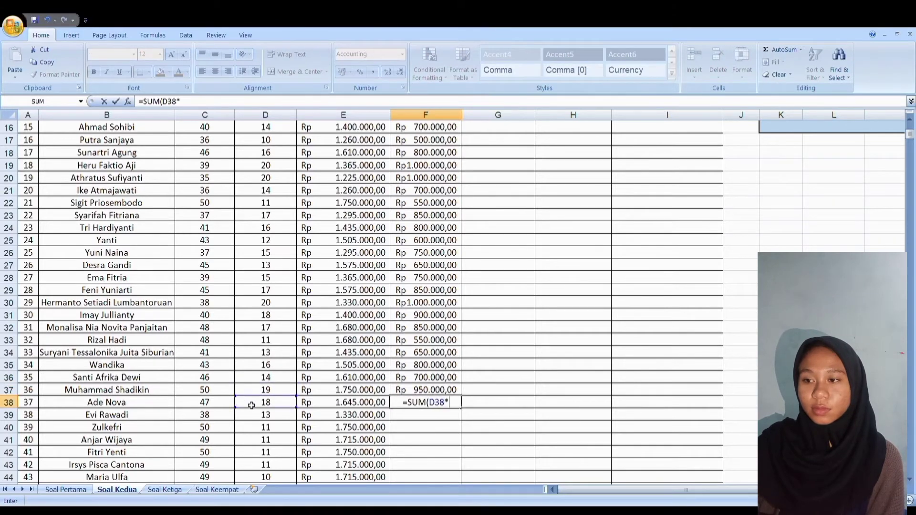
pyautogui.press('Return')
# Calculate Upah Lembur in F39 and F40 with =SUM(D39*M3) and =SUM(D40*M3)
pyautogui.write('=SUM')
pyautogui.write('$L$3)')
pyautogui.press('Return')
pyautogui.write('=SUM(')
pyautogui.click(267, 428)
pyautogui.write('*$L$3)')
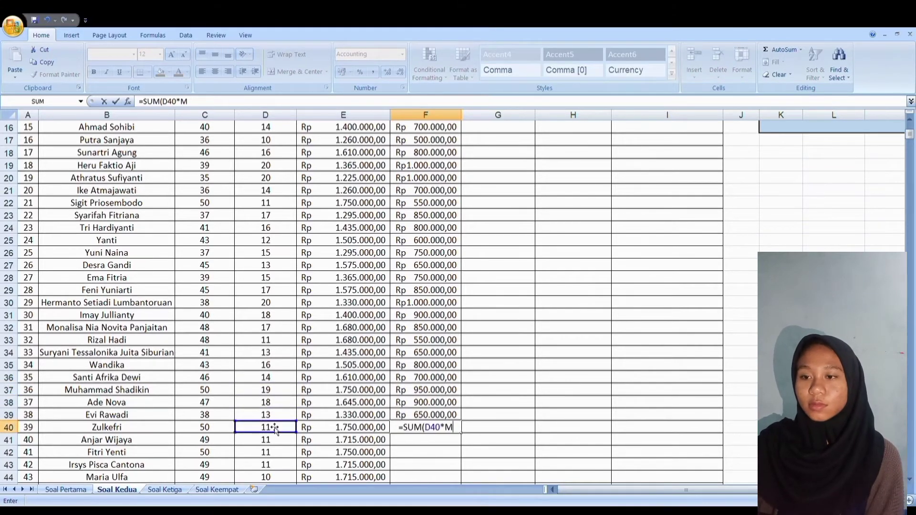
pyautogui.press('Return')
pyautogui.write('=SUM(')
pyautogui.click(276, 439)
pyautogui.write('*M')
pyautogui.doubleClick(428, 441)
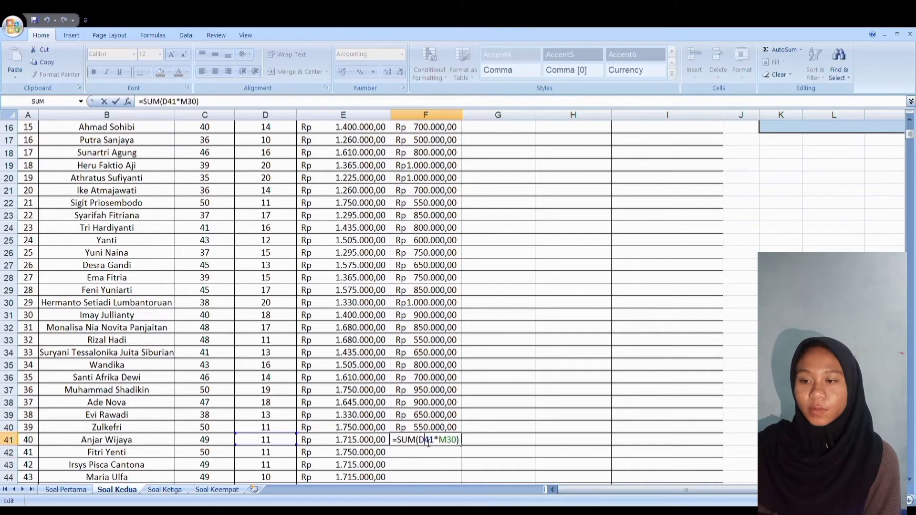
pyautogui.click(462, 442)
pyautogui.press('BackSpace')
pyautogui.press('BackSpace')
pyautogui.press('BackSpace')
pyautogui.press('BackSpace')
pyautogui.press('BackSpace')
pyautogui.press('BackSpace')
pyautogui.press('BackSpace')
pyautogui.press('BackSpace')
pyautogui.press('BackSpace')
pyautogui.press('BackSpace')
pyautogui.press('BackSpace')
pyautogui.press('BackSpace')
pyautogui.press('BackSpace')
# Calculate Upah Lembur in F41 and F42 with =SUM(D41*M3) and =SUM(D42*M3)
pyautogui.write('=SUM(')
pyautogui.click(279, 441)
pyautogui.write('*M30)')
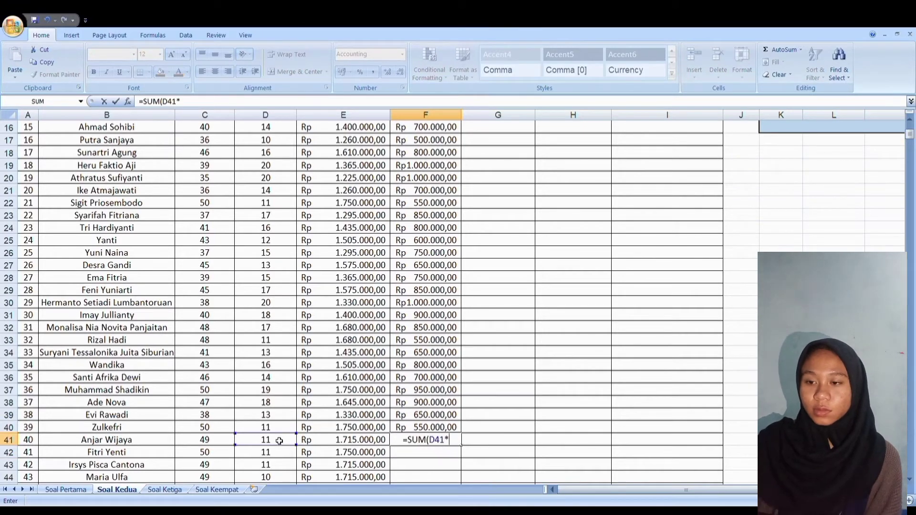
pyautogui.press('Return')
pyautogui.write('=SUM(')
pyautogui.click(240, 452)
pyautogui.write('*M30)')
pyautogui.press('Return')
pyautogui.scroll(-4, 281, 381)
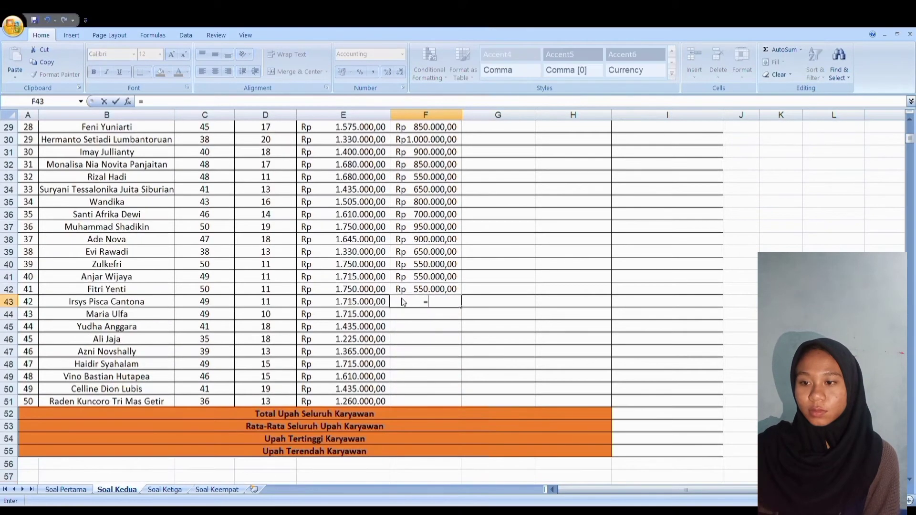
# Calculate Upah Lembur in F43 and F44 with =SUM(D43*M3) and =SUM(D44*M3)
pyautogui.write('=SUM(')
pyautogui.click(288, 304)
pyautogui.write('*M30)')
pyautogui.press('Return')
pyautogui.write('=SUM(')
pyautogui.click(281, 315)
pyautogui.write('*M30)')
pyautogui.press('Return')
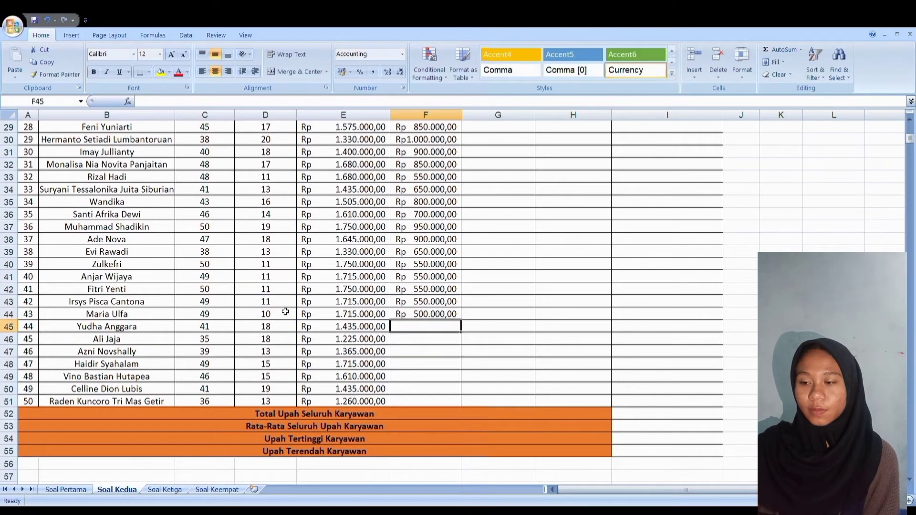
# Calculate Upah Lembur in F45 and F46 with =SUM(D45*M3) and =SUM(D46*M3)
pyautogui.write('=SUM(')
pyautogui.click(274, 324)
pyautogui.write('*M30)')
pyautogui.press('Return')
pyautogui.write('=SUM(')
pyautogui.click(276, 343)
pyautogui.write('*M30)')
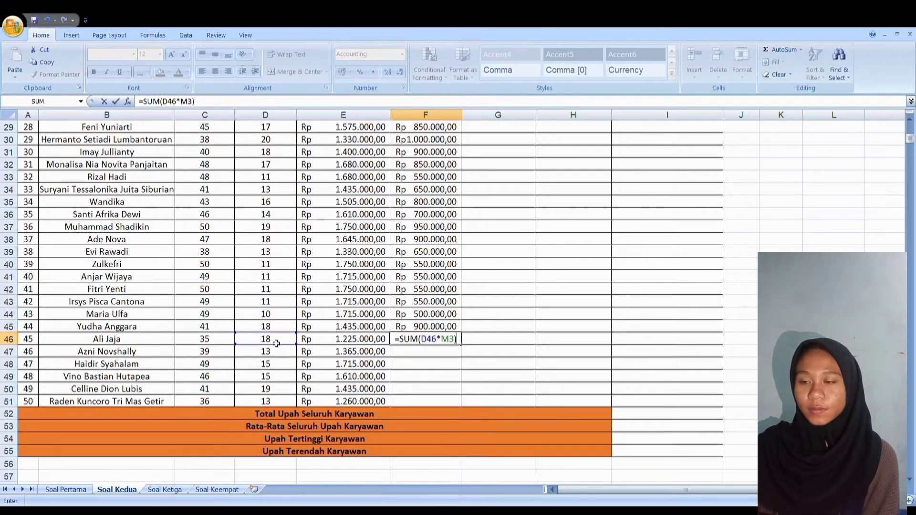
# Calculate Upah Lembur in F47 and F48 with =SUM(D47*M3) and =SUM(D48*M3)
pyautogui.write(' =SUM(')
pyautogui.click(276, 355)
pyautogui.write('*M30)')
pyautogui.press('Return')
pyautogui.write('=SUM(')
pyautogui.click(276, 365)
pyautogui.write('*M30)')
pyautogui.press('Return')
# Calculate Upah Lembur in F49 and F50 with =SUM(D49*M3) and =SUM(D50*M3)
pyautogui.write('=SUM(')
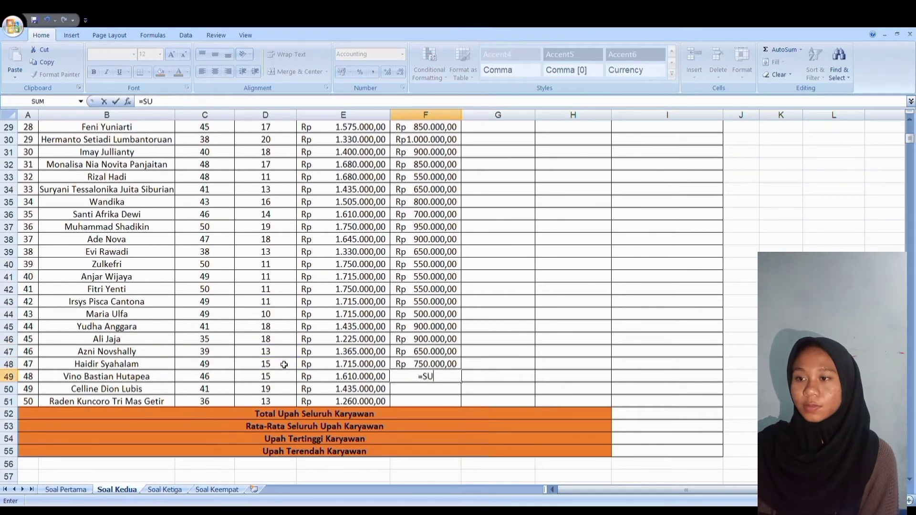
pyautogui.click(273, 378)
pyautogui.write('*M30)')
pyautogui.press('Return')
pyautogui.write('=SUM(')
pyautogui.click(275, 390)
pyautogui.write('*M30)')
pyautogui.press('Return')
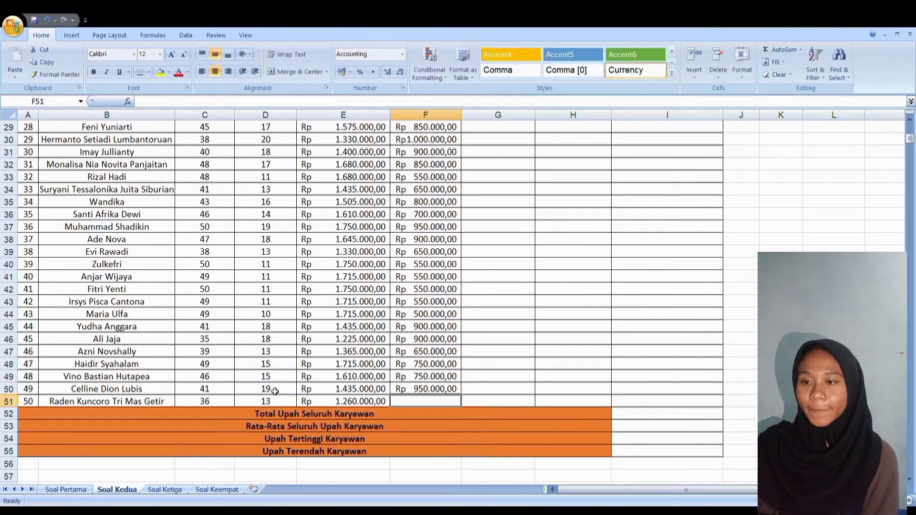
# Calculate Upah Lembur for the last employee in F51 with =SUM(D51*M3)
pyautogui.write('=SUM(')
pyautogui.click(271, 402)
pyautogui.write('*M30)')
pyautogui.press('Return')
# Calculate Total Upah for the first employee in G2 with =SUM(E2+F2)
pyautogui.scroll(10, 382, 286)
pyautogui.doubleClick(498, 139)
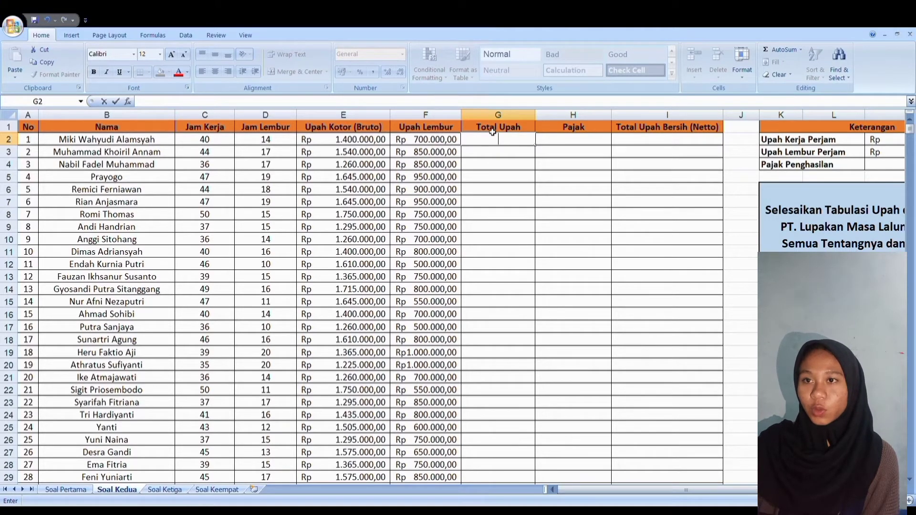
pyautogui.write('=SUM(')
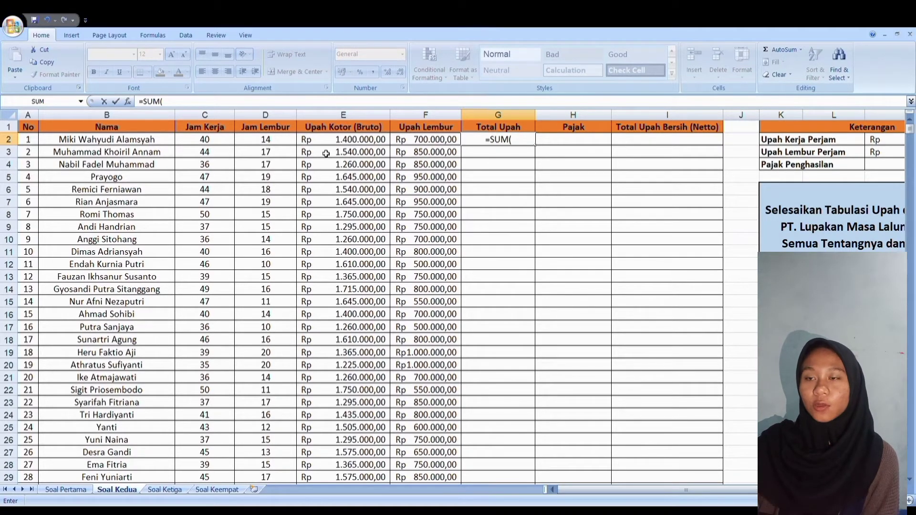
pyautogui.click(340, 143)
pyautogui.write('+')
pyautogui.click(426, 140)
pyautogui.write(')')
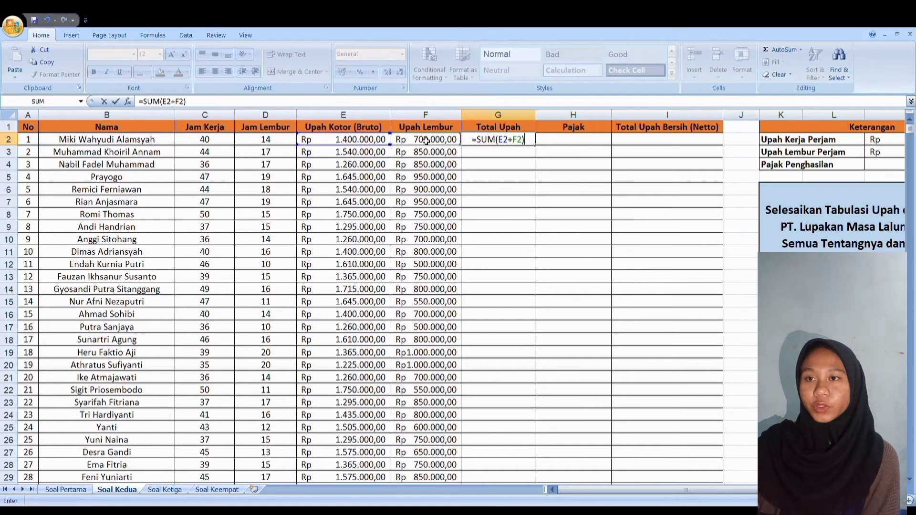
pyautogui.press('Return')
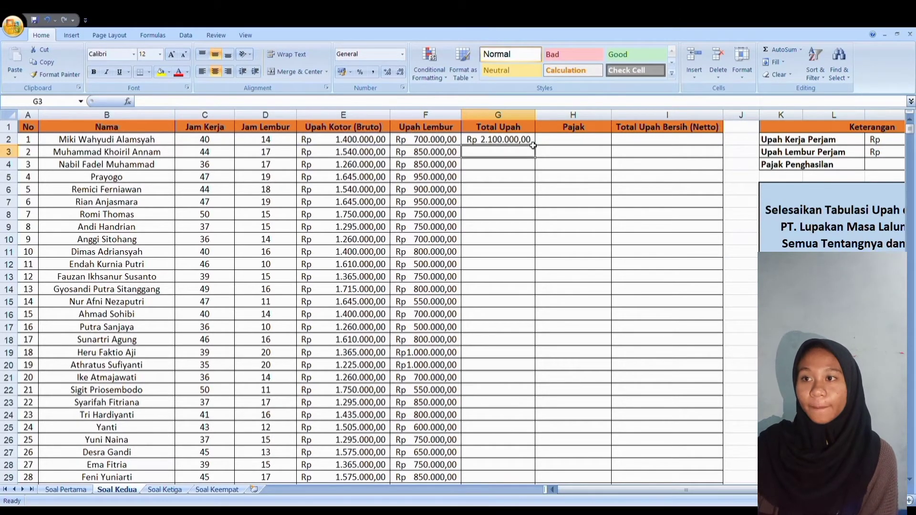
# Calculate Total Upah in G3 with =SUM(E3+F3) and fill the formula down to G51
pyautogui.write('=SUM(')
pyautogui.click(364, 154)
pyautogui.write('+')
pyautogui.click(419, 152)
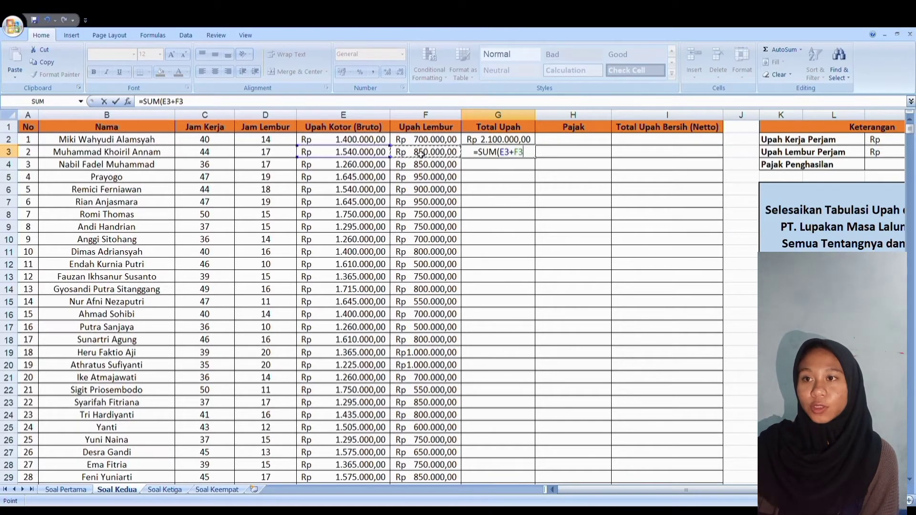
pyautogui.write(')')
pyautogui.press('Return')
pyautogui.click(532, 155)
pyautogui.moveTo(533, 156); pyautogui.dragTo(521, 418)
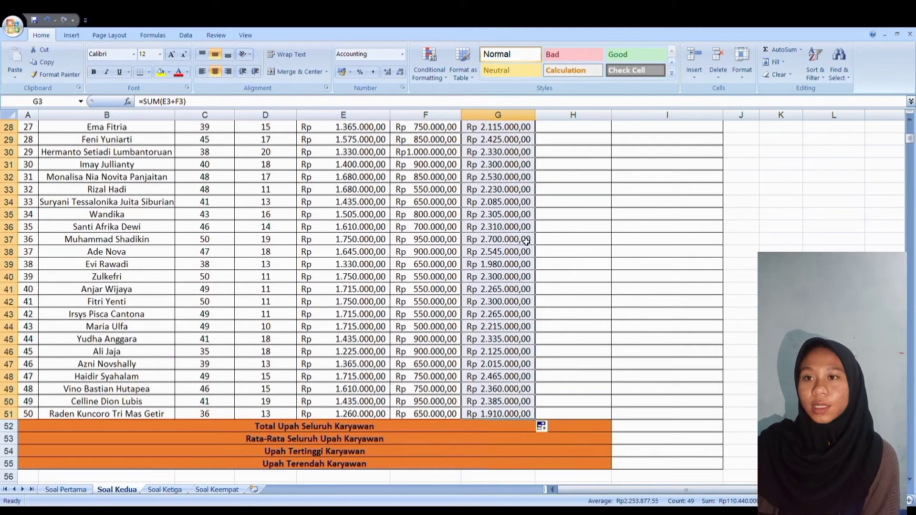
# Try to calculate Pajak for the first employee in H2 with =SUM(G2-M4)
pyautogui.hotkey('ctrl', 'Up')
pyautogui.click(572, 143)
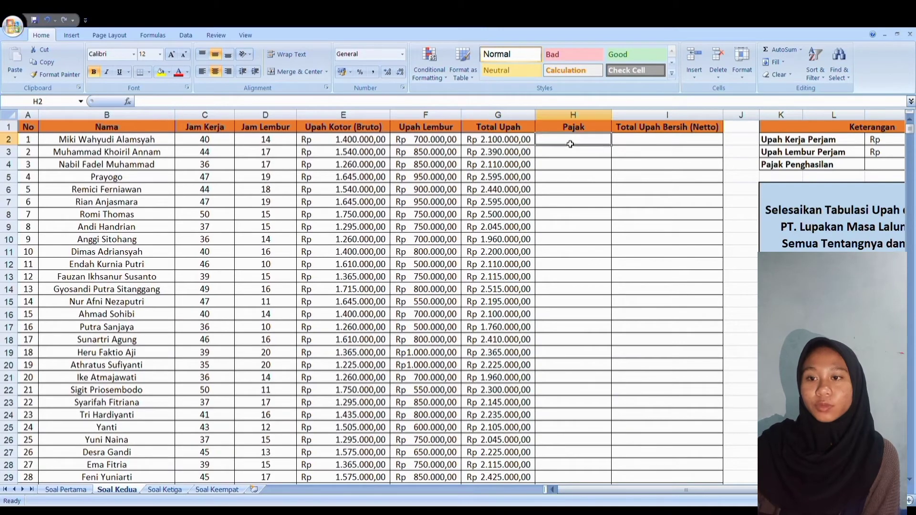
pyautogui.write('=SUM')
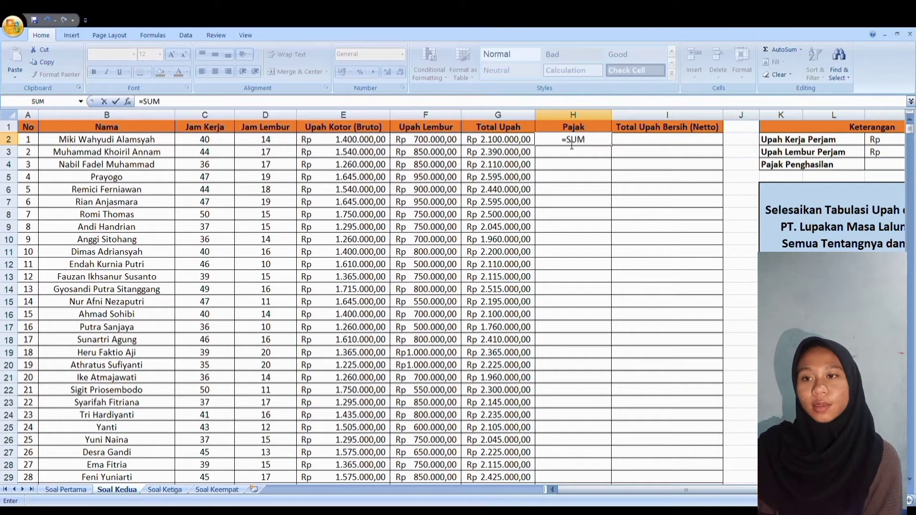
pyautogui.write('(')
pyautogui.click(521, 139)
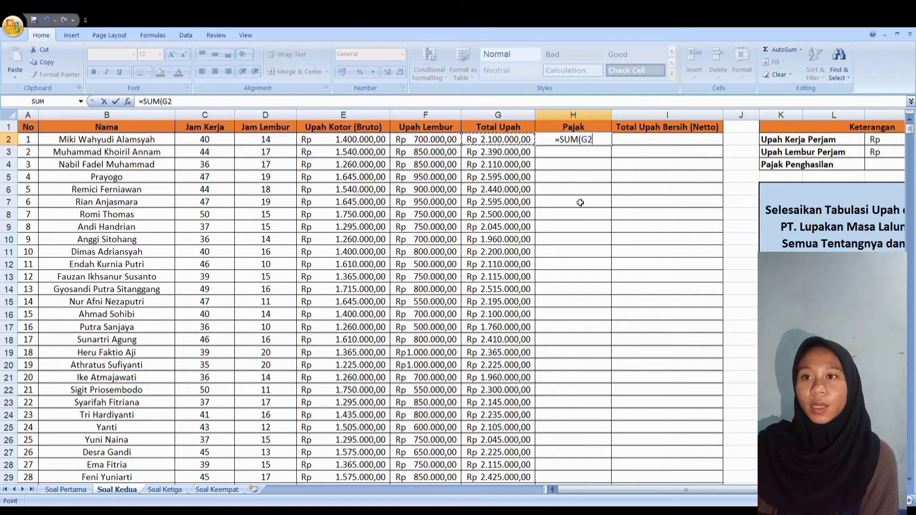
pyautogui.write('-')
pyautogui.click(887, 167)
pyautogui.write(')')
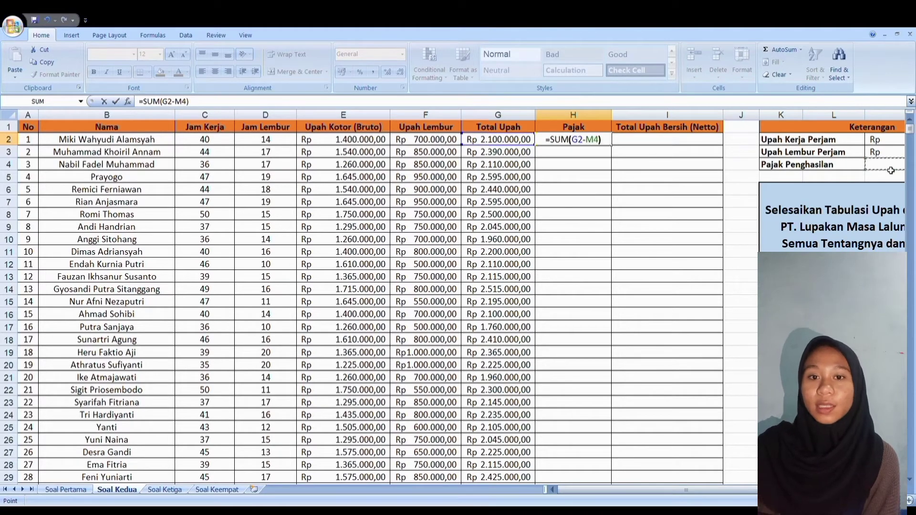
pyautogui.press('Return')
pyautogui.press('Up')
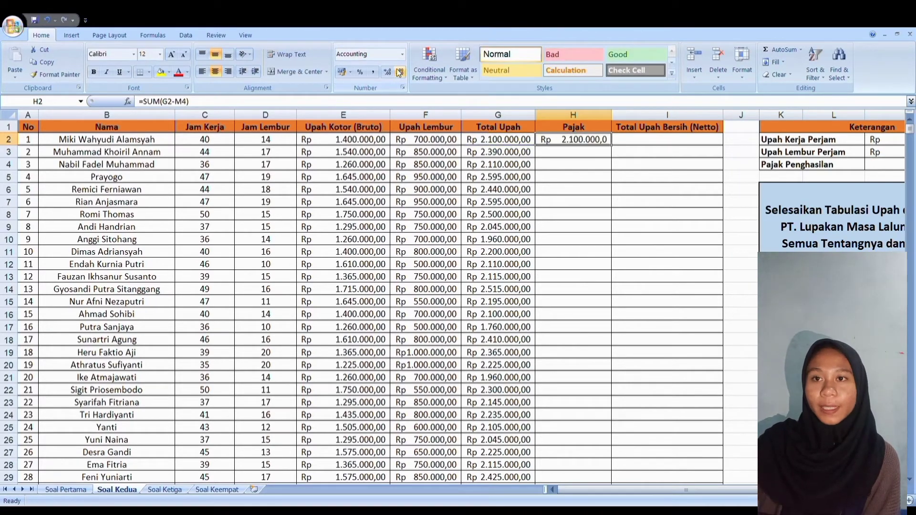
# Remove the decimal places from the rupiah amounts in columns E through I of the wage table
pyautogui.moveTo(358, 138); pyautogui.dragTo(668, 432)
pyautogui.click(400, 72)
pyautogui.click(400, 71)
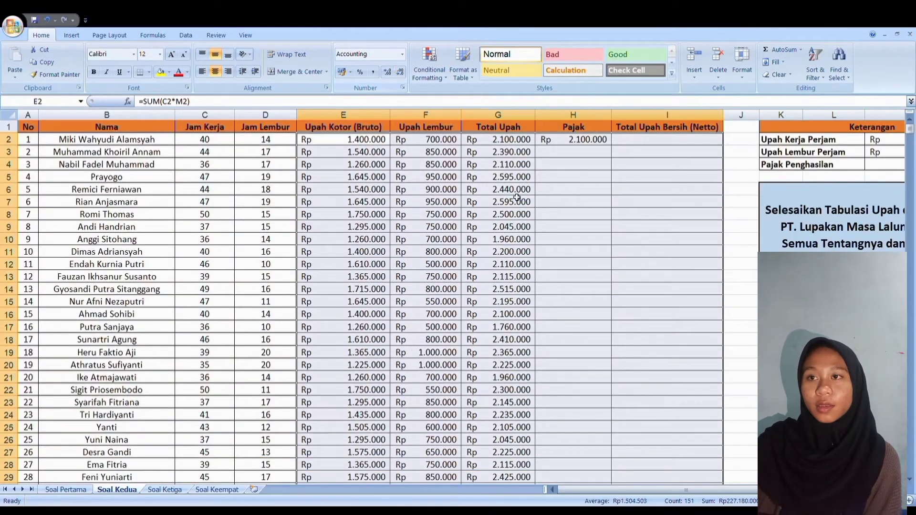
# Replace the Pajak formula in H2 with =SUM(G2*M4)
pyautogui.click(603, 140)
pyautogui.press('BackSpace')
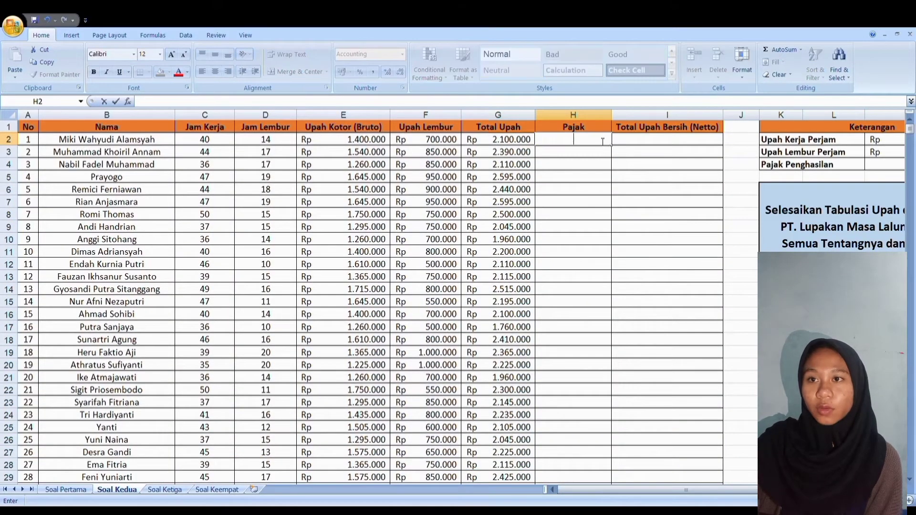
pyautogui.write('=SUM(')
pyautogui.click(499, 144)
pyautogui.write('*')
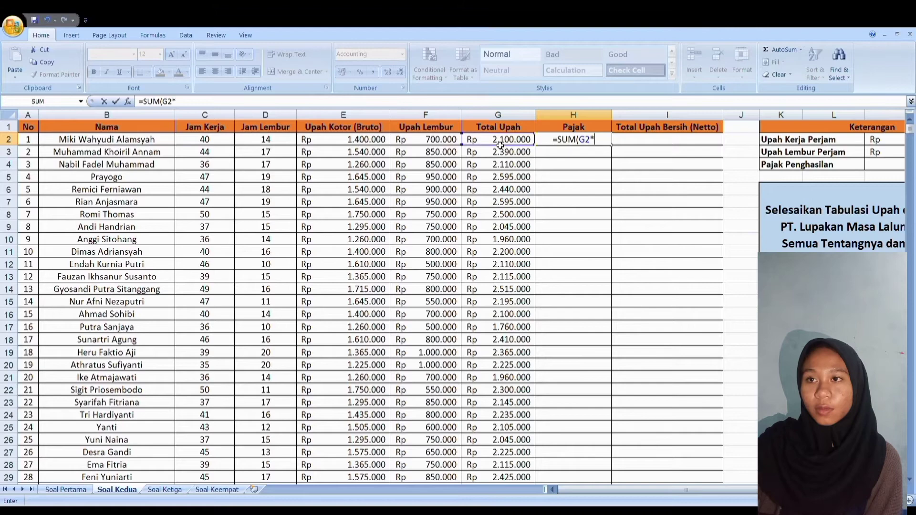
pyautogui.click(884, 169)
pyautogui.press('Return')
# Try to fill the Pajak formula from H2 down the column
pyautogui.click(596, 140)
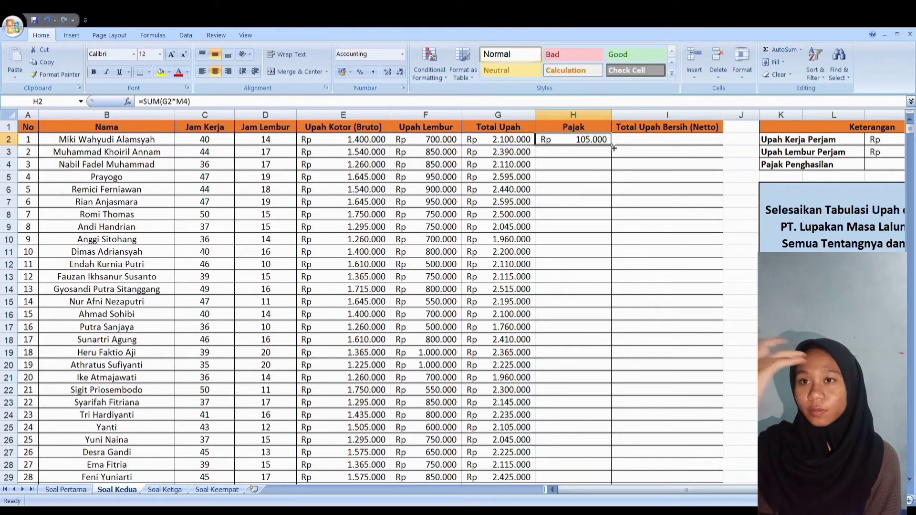
pyautogui.moveTo(614, 149); pyautogui.dragTo(587, 446)
pyautogui.hotkey('ctrl', 'z')
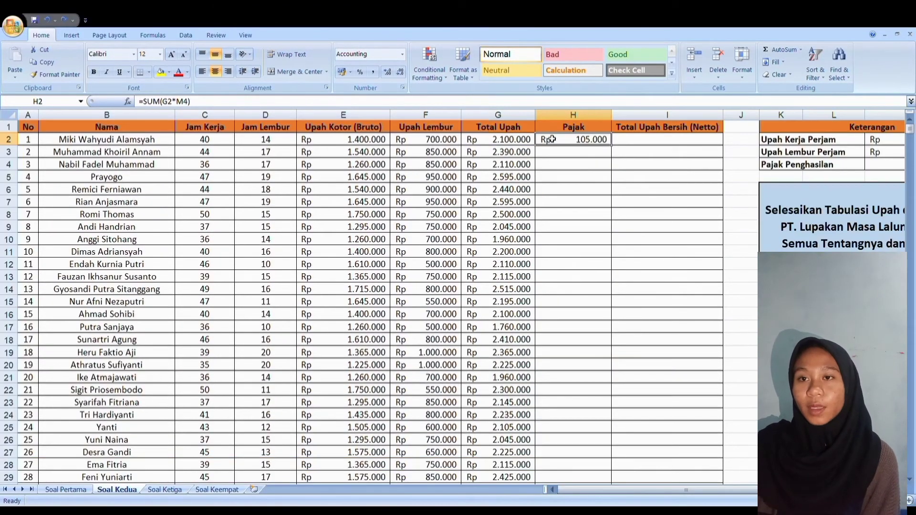
# Calculate Pajak in H3 with =SUM(G3*M4)
pyautogui.click(563, 153)
pyautogui.write('=SUM(')
pyautogui.click(516, 152)
pyautogui.write('*')
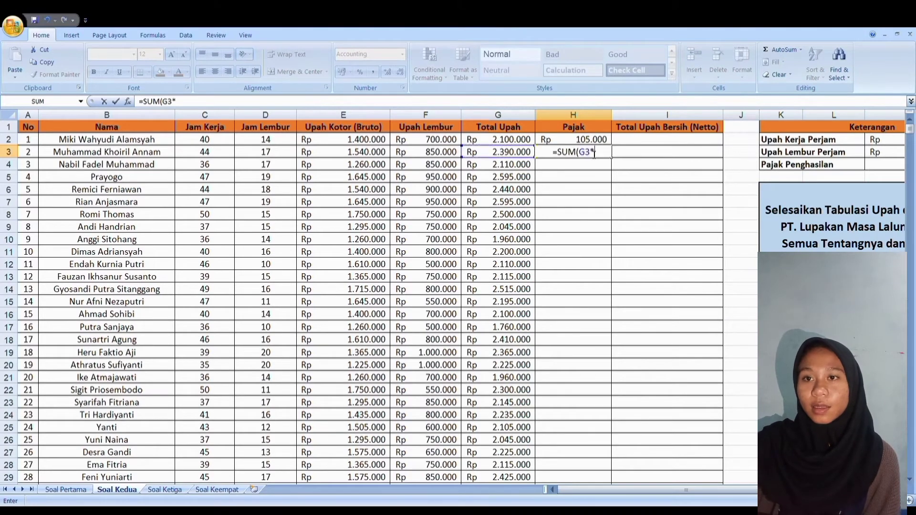
pyautogui.click(876, 168)
pyautogui.press('F4')
pyautogui.write(')')
pyautogui.press('Return')
# Calculate Pajak in H4 with =SUM(G4*M4)
pyautogui.write('=SUM')
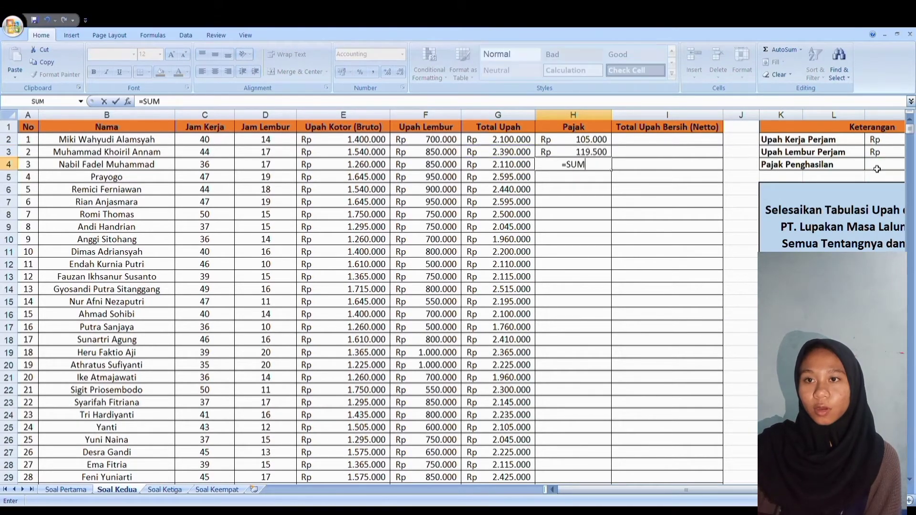
pyautogui.write('(')
pyautogui.click(514, 167)
pyautogui.write('*')
pyautogui.click(878, 166)
pyautogui.press('F4')
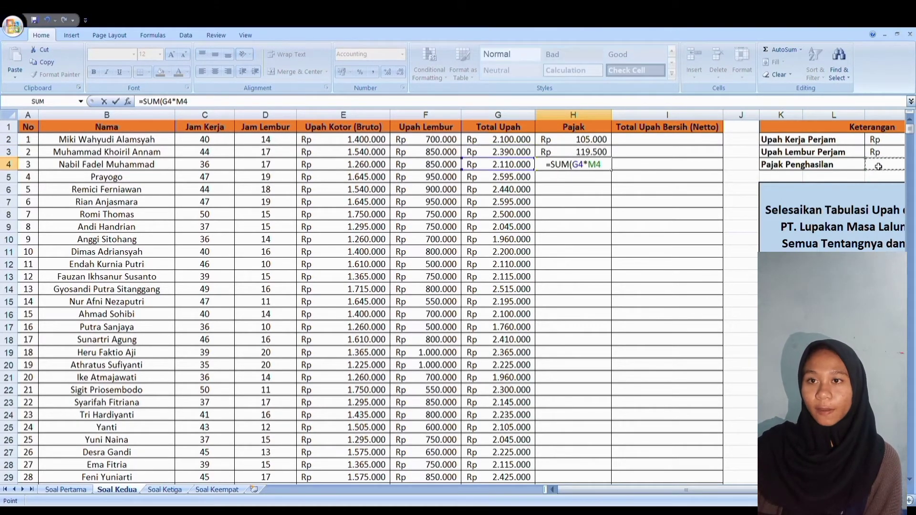
pyautogui.write(')')
pyautogui.press('Return')
# Calculate Pajak in H5 and H6 with =SUM(G5*M4) and =SUM(G6*M4)
pyautogui.write('=SUM(')
pyautogui.click(505, 175)
pyautogui.write('*')
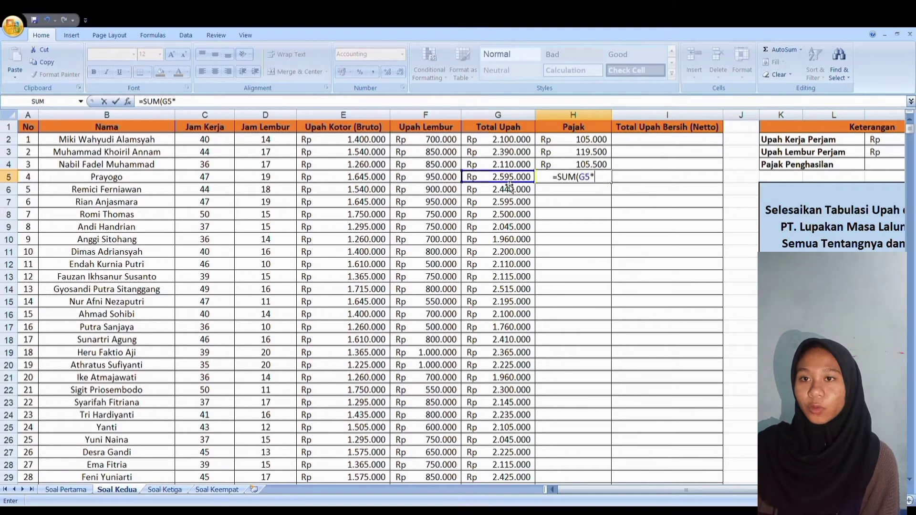
pyautogui.write('$L$4)')
pyautogui.press('Return')
pyautogui.write('=SUM(G6*')
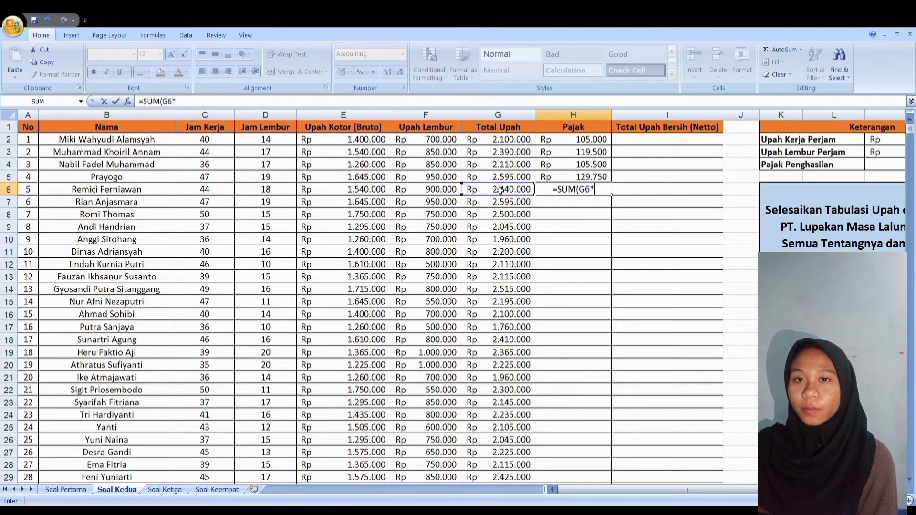
pyautogui.write('$L$4)')
pyautogui.press('Return')
# Calculate Pajak in H7 and H8 with =SUM(G7*M4) and =SUM(G8*M4)
pyautogui.write('=SUM(')
pyautogui.click(500, 204)
pyautogui.write('*')
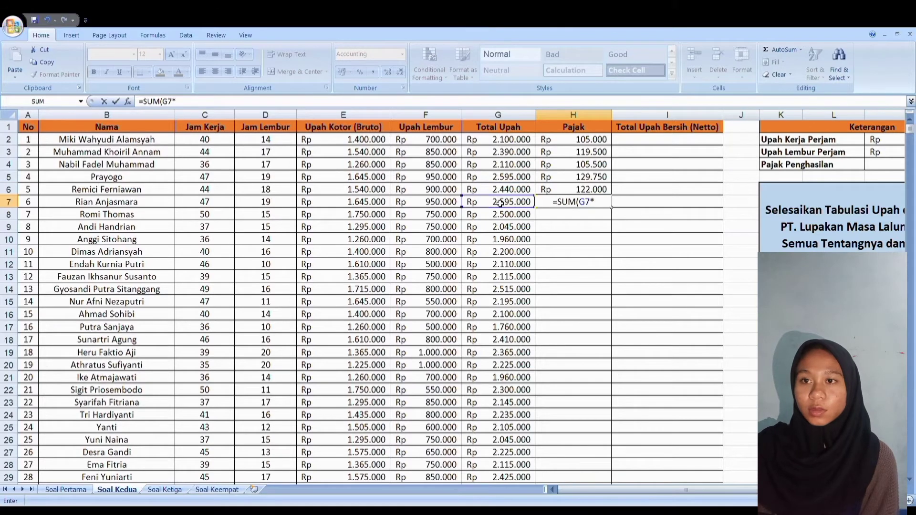
pyautogui.write('$L$4)')
pyautogui.press('Return')
pyautogui.write('=SUM(G8*')
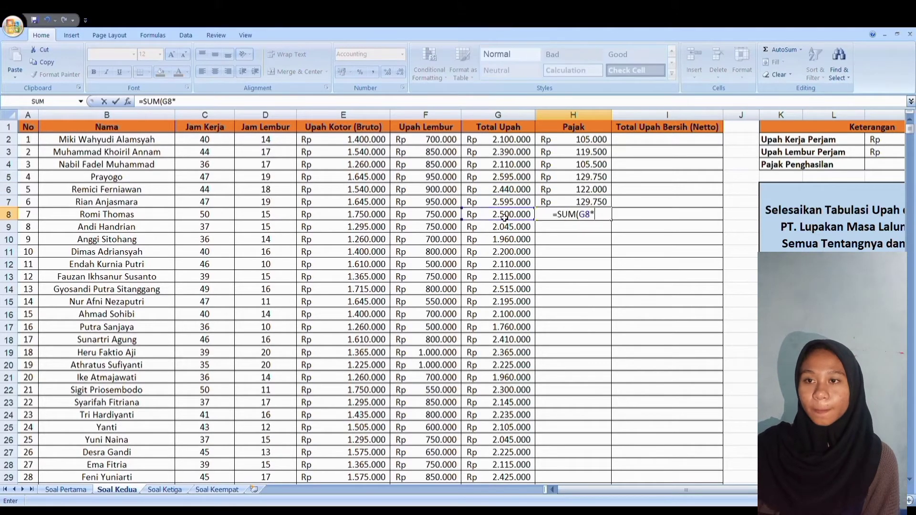
pyautogui.write('$L$4)')
pyautogui.press('Return')
# Calculate Pajak in H9 and H10 with =SUM(G9*M4) and =SUM(G10*M4)
pyautogui.write('=SUM(')
pyautogui.click(496, 224)
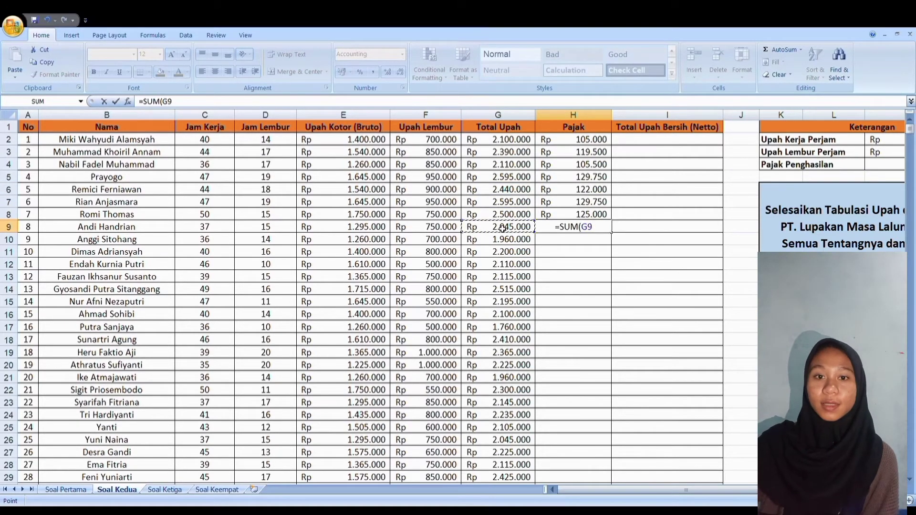
pyautogui.write('*$L$4)')
pyautogui.press('Return')
pyautogui.write('=SUM(')
pyautogui.click(502, 239)
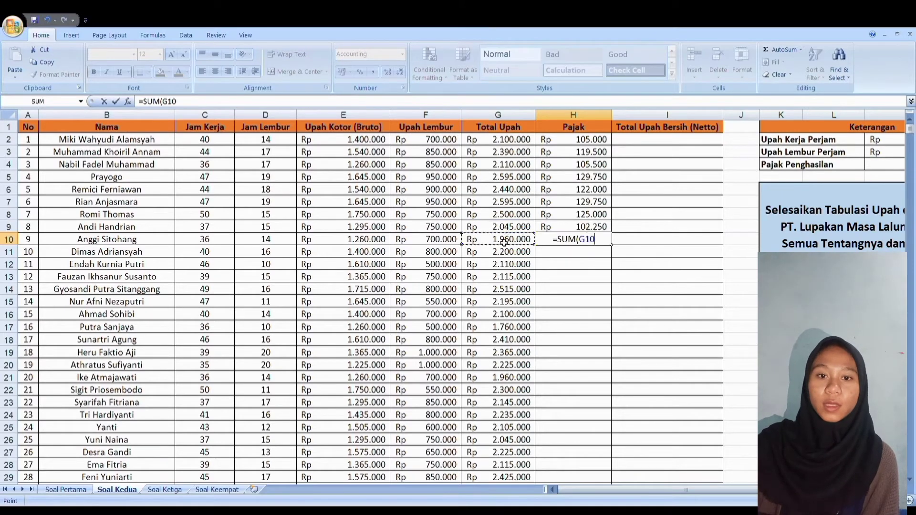
pyautogui.write('*$L$4)')
pyautogui.press('Return')
# Calculate Pajak in H11 and H12 with =SUM(G11*M4) and =SUM(G12*M4)
pyautogui.write('=SUM(')
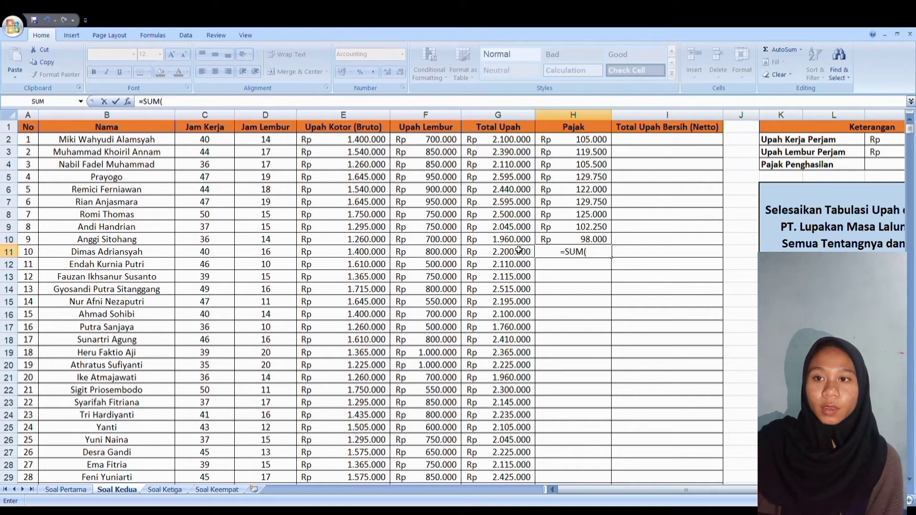
pyautogui.click(519, 251)
pyautogui.write('*$L$4)')
pyautogui.press('Return')
pyautogui.write('=SU')
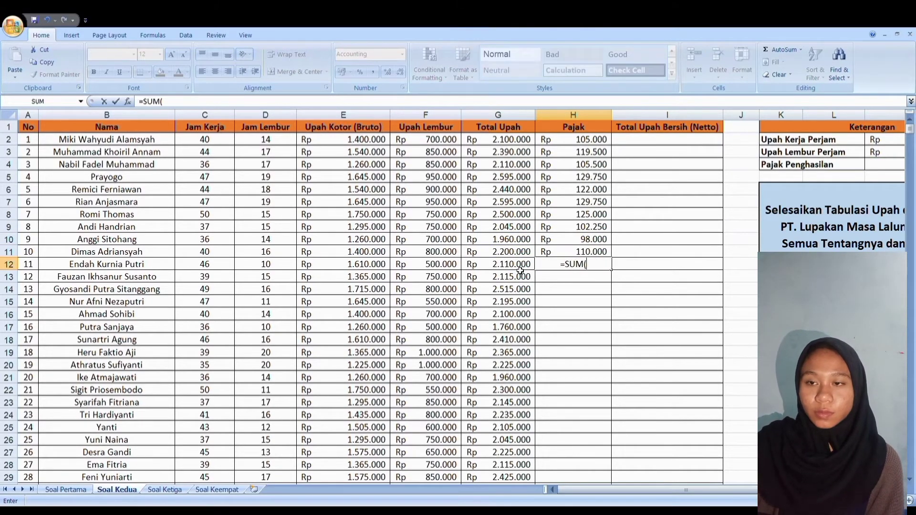
pyautogui.write('M(')
pyautogui.click(523, 265)
pyautogui.write('*$L$4)')
pyautogui.press('Return')
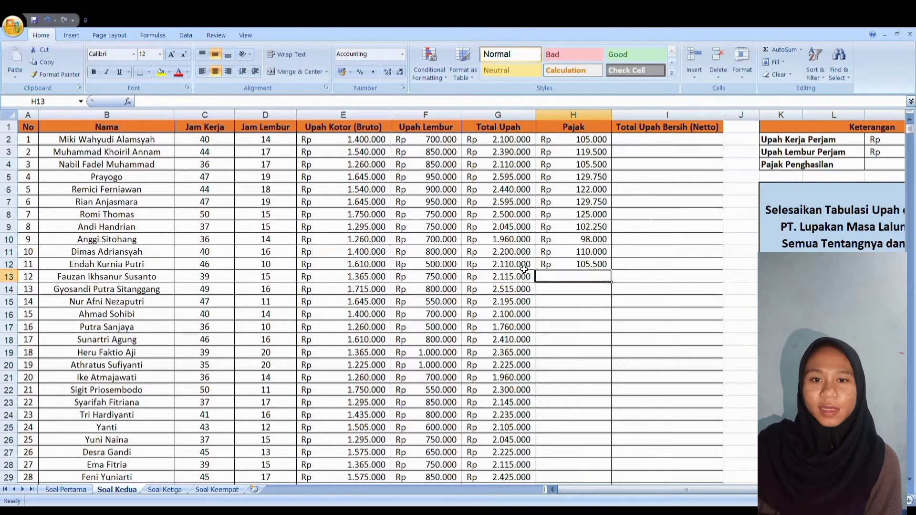
# Calculate Pajak in H13 and H14 with =SUM(G13*M4) and =SUM(G14*M4)
pyautogui.write('=SUM(')
pyautogui.click(523, 276)
pyautogui.write('*$L$4)')
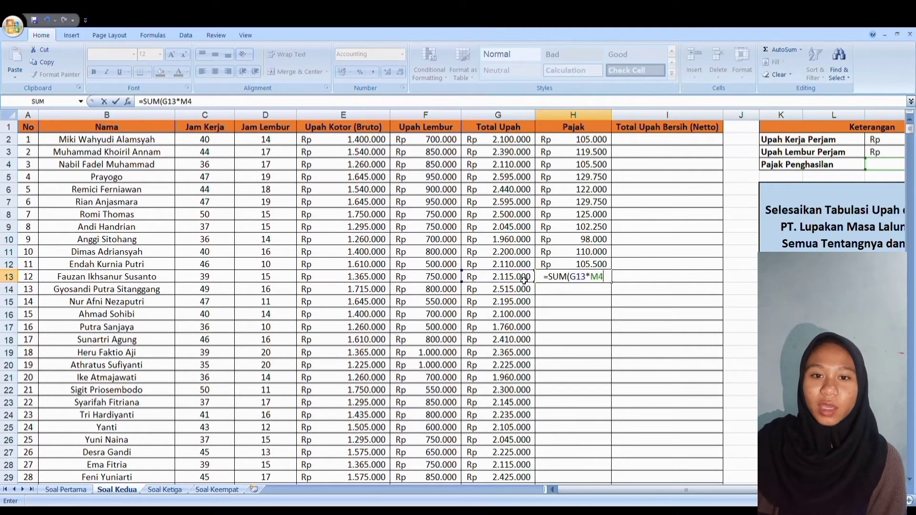
pyautogui.press('Return')
pyautogui.write('=SUM(')
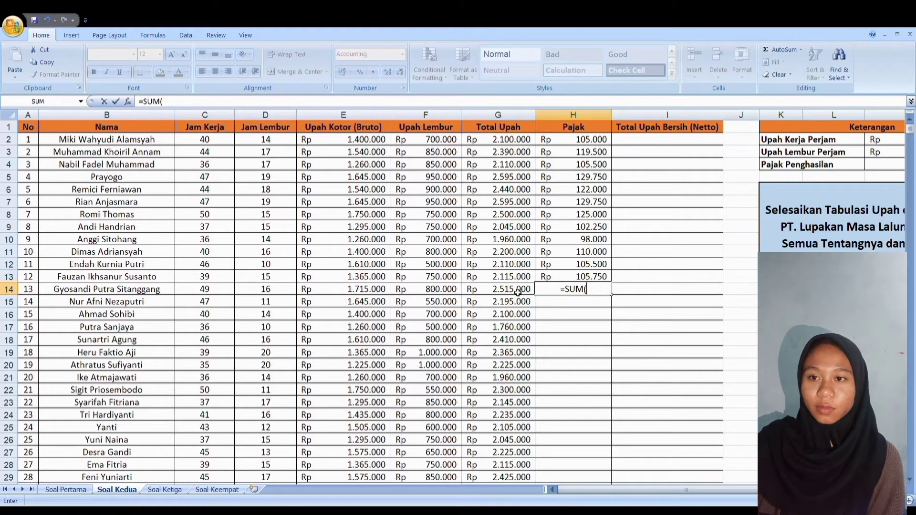
pyautogui.click(518, 291)
pyautogui.write('*$L$4)')
pyautogui.press('Return')
# Calculate Pajak in H15 and H16 with =SUM(G15*M4) and =SUM(G16*M4)
pyautogui.write('=SUM(')
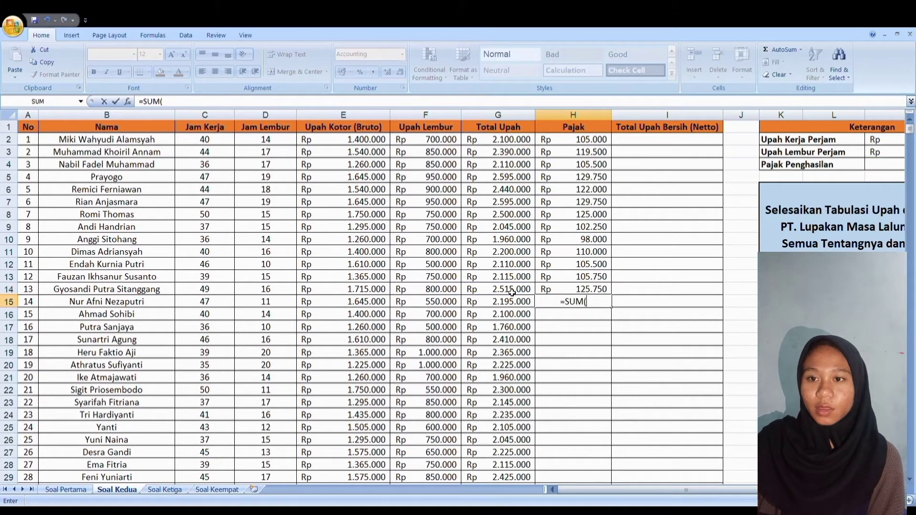
pyautogui.click(509, 302)
pyautogui.write('*$L$4)')
pyautogui.press('Return')
pyautogui.write('=SUM')
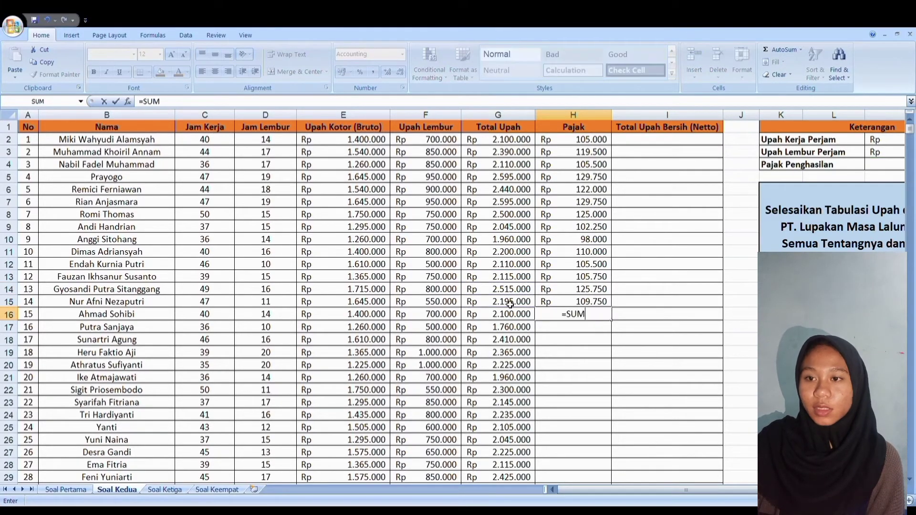
pyautogui.write('(')
pyautogui.click(510, 316)
pyautogui.write('*$L$4)')
pyautogui.press('Return')
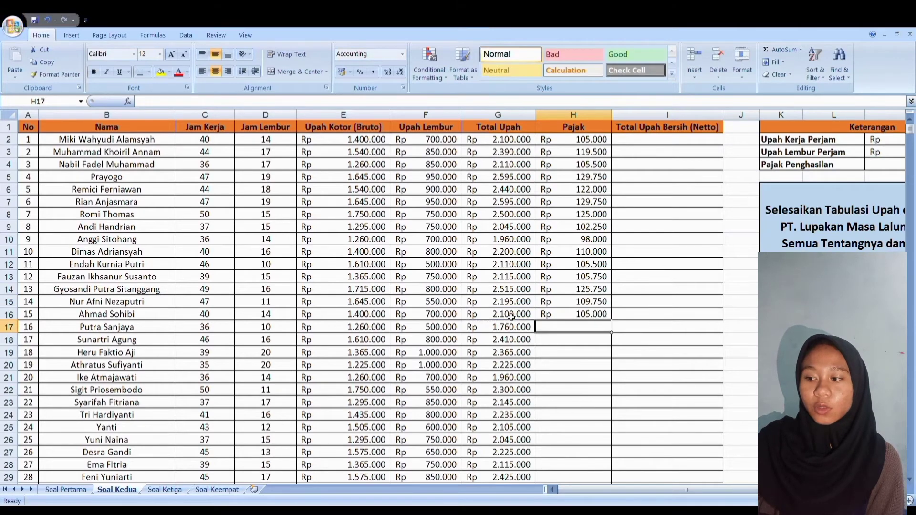
# Calculate Pajak in H17 and H18 with =SUM(G17*M4) and =SUM(G18*M4)
pyautogui.write('=SUM(')
pyautogui.click(513, 327)
pyautogui.write('*$L$4)')
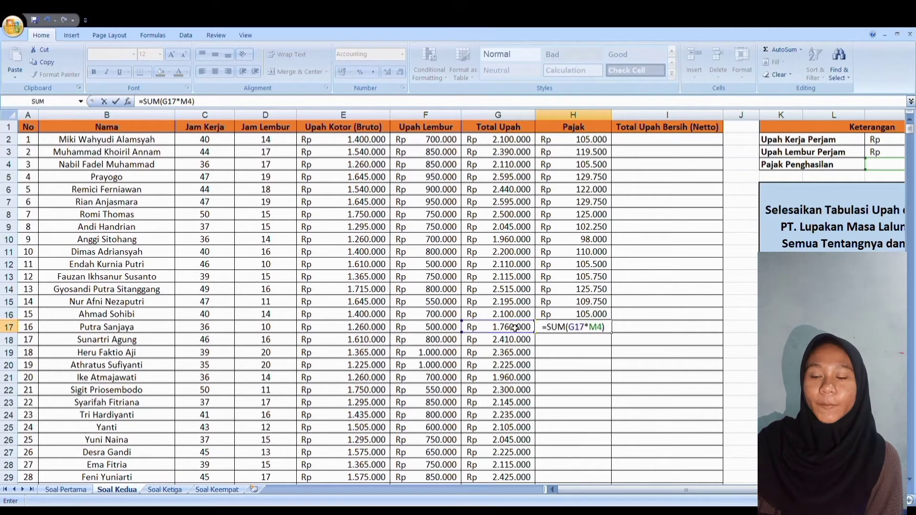
pyautogui.press('Return')
pyautogui.write('=SUM(')
pyautogui.click(517, 339)
pyautogui.write('*$L$4)')
pyautogui.press('Return')
# Try to calculate Pajak in H19 with =SUM(G19*M40)
pyautogui.write('=S')
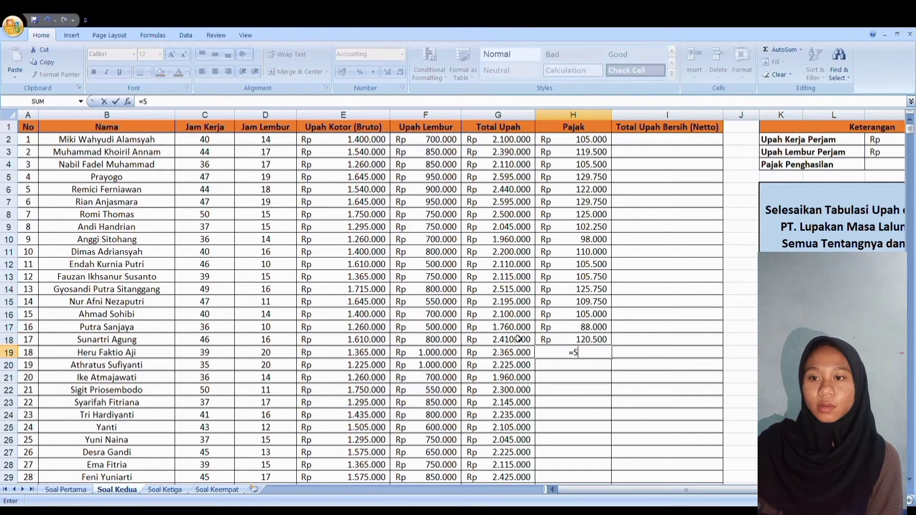
pyautogui.write('UM(')
pyautogui.click(514, 352)
pyautogui.write('*M40')
pyautogui.press('Return')
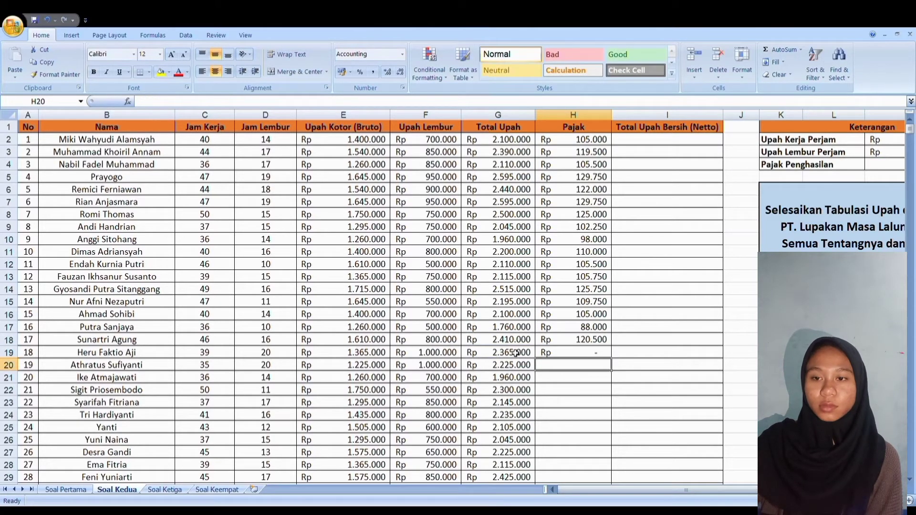
# Calculate Pajak in H19 and H20 with =SUM(G19*M4) and =SUM(G20*M4)
pyautogui.click(591, 351)
pyautogui.write('=SUM(')
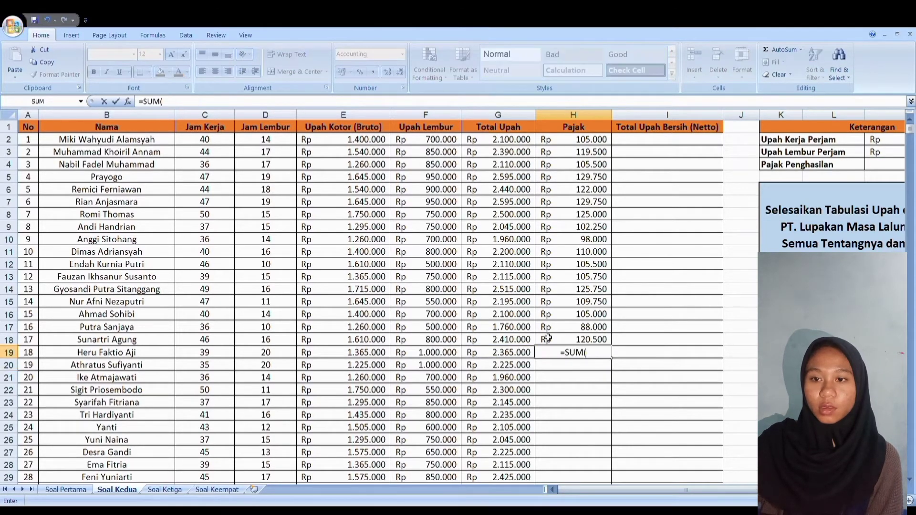
pyautogui.click(520, 352)
pyautogui.write('*$L$4)')
pyautogui.press('Return')
pyautogui.write('=SUM(')
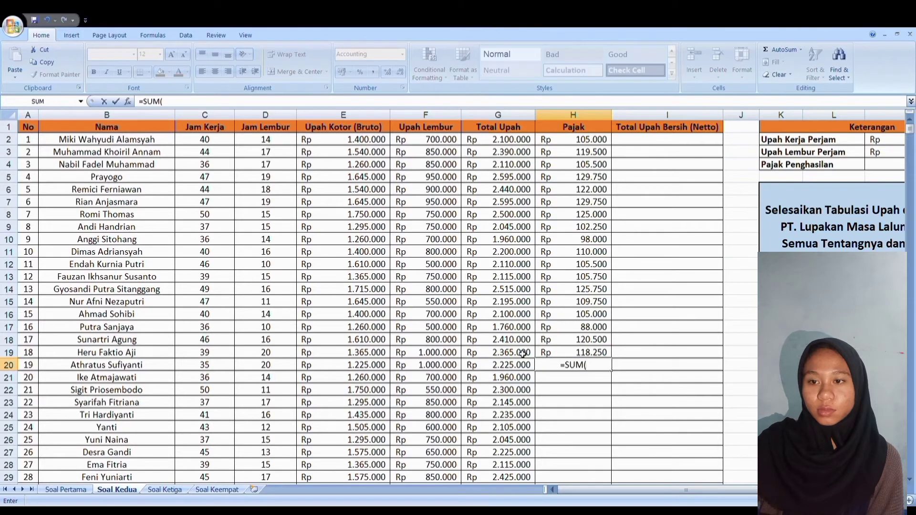
pyautogui.click(524, 365)
pyautogui.write('*M4')
pyautogui.press('Return')
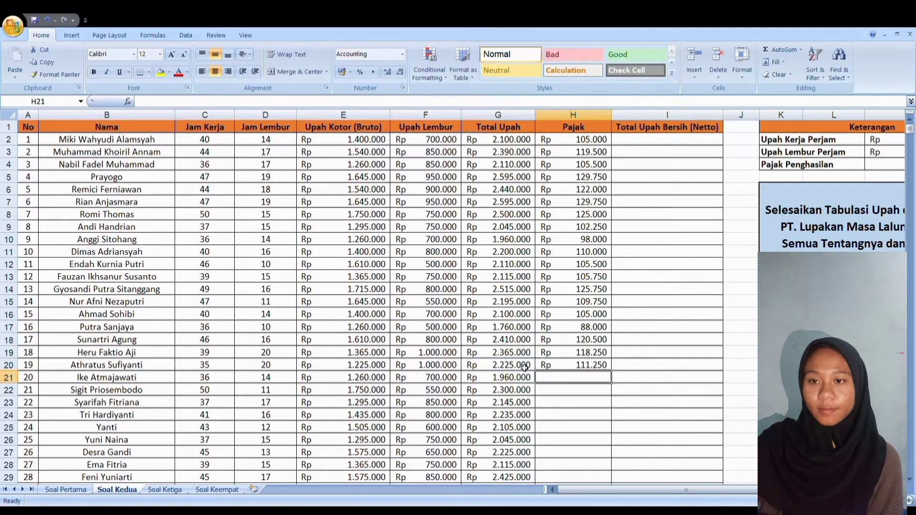
# Calculate Pajak in H21 and H22 with =SUM(G21*M4) and =SUM(G22*M4)
pyautogui.write('=SUM(')
pyautogui.click(522, 377)
pyautogui.write('*M4')
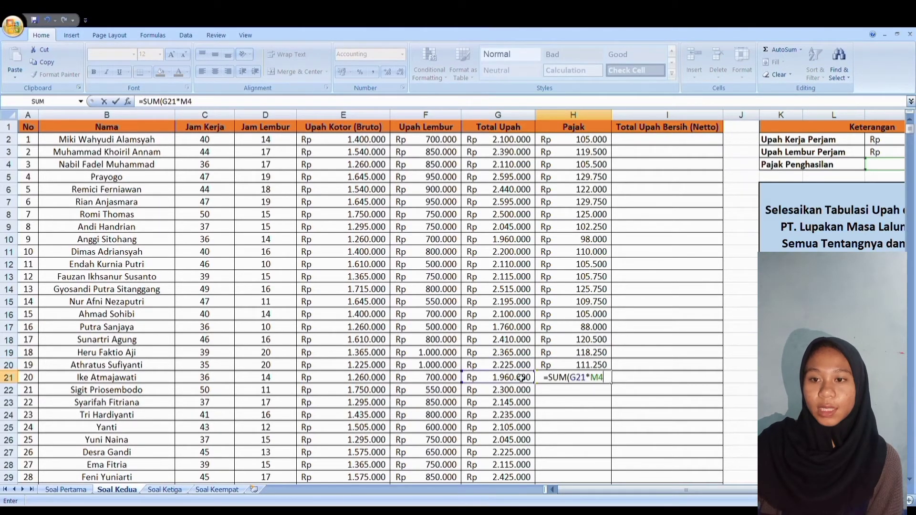
pyautogui.press('Return')
pyautogui.write('=SUM(')
pyautogui.click(523, 390)
pyautogui.write('*M4')
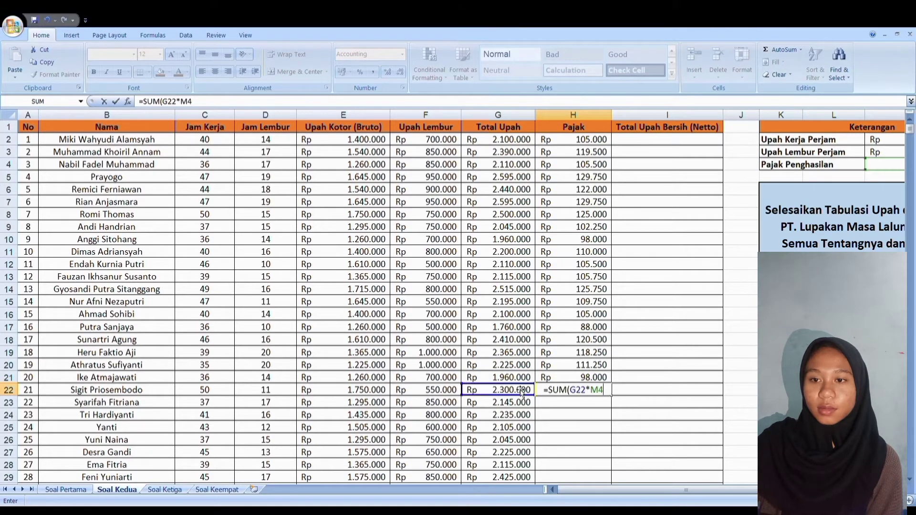
pyautogui.press('Return')
# Calculate Pajak in H23 and H24 with =SUM(G23*M4) and =SUM(G24*M4)
pyautogui.write('=SUM(')
pyautogui.click(525, 407)
pyautogui.write('*M4')
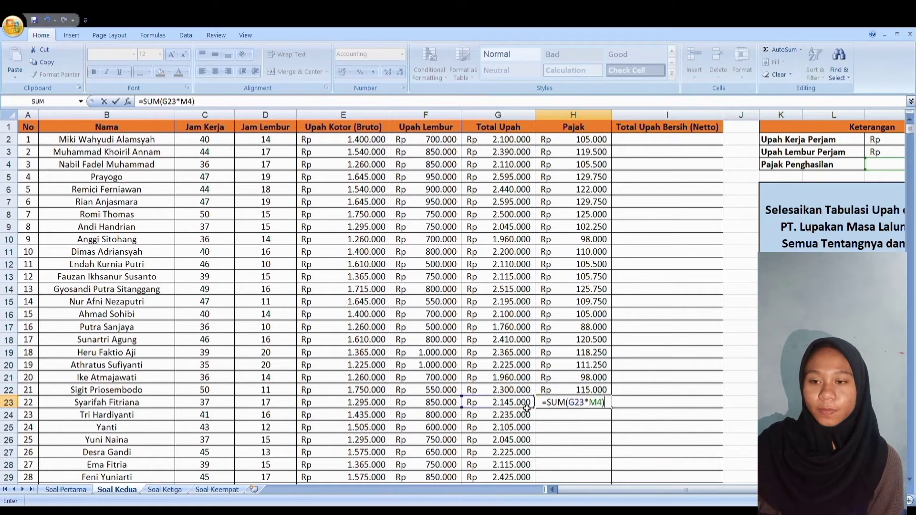
pyautogui.press('Return')
pyautogui.write('=SUM(')
pyautogui.click(525, 414)
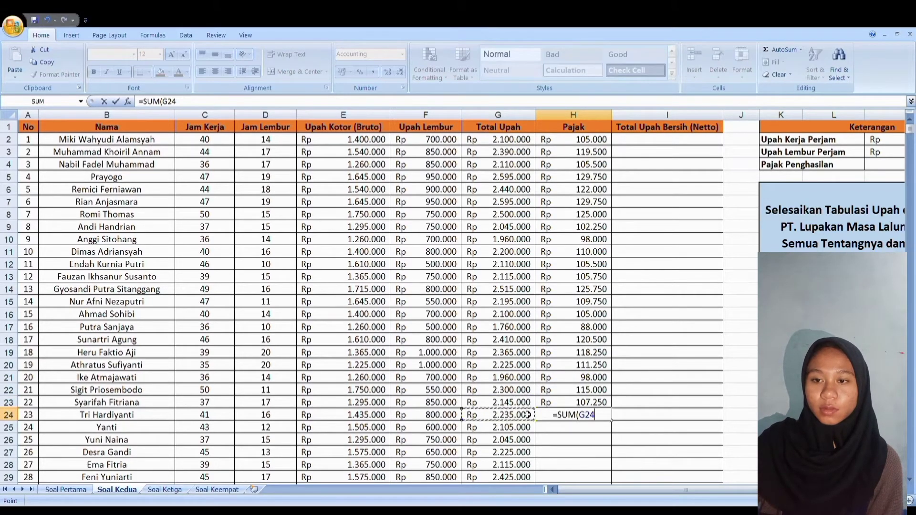
pyautogui.write('*M4')
pyautogui.press('Return')
# Calculate Pajak in H25, H26 and H27 with =SUM(G25*M4), =SUM(G26*M4) and =SUM(G27*M4)
pyautogui.write('=SUM(')
pyautogui.click(525, 427)
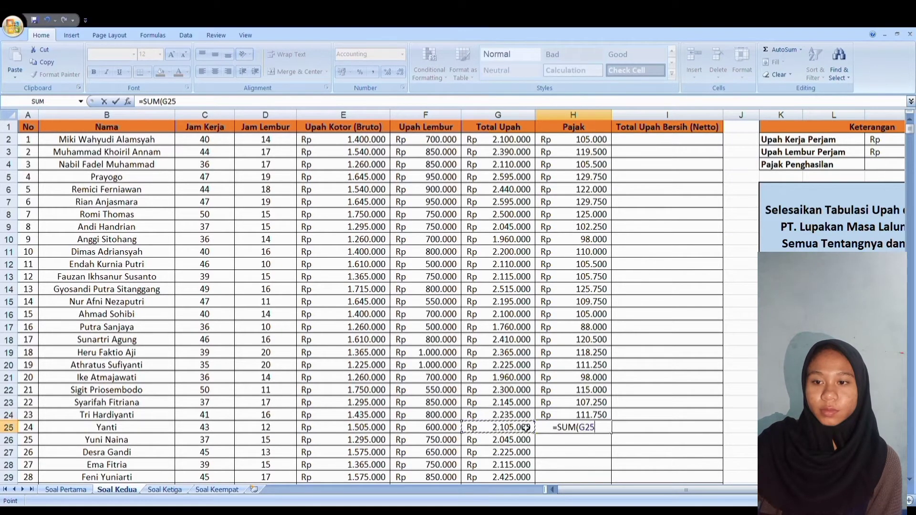
pyautogui.write('*M4')
pyautogui.press('Return')
pyautogui.write('=SUM(')
pyautogui.click(523, 439)
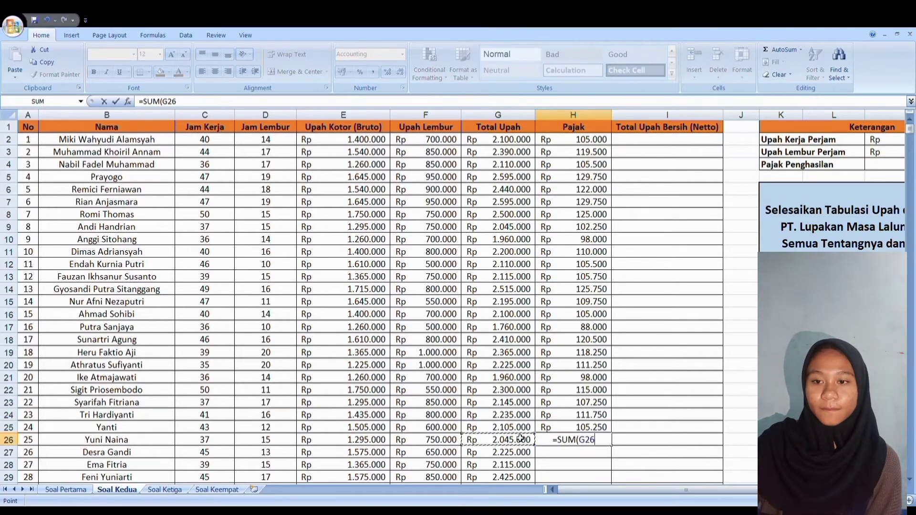
pyautogui.write('*M4')
pyautogui.press('Return')
pyautogui.write('=SUM(')
pyautogui.click(511, 452)
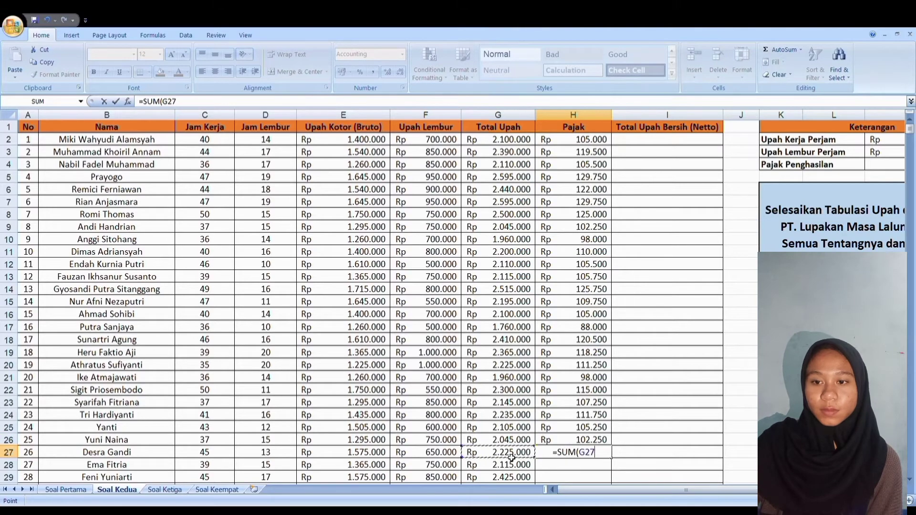
pyautogui.write('*M4')
pyautogui.press('Return')
# Calculate Pajak in H28 with =SUM(G28*M4)
pyautogui.press('Down')
pyautogui.press('Down')
pyautogui.press('Down')
pyautogui.press('Down')
pyautogui.press('Down')
pyautogui.press('Down')
pyautogui.press('Down')
pyautogui.press('Down')
pyautogui.press('Down')
pyautogui.press('Down')
pyautogui.press('Down')
pyautogui.press('Down')
pyautogui.press('Down')
pyautogui.press('Down')
pyautogui.press('Down')
pyautogui.press('Down')
pyautogui.press('Down')
pyautogui.press('Down')
pyautogui.press('Down')
pyautogui.press('Down')
pyautogui.scroll(-1, 511, 458)
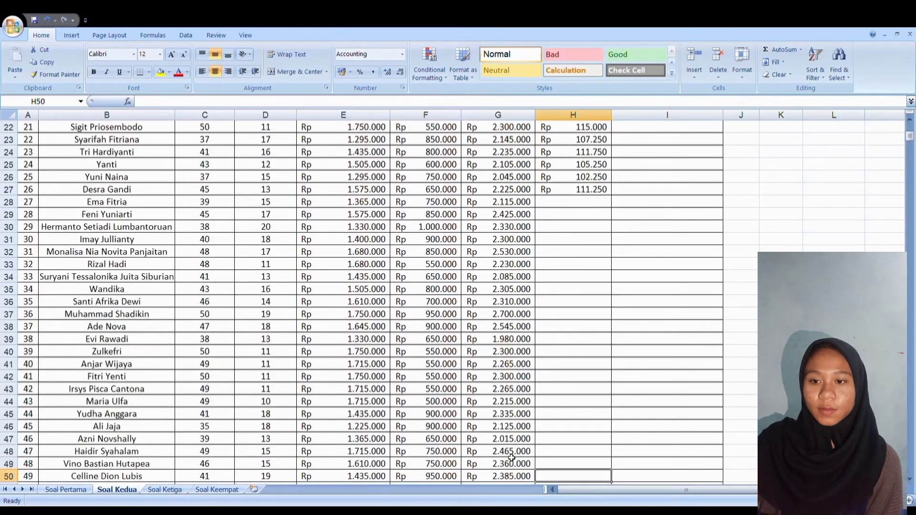
pyautogui.click(573, 190)
pyautogui.write('=SUM(')
pyautogui.click(515, 190)
pyautogui.write('*M4')
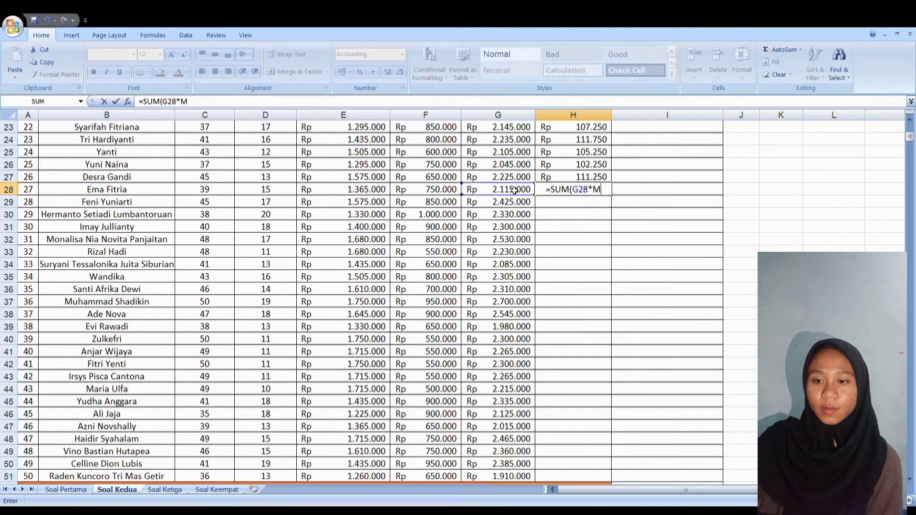
pyautogui.press('Return')
# Calculate Pajak in H29 and H30 with =SUM(G29*M4) and =SUM(G30*M4)
pyautogui.write('=SUM(')
pyautogui.click(511, 203)
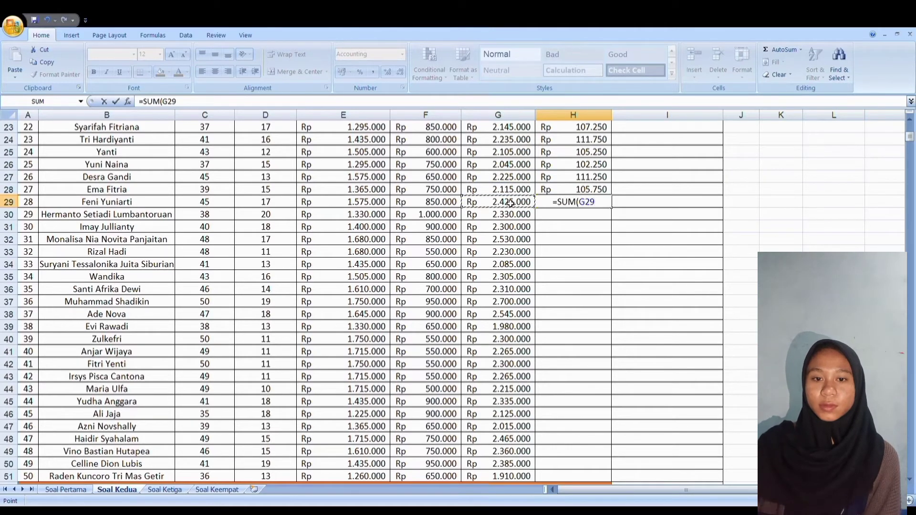
pyautogui.write('*M4')
pyautogui.press('Return')
pyautogui.write('=SUM')
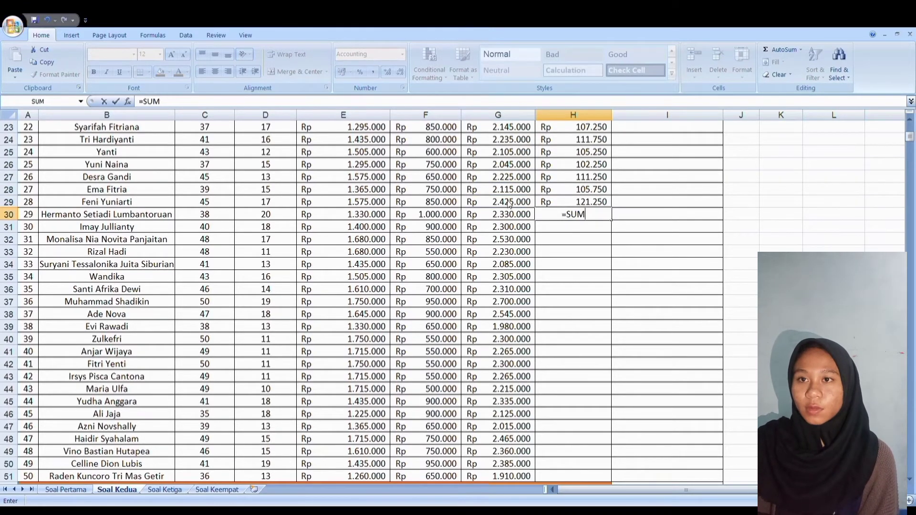
pyautogui.write('(')
pyautogui.click(510, 216)
pyautogui.write('*M4')
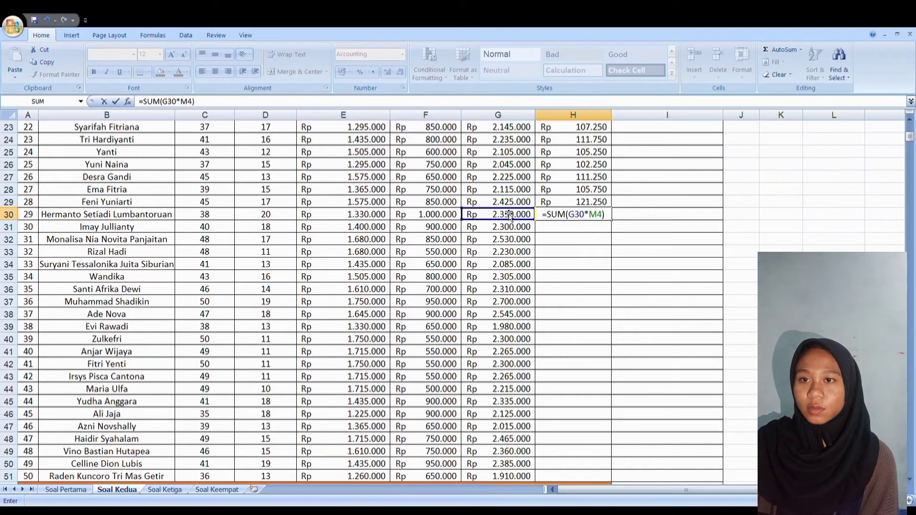
pyautogui.press('Return')
# Calculate Pajak in H31 and H32 with =SUM(G31*M4) and =SUM(G32*M4)
pyautogui.write('=SUM(G31*M4')
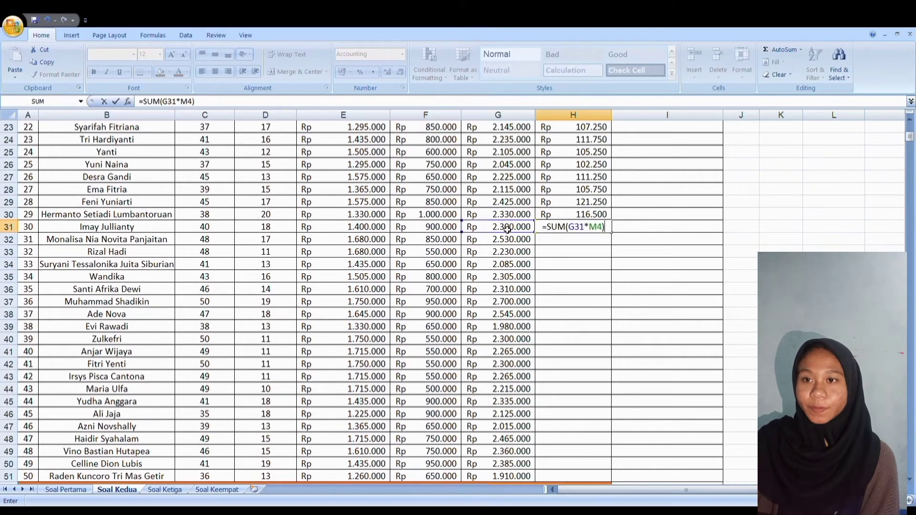
pyautogui.press('Return')
pyautogui.write('=SUM(')
pyautogui.click(507, 239)
pyautogui.write('*M4)')
pyautogui.press('Return')
# Calculate Pajak in H33 and H34 with =SUM(G33*M4) and =SUM(G34*M4)
pyautogui.write('=')
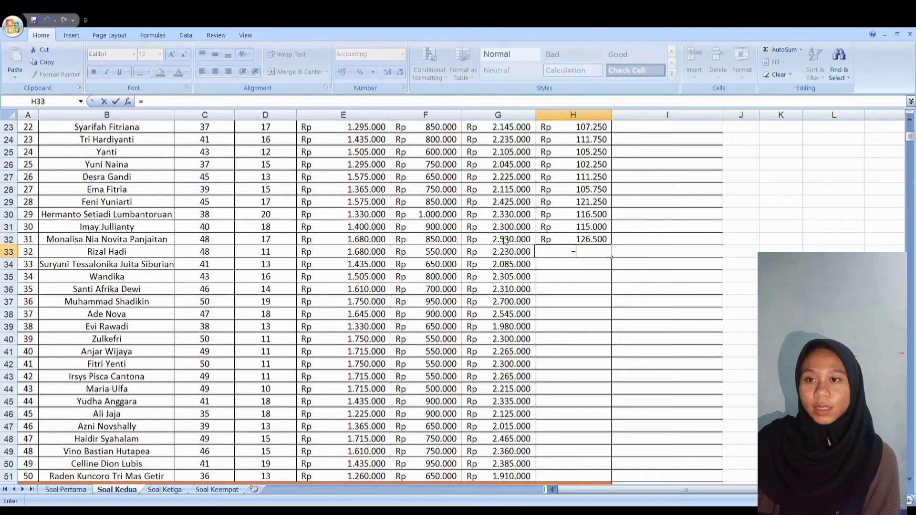
pyautogui.write('SUM(')
pyautogui.click(509, 253)
pyautogui.write('*M4)')
pyautogui.press('Return')
pyautogui.write('S')
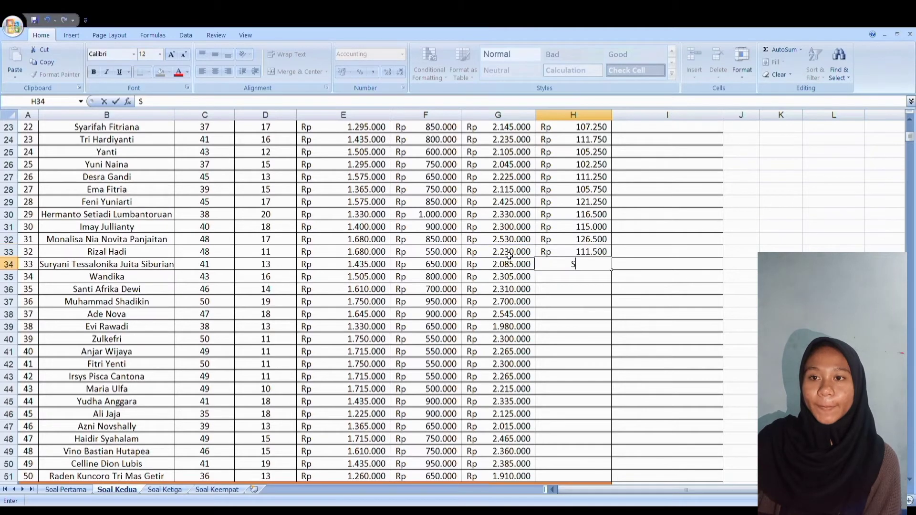
pyautogui.press('BackSpace')
pyautogui.write('=SUM(')
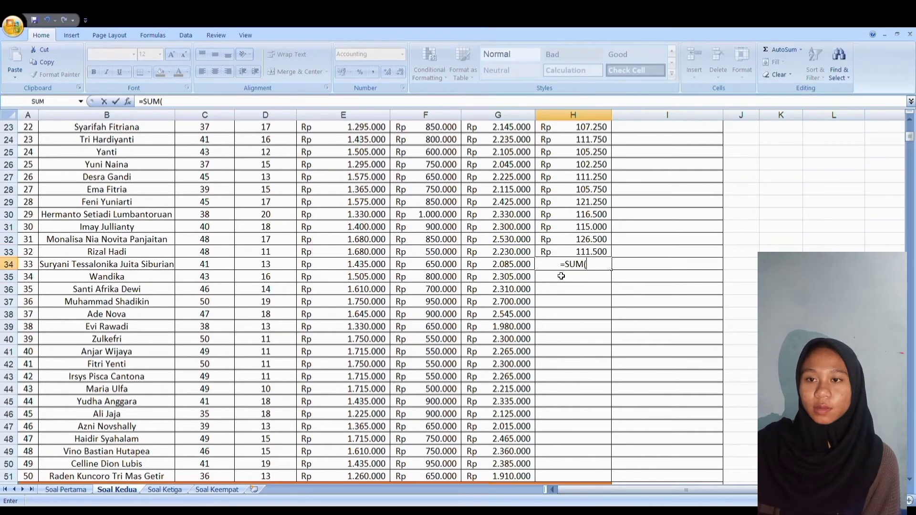
pyautogui.click(520, 265)
pyautogui.write('*M4)')
pyautogui.press('Return')
# Calculate Pajak in H35 and H36 with =SUM(G35*M4) and =SUM(G36*M4)
pyautogui.write('=SUM(')
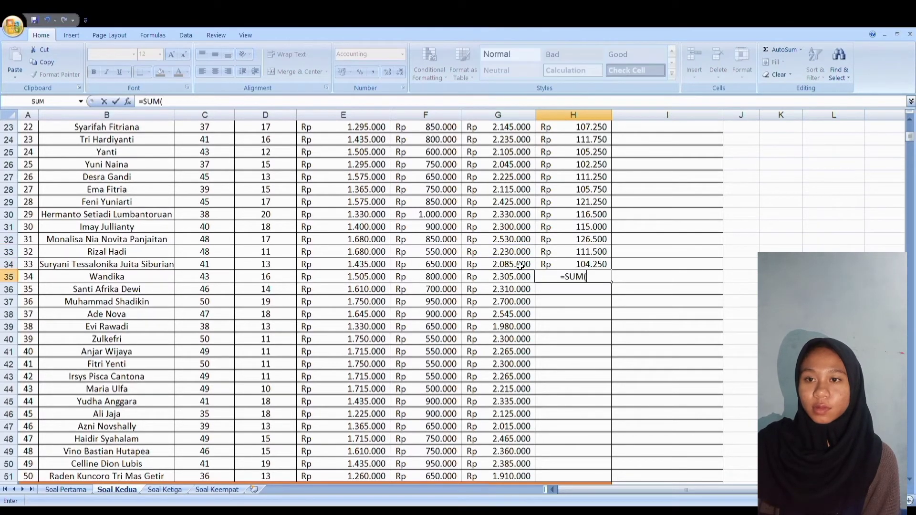
pyautogui.click(505, 281)
pyautogui.write('*M4)')
pyautogui.press('Return')
pyautogui.write('=SUM(')
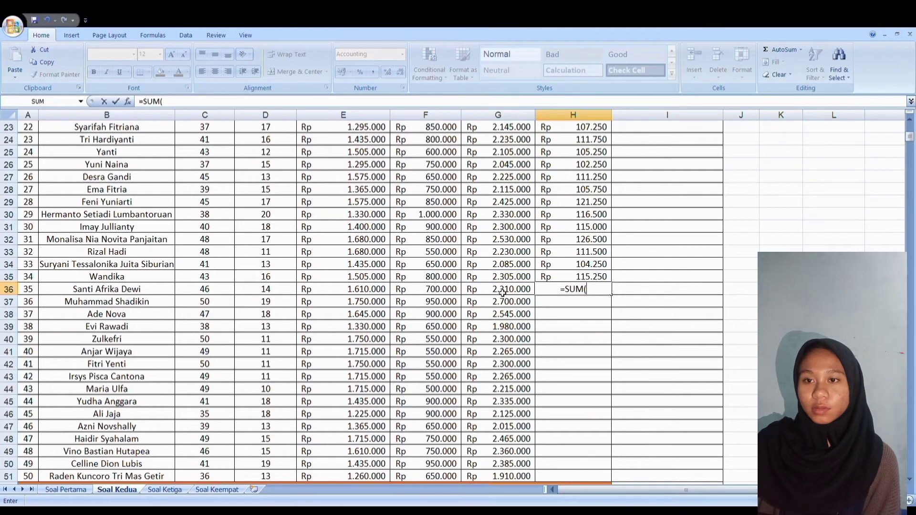
pyautogui.click(502, 292)
pyautogui.write('*')
pyautogui.press('Return')
# Calculate Pajak in H37 and H38 with =SUM(G37*M4) and =SUM(G38*M4)
pyautogui.write('=SU')
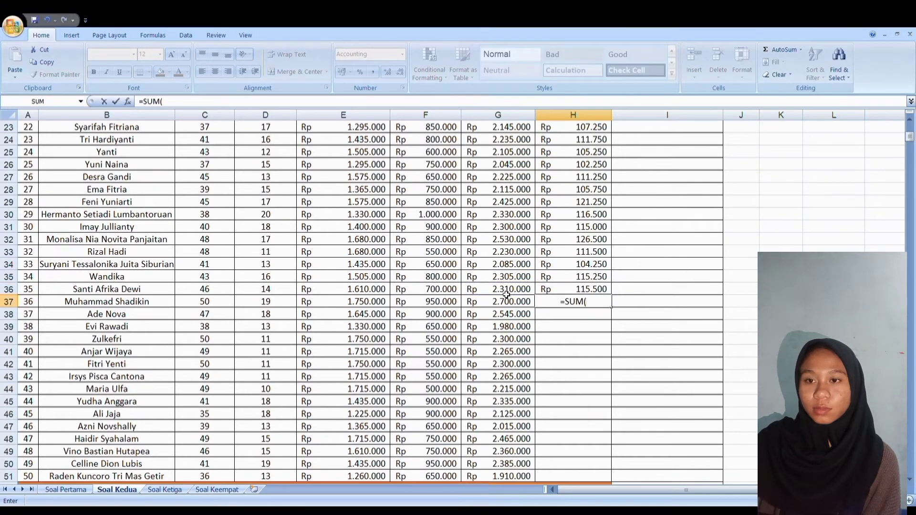
pyautogui.write('M(')
pyautogui.click(513, 306)
pyautogui.write('*M4)')
pyautogui.press('Return')
pyautogui.write('=SU')
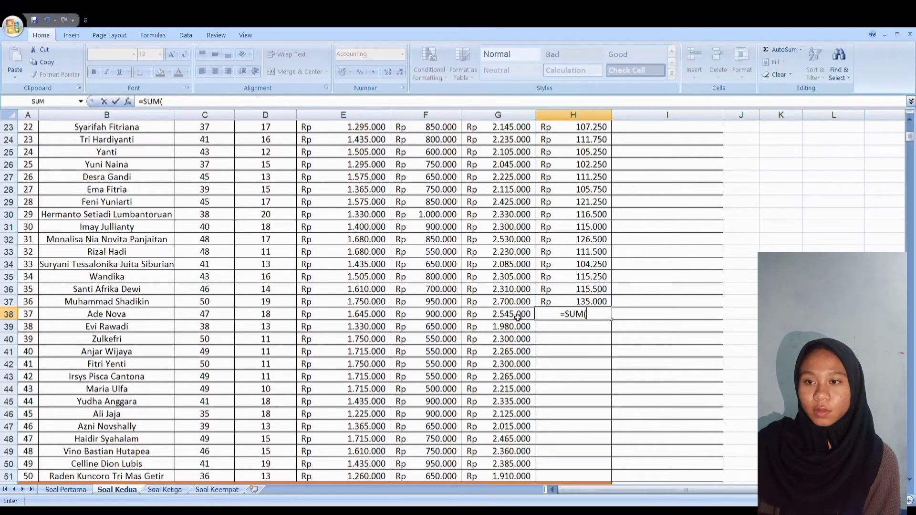
pyautogui.write(')')
pyautogui.press('Return')
# Calculate Pajak in H39 and H40 with =SUM(G39*M4) and =SUM(G40*M4)
pyautogui.write('=SUM(')
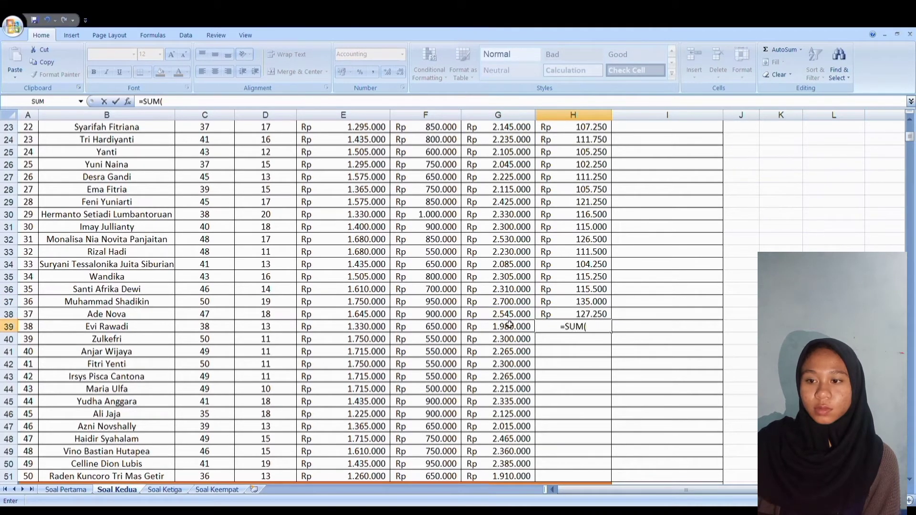
pyautogui.click(509, 325)
pyautogui.write('*M4)')
pyautogui.press('Return')
pyautogui.write('=SUM(')
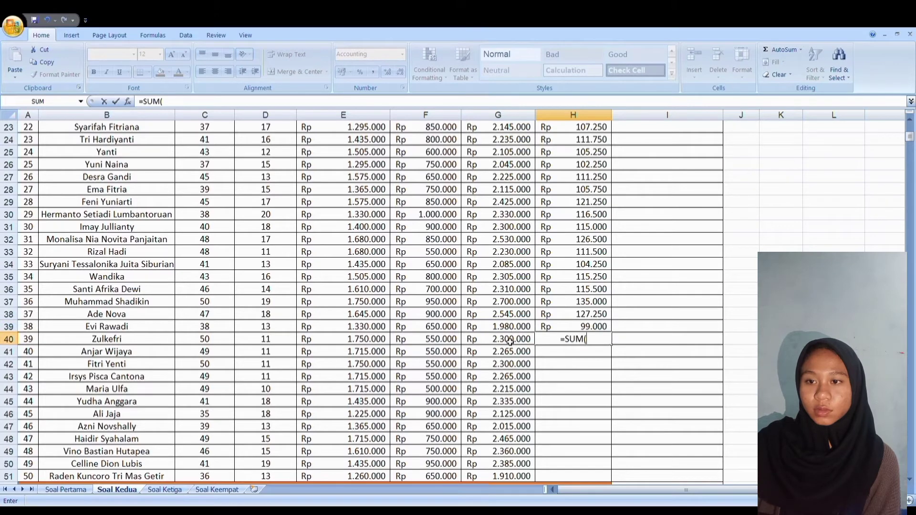
pyautogui.click(510, 339)
pyautogui.write('*M4)')
pyautogui.press('Return')
# Calculate Pajak in H41 and H42 with =SUM(G41*M4) and =SUM(G42*M4)
pyautogui.write('=SUM(')
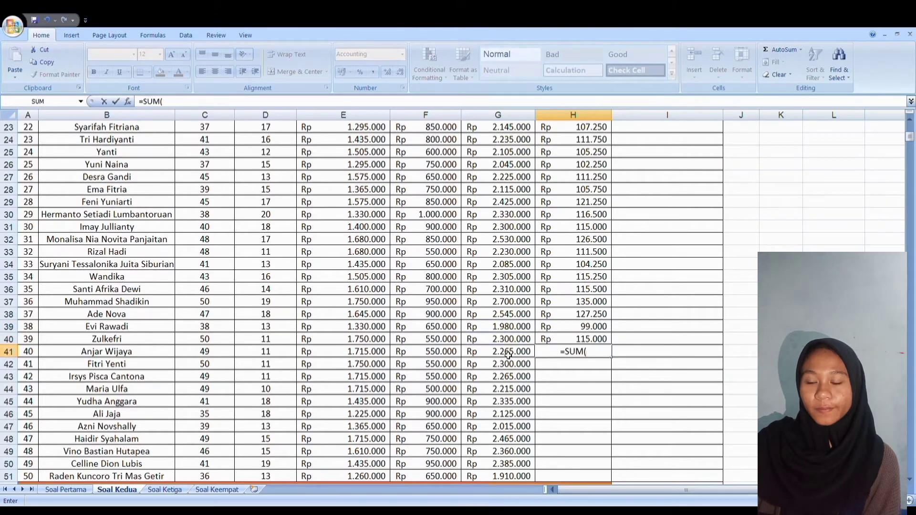
pyautogui.click(509, 354)
pyautogui.write('*M4)')
pyautogui.press('Return')
pyautogui.write('=SUM(')
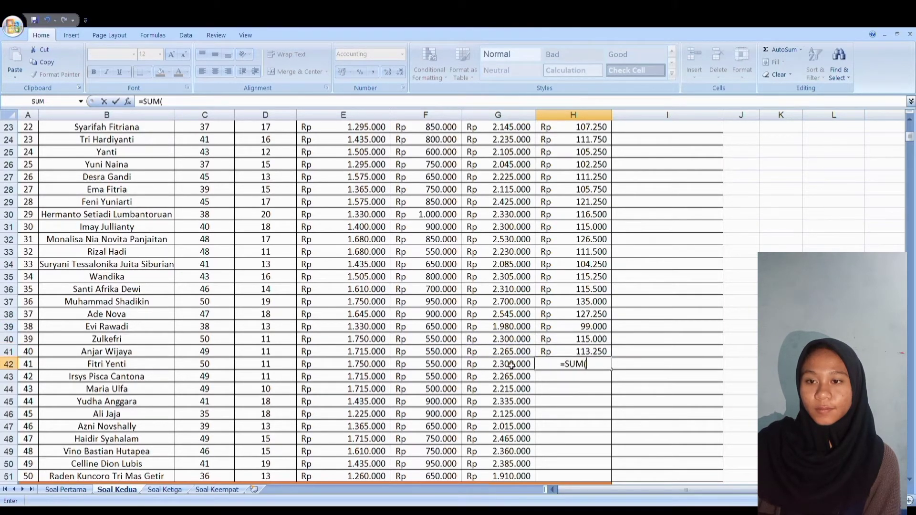
pyautogui.click(511, 365)
pyautogui.write('*M4)')
pyautogui.press('Return')
# Calculate Pajak in H43 and H44 with =SUM(G43*M4) and =SUM(G44*M4)
pyautogui.write('=SUM')
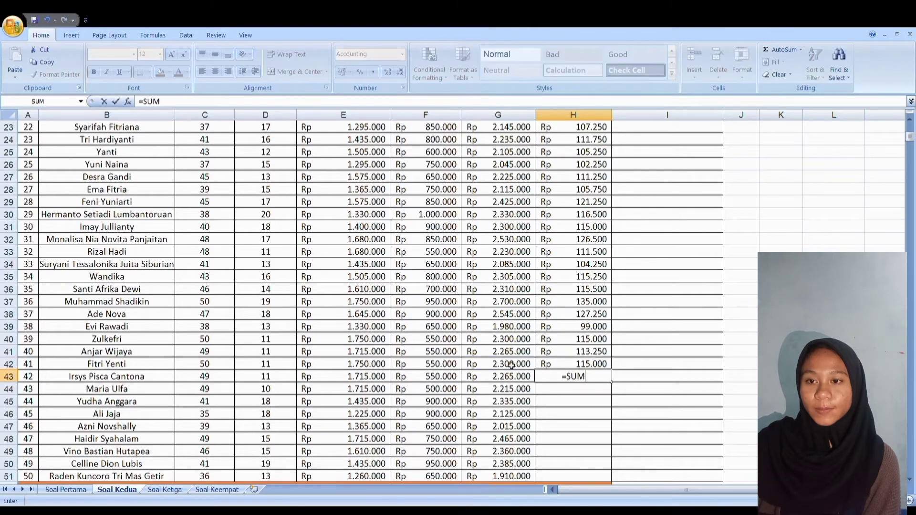
pyautogui.write('(')
pyautogui.click(511, 378)
pyautogui.write('*M4)')
pyautogui.press('Return')
pyautogui.write('=SUM')
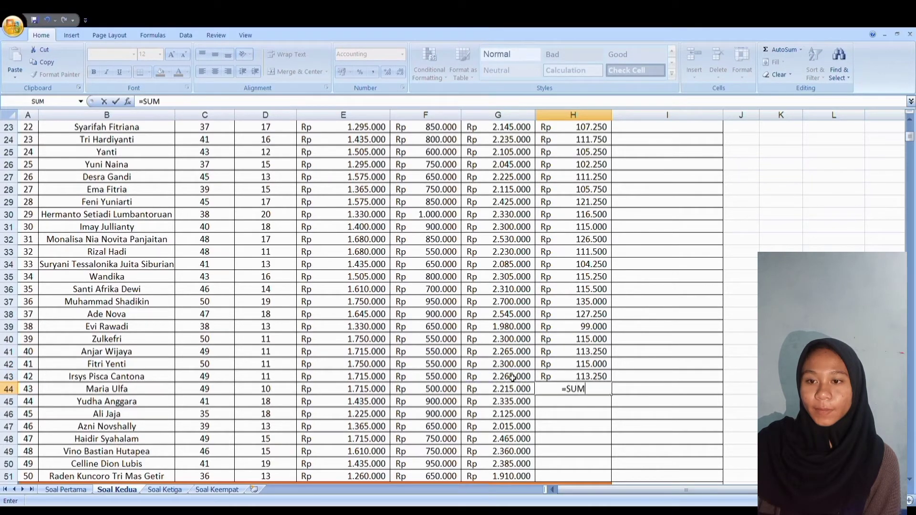
pyautogui.write('(')
pyautogui.click(500, 391)
pyautogui.write('*M4)')
pyautogui.press('Return')
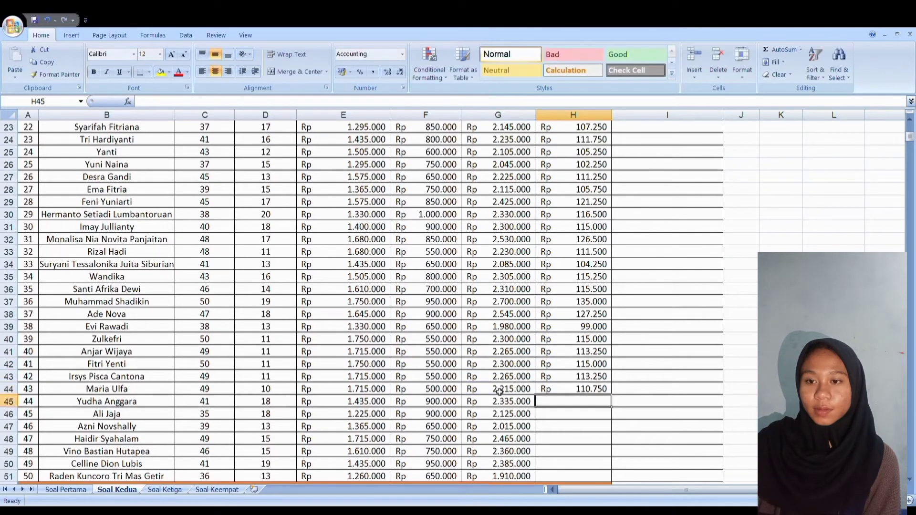
# Calculate Pajak in H45 and H46 with =SUM(G45*M4) and =SUM(G46*M4)
pyautogui.write('=SUM(')
pyautogui.click(500, 401)
pyautogui.write('*M4)')
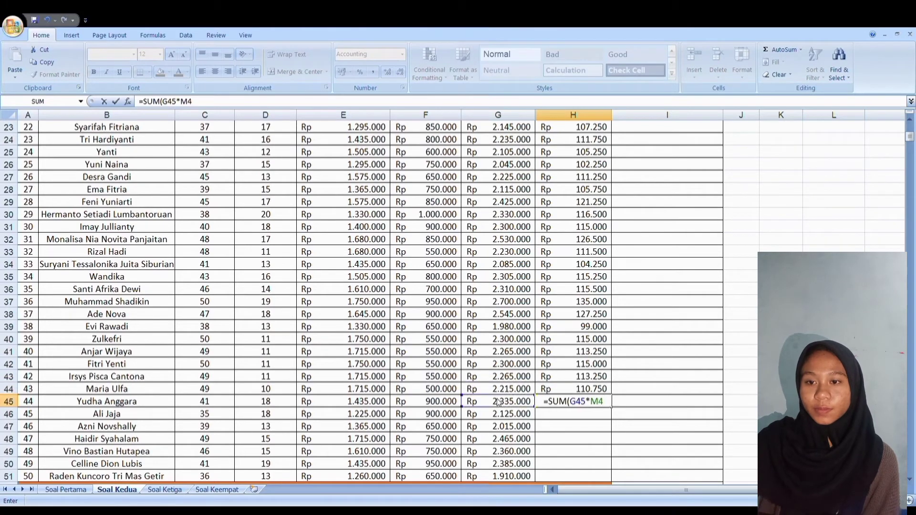
pyautogui.press('Return')
pyautogui.write('=')
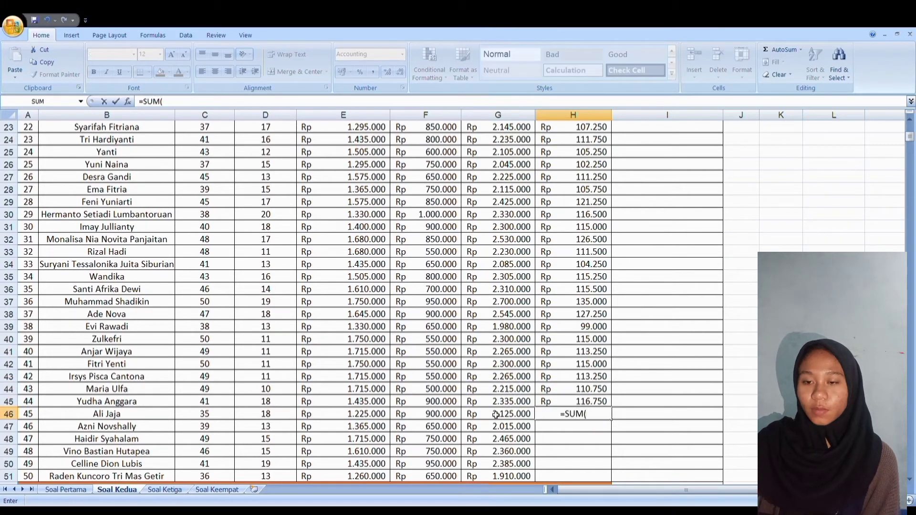
pyautogui.write('SUM(')
pyautogui.click(509, 415)
pyautogui.write('*M4)')
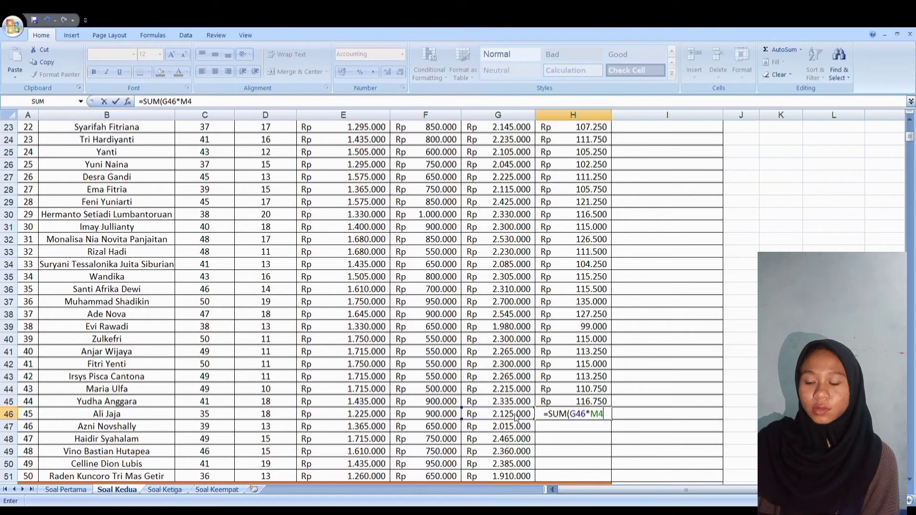
pyautogui.press('Return')
# Calculate Pajak in H47 and H48 with =SUM(G47*M4) and =SUM(G48*M4)
pyautogui.scroll(-2, 518, 416)
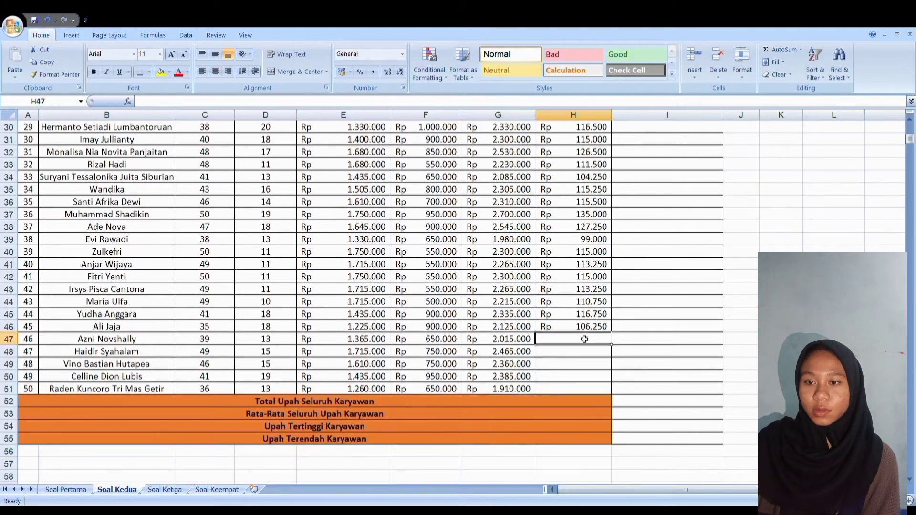
pyautogui.write('=SUM(')
pyautogui.click(535, 340)
pyautogui.write('*M4)')
pyautogui.press('Return')
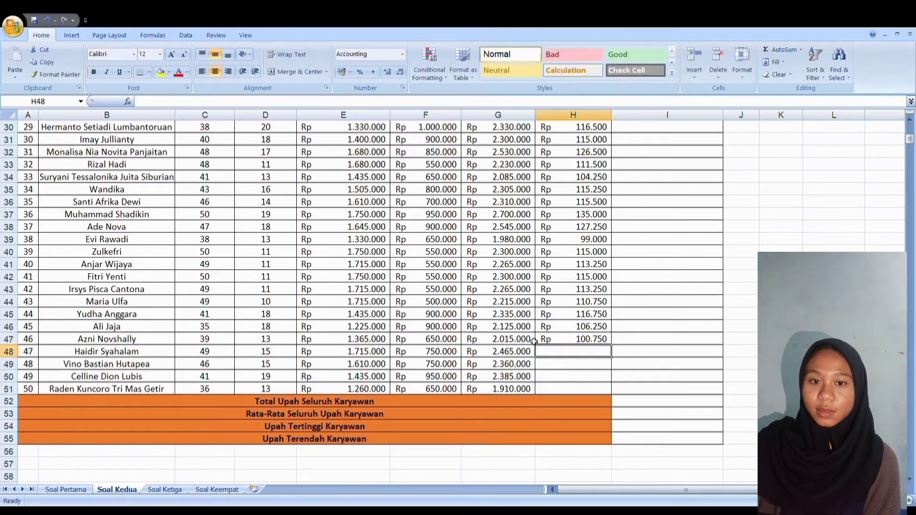
pyautogui.write('=SUM(')
pyautogui.click(532, 352)
pyautogui.write('*M4)')
pyautogui.press('Return')
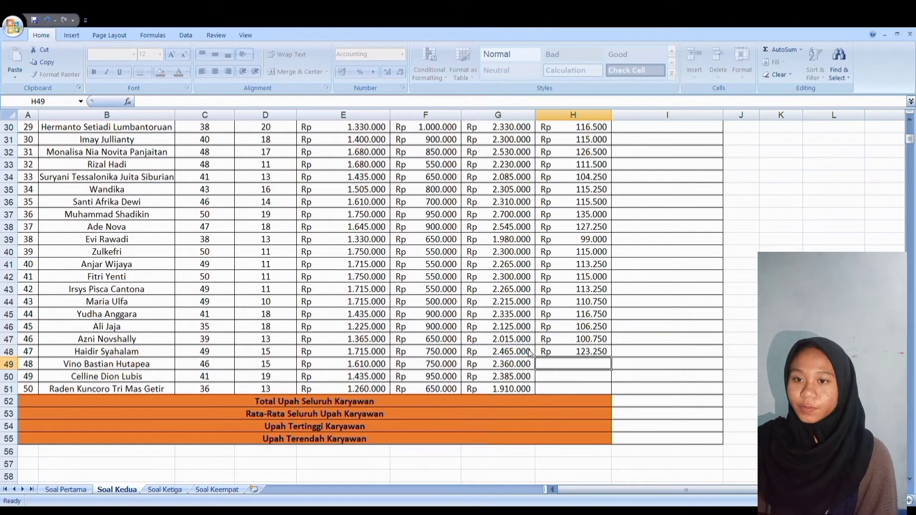
# Calculate Pajak in H49 and H50 with =SUM(G49*M4) and =SUM(G50*M4)
pyautogui.write('=SUM(')
pyautogui.click(517, 368)
pyautogui.write('*')
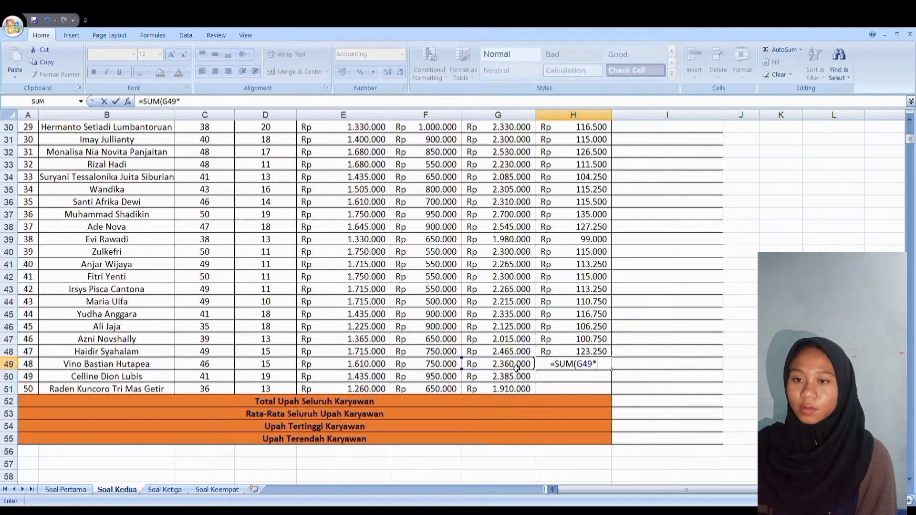
pyautogui.write('M4)')
pyautogui.press('Return')
pyautogui.write('=S')
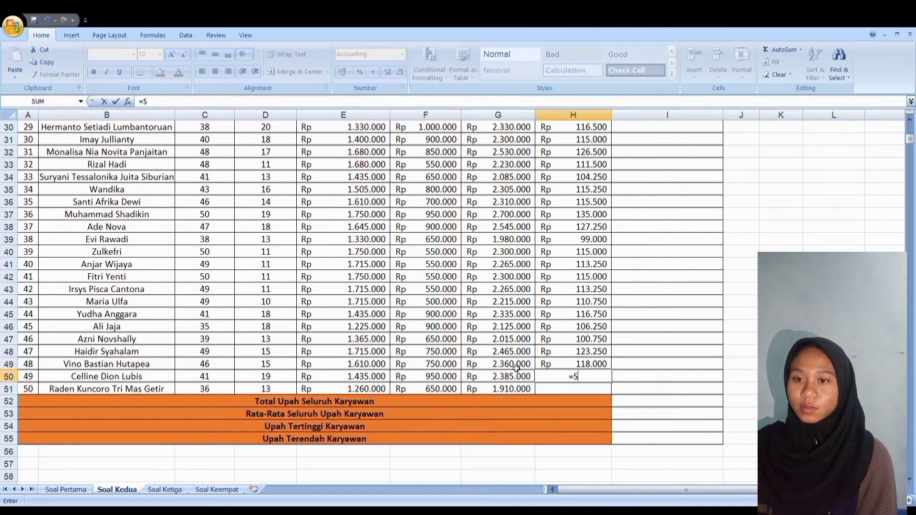
pyautogui.write('UM(')
pyautogui.click(516, 380)
pyautogui.write('*M4')
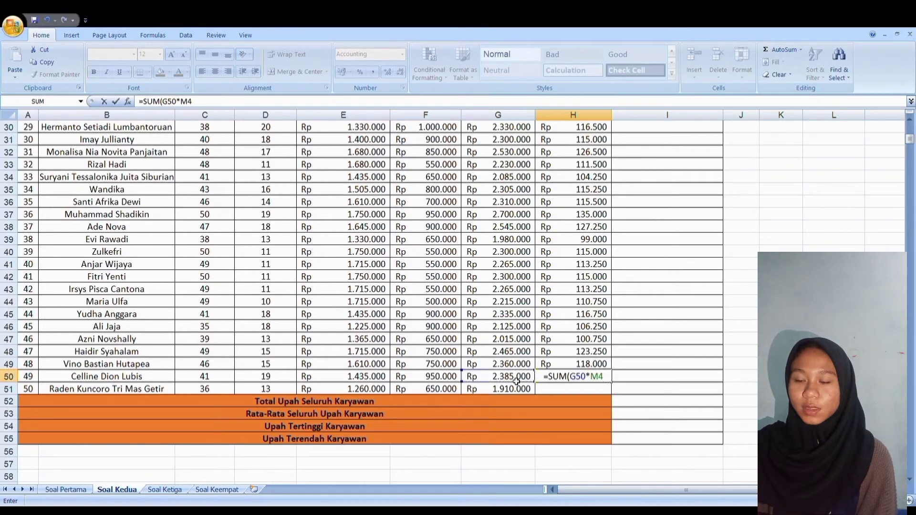
pyautogui.write(')')
pyautogui.press('Return')
# Enter =SUM(G51+M4) as the Pajak formula in H51
pyautogui.write('=SUM(')
pyautogui.click(515, 389)
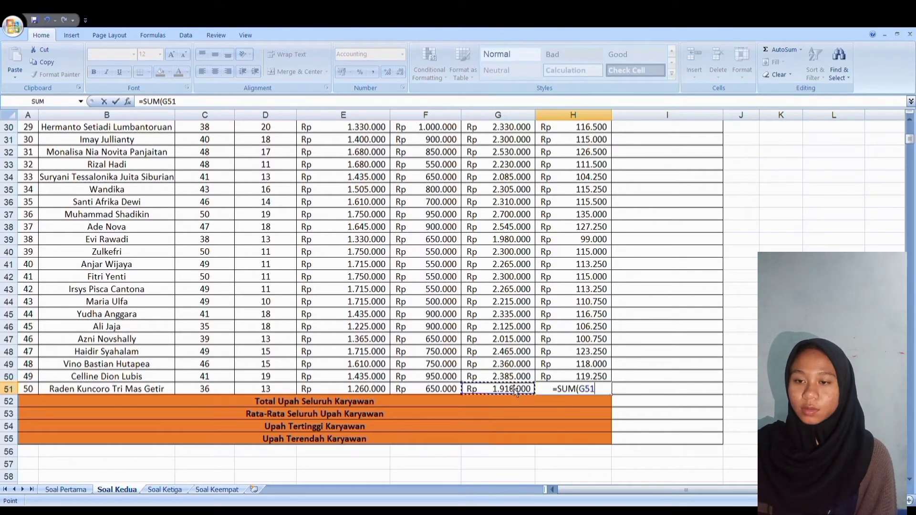
pyautogui.write('+M4)')
pyautogui.press('Return')
# Calculate Total Upah Bersih (Netto) in I2 with =SUM(G2-H2) and fill the formula down to I51
pyautogui.press('Up')
pyautogui.hotkey('ctrl', 'Up')
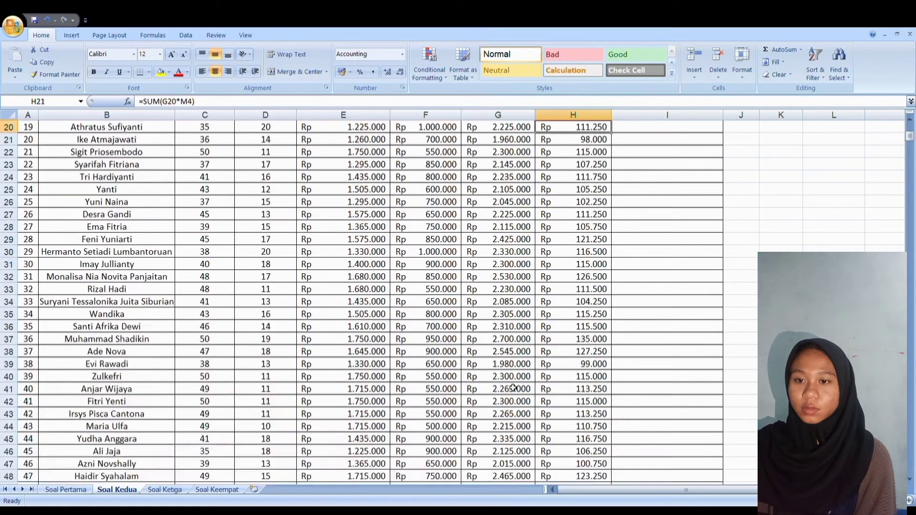
pyautogui.click(635, 141)
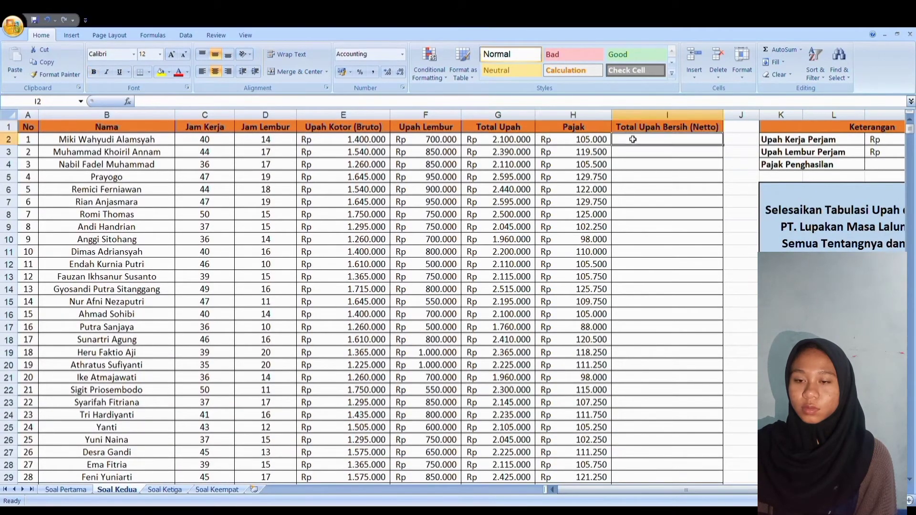
pyautogui.write('=')
pyautogui.click(534, 141)
pyautogui.press('BackSpace')
pyautogui.press('BackSpace')
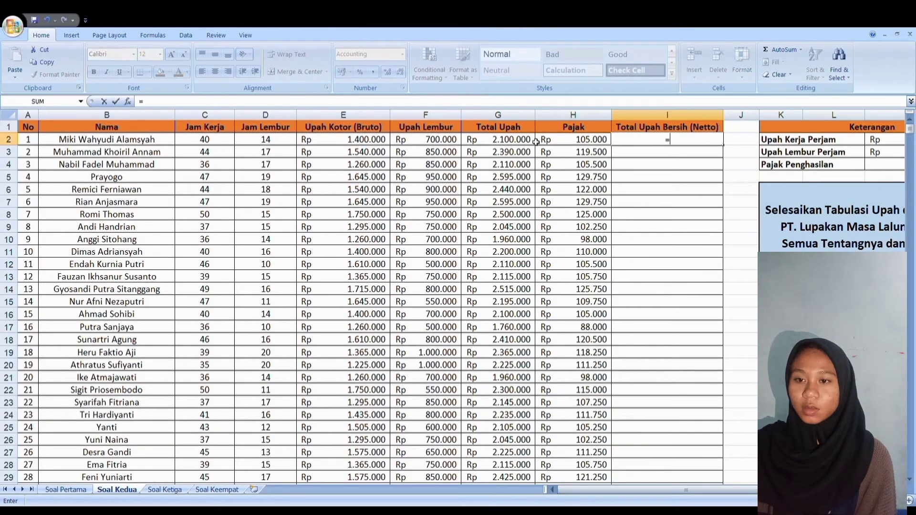
pyautogui.write('SUM(')
pyautogui.click(503, 142)
pyautogui.write('-')
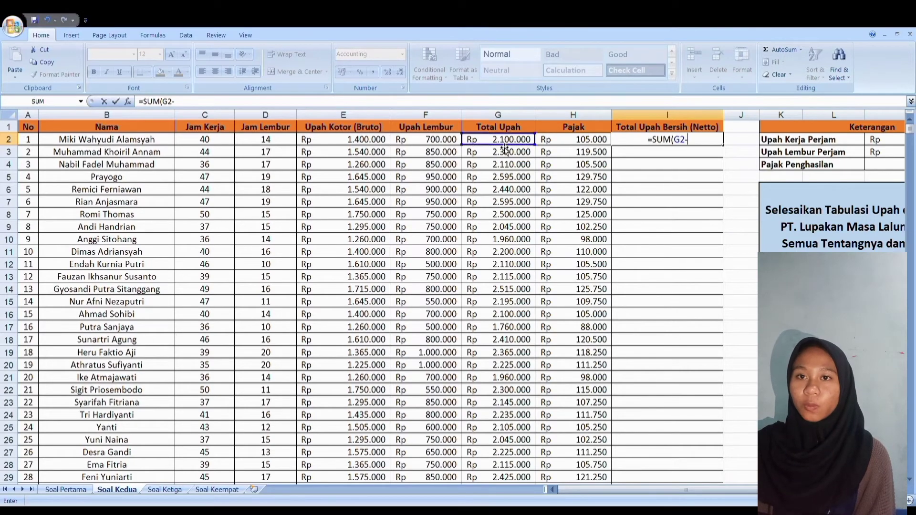
pyautogui.click(572, 138)
pyautogui.write(')')
pyautogui.press('Return')
pyautogui.click(628, 141)
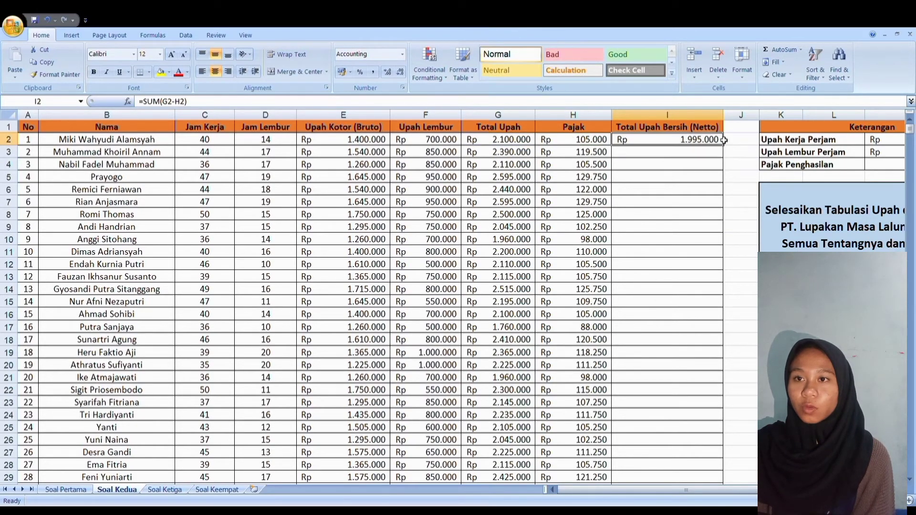
pyautogui.moveTo(722, 146)
pyautogui.mouseDown()
pyautogui.moveTo(706, 296)
pyautogui.moveTo(706, 413)
pyautogui.moveTo(726, 286)
pyautogui.moveTo(723, 144)
pyautogui.moveTo(714, 448)
pyautogui.moveTo(713, 439)
pyautogui.mouseUp()
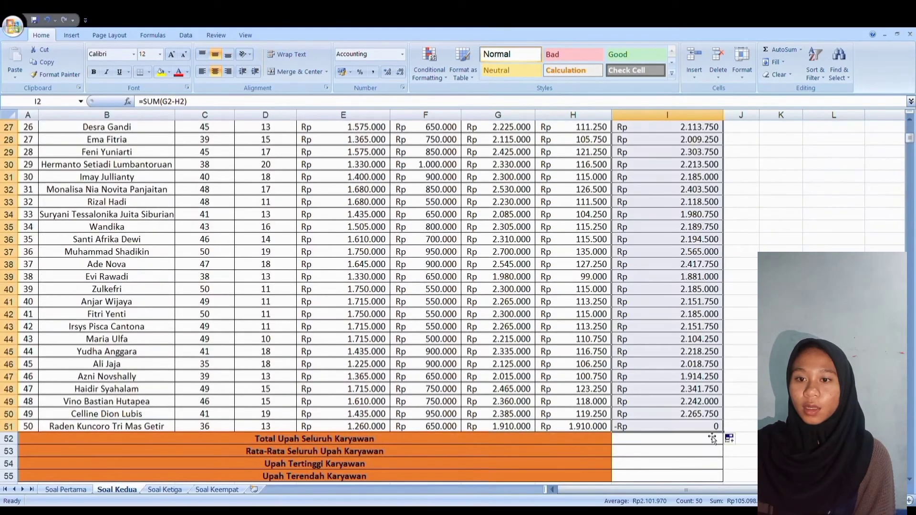
# Check the Pajak formula in H51 and compare it with the tax values in the rows above
pyautogui.click(593, 431)
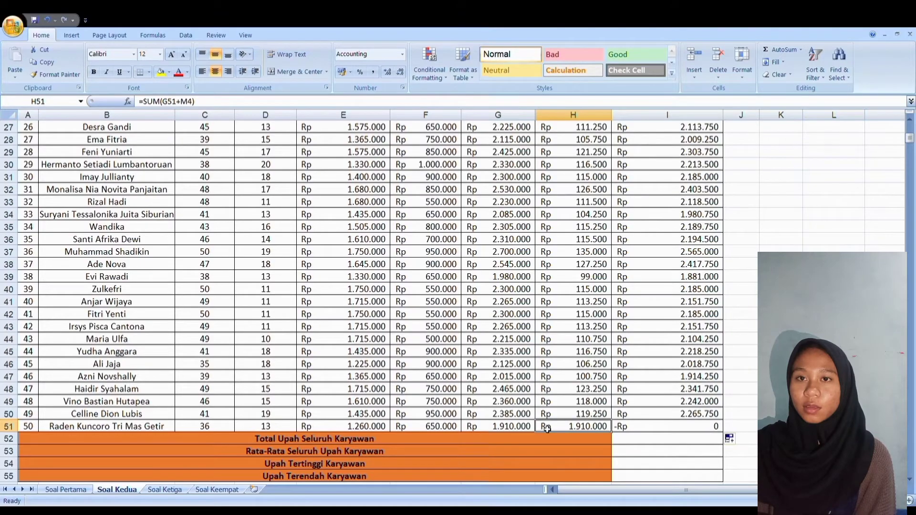
pyautogui.press('Up')
pyautogui.press('Up')
pyautogui.press('Up')
pyautogui.press('Up')
pyautogui.press('Up')
pyautogui.press('Up')
pyautogui.press('Up')
pyautogui.press('Up')
pyautogui.press('Up')
pyautogui.press('Up')
pyautogui.press('Up')
pyautogui.press('Up')
pyautogui.press('Up')
pyautogui.press('Up')
pyautogui.press('Up')
pyautogui.press('Up')
pyautogui.press('Up')
pyautogui.press('Up')
pyautogui.press('Up')
pyautogui.press('Up')
pyautogui.press('Down')
pyautogui.press('Down')
pyautogui.press('Down')
pyautogui.press('Down')
pyautogui.press('Down')
pyautogui.press('Down')
pyautogui.press('Down')
pyautogui.press('Down')
pyautogui.press('Down')
pyautogui.press('Down')
pyautogui.press('Down')
pyautogui.press('Down')
pyautogui.press('Down')
pyautogui.press('Down')
pyautogui.press('Down')
pyautogui.press('Down')
pyautogui.press('Down')
pyautogui.press('Down')
pyautogui.press('Down')
pyautogui.press('Down')
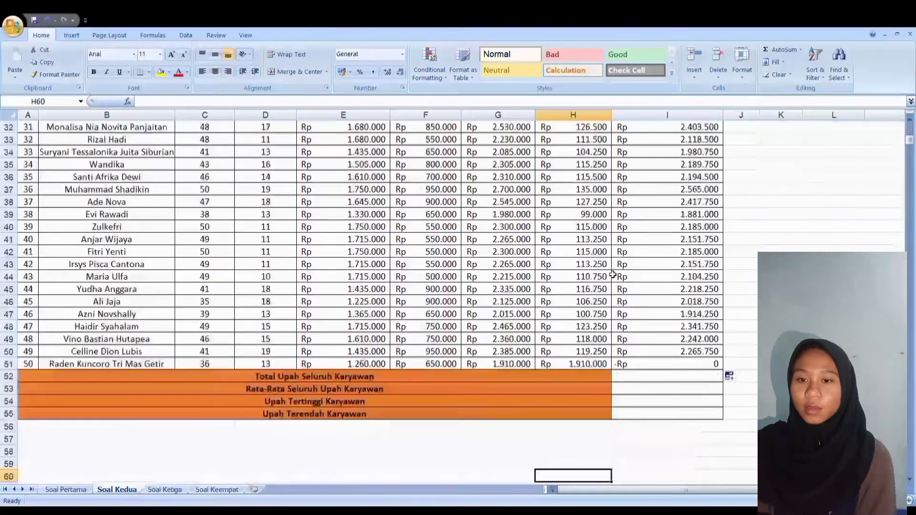
# Replace the Pajak formula in H51 with =SUM(G51*M4)
pyautogui.click(563, 365)
pyautogui.write('=')
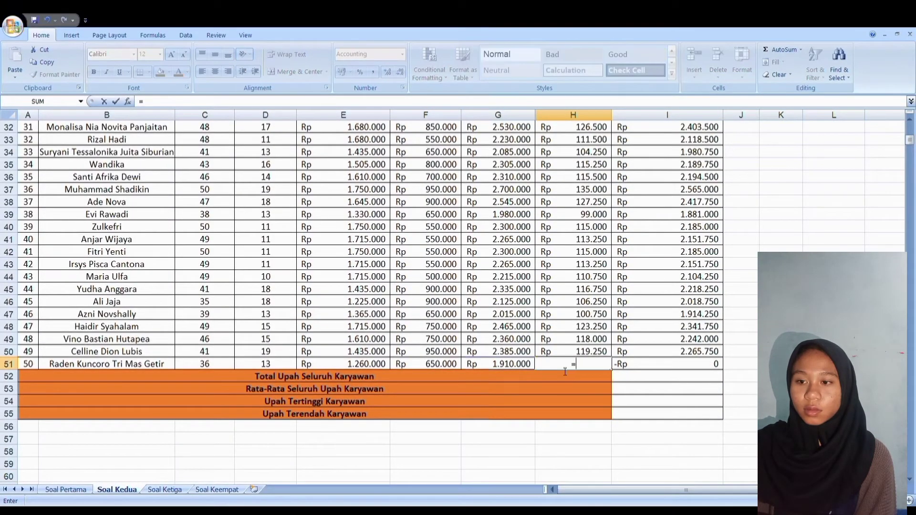
pyautogui.write('SUM(')
pyautogui.click(518, 367)
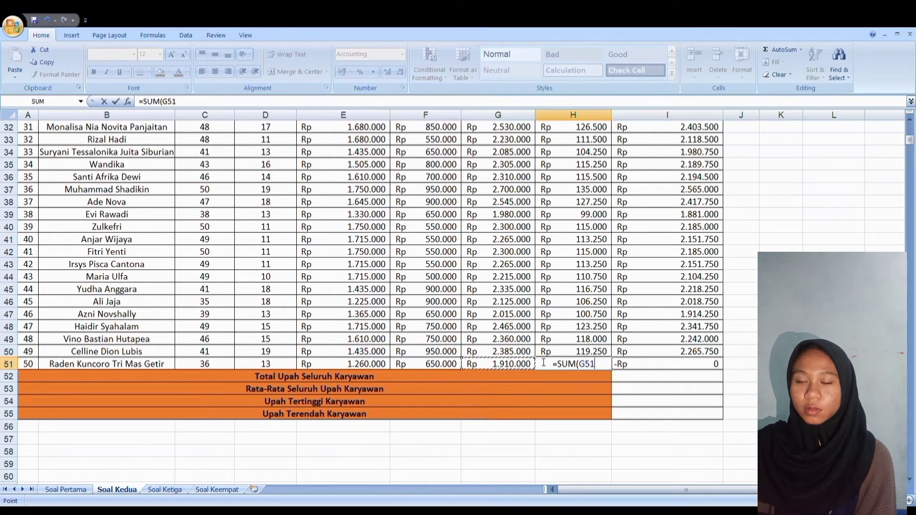
pyautogui.write('*M4)')
pyautogui.click(572, 365)
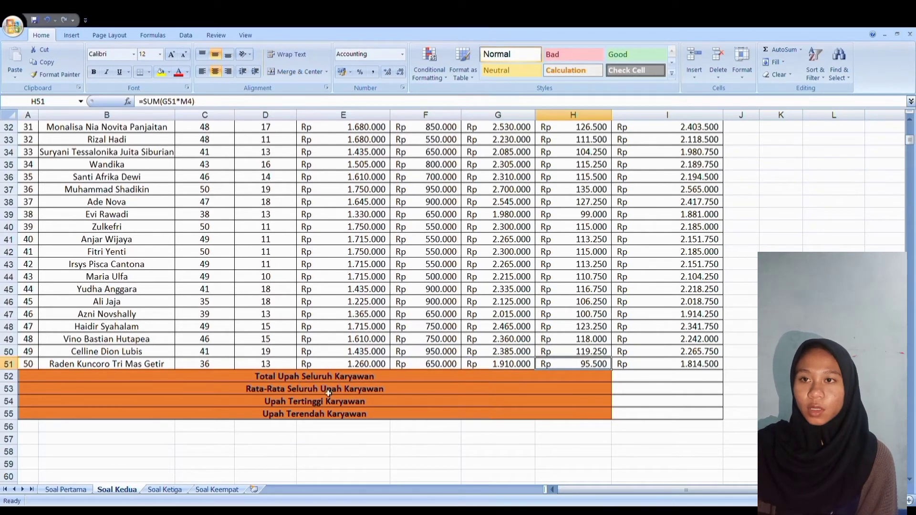
# Calculate Total Upah Seluruh Karyawan in I52 with =SUM(I2:I51)
pyautogui.click(647, 380)
pyautogui.write('=SUM(')
pyautogui.scroll(10, 685, 377)
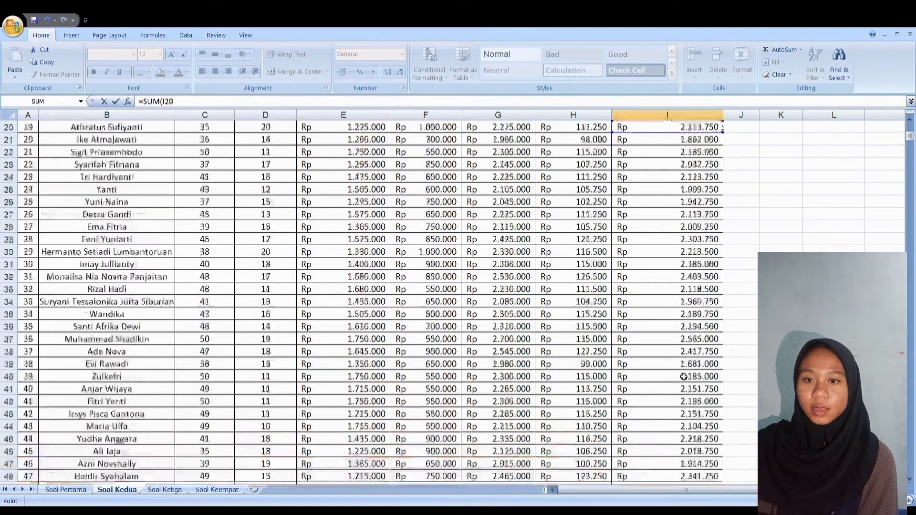
pyautogui.click(677, 139)
pyautogui.moveTo(730, 151); pyautogui.dragTo(705, 262)
pyautogui.write(')')
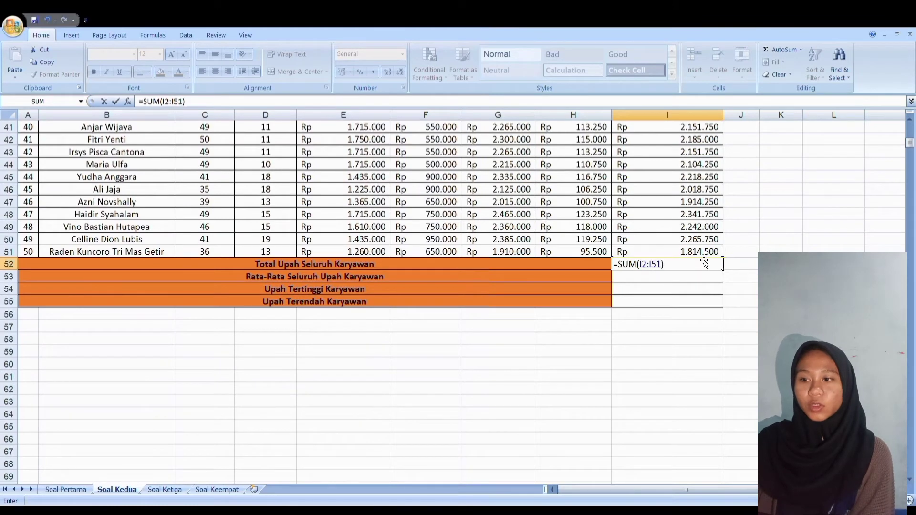
pyautogui.press('Return')
# Calculate Rata-Rata Seluruh Upah Karyawan in I53 with AVERAGE over I2:I51
pyautogui.write('=AVERAG')
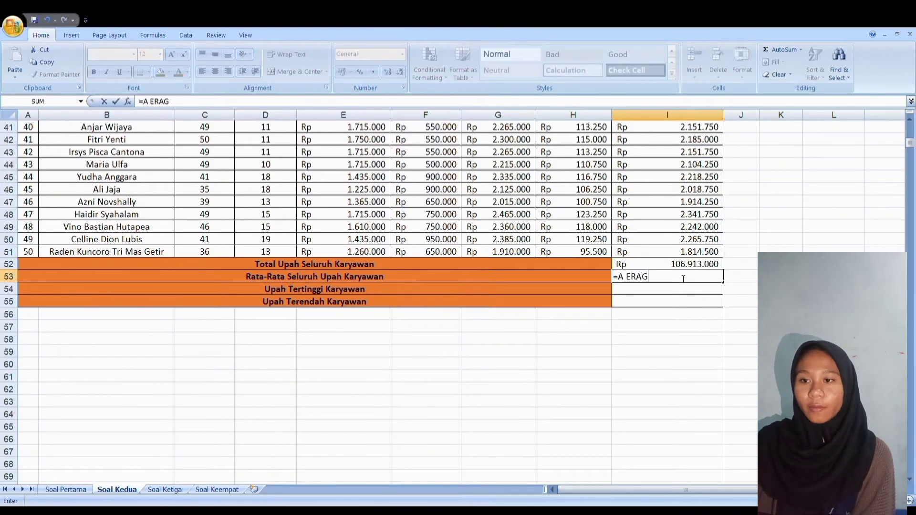
pyautogui.press('Escape')
pyautogui.write('=AVERAGE')
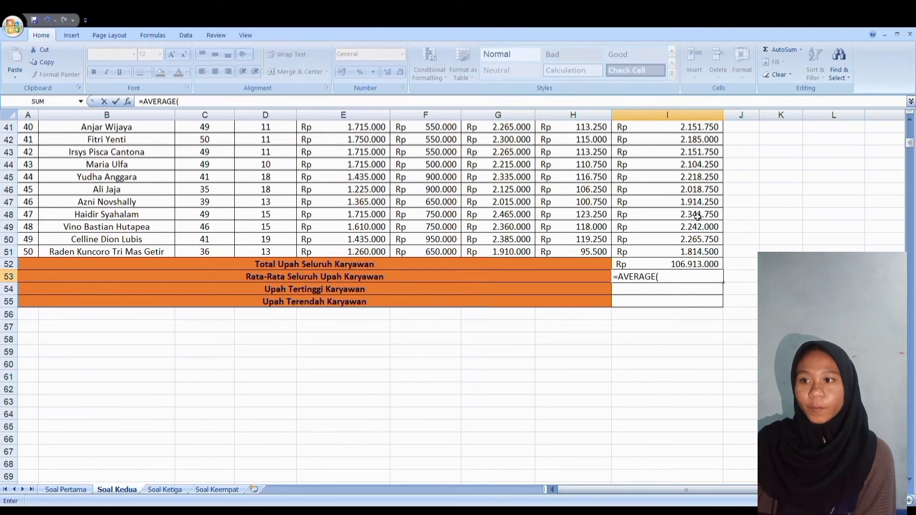
pyautogui.write('(')
pyautogui.moveTo(698, 217); pyautogui.dragTo(699, 329)
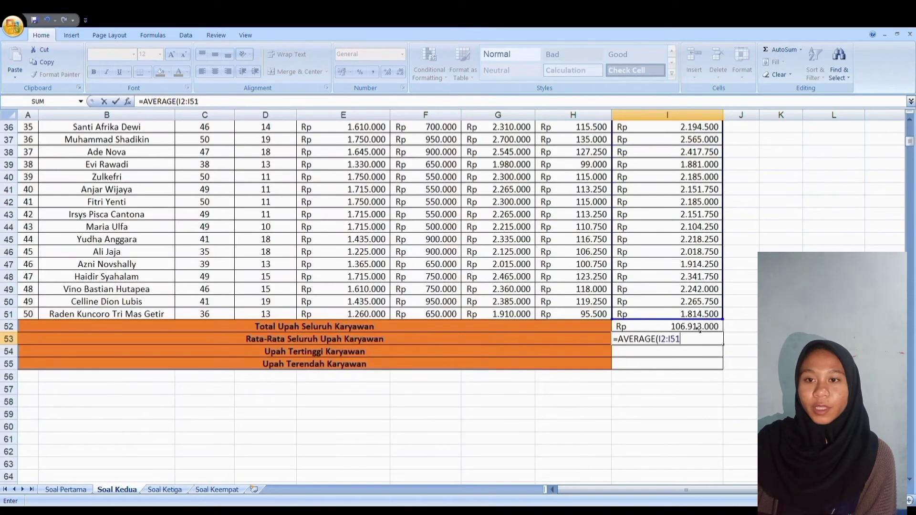
pyautogui.press('Return')
# Calculate Upah Tertinggi Karyawan in I54 with MAX over the employees' net wages in column I, starting at I2
pyautogui.write('=')
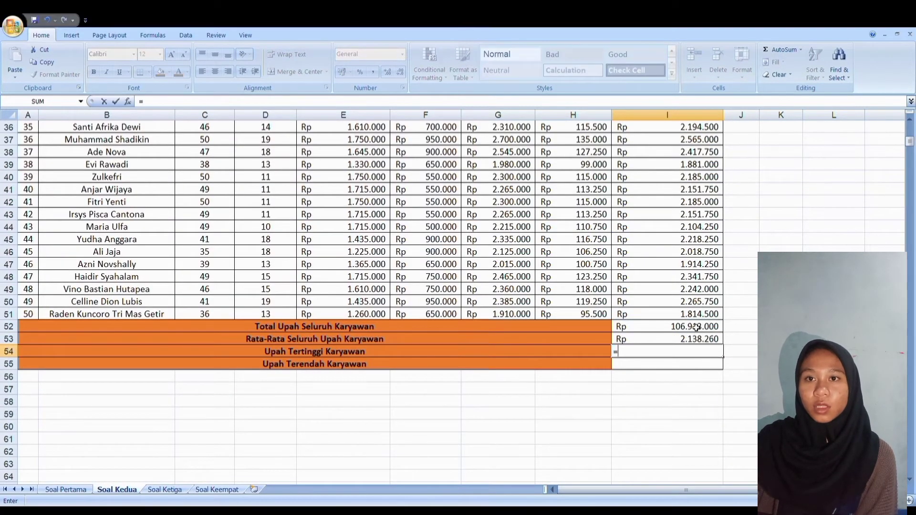
pyautogui.write('MAX(')
pyautogui.moveTo(696, 327); pyautogui.dragTo(696, 181)
pyautogui.write('0')
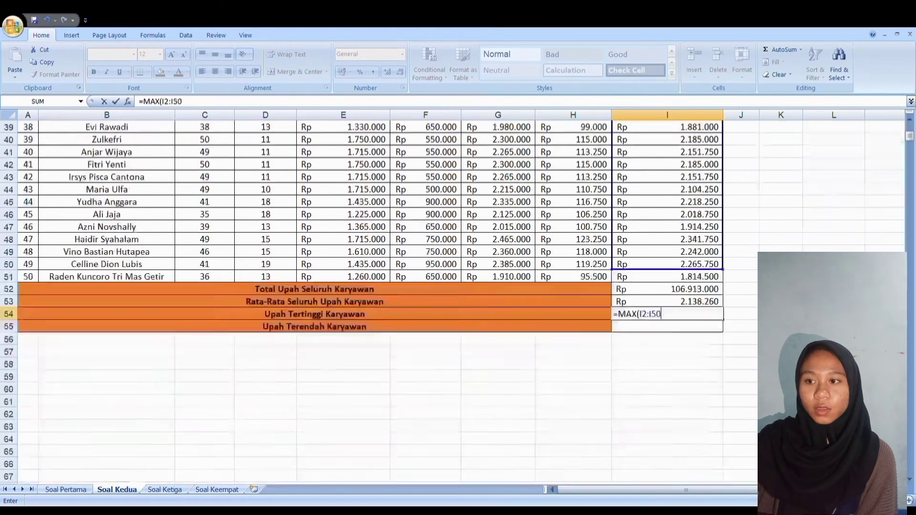
pyautogui.moveTo(697, 264); pyautogui.dragTo(719, 453)
pyautogui.write(')')
pyautogui.press('Return')
# Calculate Upah Terendah Karyawan in I55 with MIN over the employees' net wages in column I, starting at I2
pyautogui.write('=MIN(')
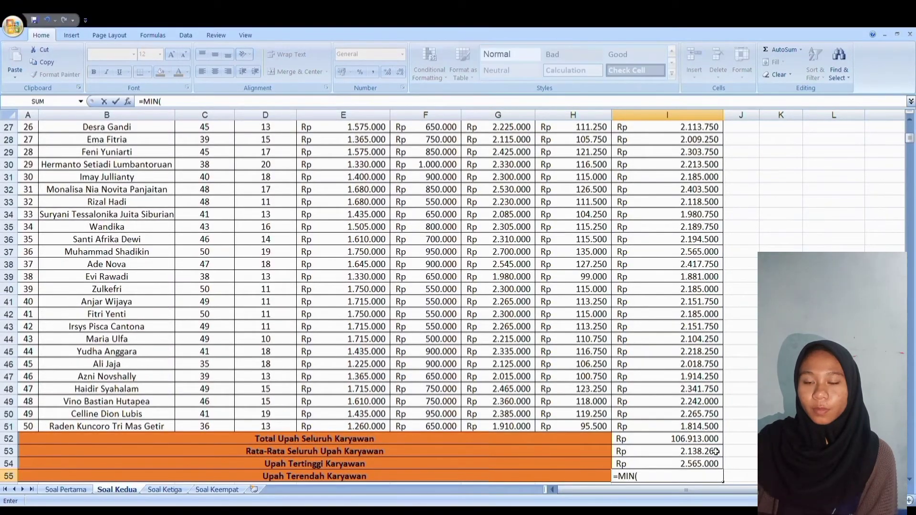
pyautogui.press('Down')
pyautogui.press('Down')
pyautogui.press('Down')
pyautogui.press('Up')
pyautogui.press('Up')
pyautogui.press('Up')
pyautogui.press('Up')
pyautogui.press('Up')
pyautogui.press('Up')
pyautogui.press('Up')
pyautogui.press('Up')
pyautogui.press('Up')
pyautogui.press('Up')
pyautogui.press('Up')
pyautogui.press('Up')
pyautogui.press('Up')
pyautogui.press('Up')
pyautogui.press('Up')
pyautogui.press('Up')
pyautogui.press('Up')
pyautogui.press('Up')
pyautogui.press('Up')
pyautogui.press('Up')
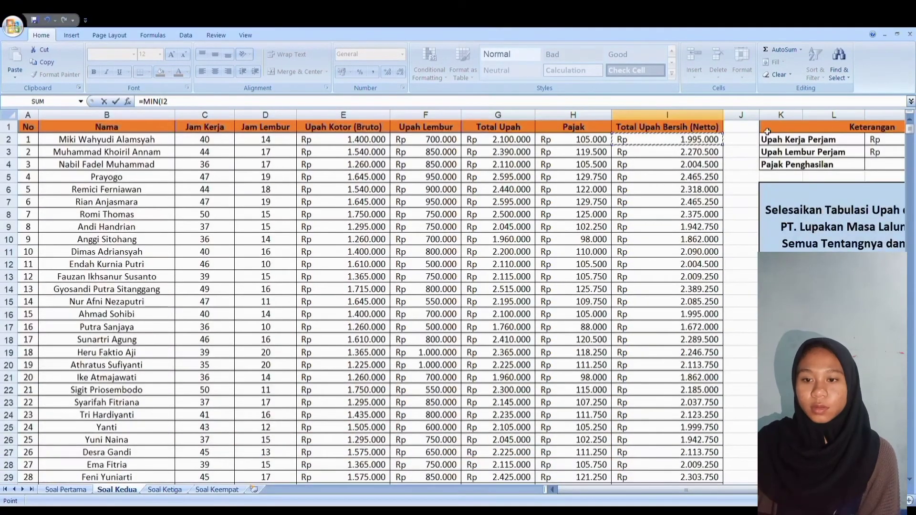
pyautogui.moveTo(668, 139); pyautogui.dragTo(687, 302)
pyautogui.scroll(-2, 689, 334)
pyautogui.write(')')
pyautogui.press('Return')
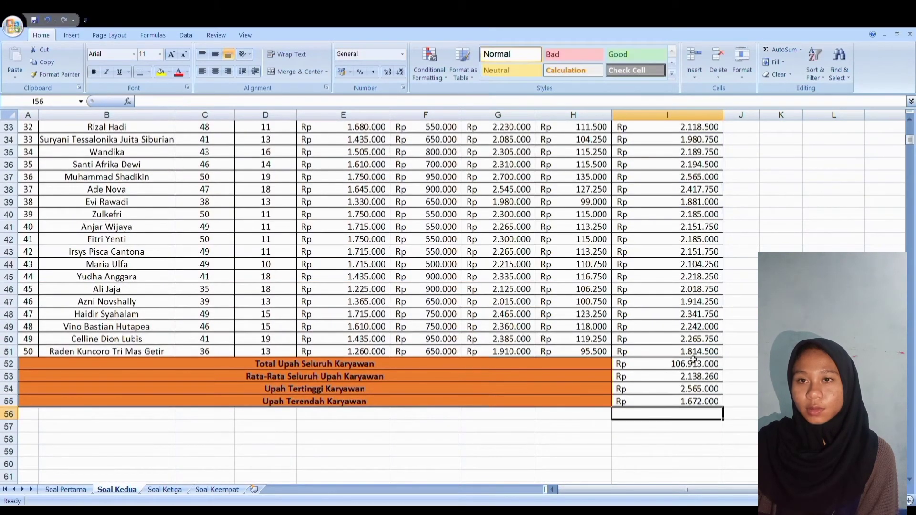
# Review the completed wage table and the Keterangan rates on the Soal Kedua sheet
pyautogui.press('Up')
pyautogui.press('Up')
pyautogui.press('Up')
pyautogui.press('Up')
pyautogui.press('Up')
pyautogui.press('Up')
pyautogui.press('Up')
pyautogui.press('Up')
pyautogui.press('Up')
pyautogui.press('Up')
pyautogui.press('Up')
pyautogui.press('Up')
pyautogui.press('Up')
pyautogui.press('Up')
pyautogui.press('Up')
pyautogui.press('Up')
pyautogui.press('Up')
pyautogui.press('Up')
pyautogui.press('Up')
pyautogui.press('Up')
pyautogui.press('Right')
pyautogui.press('Right')
pyautogui.press('Right')
pyautogui.press('Right')
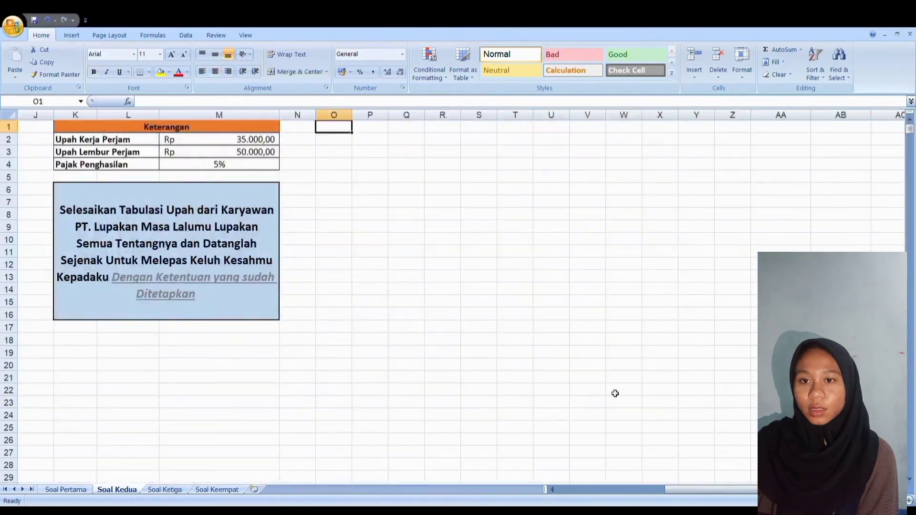
pyautogui.hotkey('ctrl', 'Home')
# On the Soal Ketiga sheet, start a nested IF in E2 returning "A" for D2>90 and "B" for D2>80
pyautogui.hotkey('ctrl', 'pagedown')
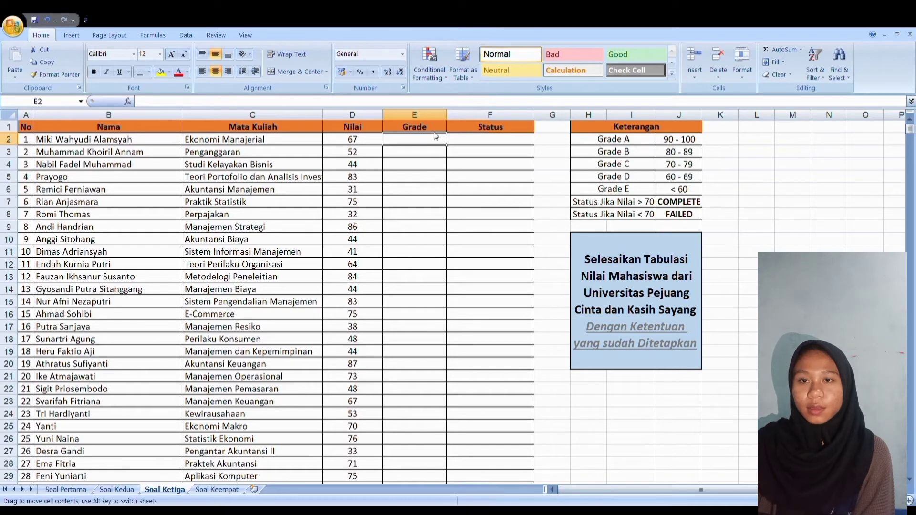
pyautogui.write('=IF(')
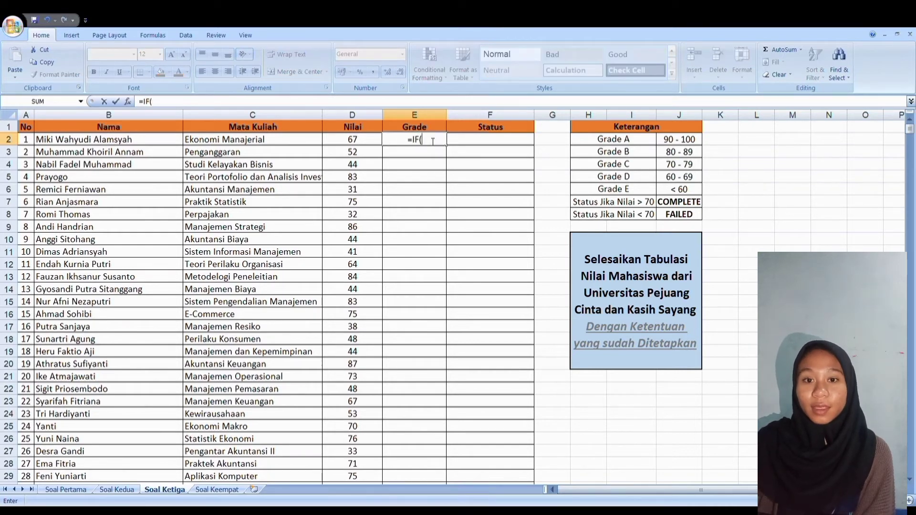
pyautogui.click(359, 144)
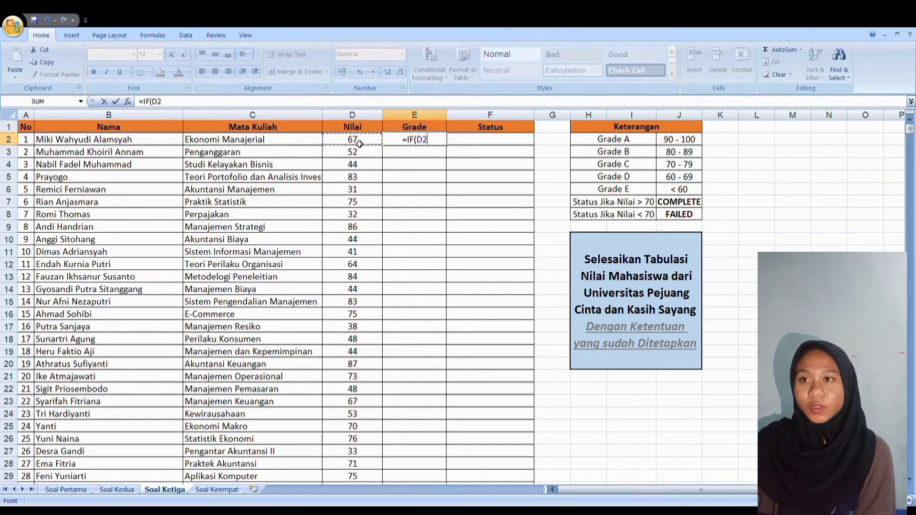
pyautogui.write('>90')
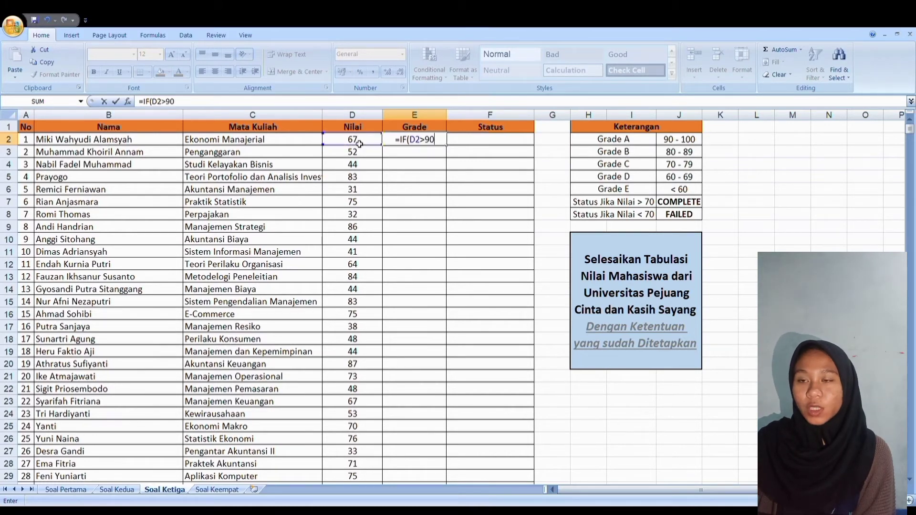
pyautogui.write(';"')
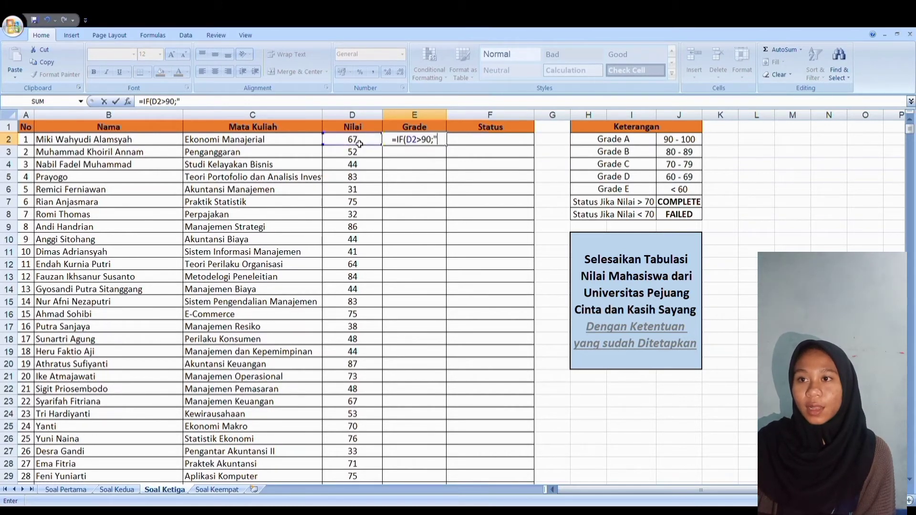
pyautogui.write('A"')
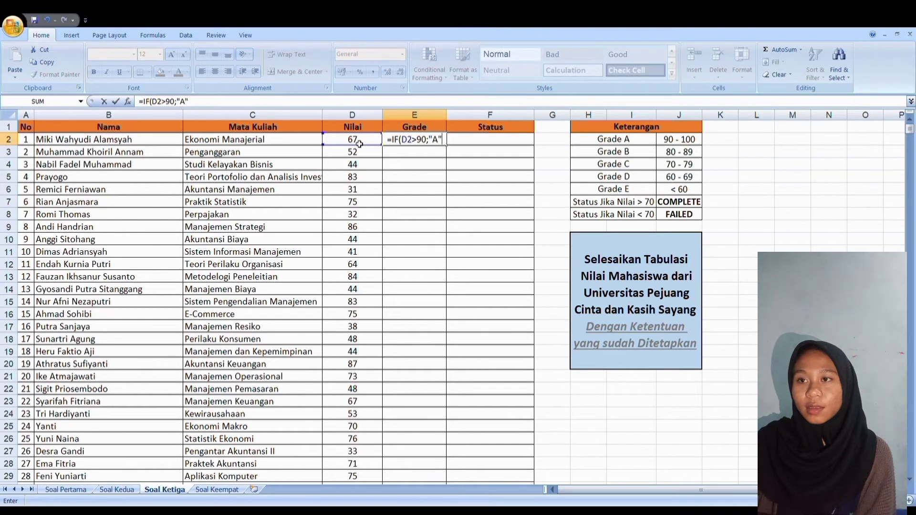
pyautogui.write(';IF(')
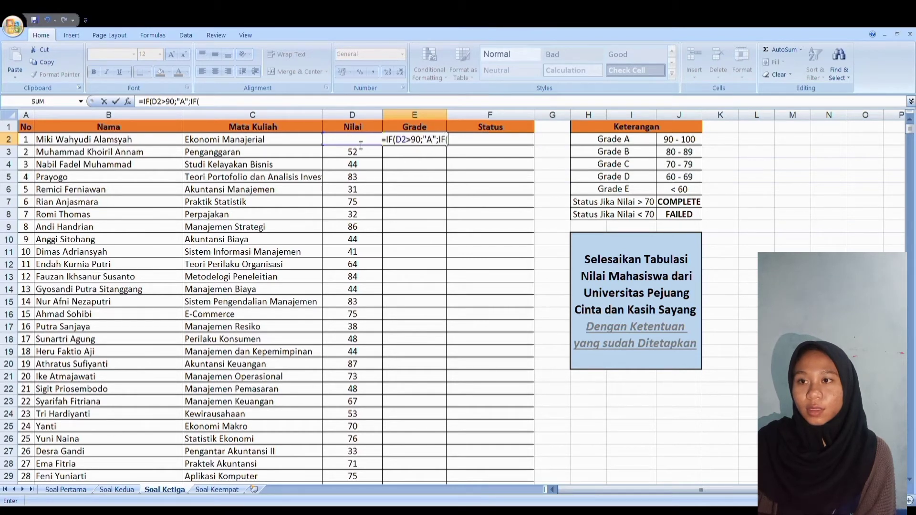
pyautogui.write('D2>')
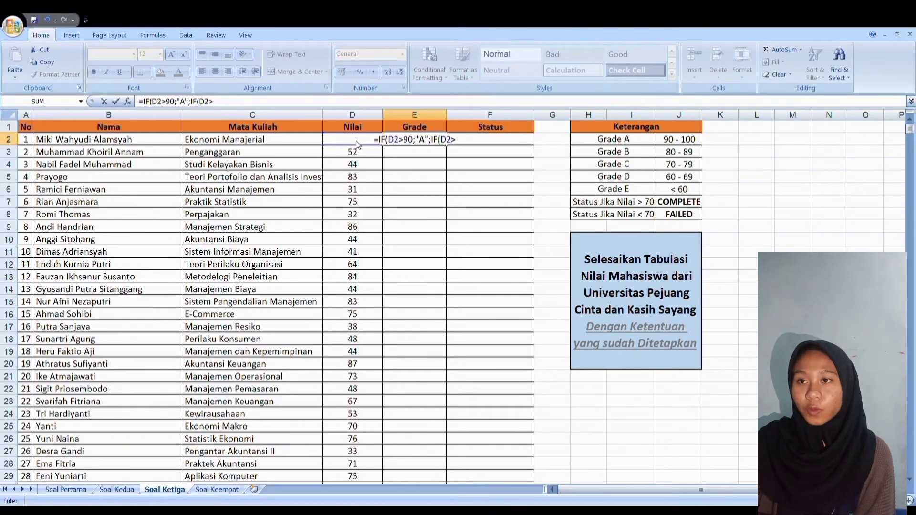
pyautogui.write('80;"B')
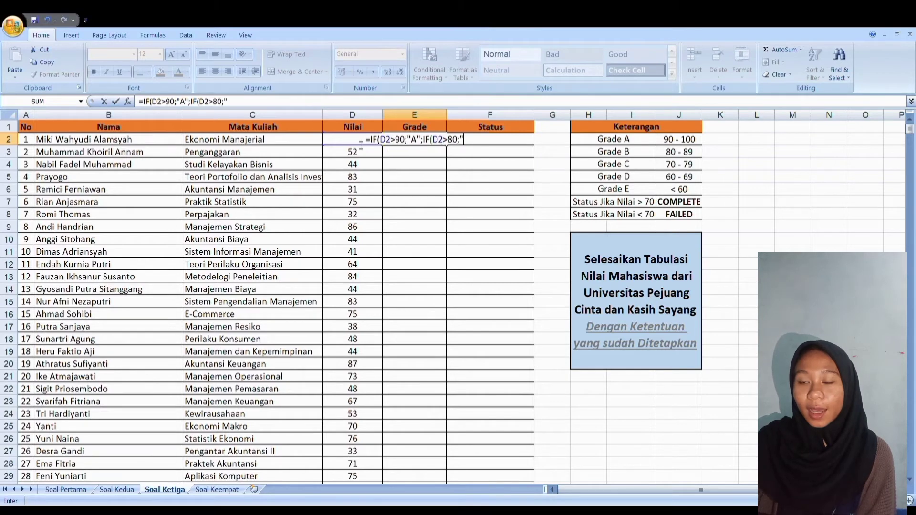
pyautogui.write('"')
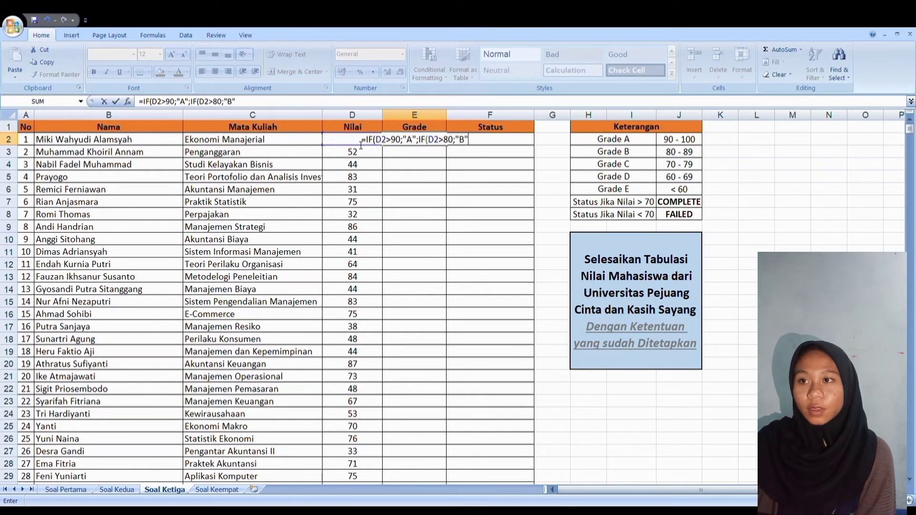
# Extend the nested IF in E2 with "C" for D2>70 and "D" with 60 as its condition
pyautogui.write(';IF(D')
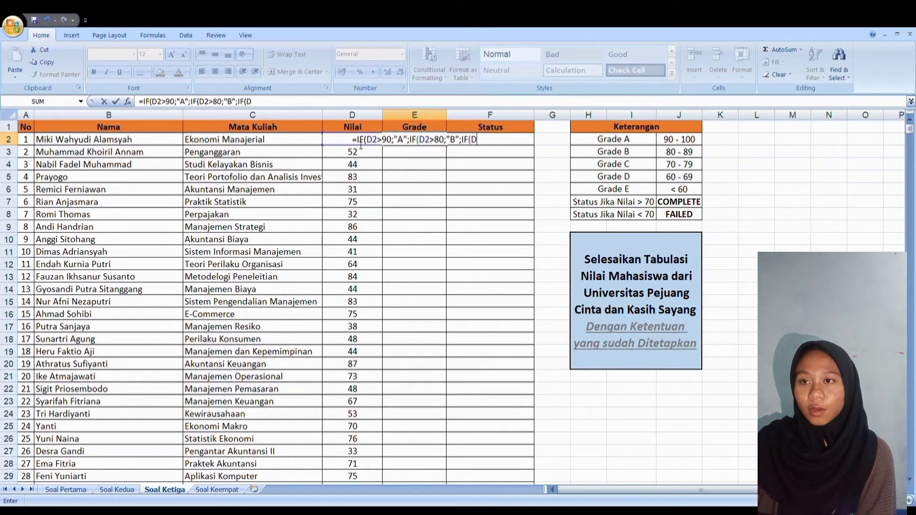
pyautogui.write('2>')
pyautogui.write('7')
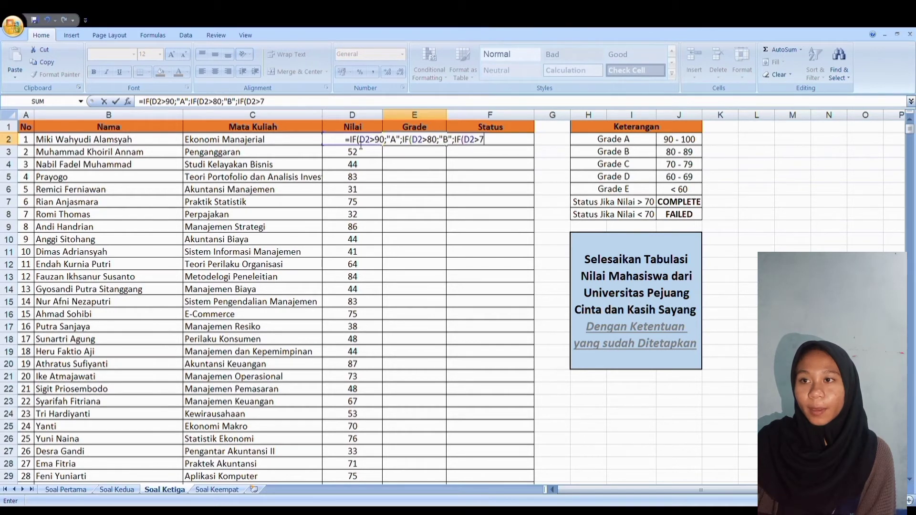
pyautogui.write('0;"C')
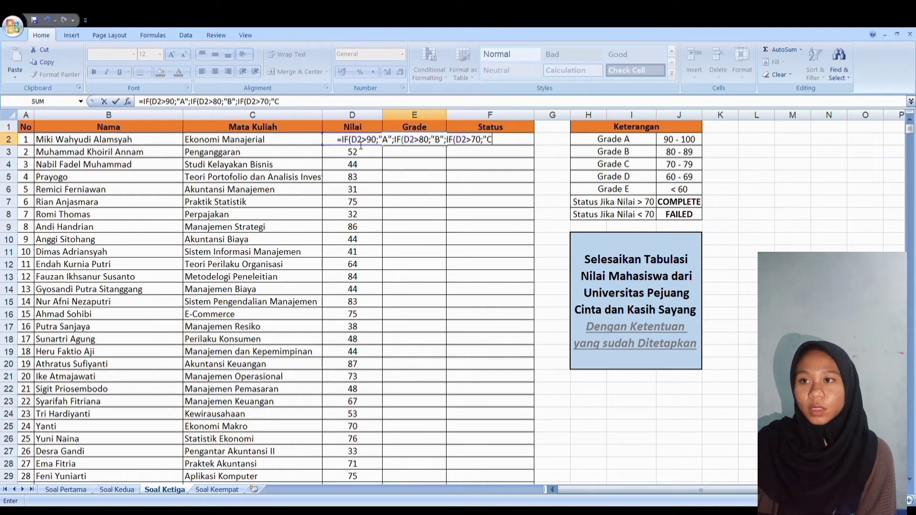
pyautogui.write('";IF(')
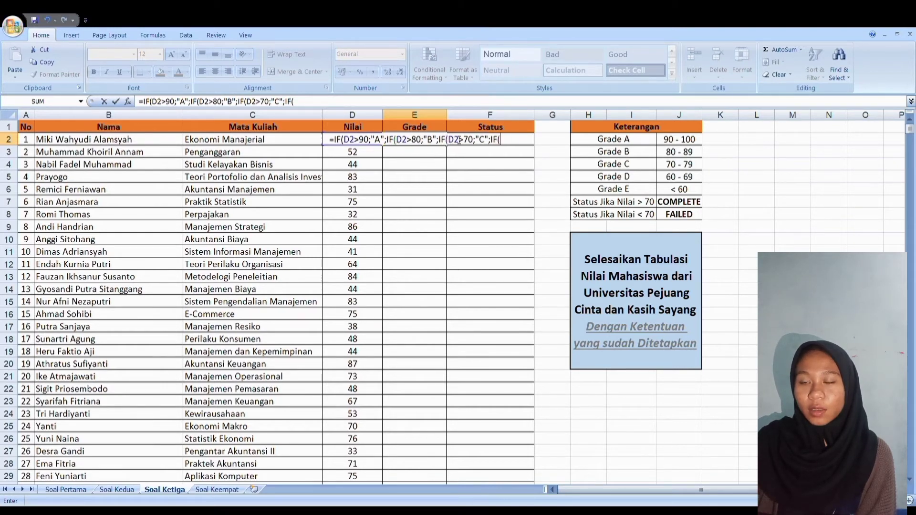
pyautogui.write('60;')
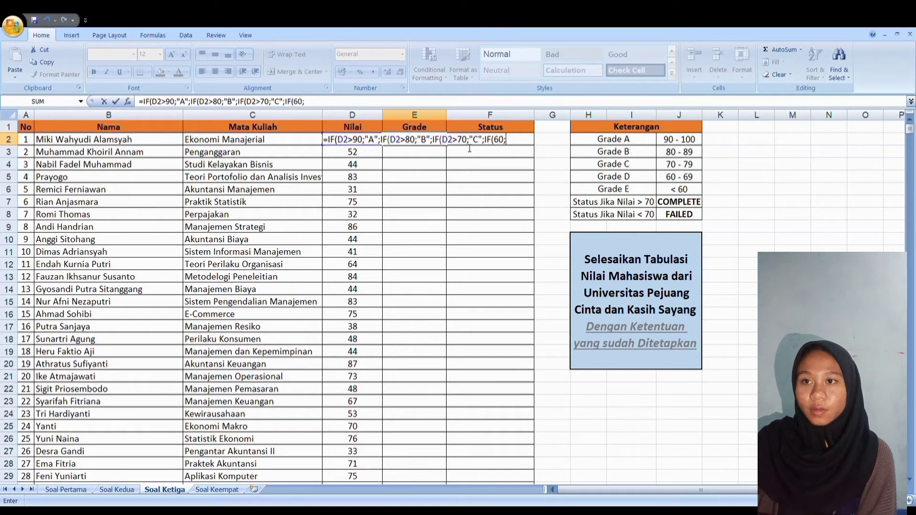
pyautogui.write('"D"')
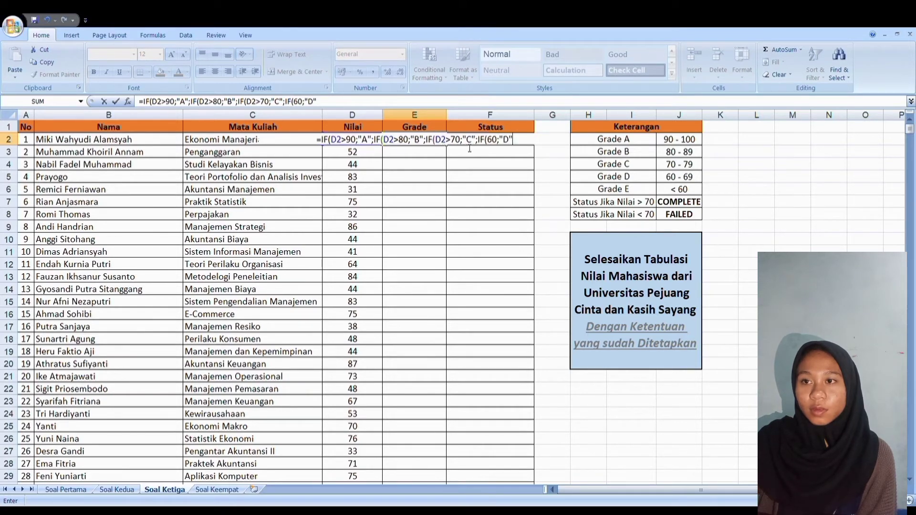
# Finish the Grade formula in E2 with "E" for D2<60 and close all five nested IFs
pyautogui.write(';IF(D2>')
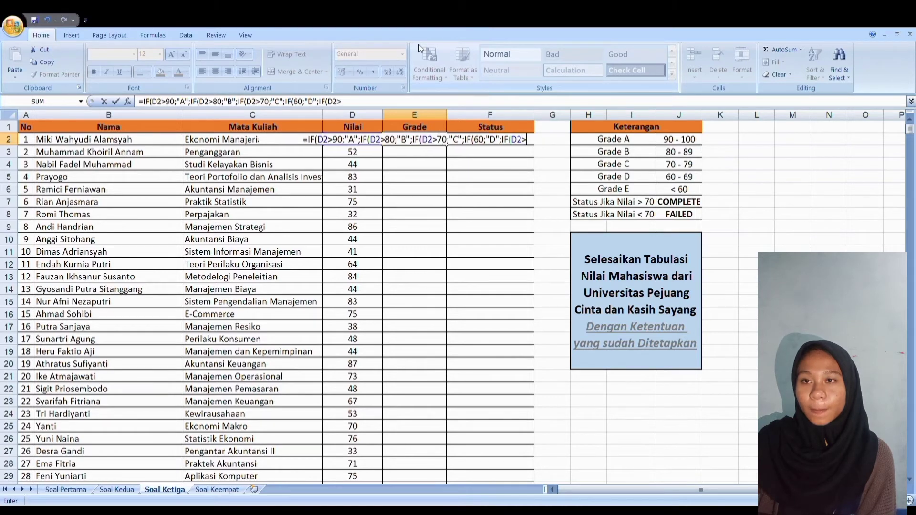
pyautogui.press('BackSpace')
pyautogui.write('<60')
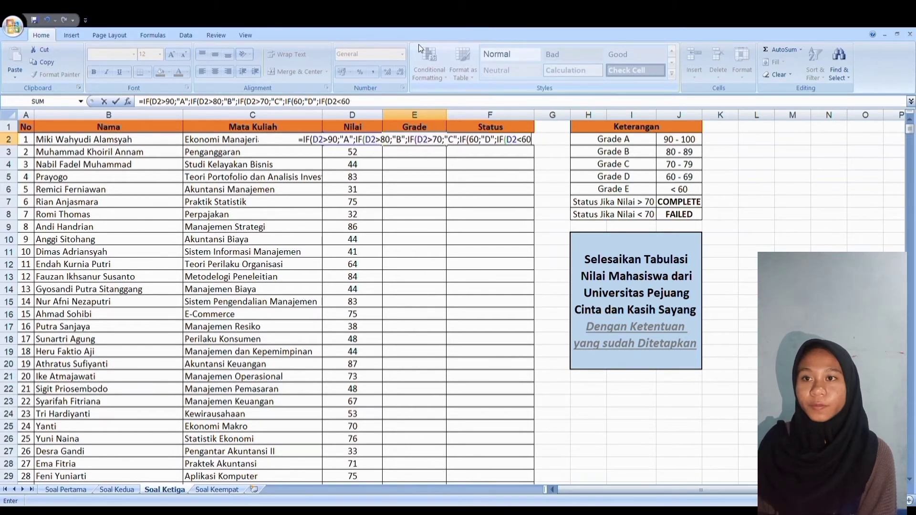
pyautogui.write(';"E"')
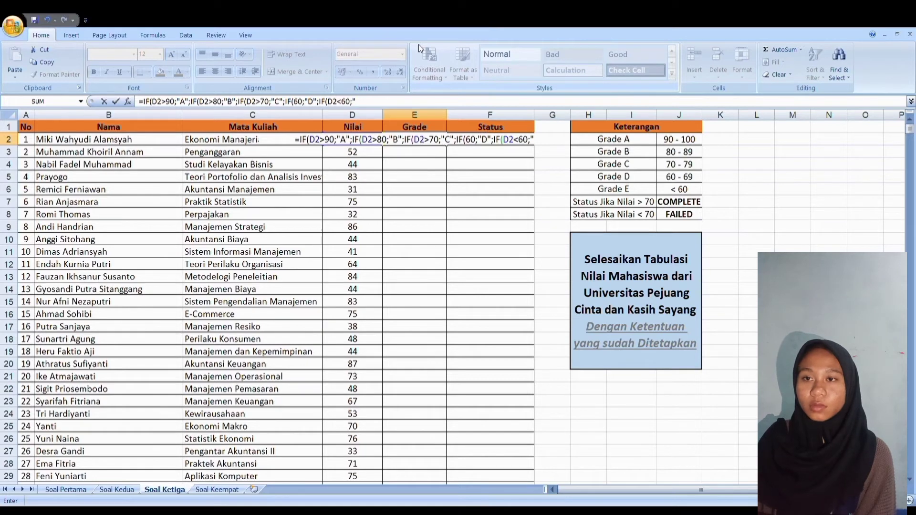
pyautogui.write(')))))')
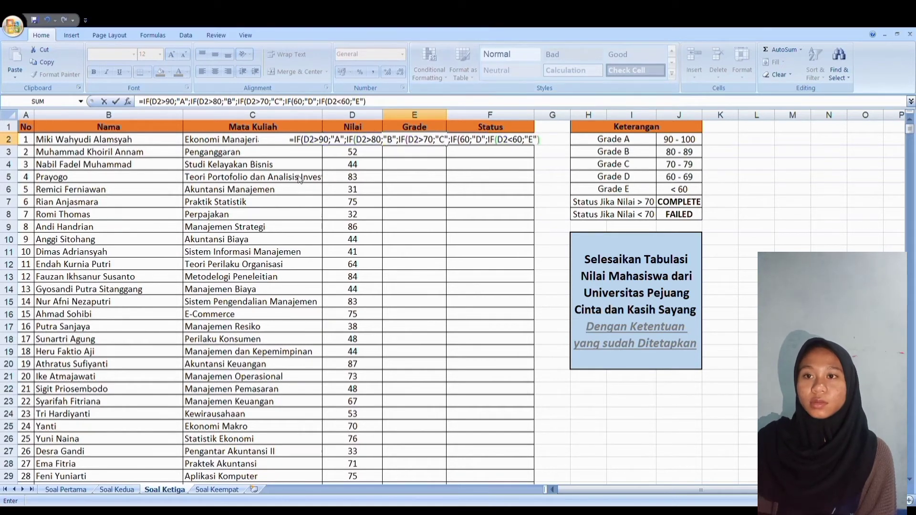
pyautogui.press('Return')
# Fill the Grade formula from E2 down the column for all students
pyautogui.click(439, 143)
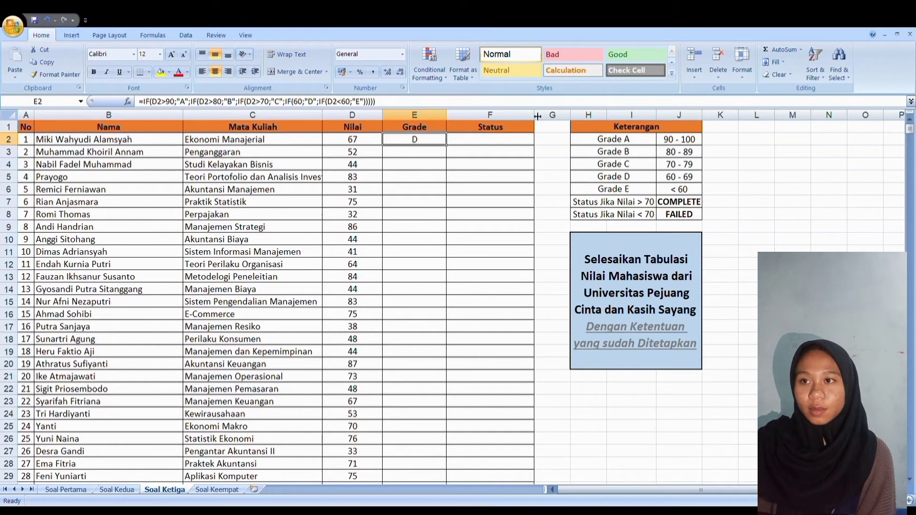
pyautogui.moveTo(446, 145); pyautogui.dragTo(427, 441)
pyautogui.hotkey('ctrl', 'Up')
# Correct the "D" condition in E2 to D2>60 and refill the Grade formula down the column for all students
pyautogui.click(425, 146)
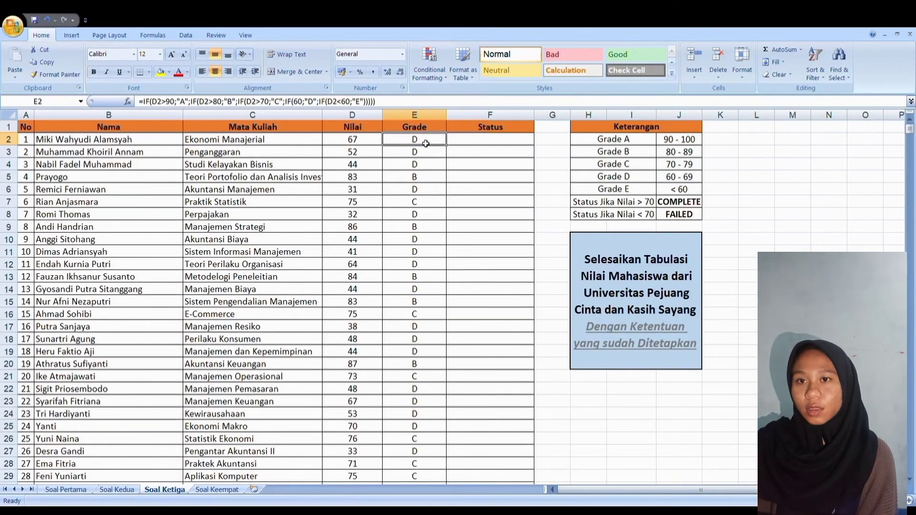
pyautogui.click(293, 102)
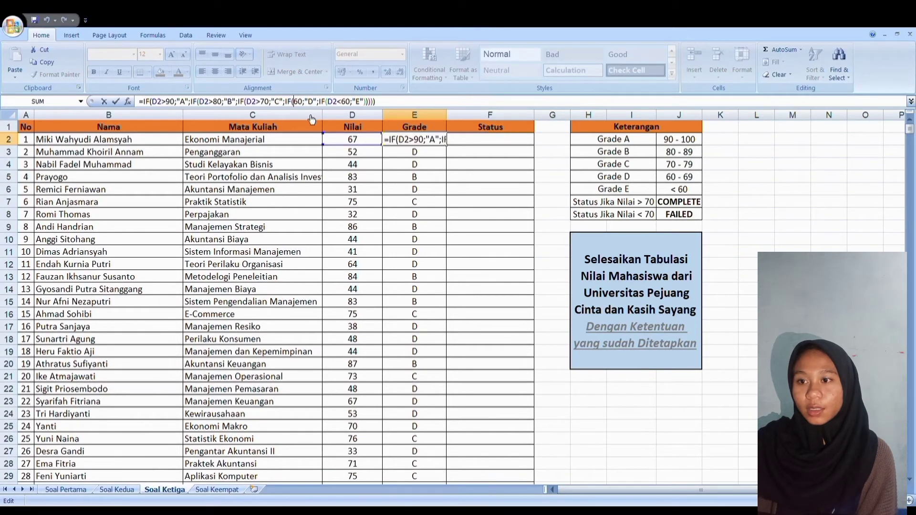
pyautogui.press('Return')
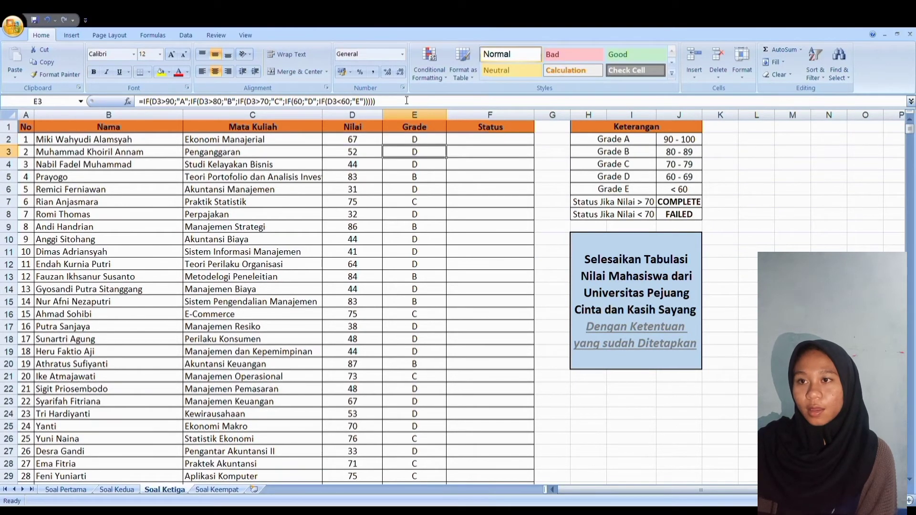
pyautogui.click(421, 138)
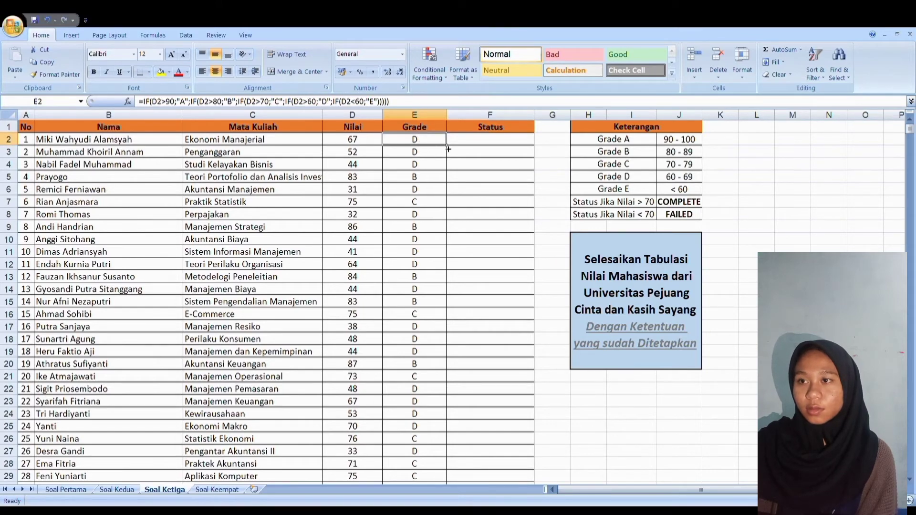
pyautogui.moveTo(446, 145); pyautogui.dragTo(424, 445)
pyautogui.hotkey('ctrl', 'Up')
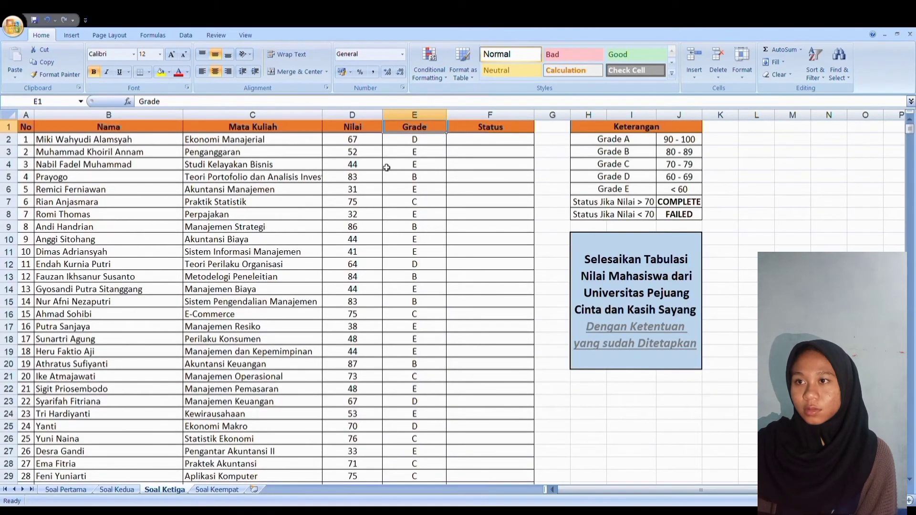
# Enter a Status formula in F2 with nested IFs returning "COMPLETE" for D2>70 and "FAILED" for D2<70
pyautogui.click(486, 141)
pyautogui.write('=if(')
pyautogui.press('BackSpace')
pyautogui.press('BackSpace')
pyautogui.press('BackSpace')
pyautogui.press('BackSpace')
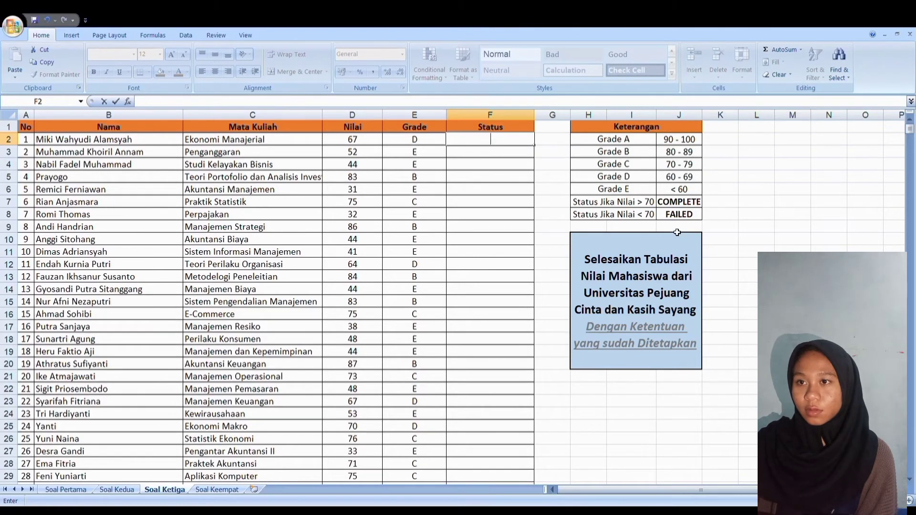
pyautogui.write('=IF(')
pyautogui.click(370, 141)
pyautogui.write('>70;"C')
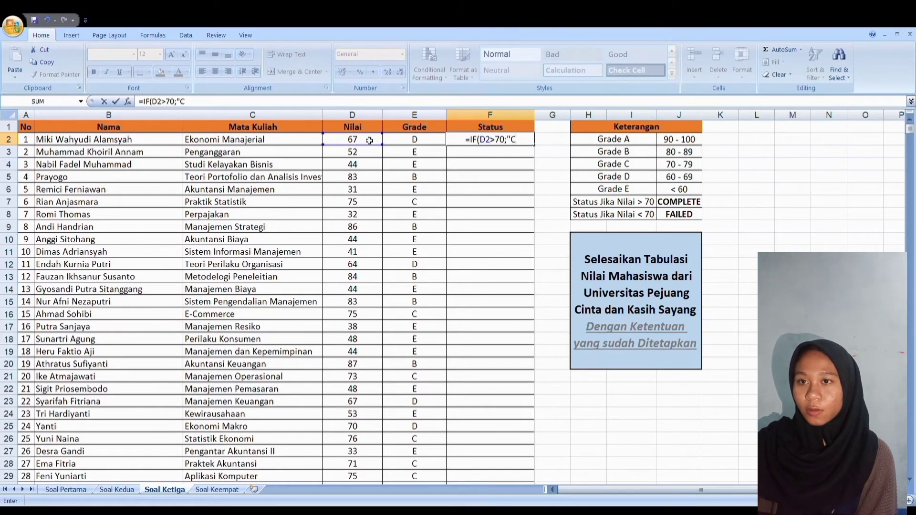
pyautogui.write('OMPLETE";IF(')
pyautogui.click(363, 140)
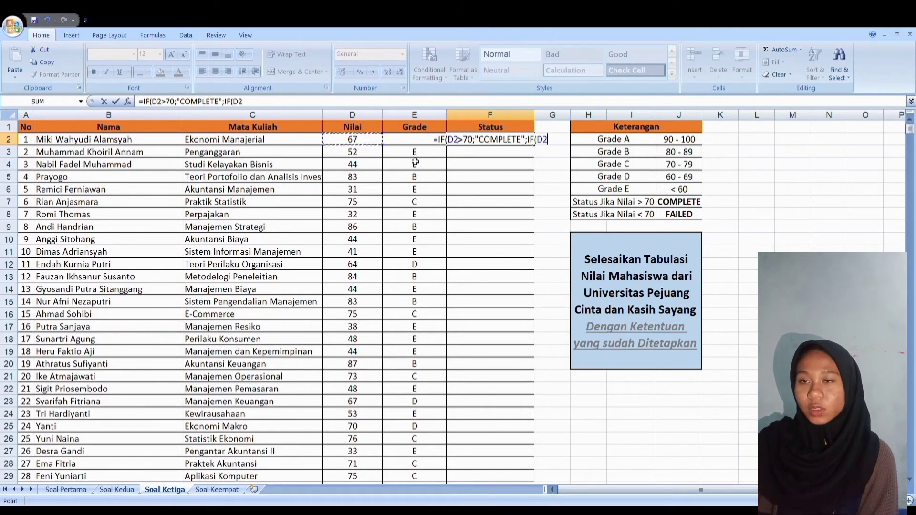
pyautogui.write('<70;"FAILED")')
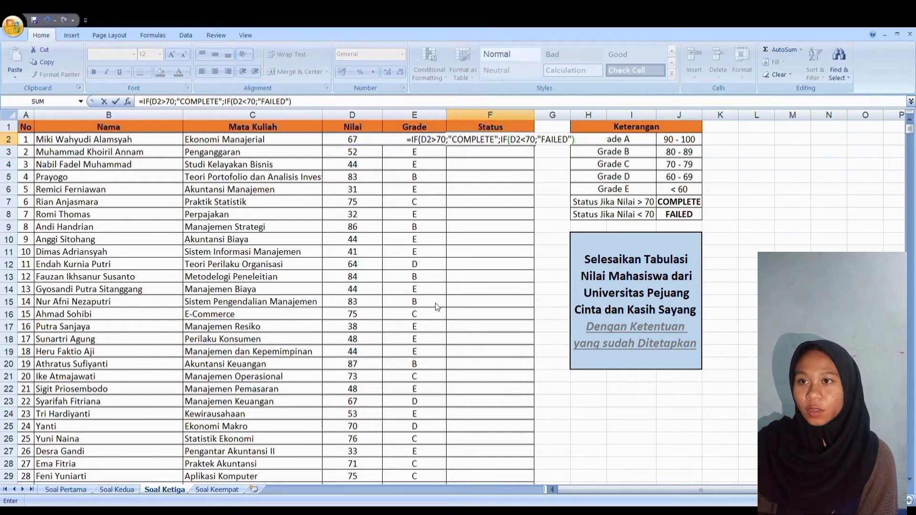
pyautogui.press('Return')
# Fill the Status formula from F2 down the column for all students
pyautogui.click(511, 143)
pyautogui.moveTo(534, 145); pyautogui.dragTo(525, 480)
pyautogui.hotkey('ctrl', 'Up')
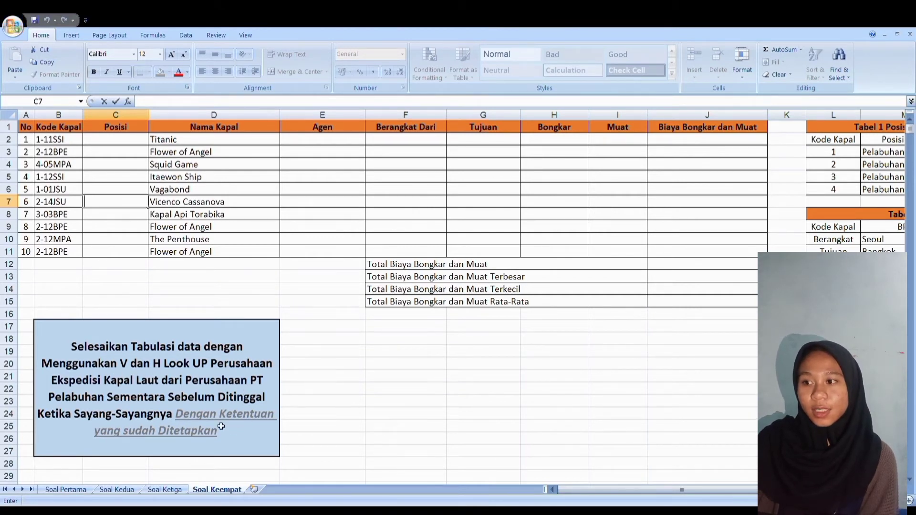
# Examine the ship table and its reference tables on the Soal Keempat sheet
pyautogui.press('Right')
pyautogui.press('Right')
pyautogui.press('Right')
pyautogui.press('Right')
pyautogui.press('Right')
pyautogui.press('Right')
pyautogui.press('Right')
pyautogui.press('Right')
pyautogui.press('Right')
pyautogui.press('Right')
pyautogui.press('Right')
pyautogui.press('Right')
pyautogui.press('Right')
pyautogui.press('Right')
pyautogui.press('Right')
pyautogui.press('Right')
pyautogui.press('Right')
pyautogui.press('Right')
pyautogui.press('Right')
pyautogui.press('Right')
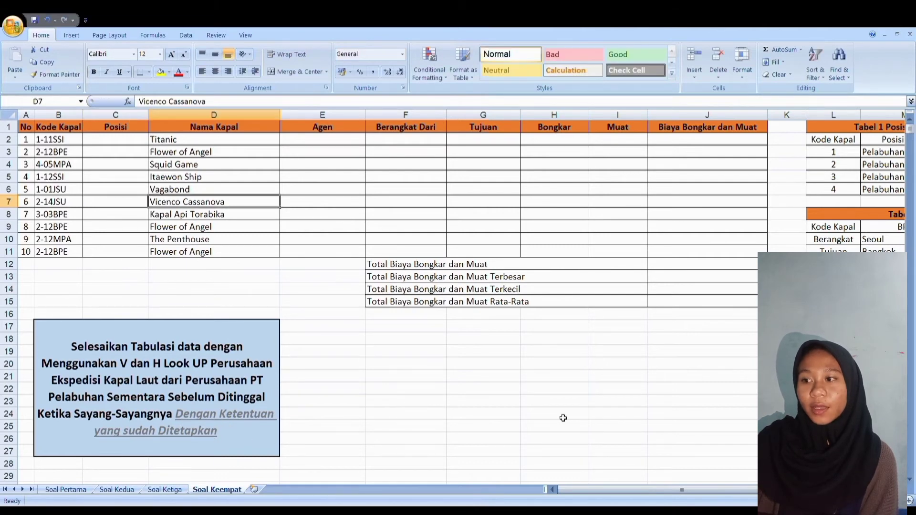
pyautogui.press('Left')
pyautogui.press('Left')
pyautogui.press('Left')
pyautogui.press('Left')
pyautogui.press('Left')
pyautogui.press('Left')
pyautogui.press('Left')
pyautogui.press('Left')
pyautogui.press('Left')
pyautogui.press('Left')
pyautogui.press('Left')
pyautogui.press('Left')
pyautogui.press('Left')
pyautogui.press('Left')
pyautogui.press('Left')
pyautogui.press('Left')
pyautogui.press('Left')
pyautogui.press('Left')
pyautogui.press('Left')
pyautogui.press('Left')
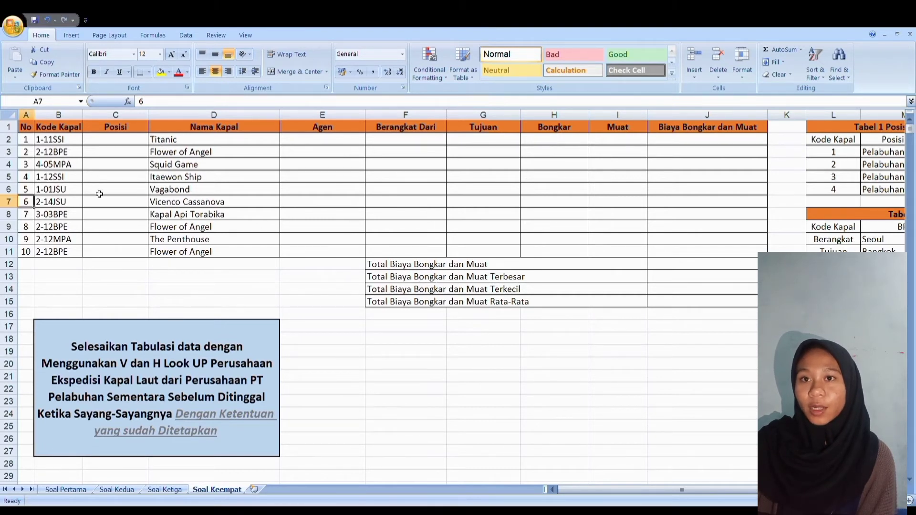
# Enter =VLOOKUP(VALUE(LEFT(B2;1));$L$3:$N$6;2;0) in C2 for Posisi and fill it down to C11
pyautogui.click(101, 144)
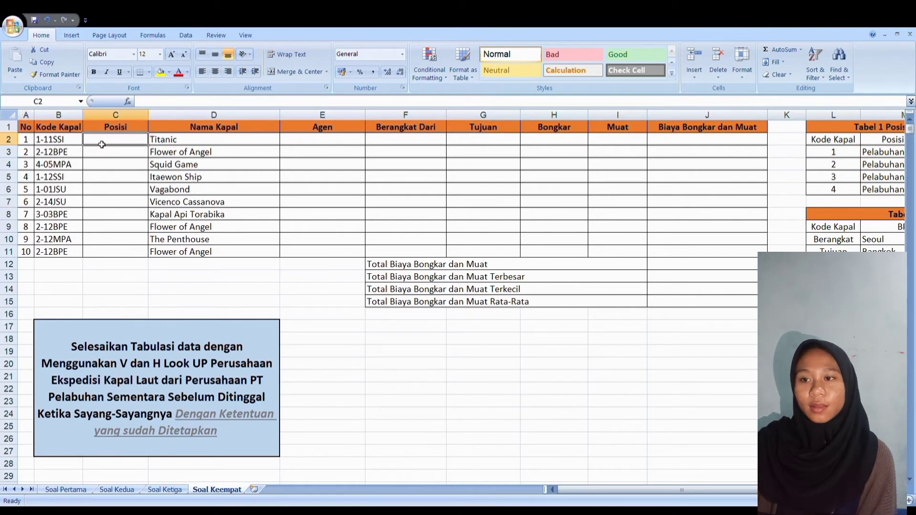
pyautogui.write('=')
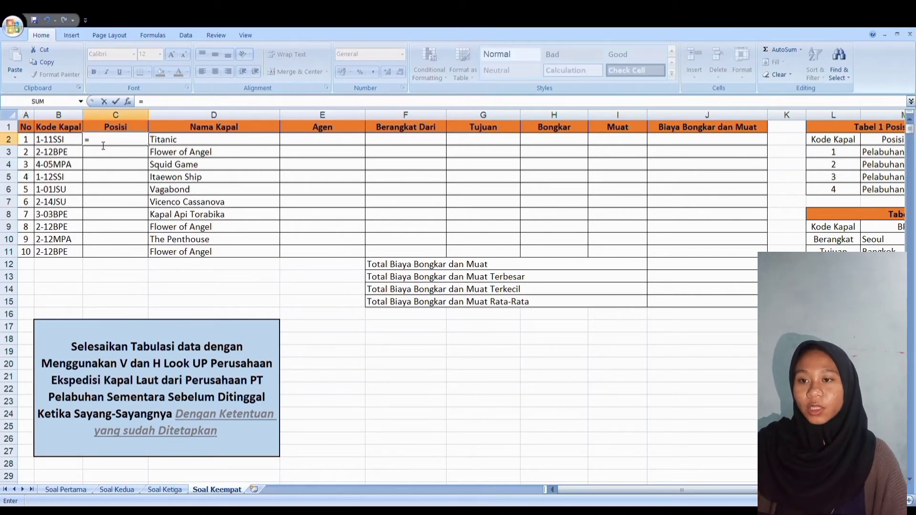
pyautogui.write('VLOOKUP(VALUE(LEFT(B2;1));$L$3:$N$6;2;0)')
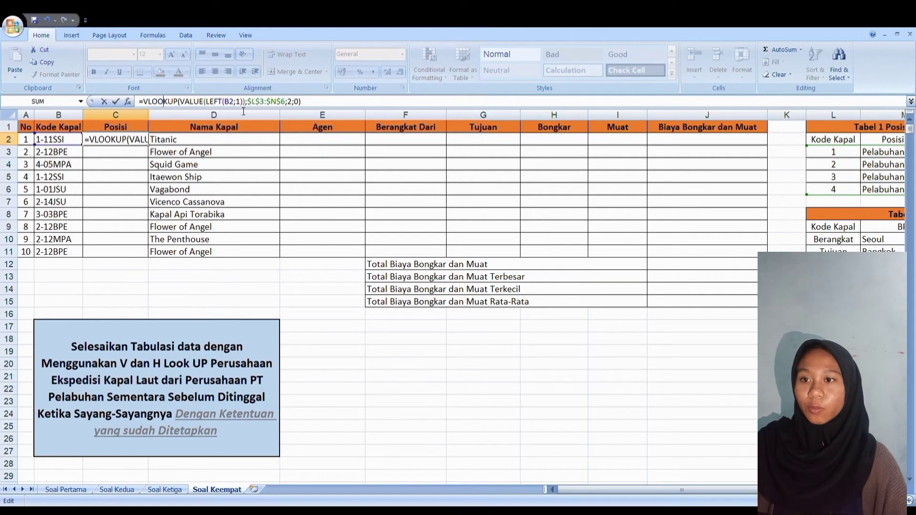
pyautogui.press('Return')
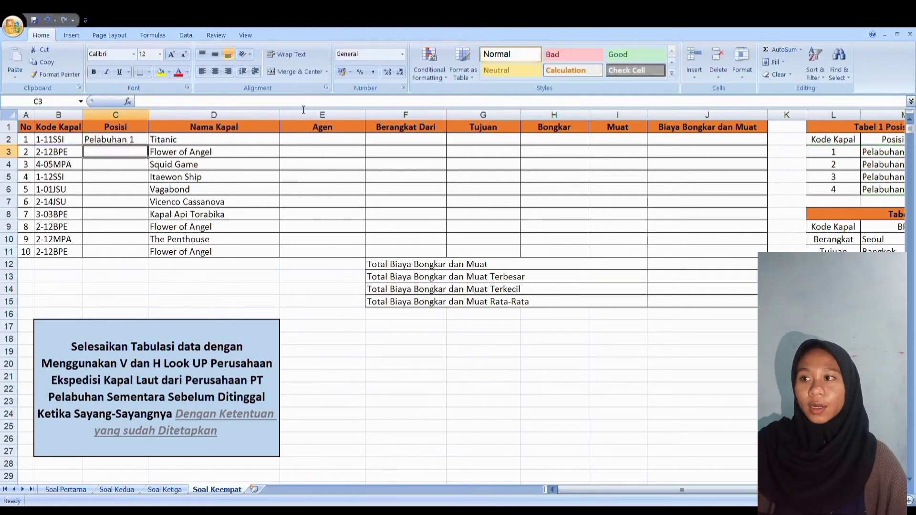
pyautogui.click(144, 141)
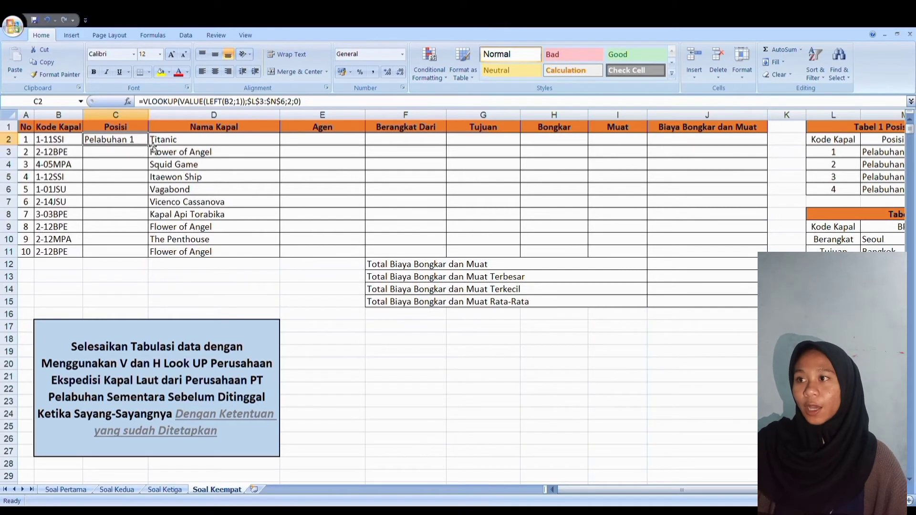
pyautogui.moveTo(150, 146); pyautogui.dragTo(160, 258)
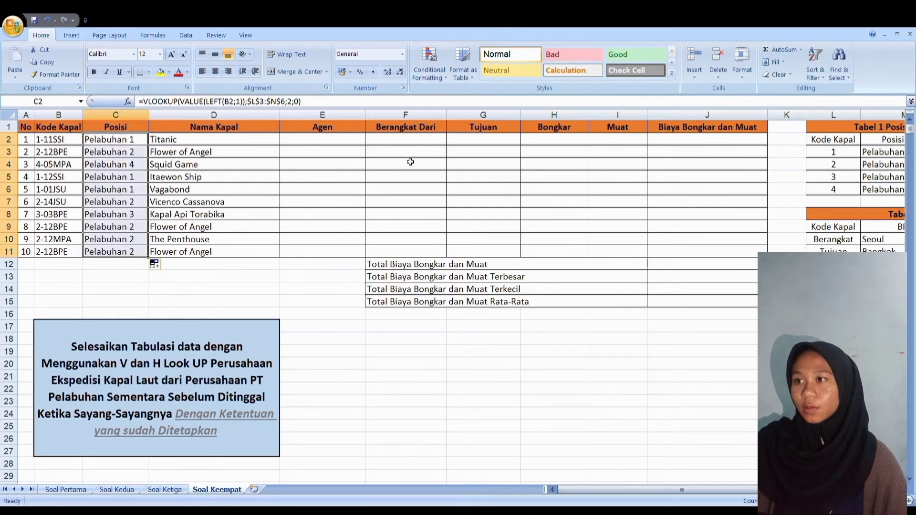
# Enter =VLOOKUP(VALUE(LEFT(B2;1));$L$3:$N$6;3;0) in E2 for Agen and fill it down to E11
pyautogui.click(333, 138)
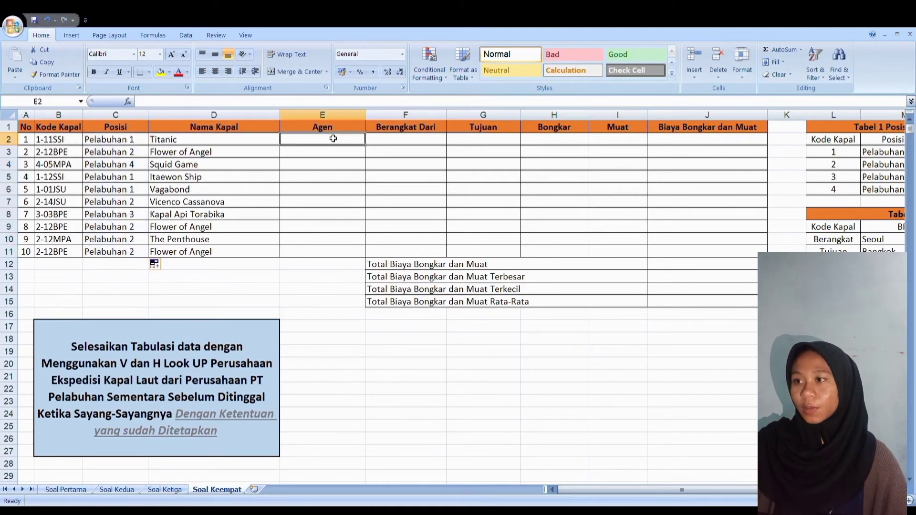
pyautogui.write('=VLOOKUP(VALUE(LEFT(B2;1));$L$3:$N$6')
pyautogui.write(';3')
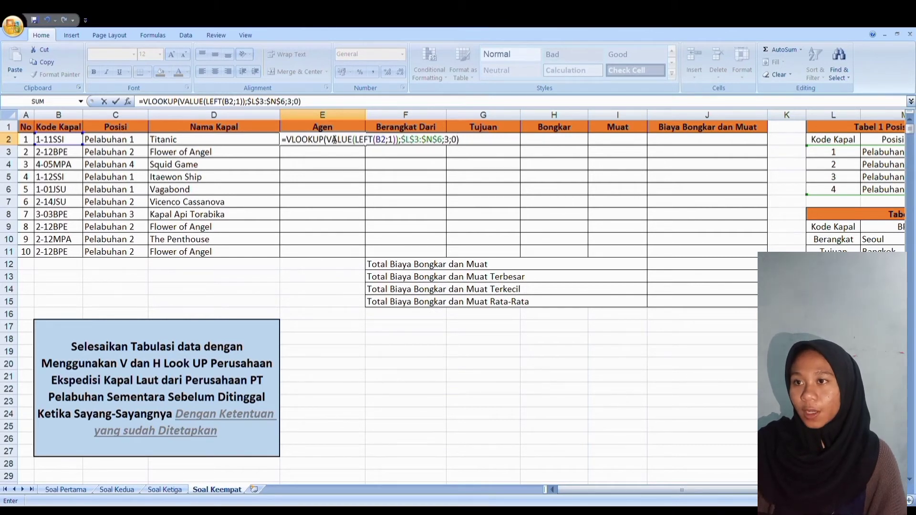
pyautogui.press('Return')
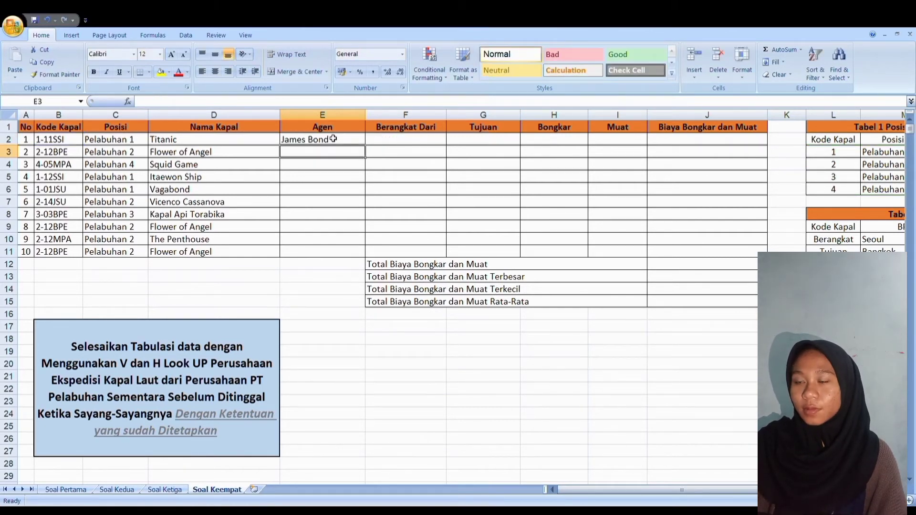
pyautogui.click(341, 141)
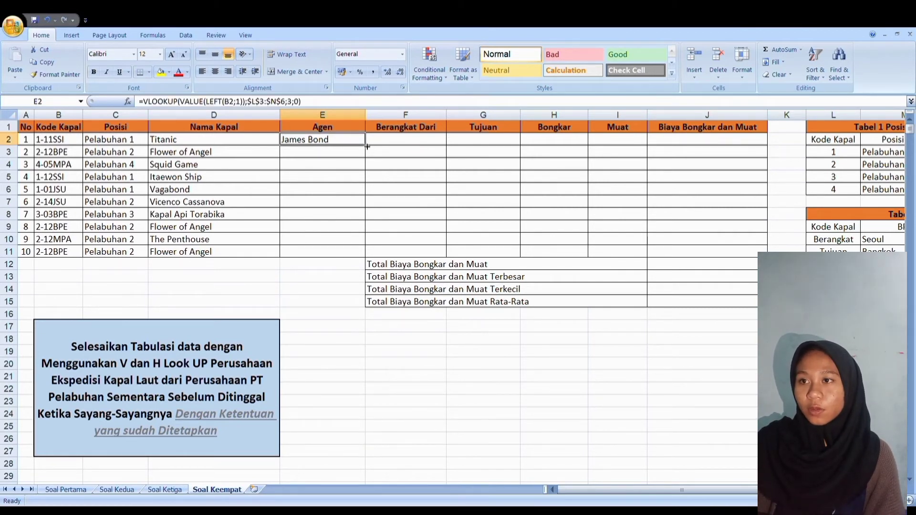
pyautogui.moveTo(367, 146); pyautogui.dragTo(366, 255)
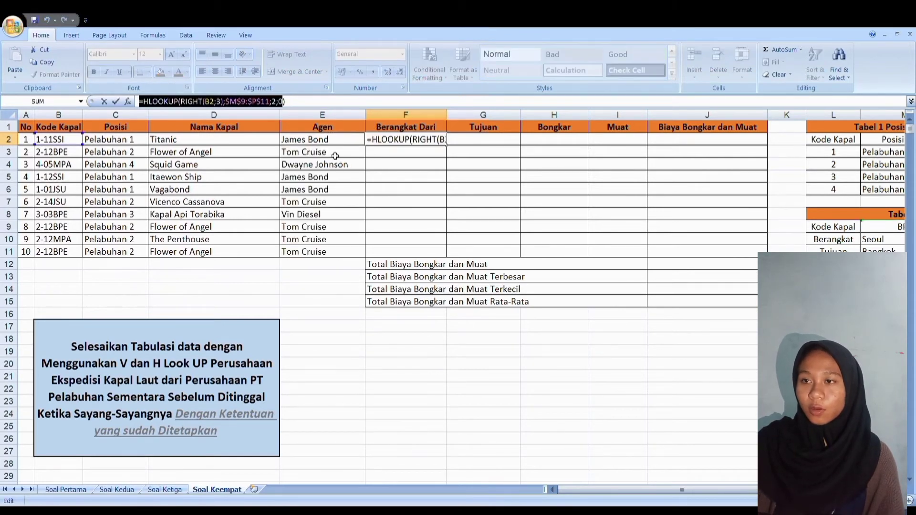
# Enter =HLOOKUP(RIGHT(B2;3);$M$9:$P$11;2;0) in F2 for Berangkat Dari and fill it down to F11
pyautogui.click(344, 106)
pyautogui.click(413, 145)
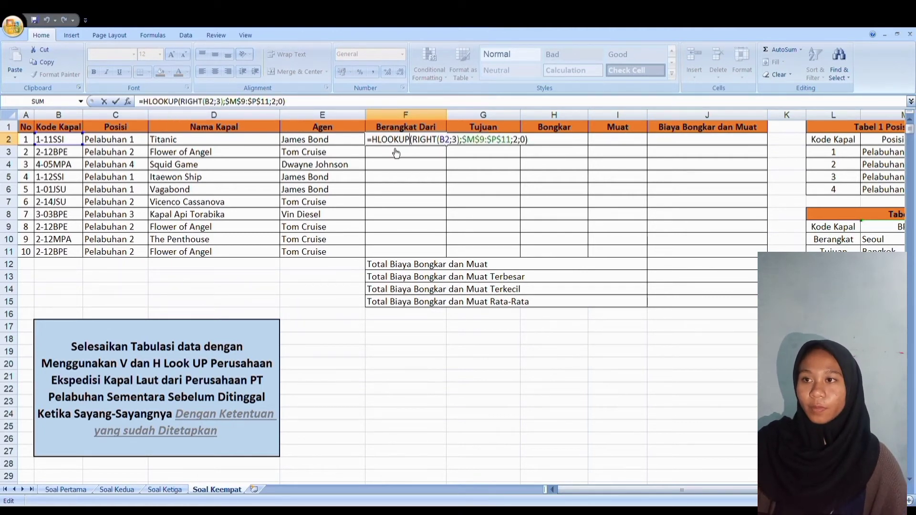
pyautogui.click(425, 164)
pyautogui.press('Down')
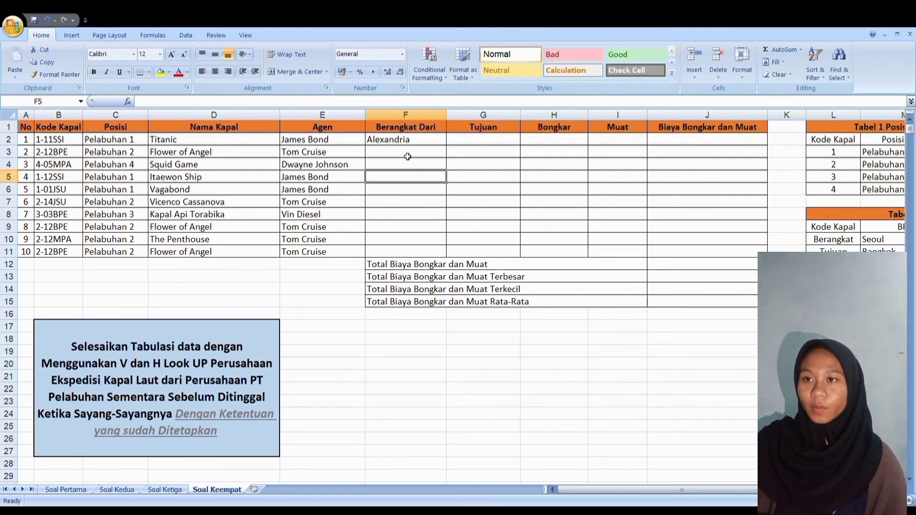
pyautogui.doubleClick(429, 140)
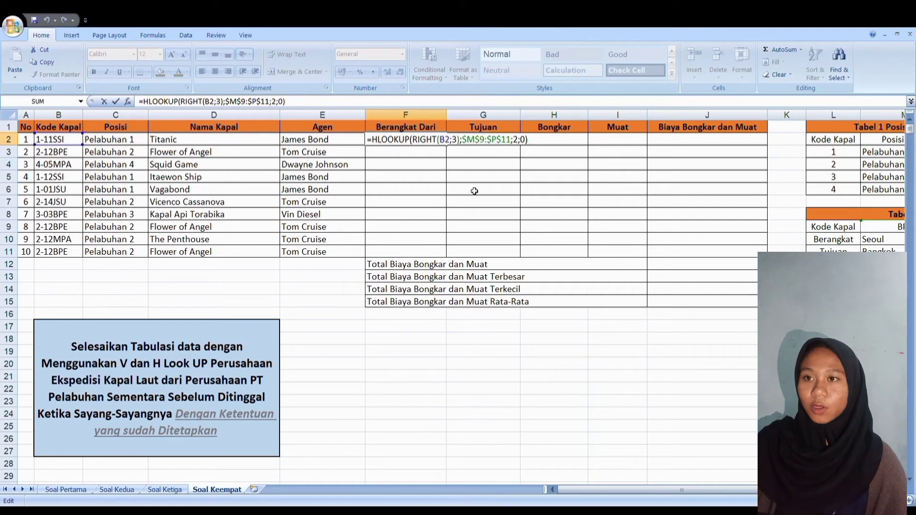
pyautogui.press('Escape')
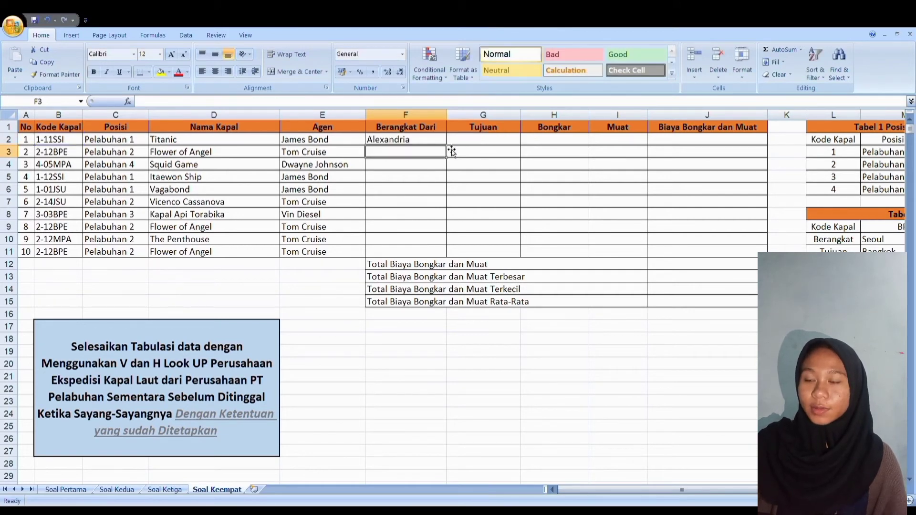
pyautogui.moveTo(446, 145); pyautogui.dragTo(433, 260)
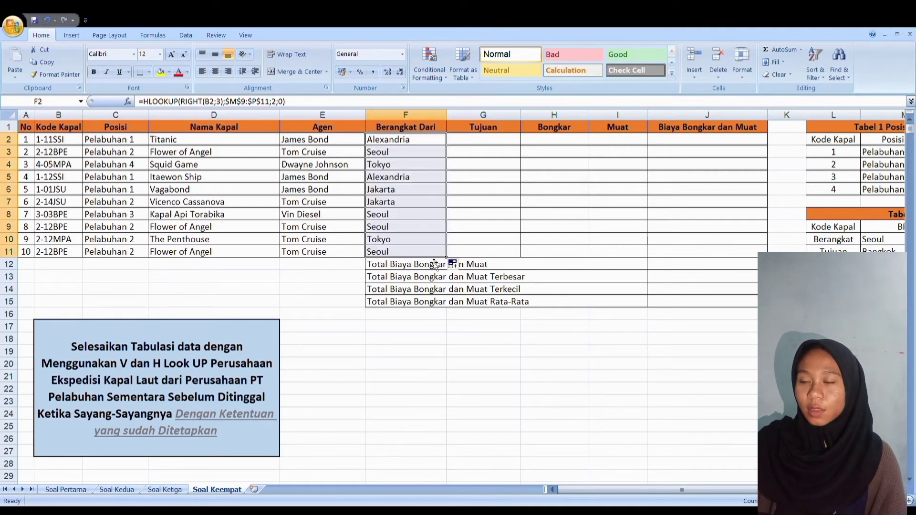
# Enter =HLOOKUP(RIGHT(B2;3);$M$9:$P$11;3;0) in G2 for Tujuan, with RIGHT properly closed, and fill it down to G11
pyautogui.click(496, 142)
pyautogui.doubleClick(496, 142)
pyautogui.write('=HLOOKUP(RIGHT(B2;3;$M$9:$P$11;3;0)')
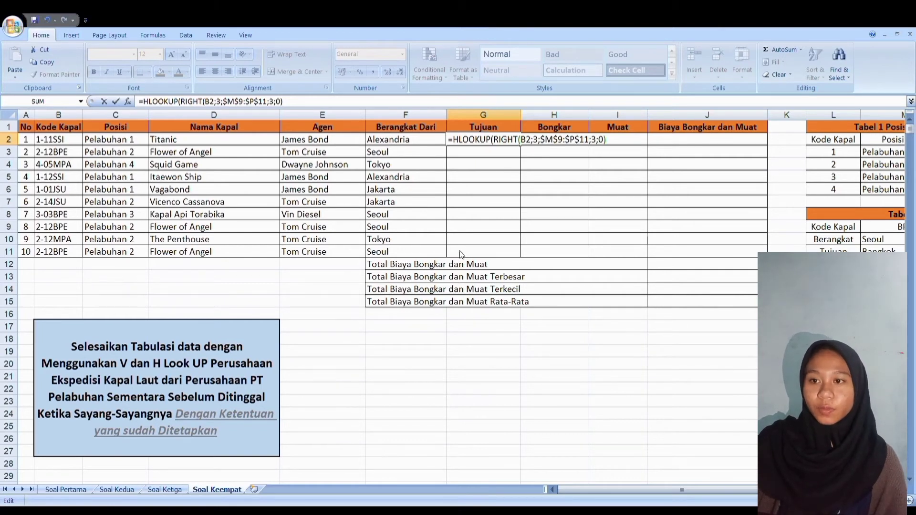
pyautogui.press('Left')
pyautogui.press('Left')
pyautogui.press('Left')
pyautogui.press('Left')
pyautogui.press('Left')
pyautogui.hotkey('shift', 'Left')
pyautogui.hotkey('shift', 'Left')
pyautogui.hotkey('shift', 'Left')
pyautogui.hotkey('shift', 'Left')
pyautogui.hotkey('shift', 'Left')
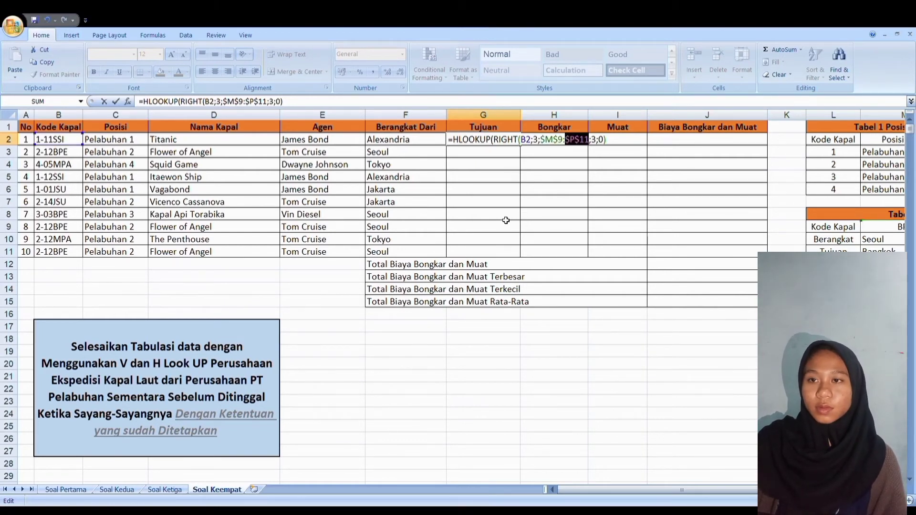
pyautogui.click(542, 142)
pyautogui.write(')')
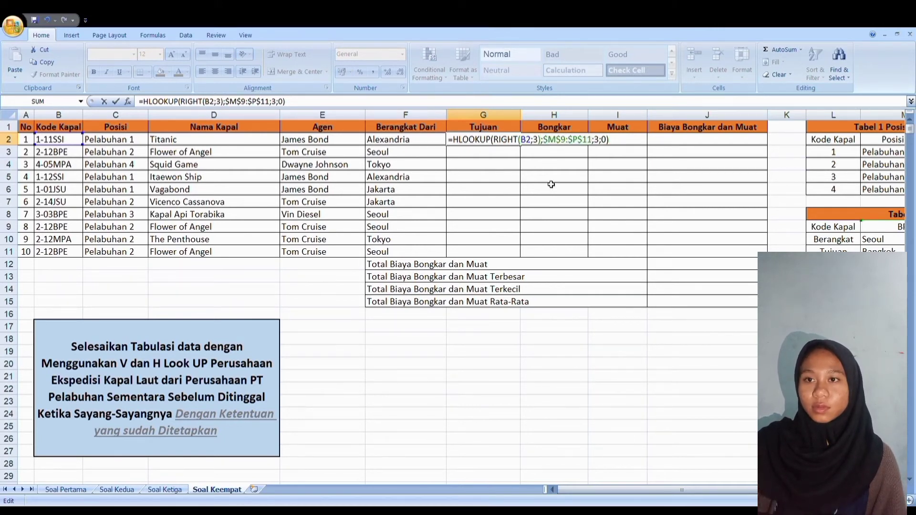
pyautogui.press('Return')
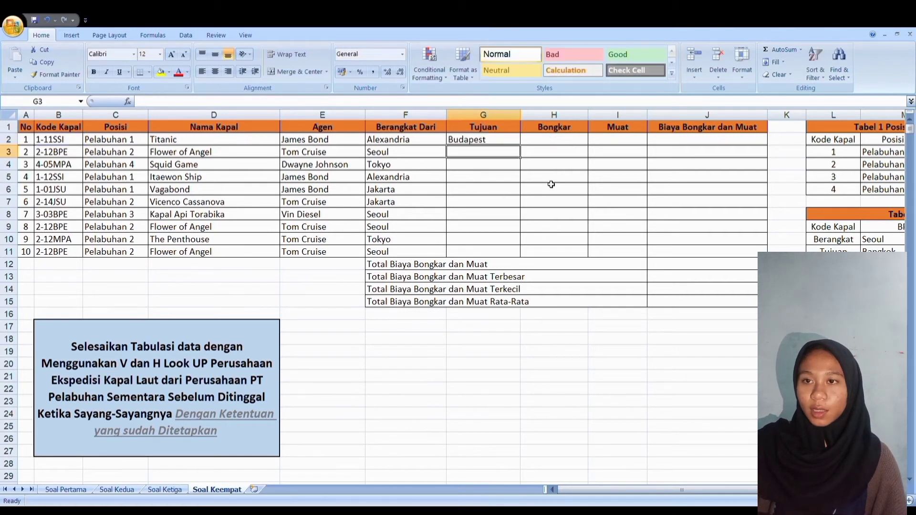
pyautogui.click(493, 139)
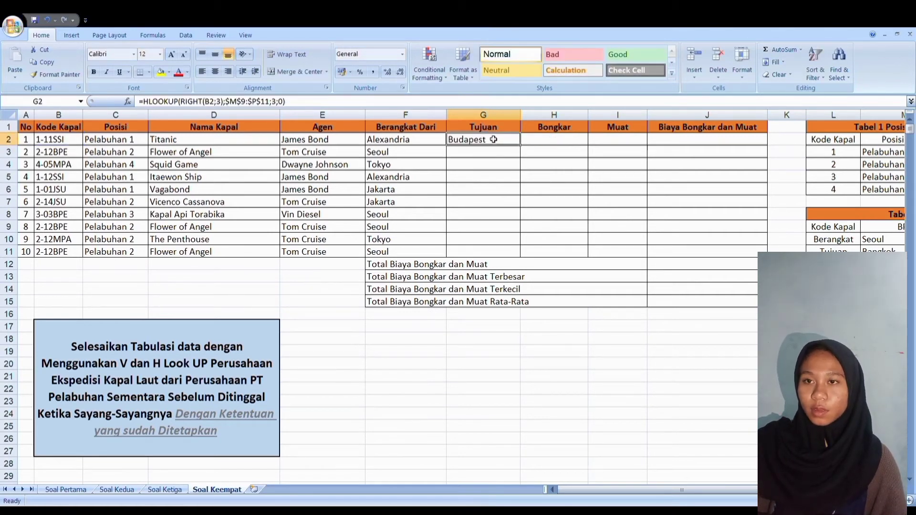
pyautogui.moveTo(520, 145); pyautogui.dragTo(510, 261)
# Enter the Bongkar formula =VLOOKUP(F2;$L$15:$M$18;2;0) in H2
pyautogui.click(575, 150)
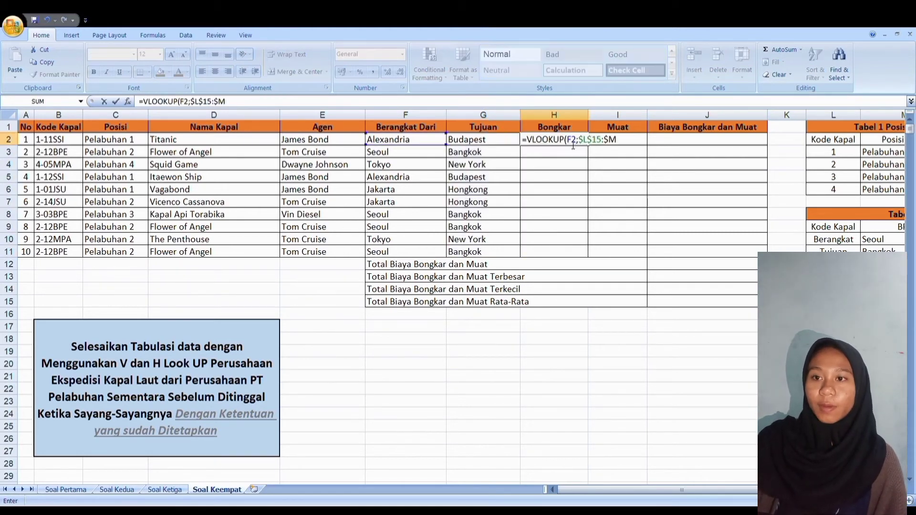
pyautogui.write('$18')
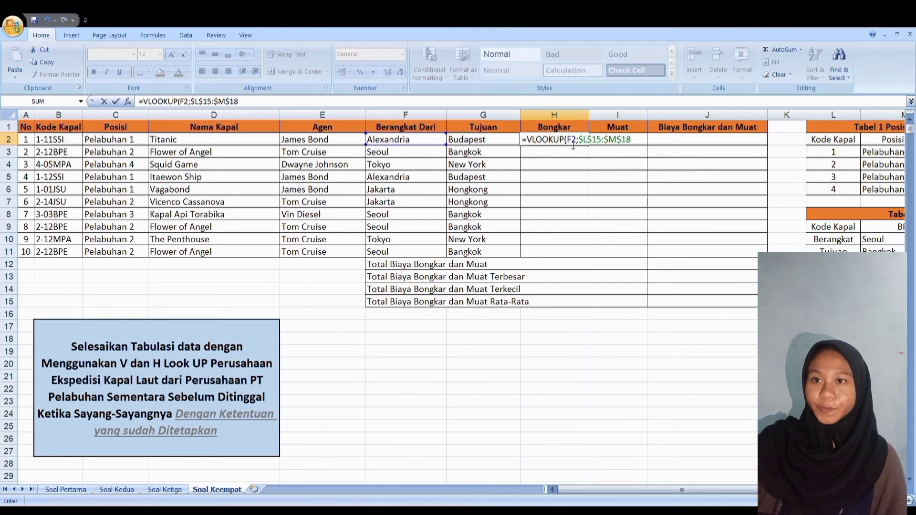
pyautogui.write(';')
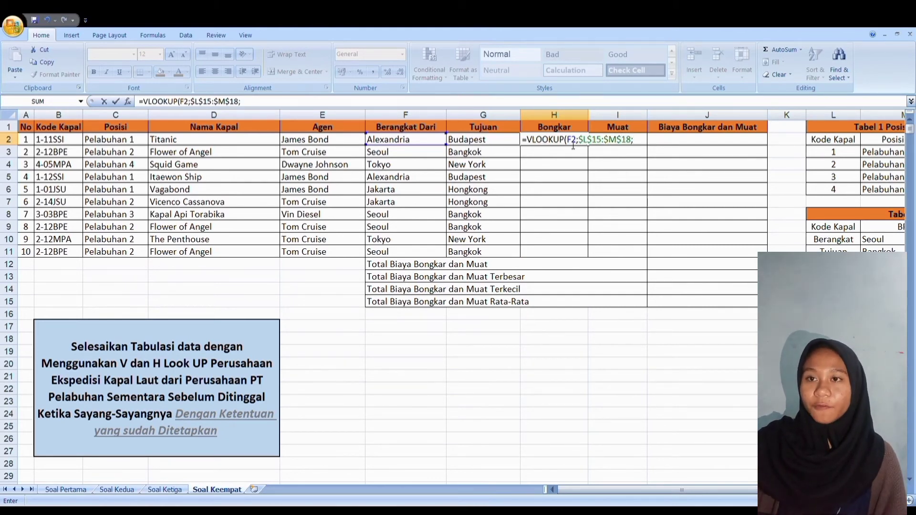
pyautogui.write('2')
pyautogui.write(';0)')
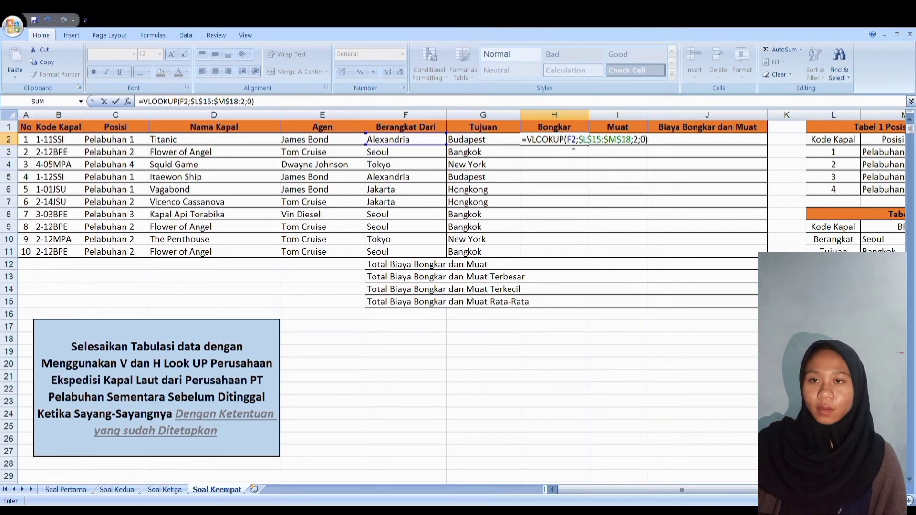
pyautogui.press('Return')
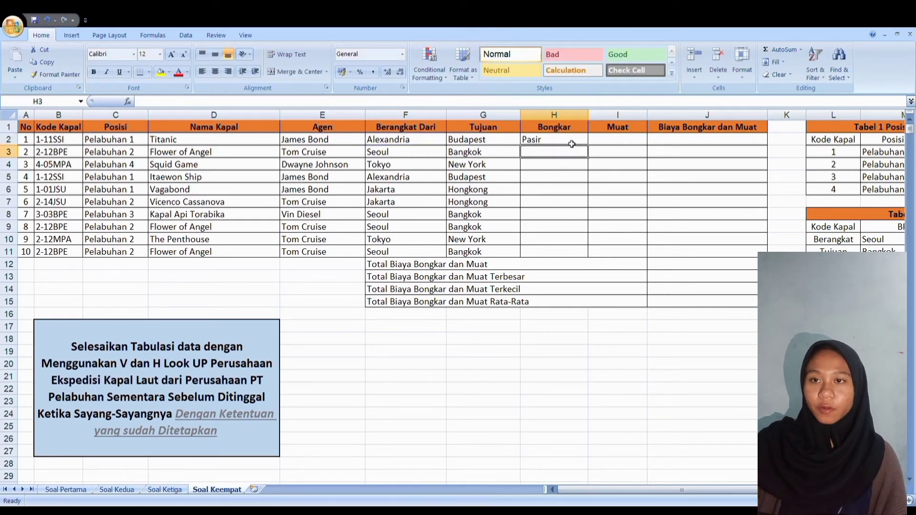
# Fill the Bongkar formula from H2 down to H11 and widen column H to fit its longest entries
pyautogui.click(571, 143)
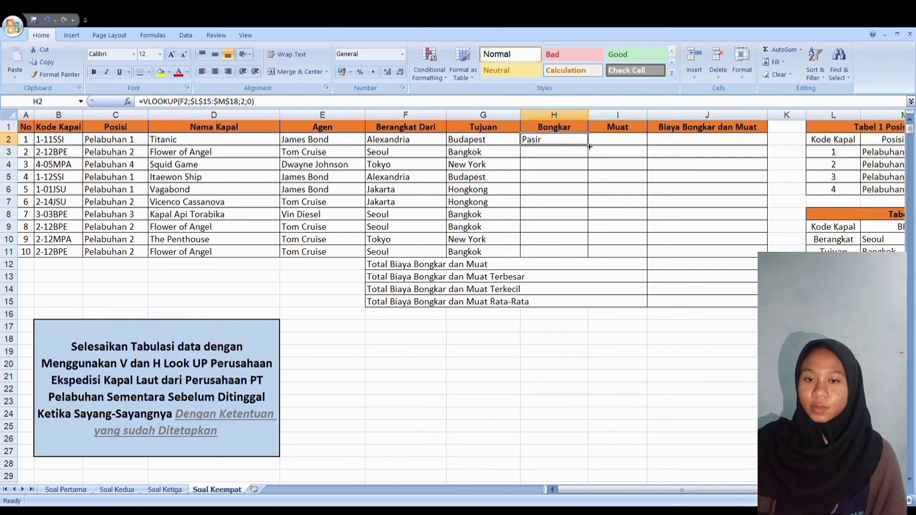
pyautogui.moveTo(593, 148); pyautogui.dragTo(581, 258)
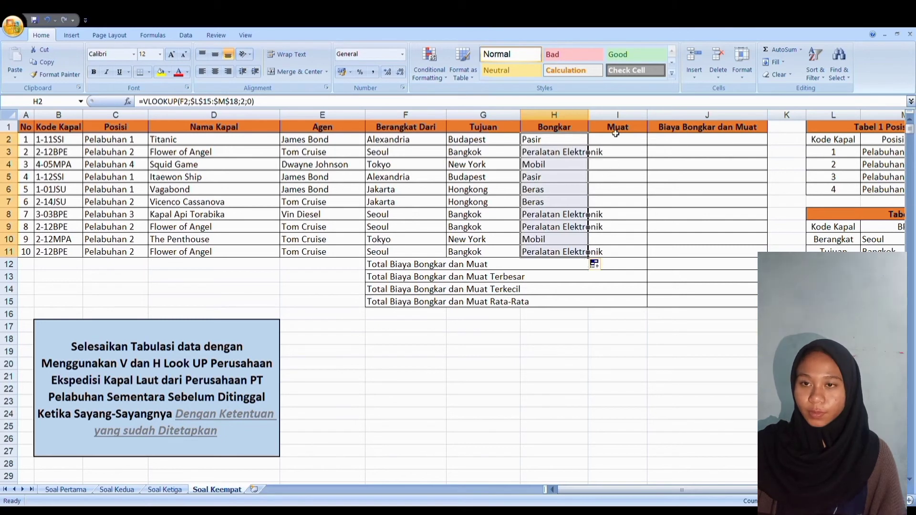
pyautogui.moveTo(589, 117); pyautogui.dragTo(619, 119)
# Enter the Muat formula =VLOOKUP(G2;$L$21:$M$24;2;0) in I2
pyautogui.click(648, 145)
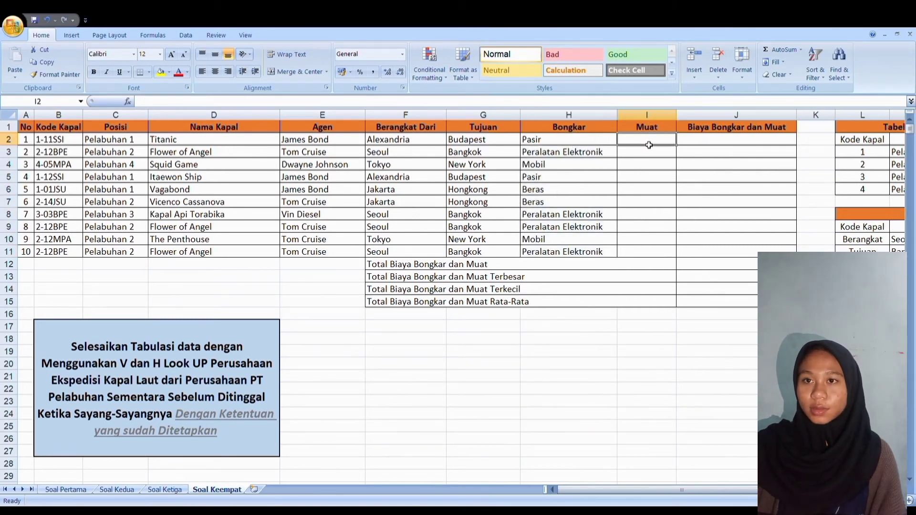
pyautogui.write('=')
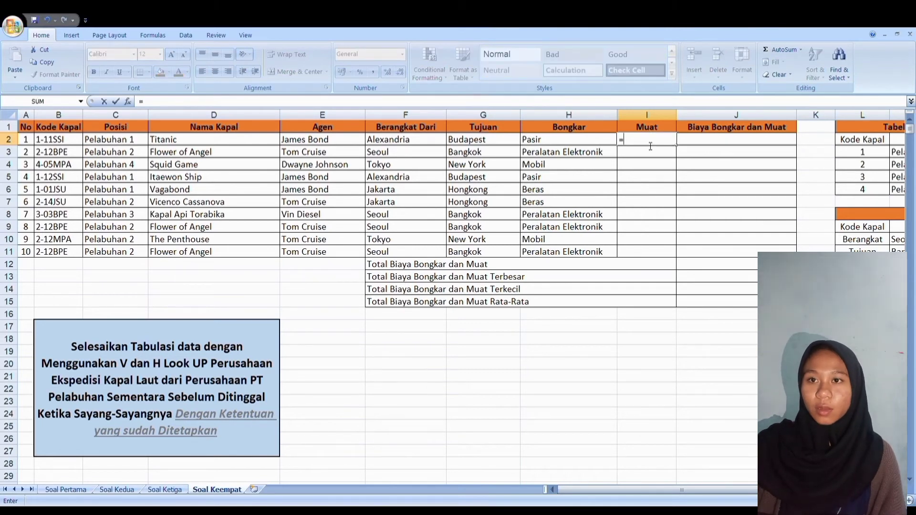
pyautogui.write('VLOO')
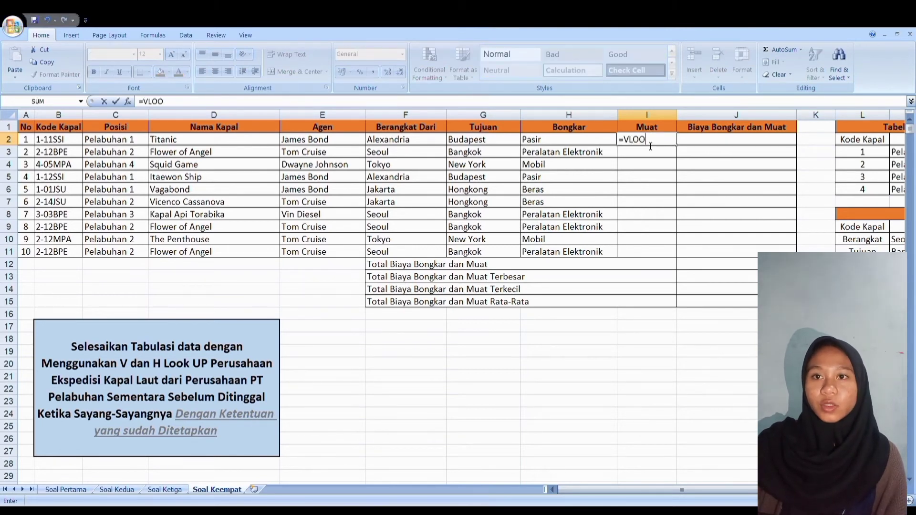
pyautogui.write('KUP(')
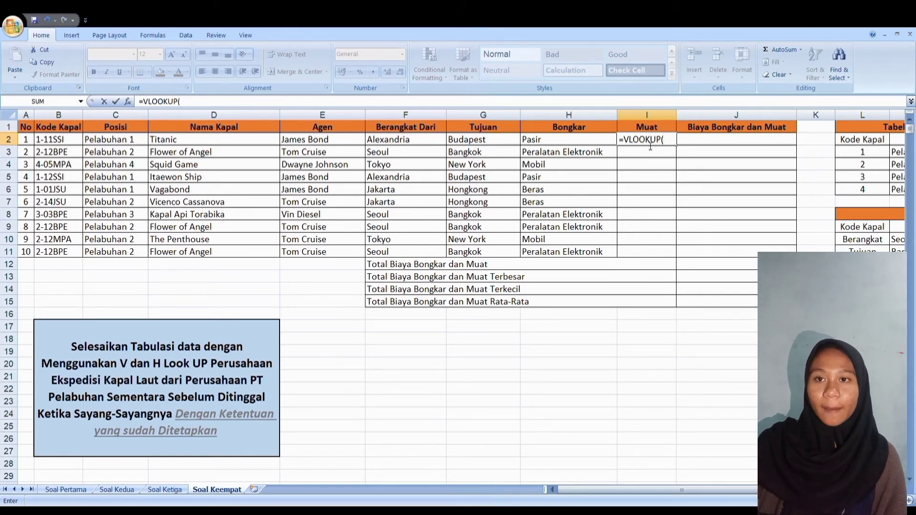
pyautogui.write('G2')
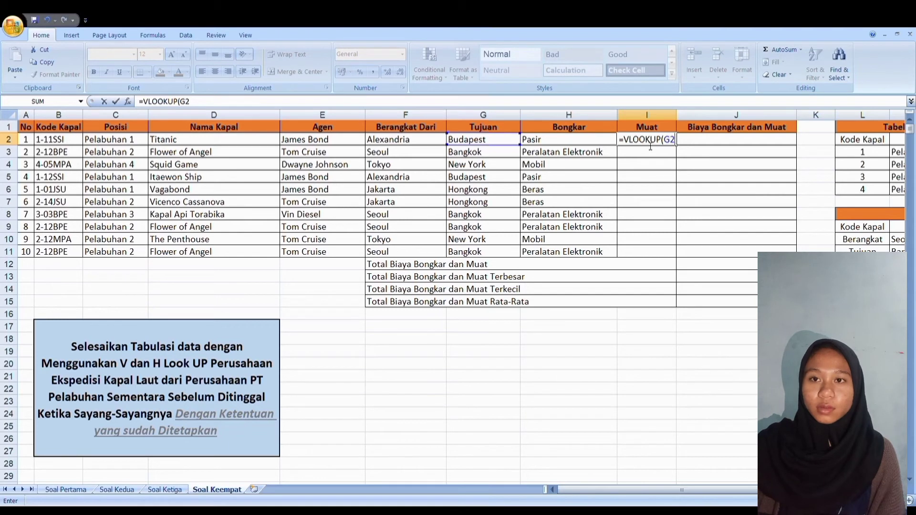
pyautogui.write(';#')
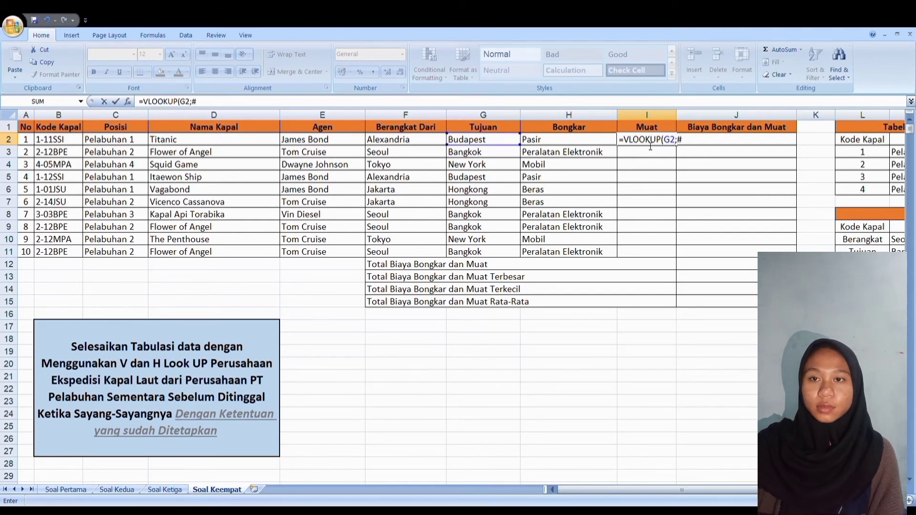
pyautogui.press('BackSpace')
pyautogui.write('$')
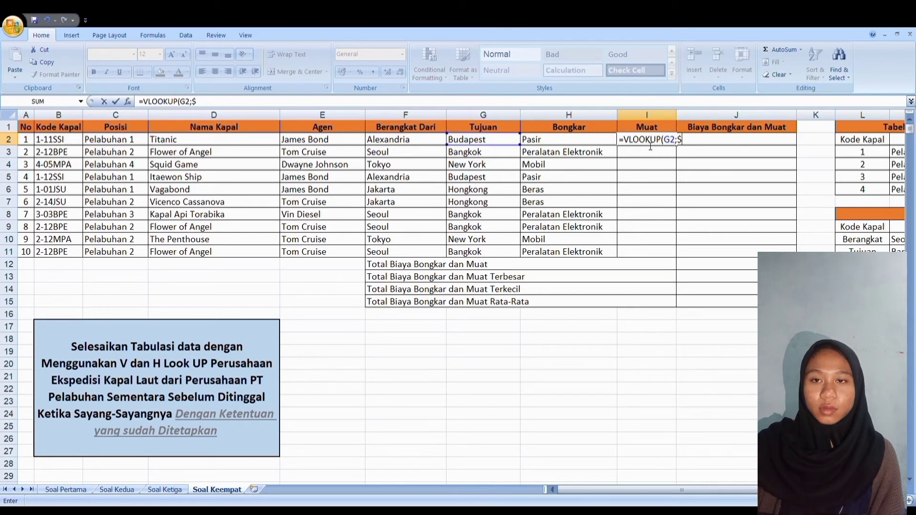
pyautogui.write('L')
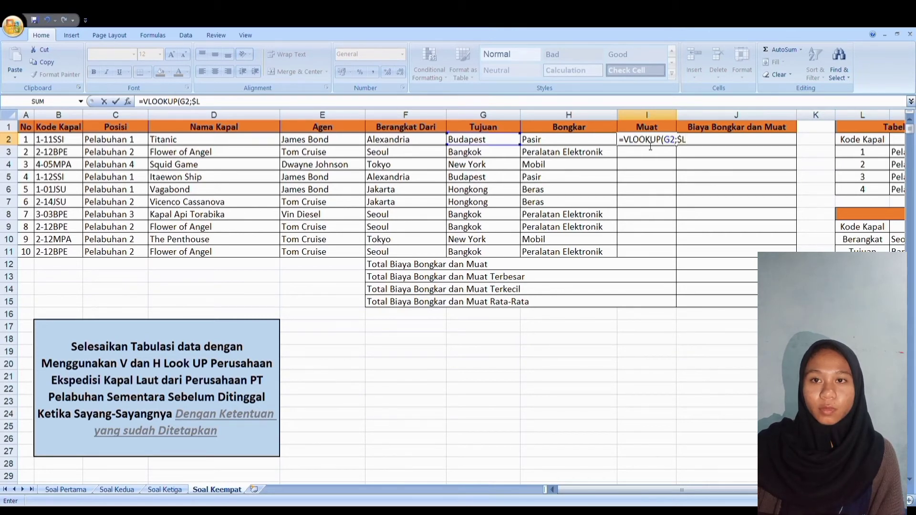
pyautogui.write('$21')
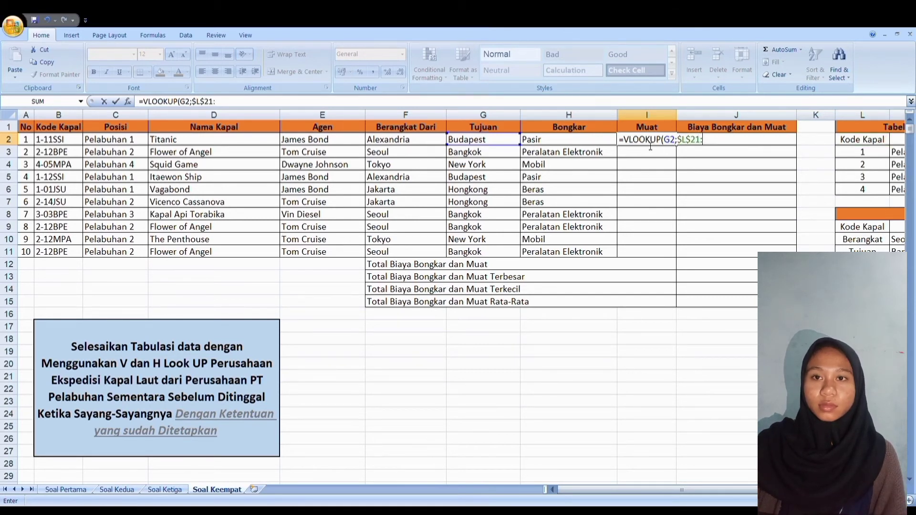
pyautogui.write(':$')
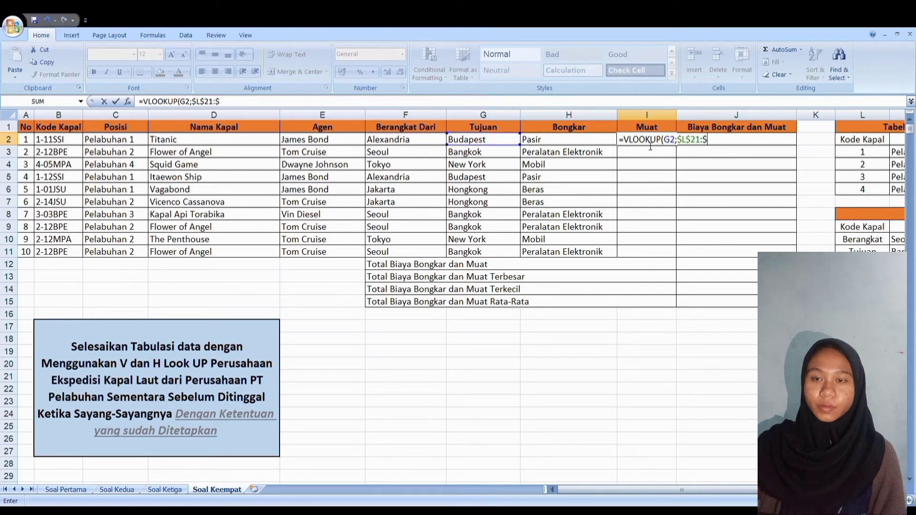
pyautogui.write('M$')
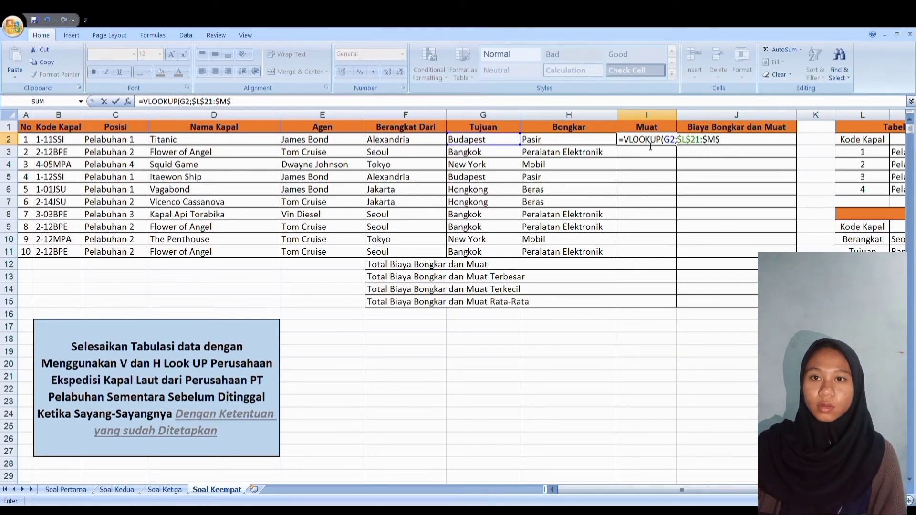
pyautogui.write('24')
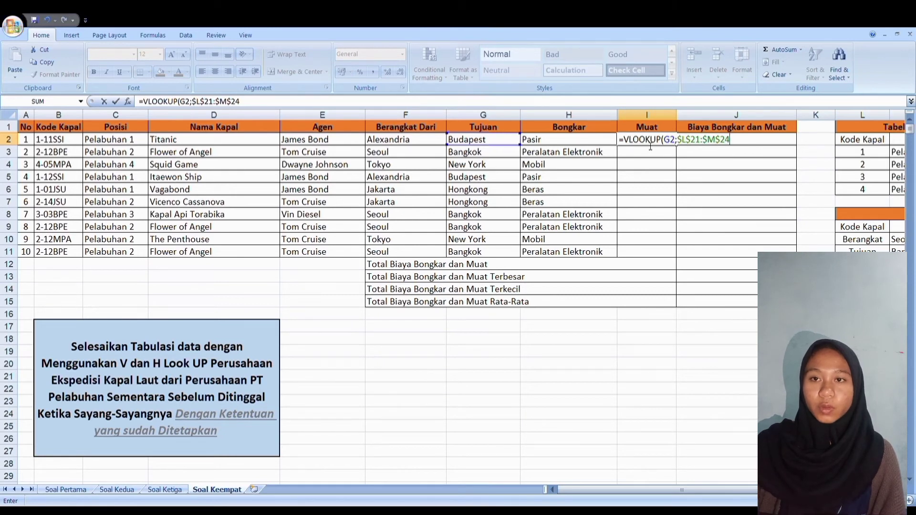
pyautogui.write(';2')
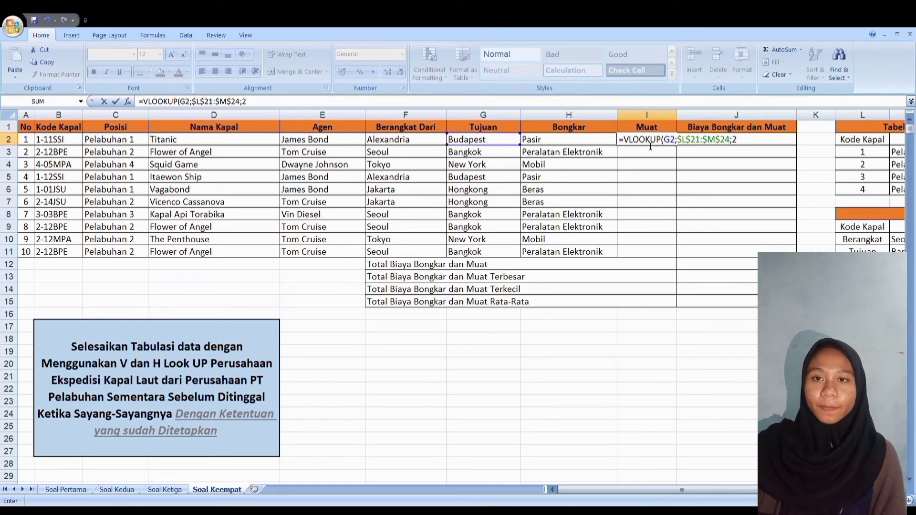
pyautogui.write(';')
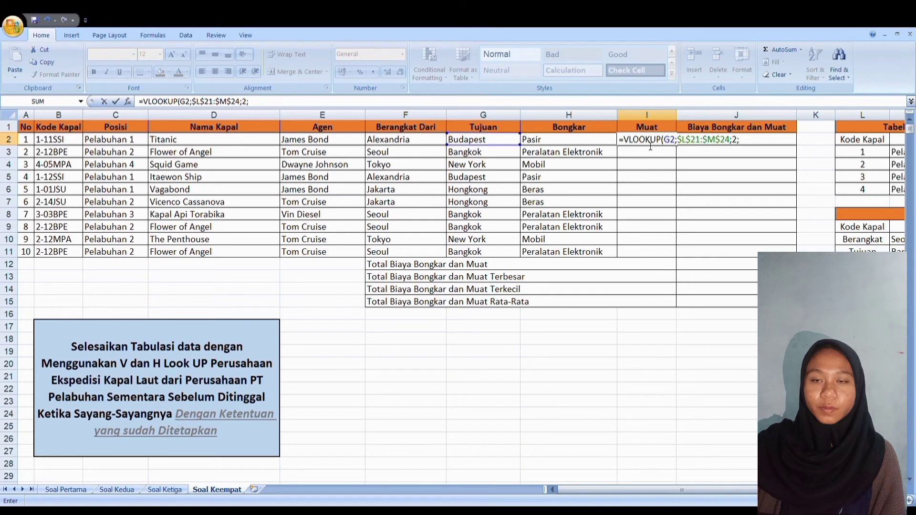
pyautogui.write('0)')
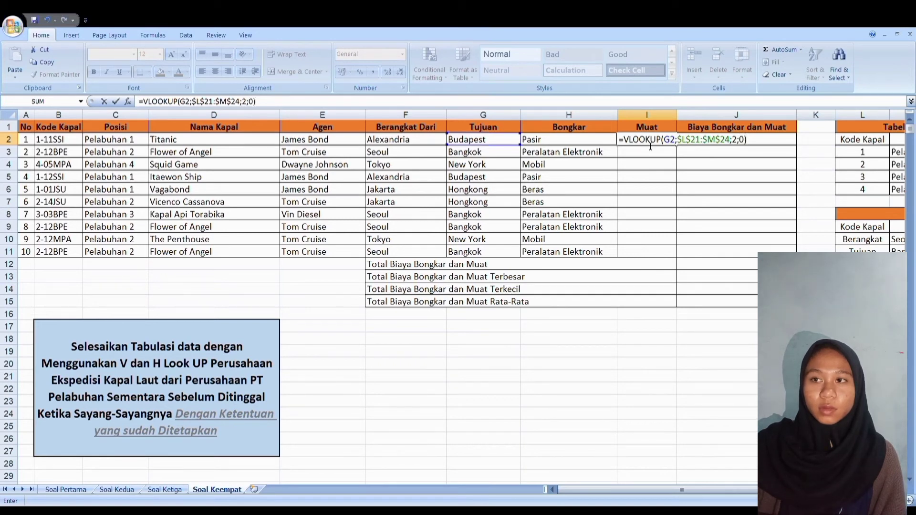
pyautogui.press('Return')
pyautogui.press('Up')
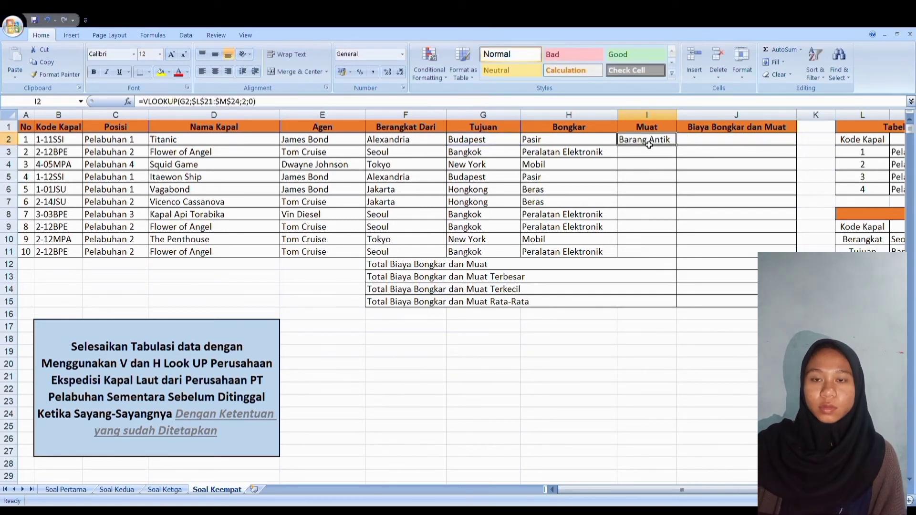
# Fill the Muat formula from I2 down to I11, and adjust column widths by widening Muat to fit its entries and narrowing Nama Kapal
pyautogui.moveTo(677, 145); pyautogui.dragTo(680, 262)
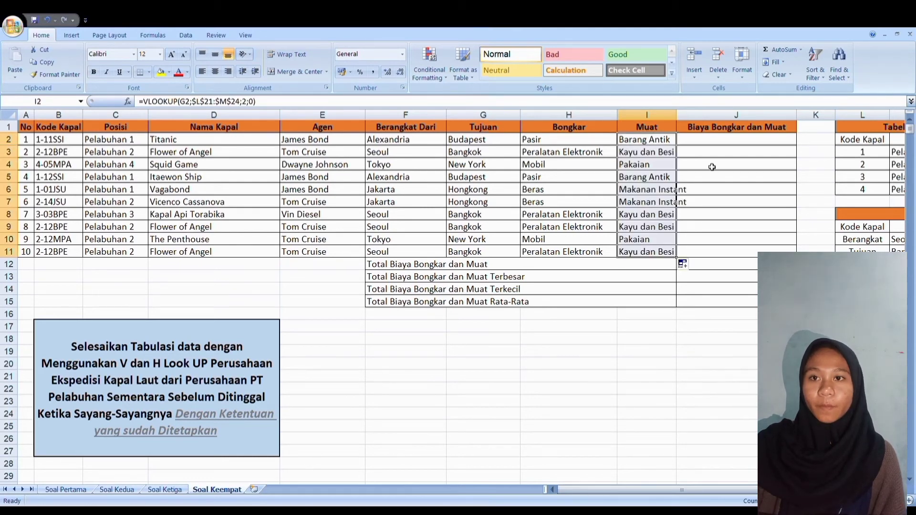
pyautogui.moveTo(676, 115); pyautogui.dragTo(681, 115)
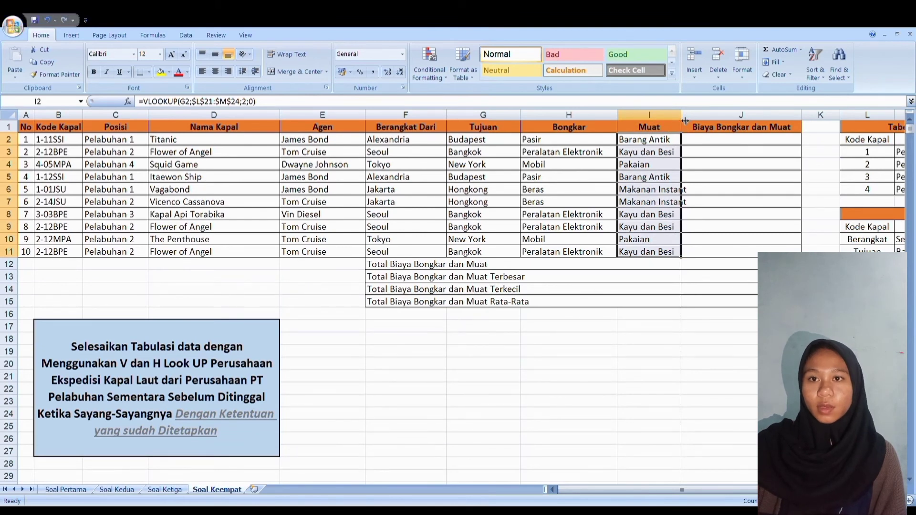
pyautogui.moveTo(685, 121); pyautogui.dragTo(699, 120)
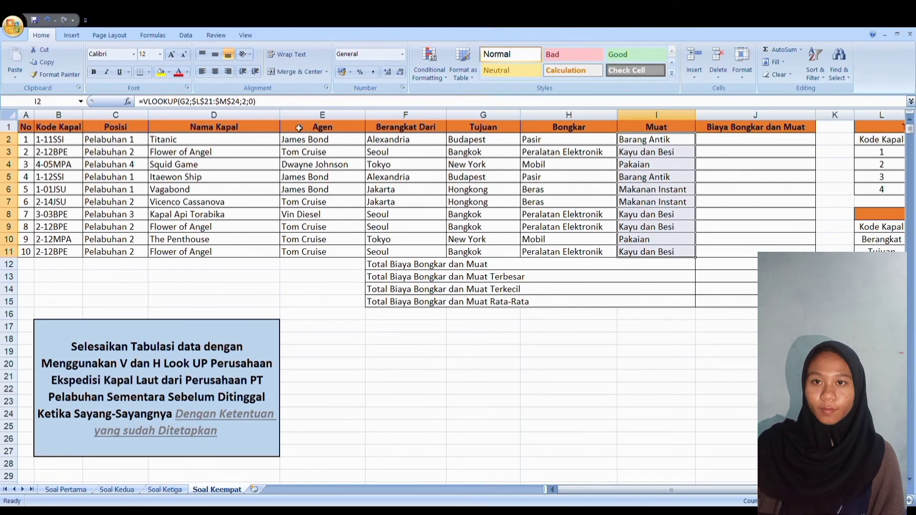
pyautogui.moveTo(282, 123); pyautogui.dragTo(251, 125)
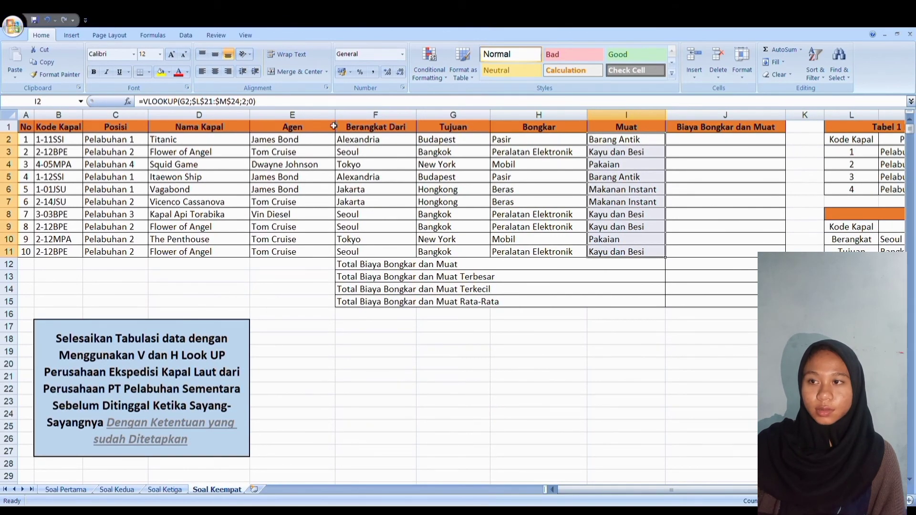
# Enter the Biaya Bongkar dan Muat formula =VLOOKUP(C2;$L$28:$N$31;2;0)+VLOOKUP(C2;$L$28:$N$31;3;0) in J2
pyautogui.click(705, 142)
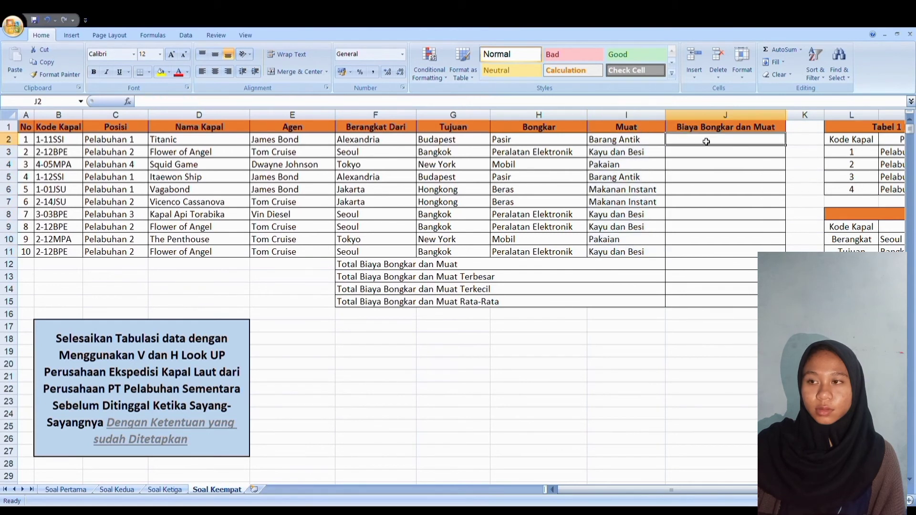
pyautogui.press('Return')
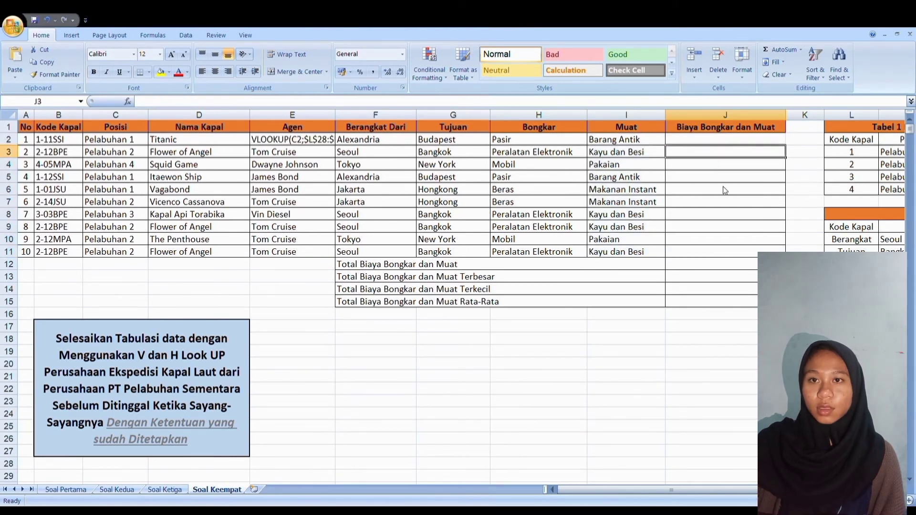
pyautogui.click(701, 143)
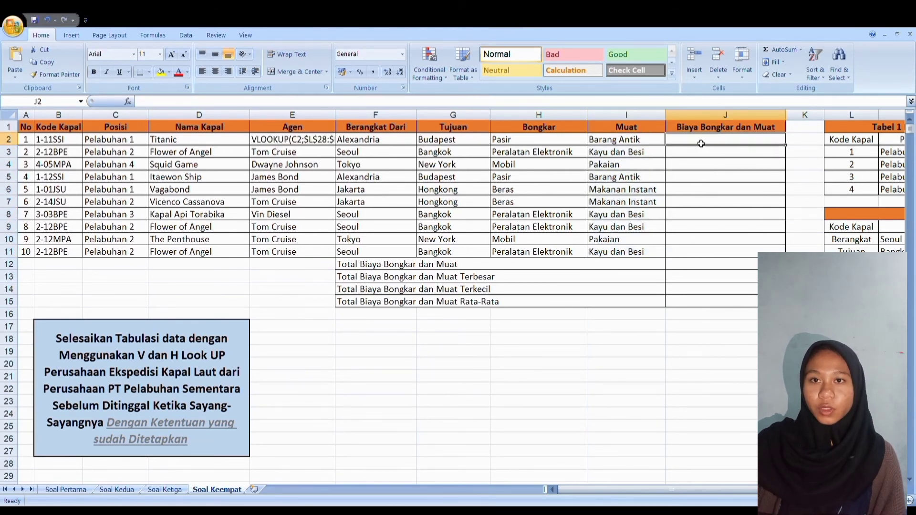
pyautogui.write('=')
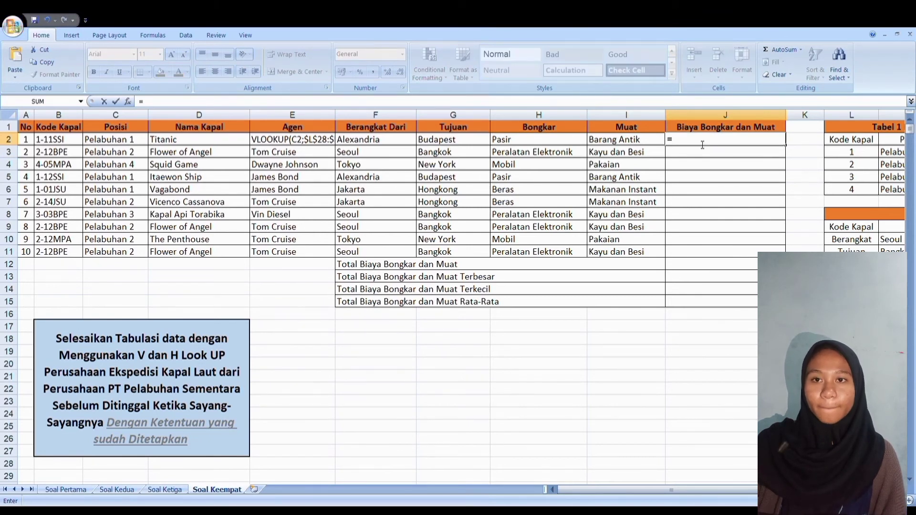
pyautogui.write('VLOO')
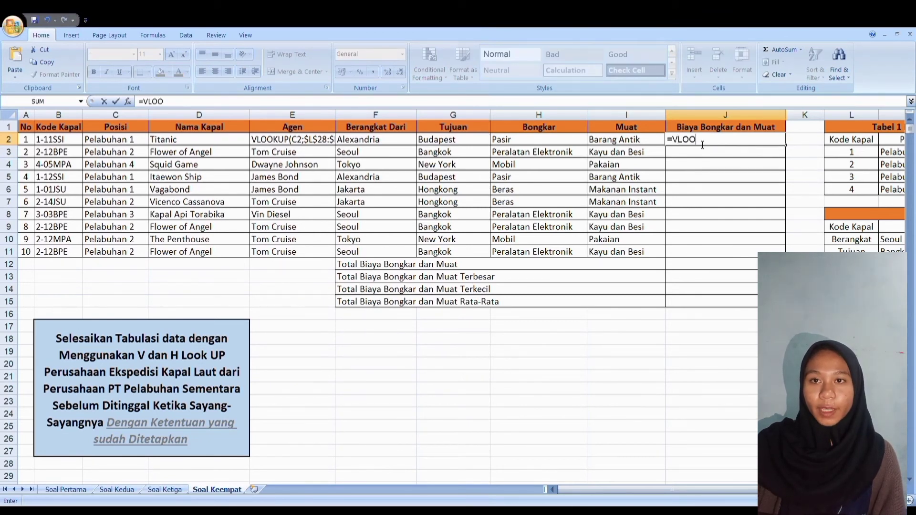
pyautogui.write('KUP(')
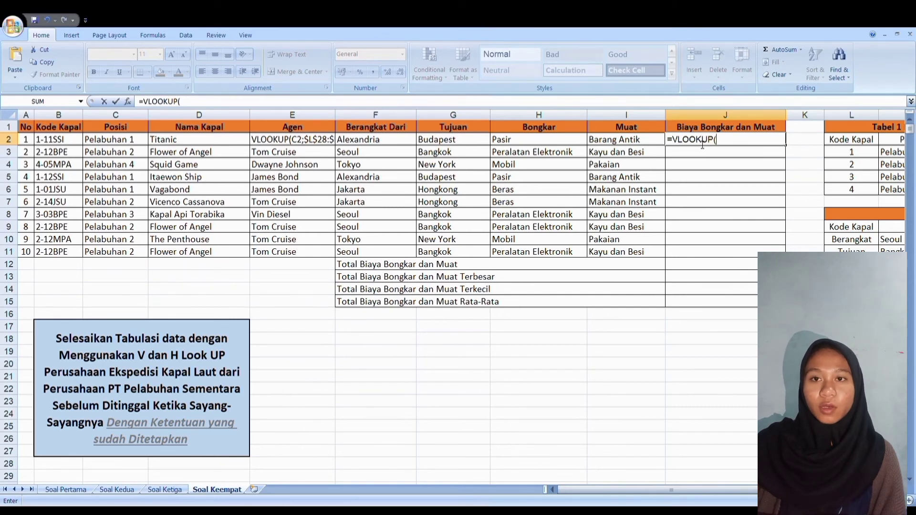
pyautogui.write('C2')
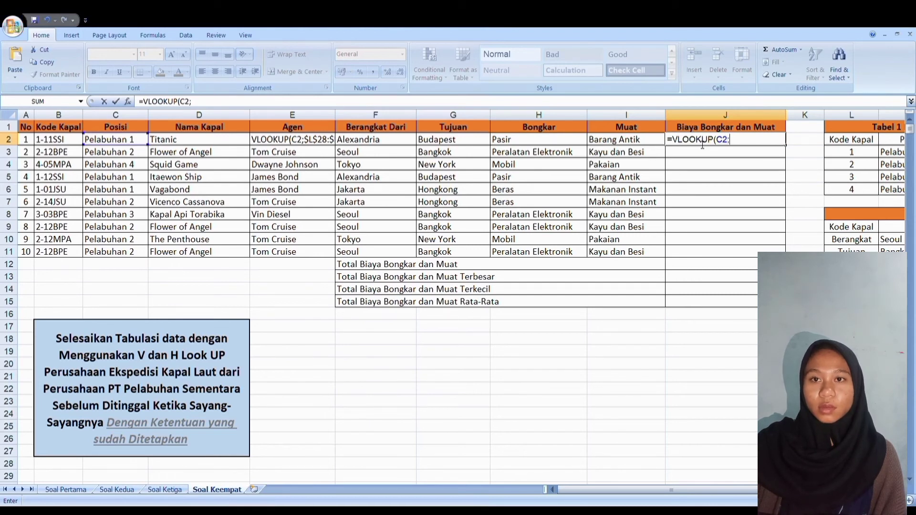
pyautogui.write(';')
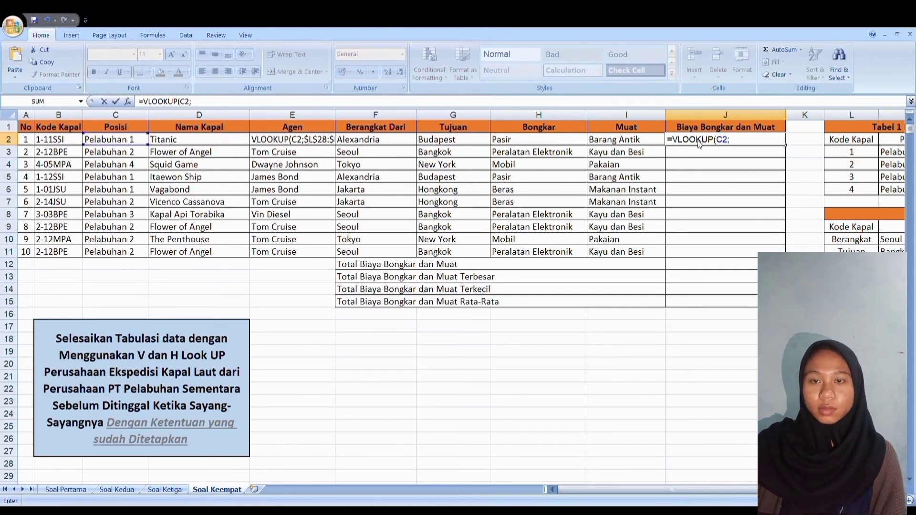
pyautogui.write('$L')
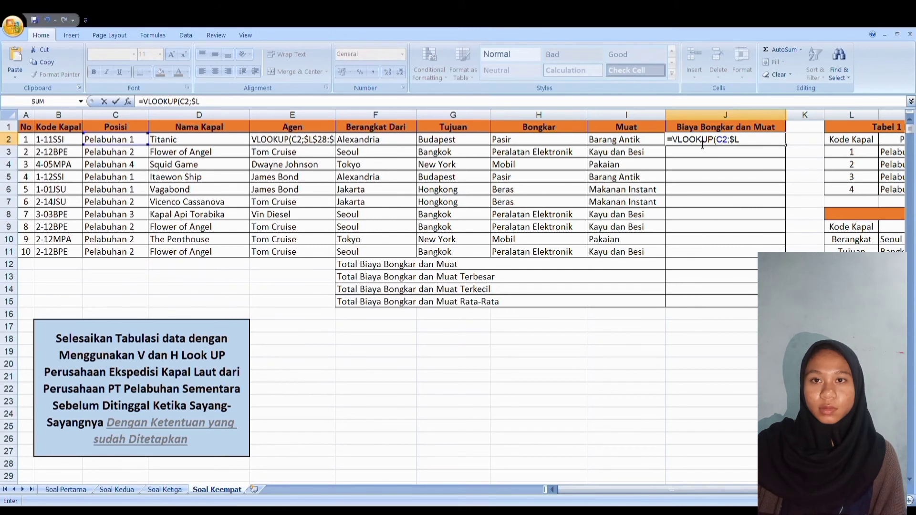
pyautogui.write('$2')
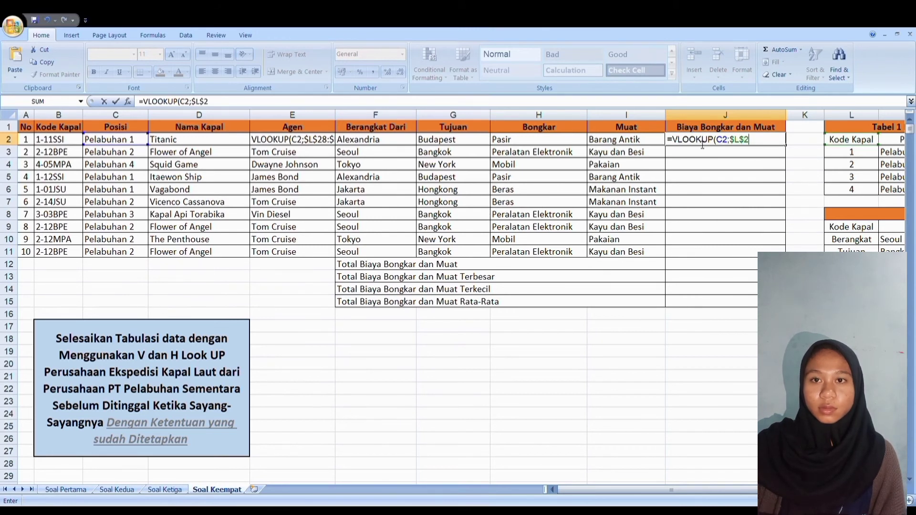
pyautogui.write('8')
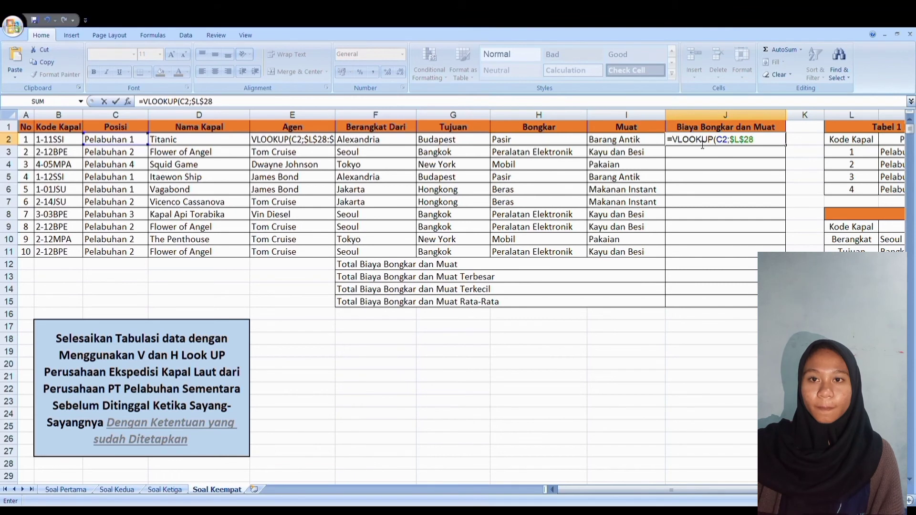
pyautogui.write(':')
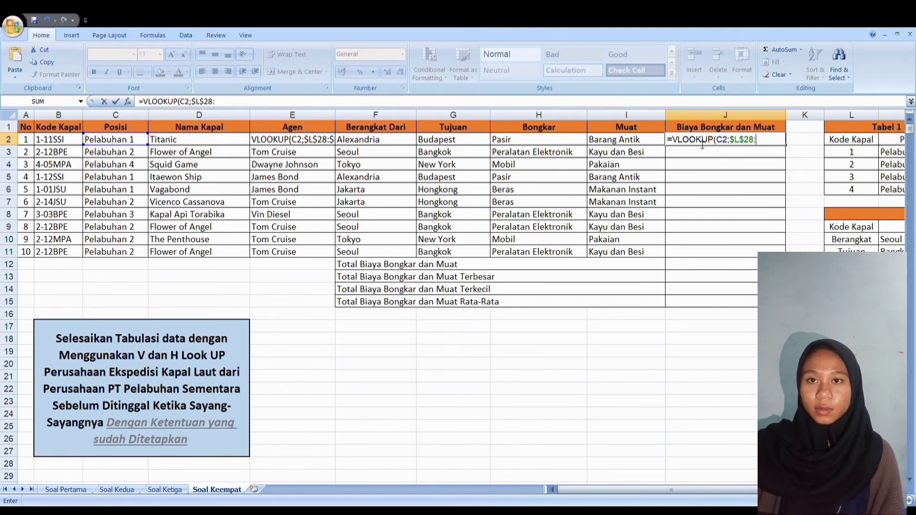
pyautogui.write('$N$')
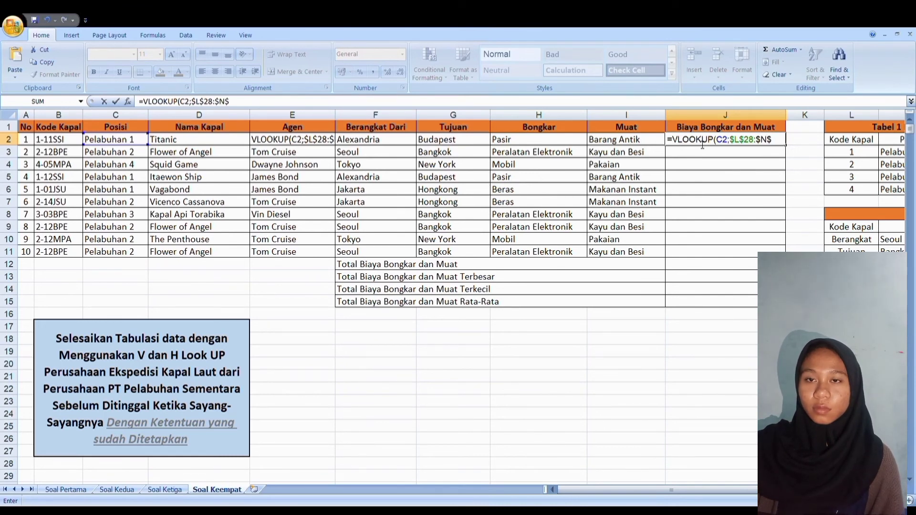
pyautogui.write('31')
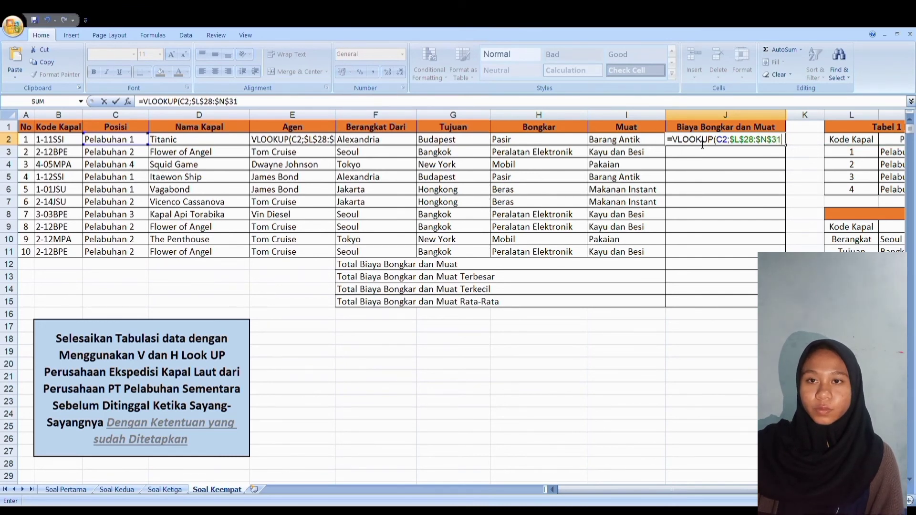
pyautogui.write(';2')
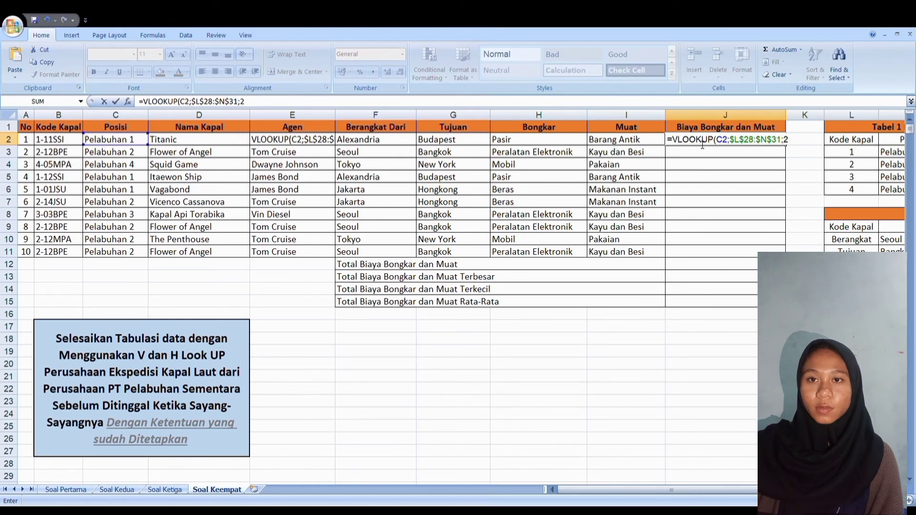
pyautogui.write(';')
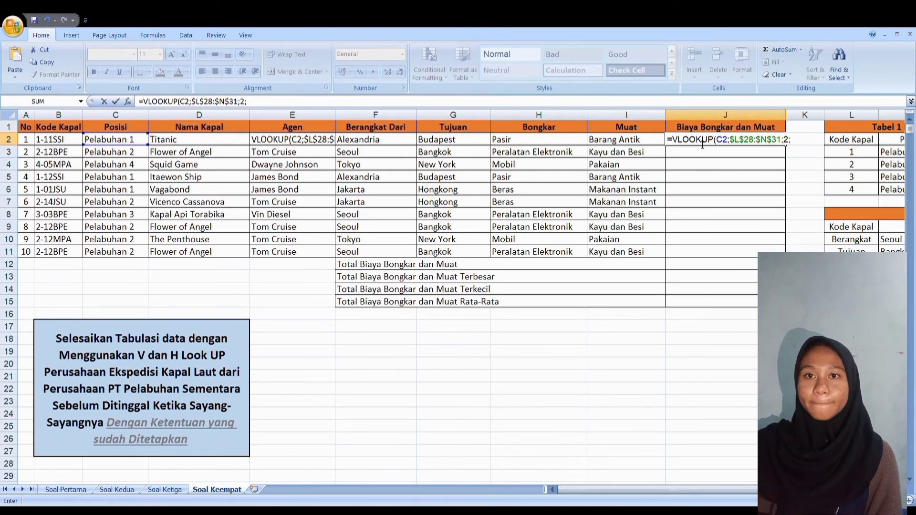
pyautogui.write('0)')
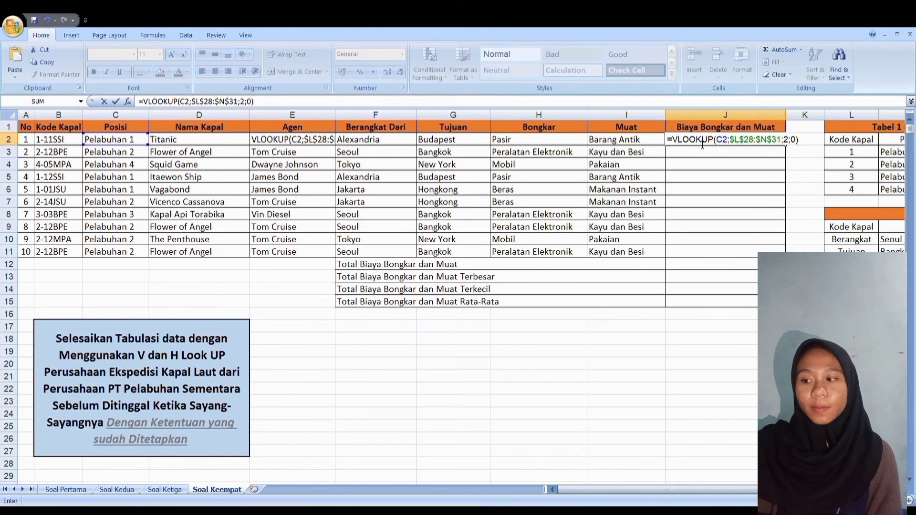
pyautogui.write('+V')
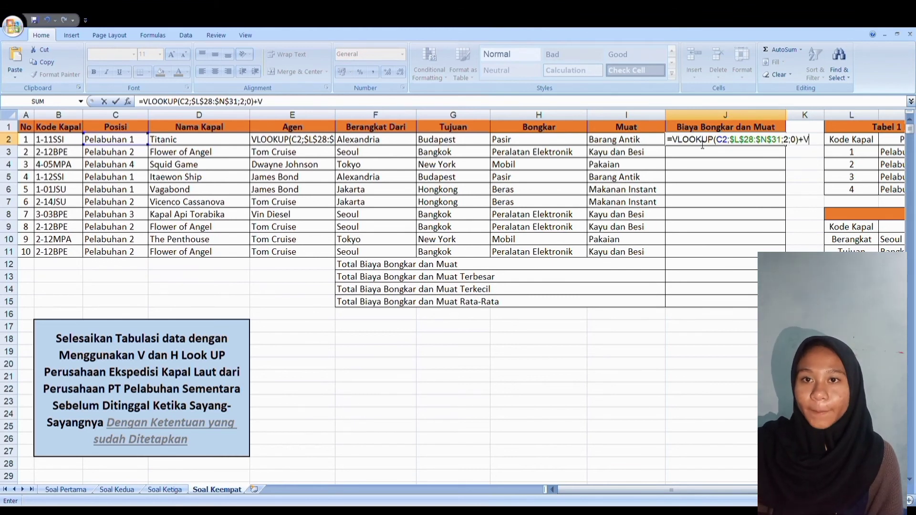
pyautogui.write('LOOKU')
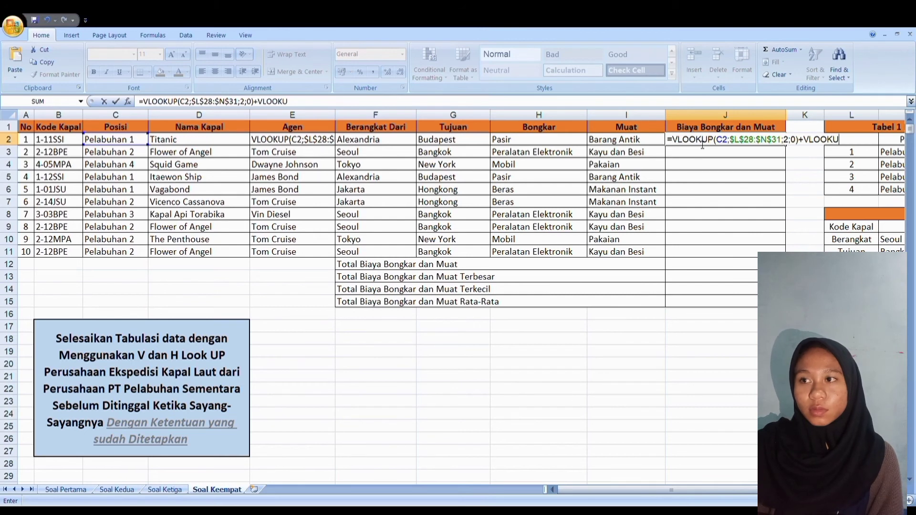
pyautogui.write('P')
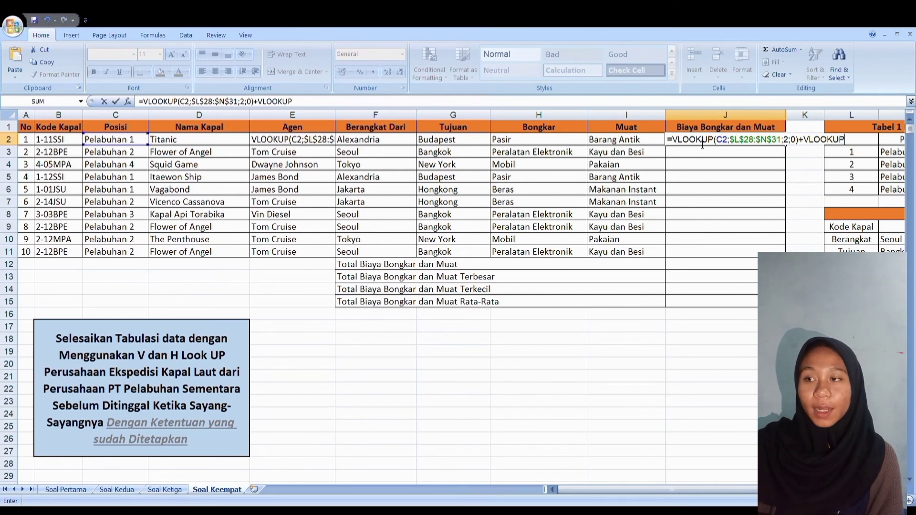
pyautogui.write('(')
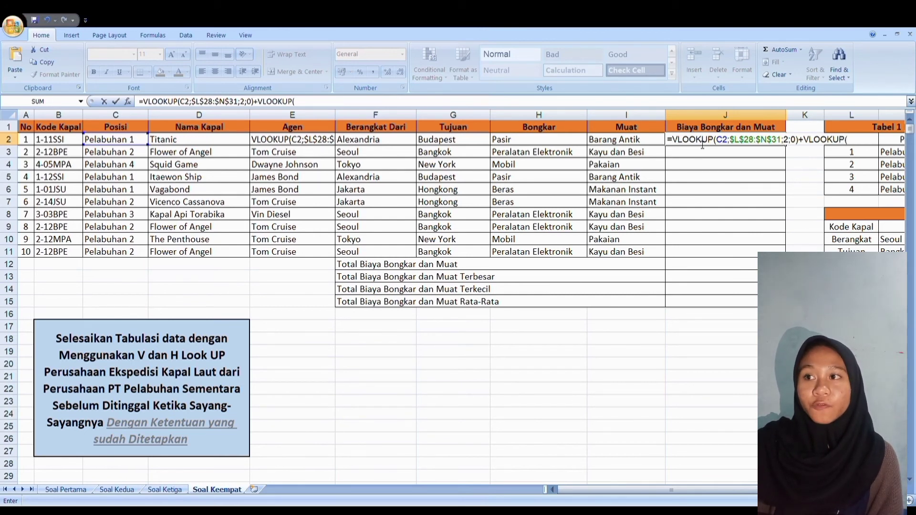
pyautogui.write('C2')
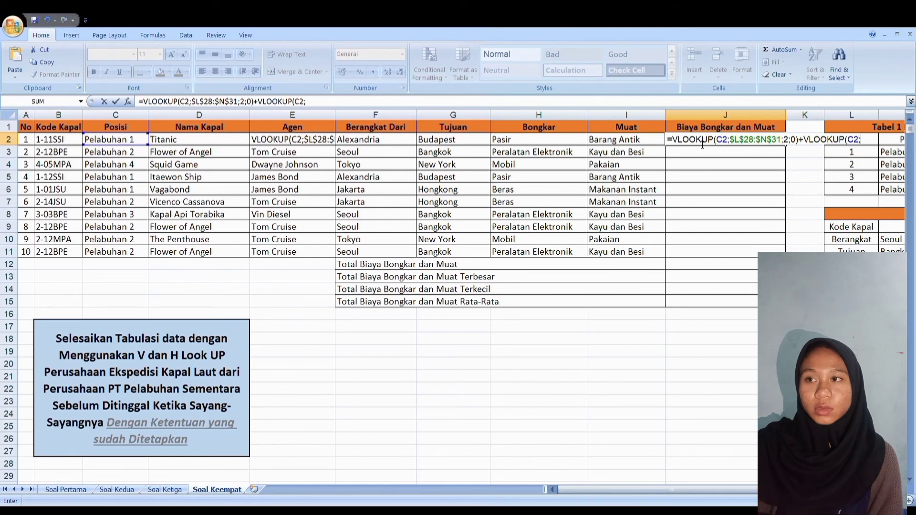
pyautogui.write(';$')
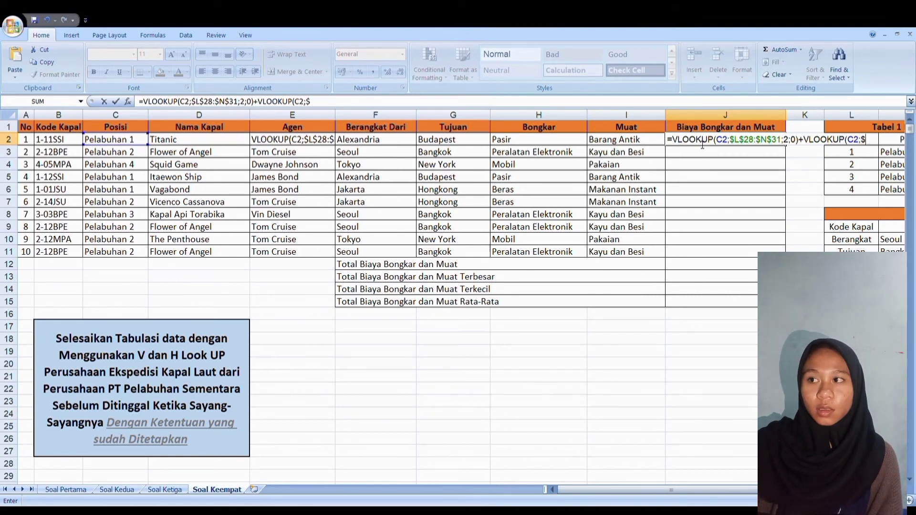
pyautogui.write('L$2')
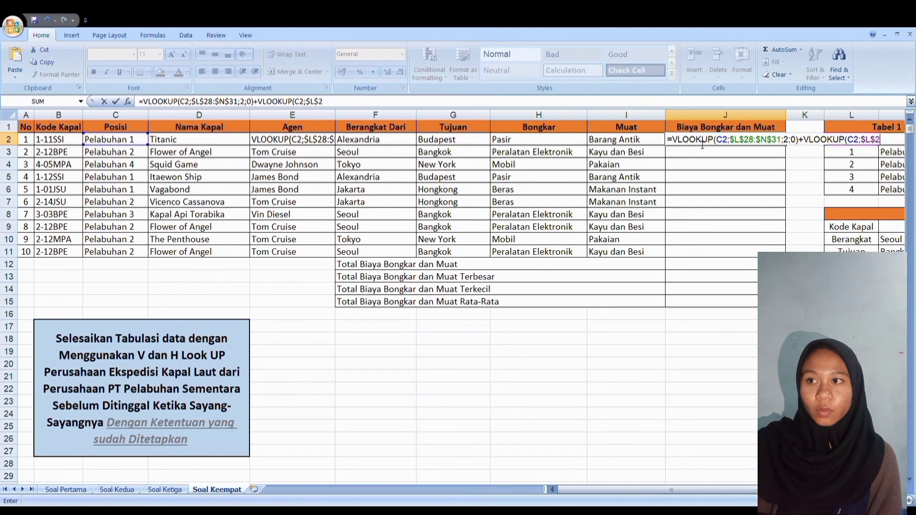
pyautogui.write('8')
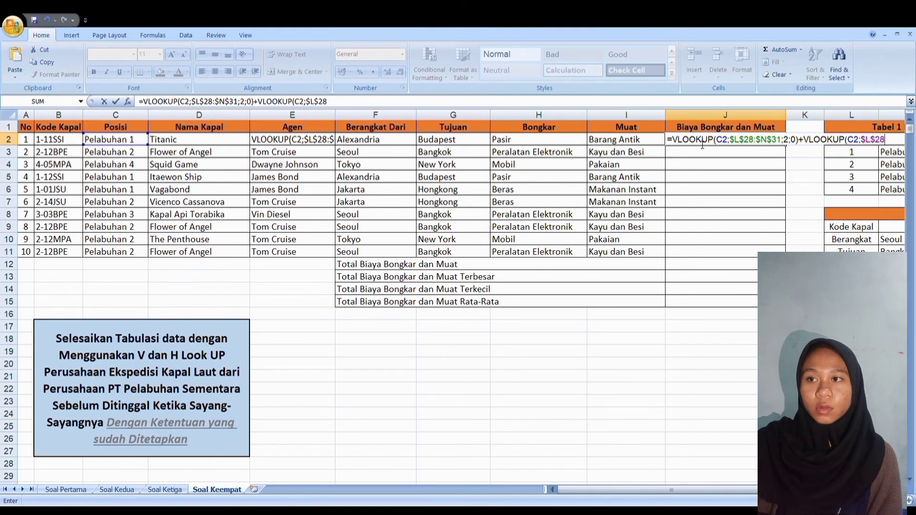
pyautogui.write(':')
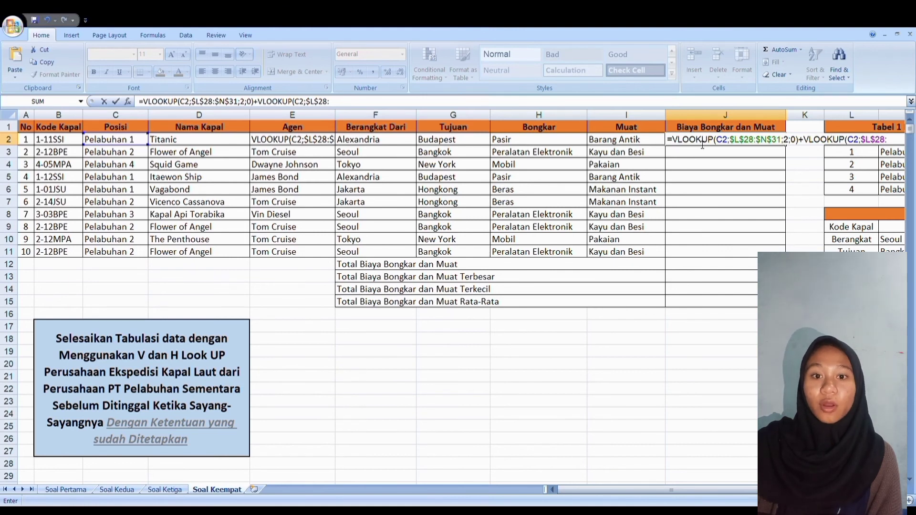
pyautogui.write('$')
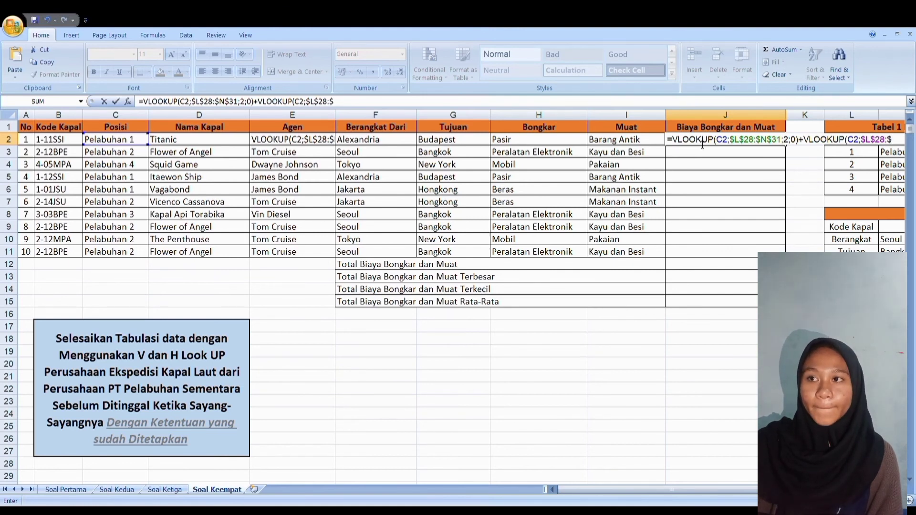
pyautogui.write('N')
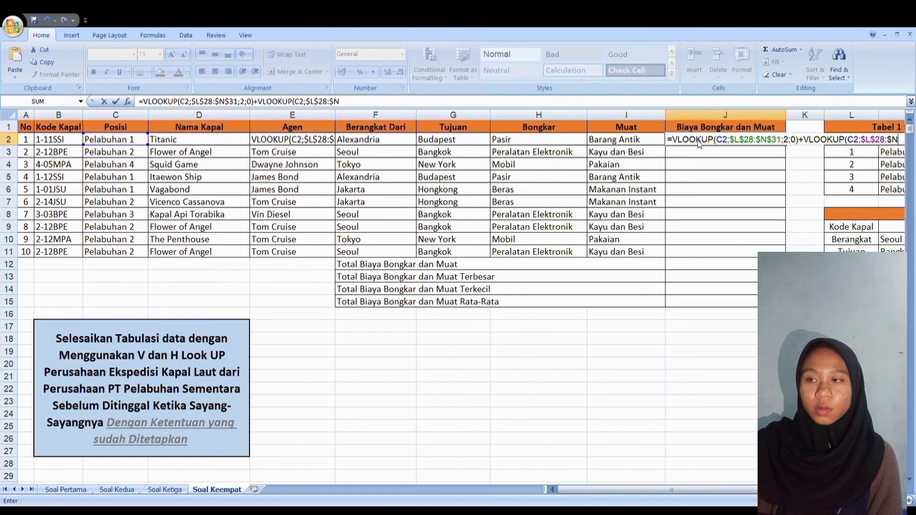
pyautogui.write('$31')
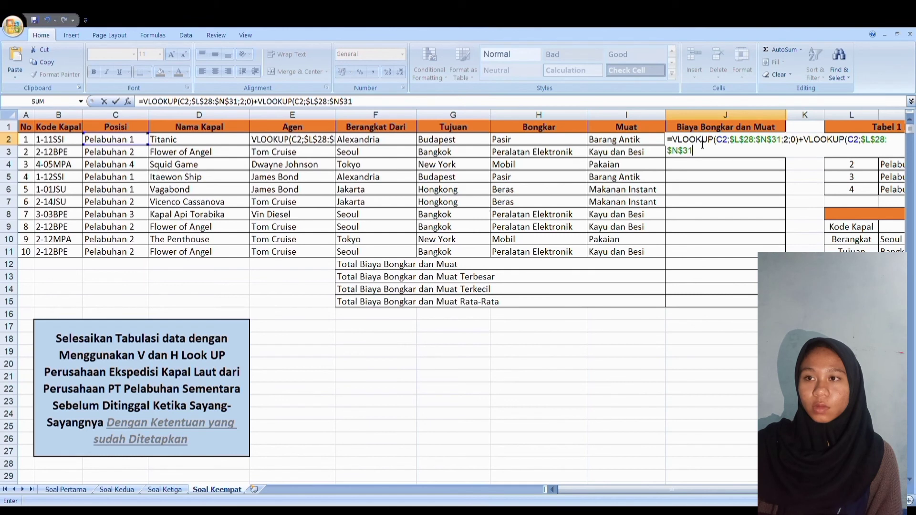
pyautogui.write(';')
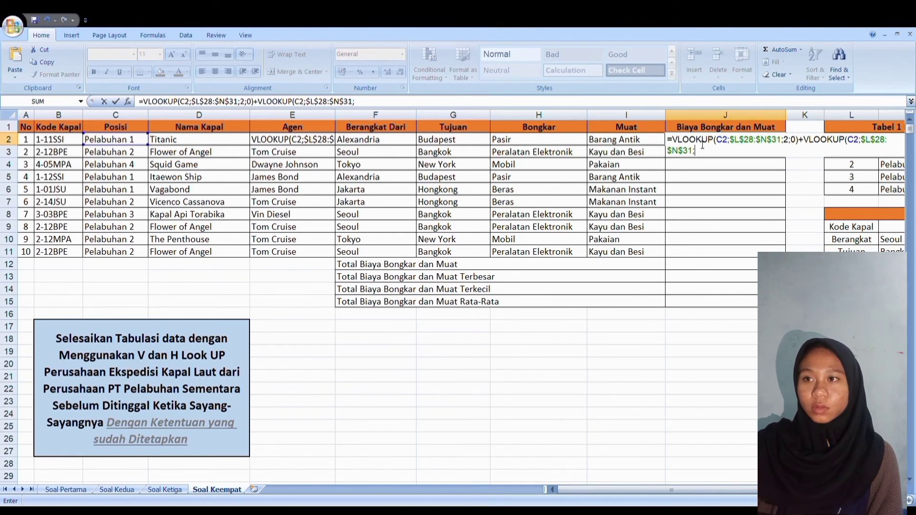
pyautogui.write('3;')
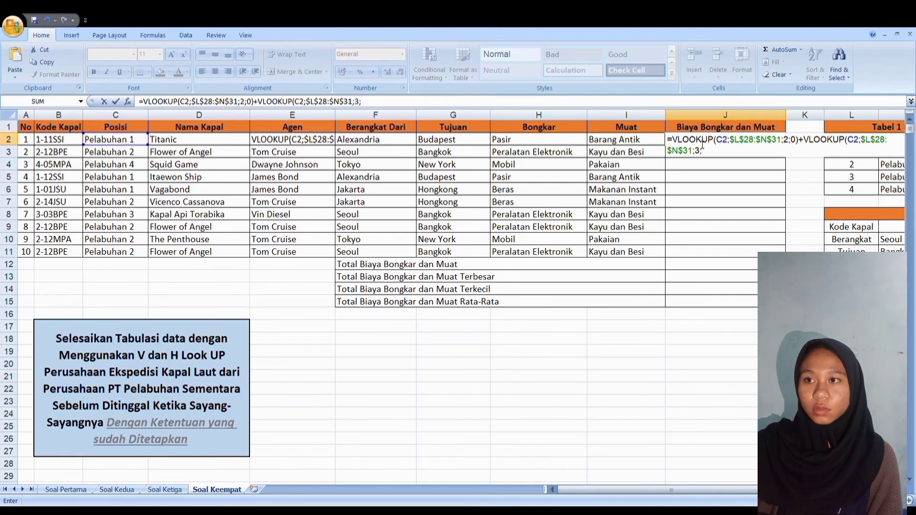
pyautogui.write('0)')
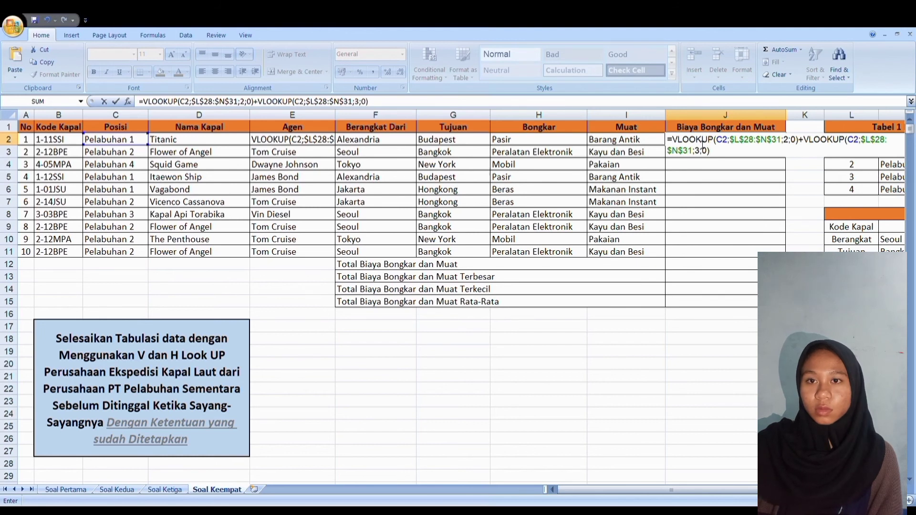
pyautogui.press('Return')
# Fill the Biaya Bongkar dan Muat formula from J2 down to J11
pyautogui.click(713, 143)
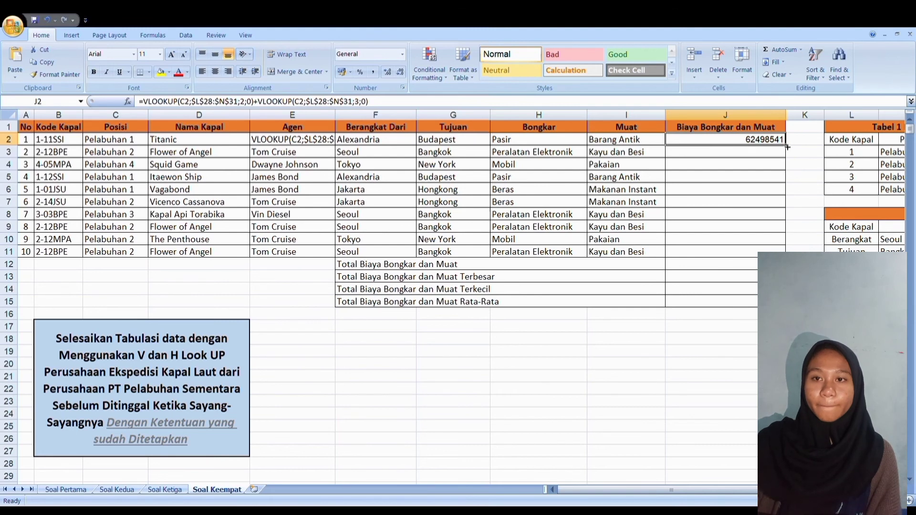
pyautogui.moveTo(785, 145); pyautogui.dragTo(789, 254)
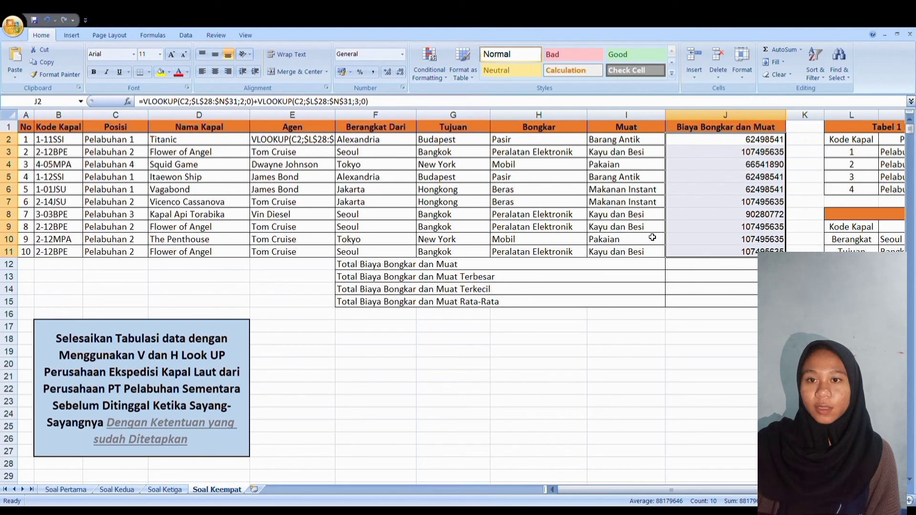
pyautogui.click(686, 269)
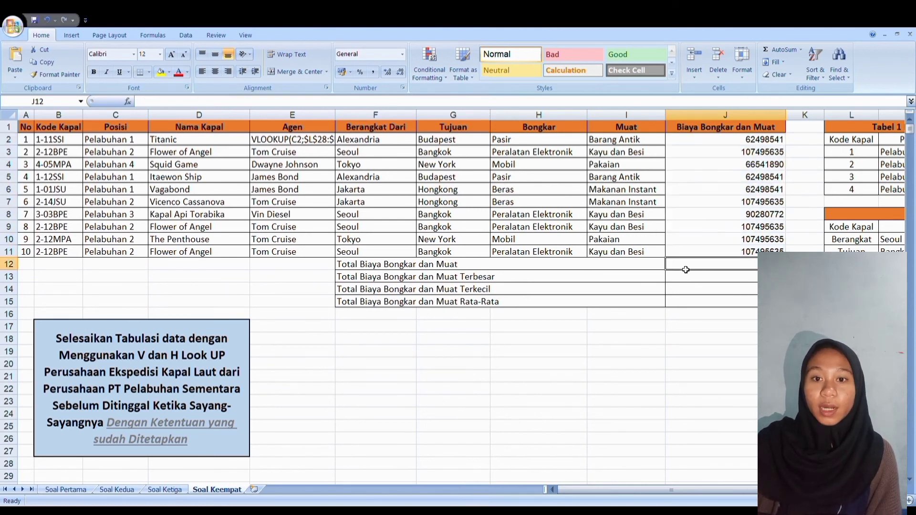
pyautogui.write('=')
pyautogui.click(716, 218)
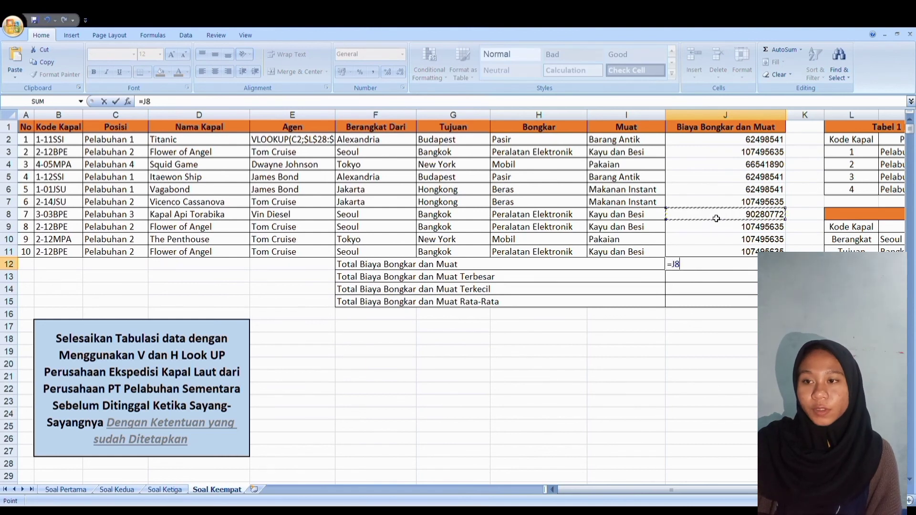
pyautogui.click(722, 189)
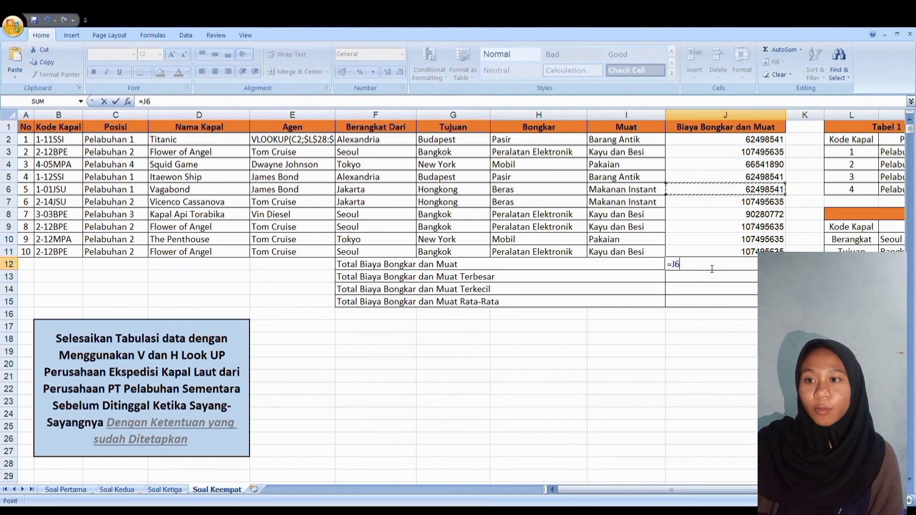
pyautogui.press('BackSpace')
pyautogui.press('BackSpace')
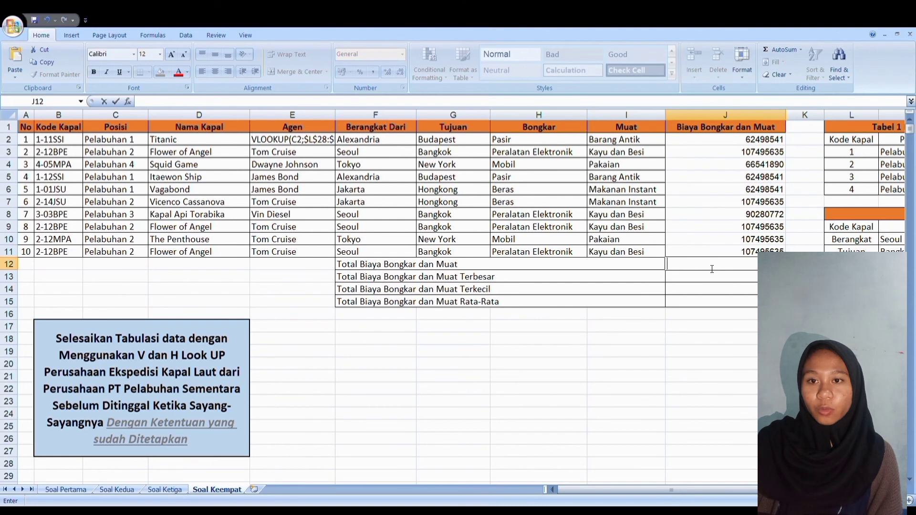
pyautogui.write('SUM(')
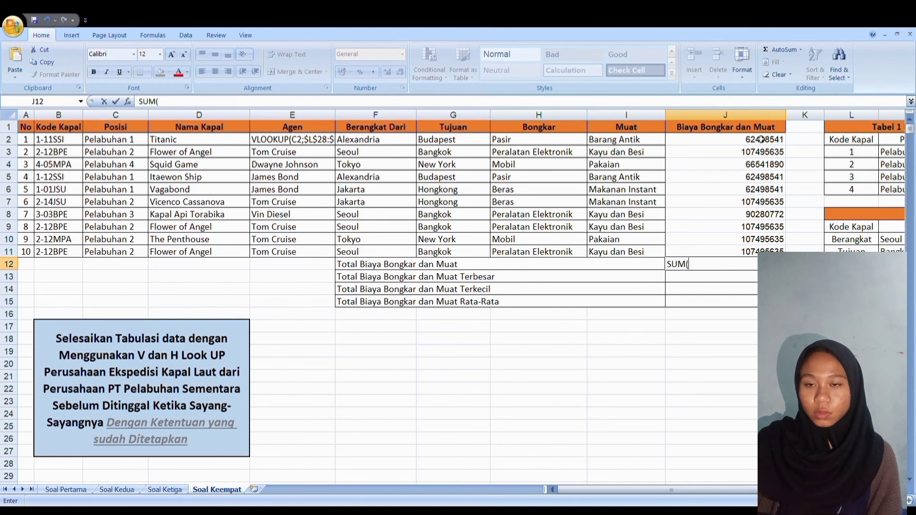
pyautogui.moveTo(762, 140); pyautogui.dragTo(722, 268)
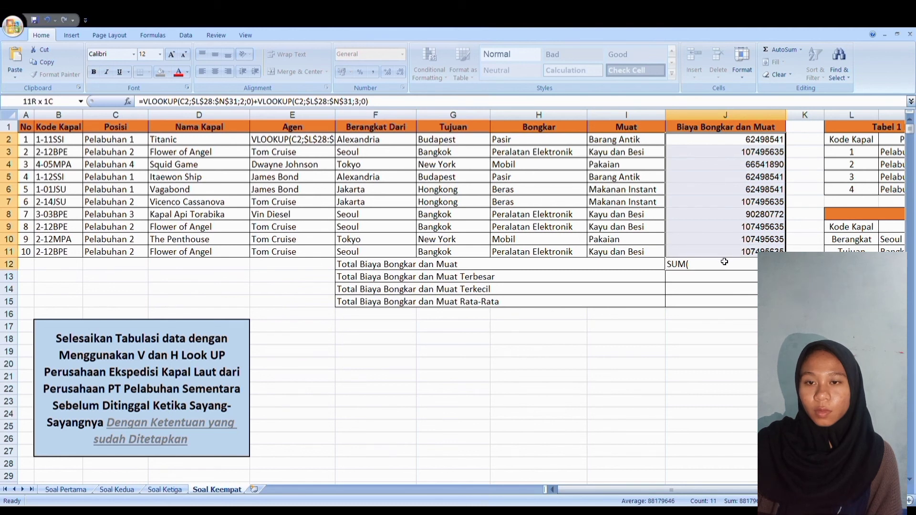
# Replace the incomplete entry for Total Biaya Bongkar dan Muat in J12 with the formula =SUM(J2:J11)
pyautogui.click(720, 270)
pyautogui.doubleClick(720, 270)
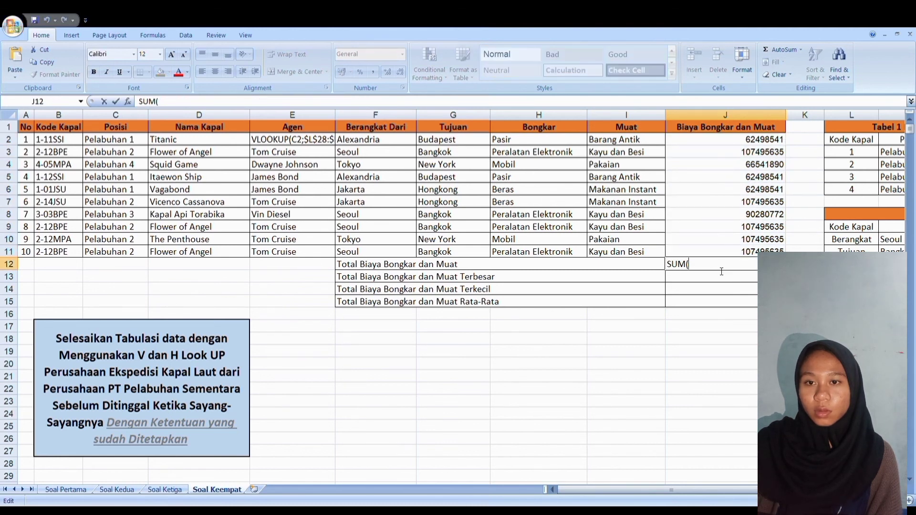
pyautogui.press('BackSpace')
pyautogui.press('BackSpace')
pyautogui.press('BackSpace')
pyautogui.press('BackSpace')
pyautogui.write('=SUM')
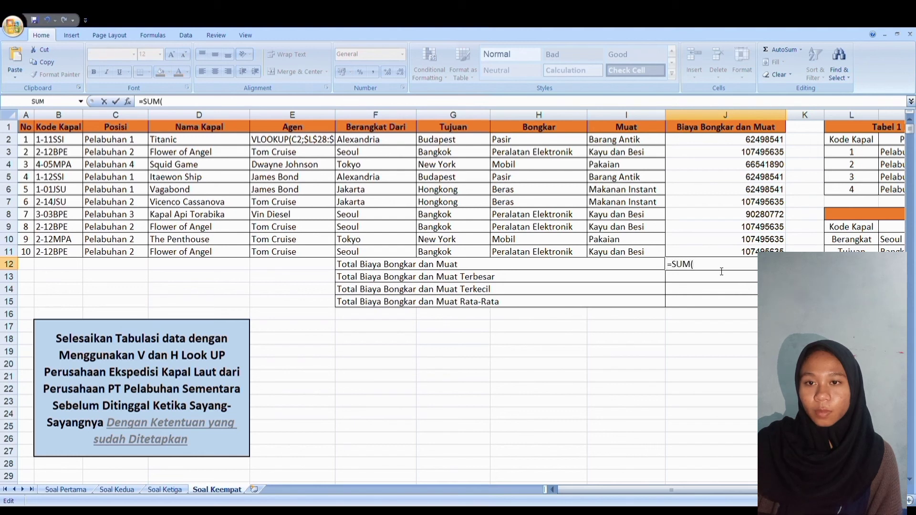
pyautogui.write('(')
pyautogui.click(759, 141)
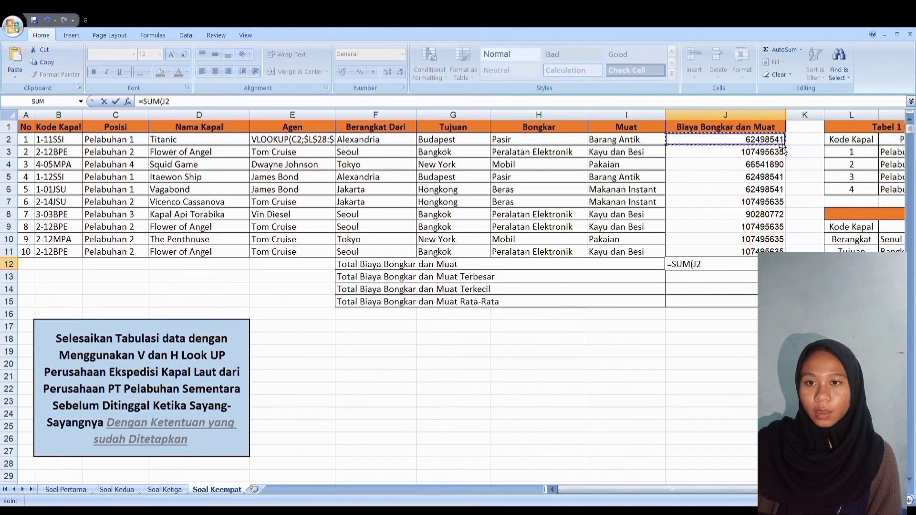
pyautogui.moveTo(763, 140); pyautogui.dragTo(763, 251)
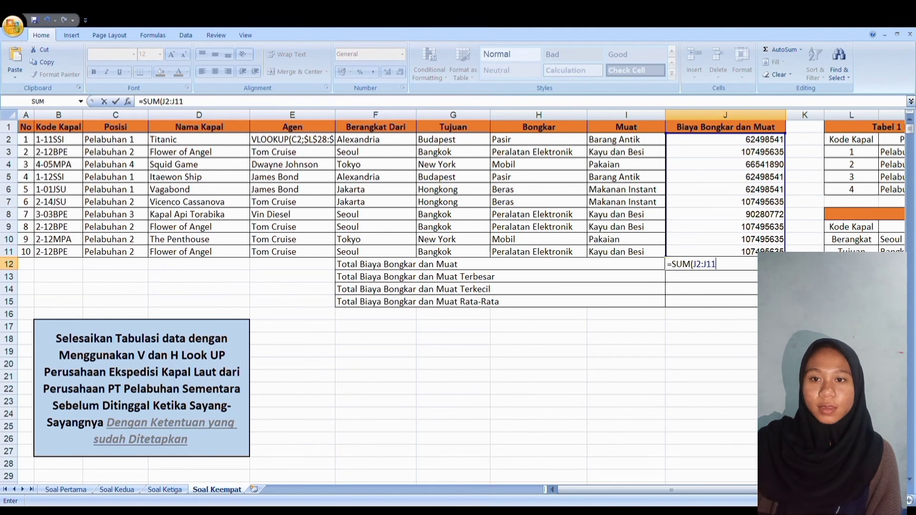
pyautogui.write(')')
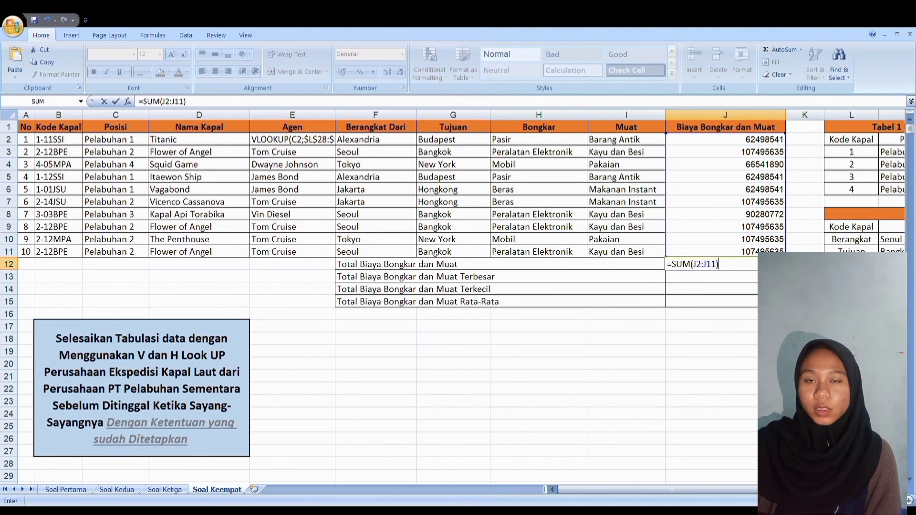
pyautogui.press('Return')
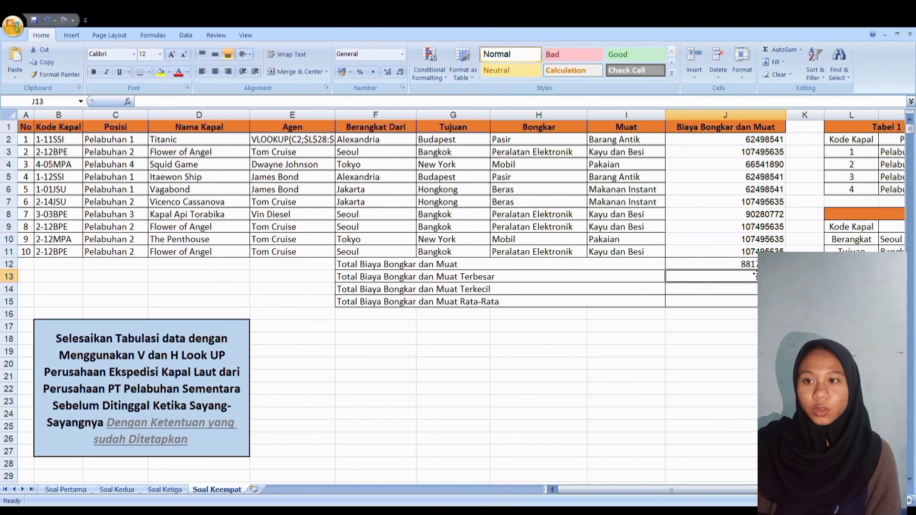
# Enter the Total Biaya Bongkar dan Muat Terbesar formula =MAX(J2:J11) in J13
pyautogui.write('=')
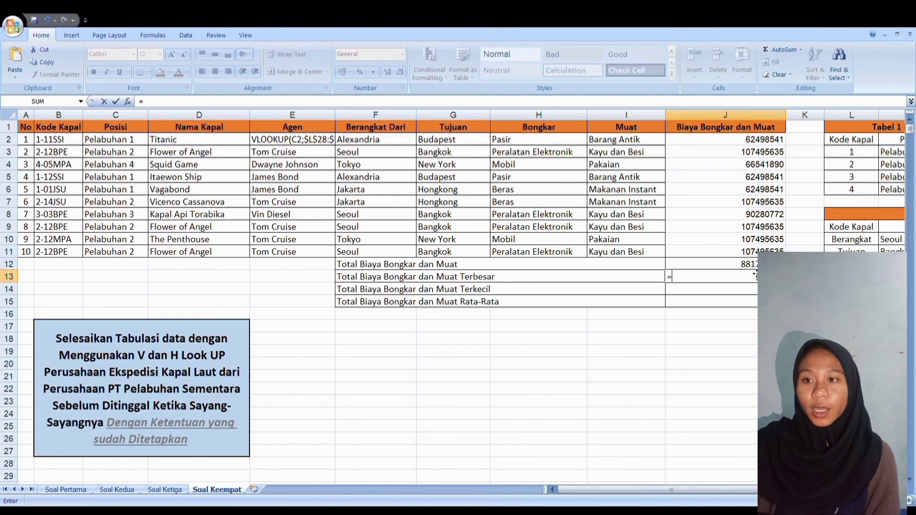
pyautogui.write('MAX')
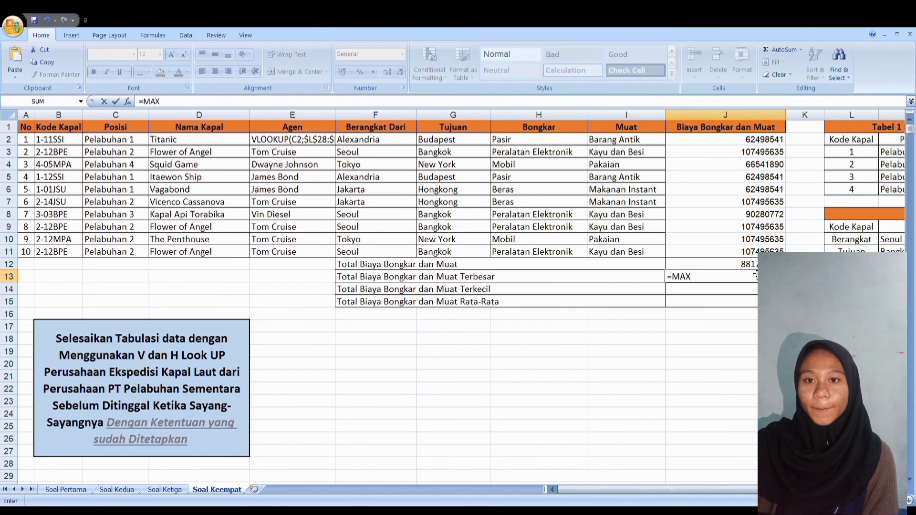
pyautogui.write('(')
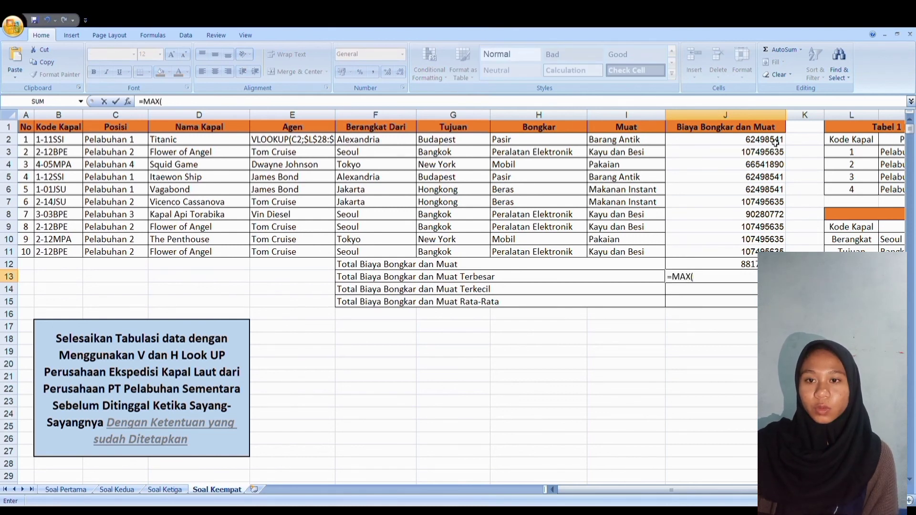
pyautogui.moveTo(775, 142); pyautogui.dragTo(783, 254)
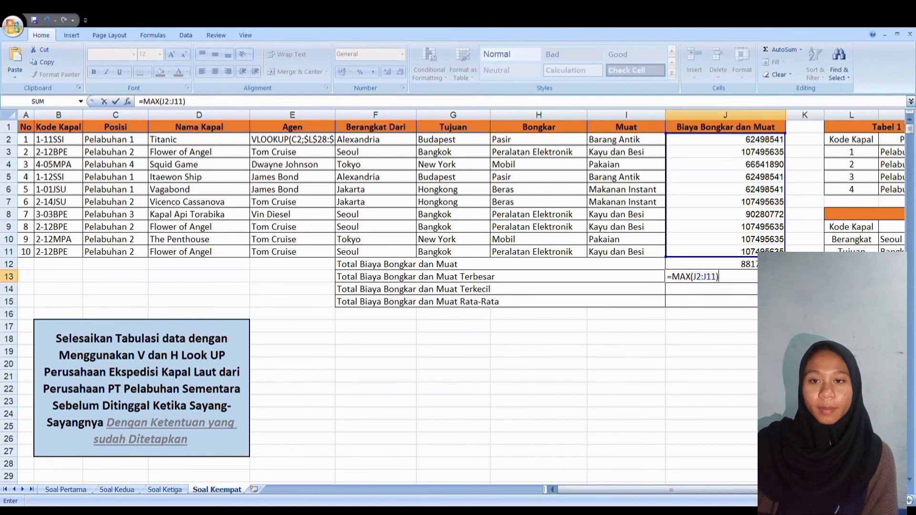
pyautogui.write(')')
pyautogui.press('Return')
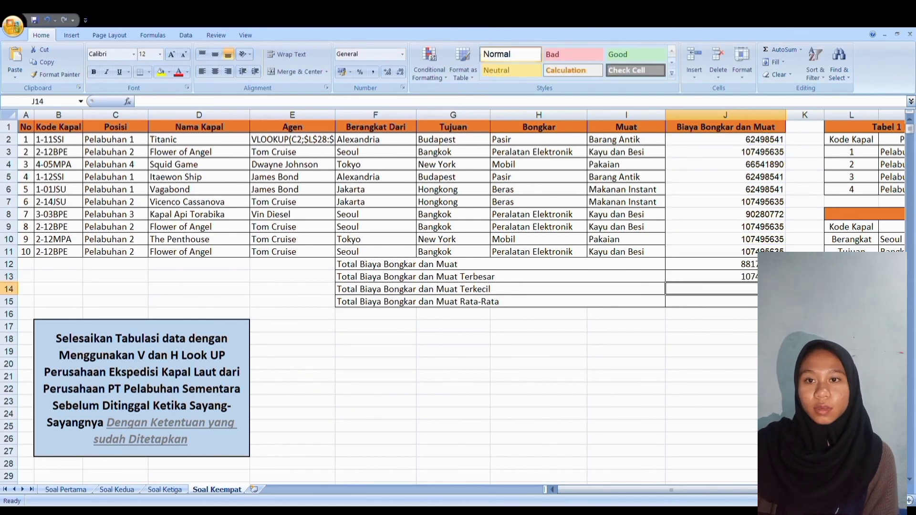
# Enter the Total Biaya Bongkar dan Muat Terkecil formula =MIN(J2:J11) in J14
pyautogui.write('=MIN')
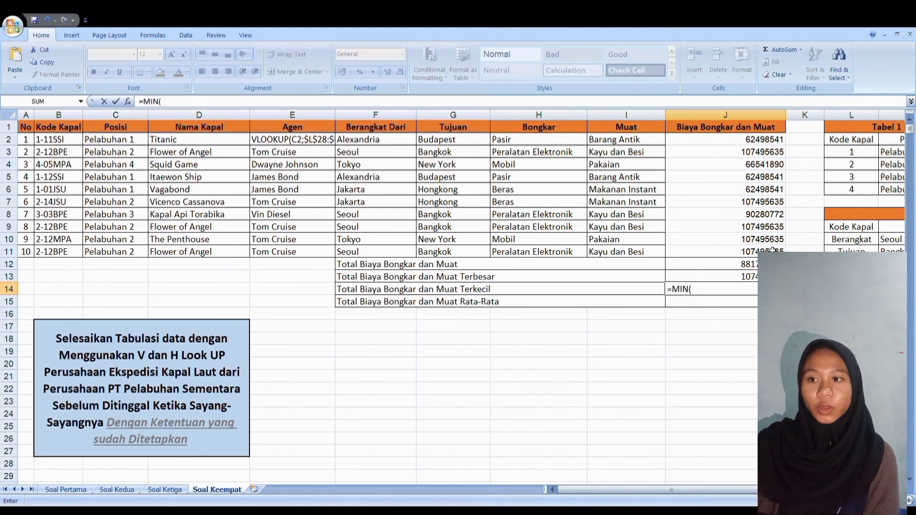
pyautogui.write('(')
pyautogui.moveTo(775, 140); pyautogui.dragTo(788, 252)
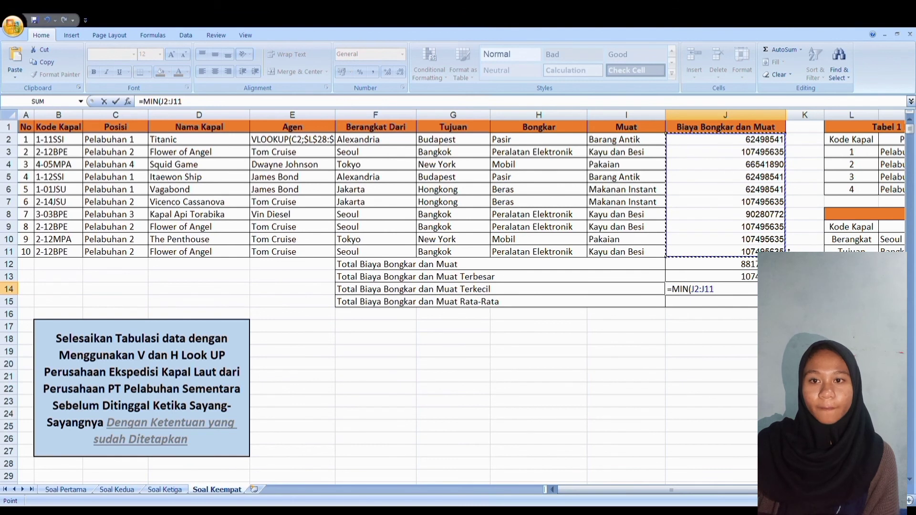
pyautogui.write(')')
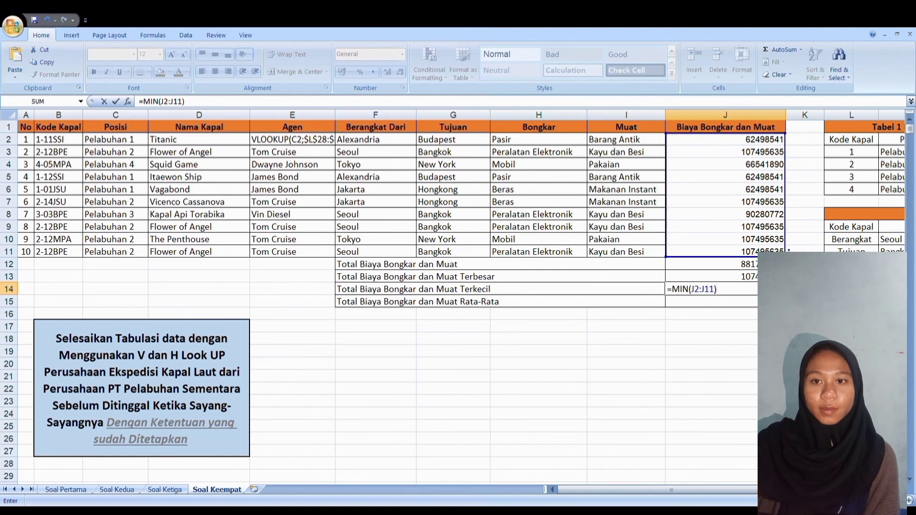
pyautogui.press('Return')
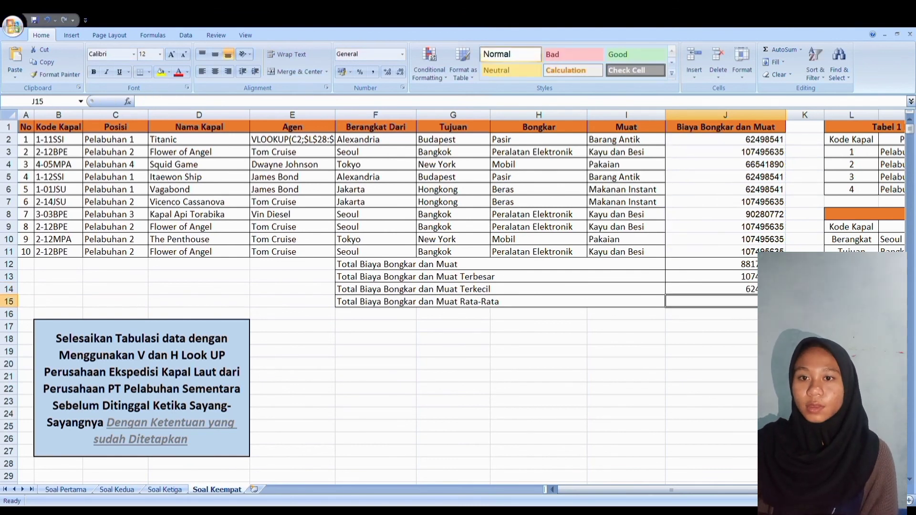
# Enter the Total Biaya Bongkar dan Muat Rata-Rata formula =AVERAGE(J2:J11) in J15
pyautogui.write('=AV')
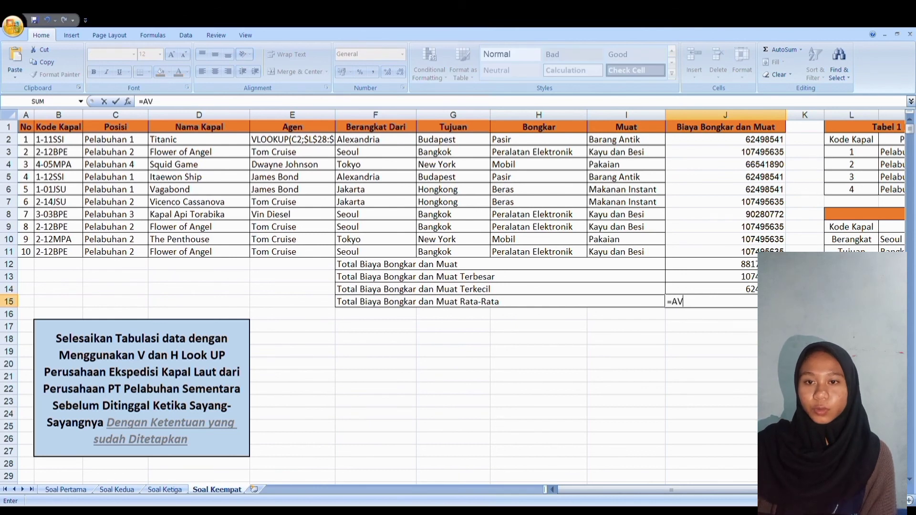
pyautogui.write('ERAGE')
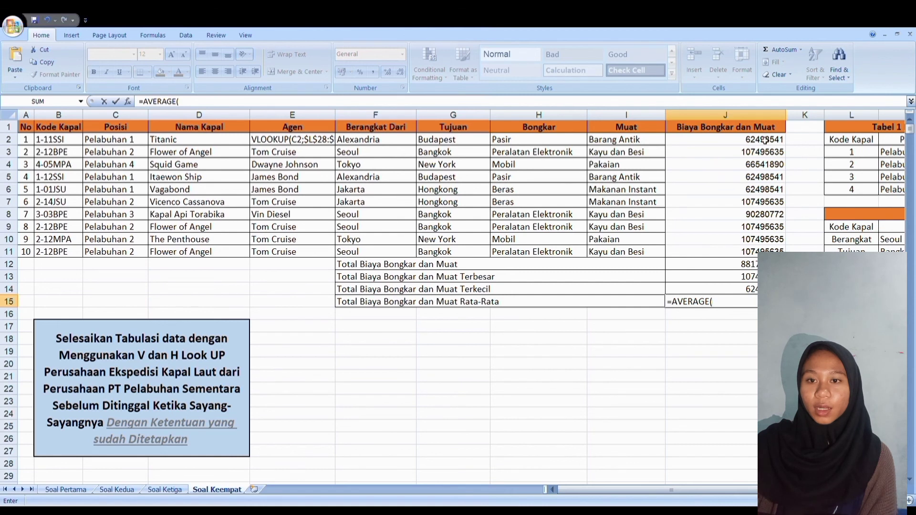
pyautogui.moveTo(765, 139); pyautogui.dragTo(785, 257)
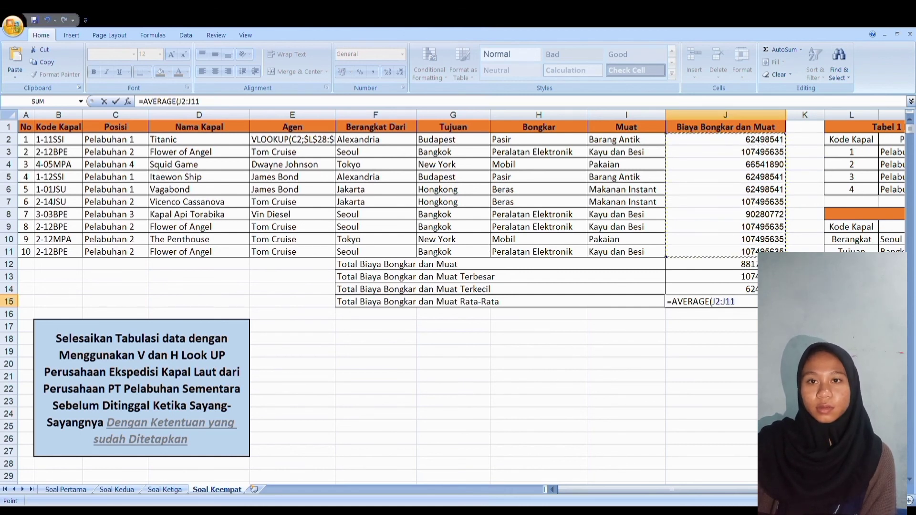
pyautogui.press('Return')
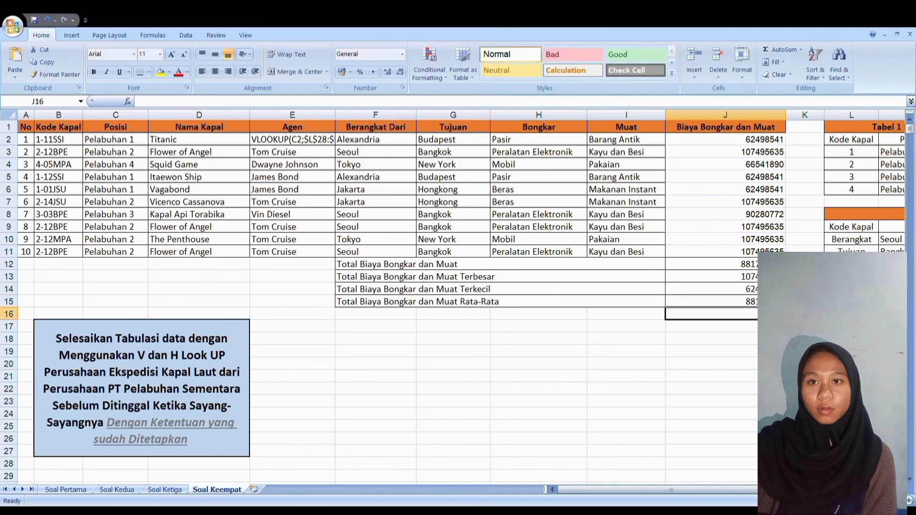